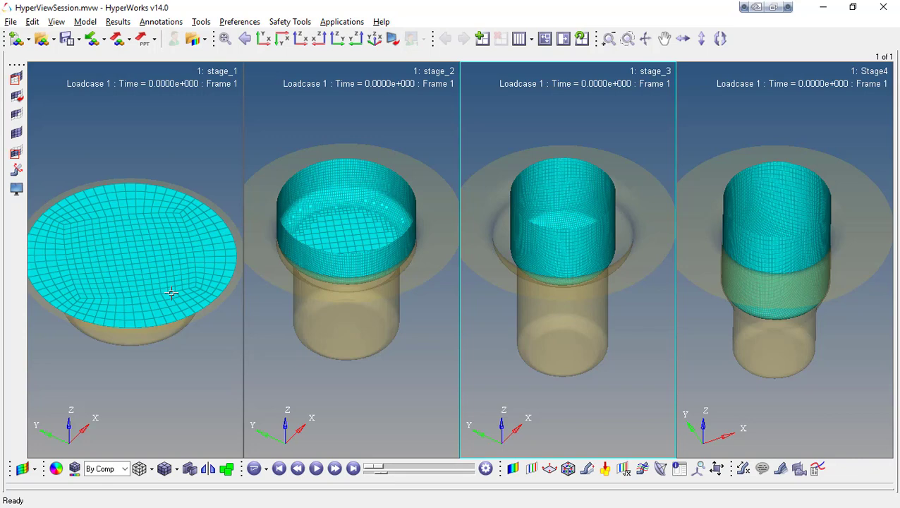
Play the forming animation of all four stages through to the last frame and inspect the stage 4 result.
{"action": "left_click", "coordinate": [315, 468]}
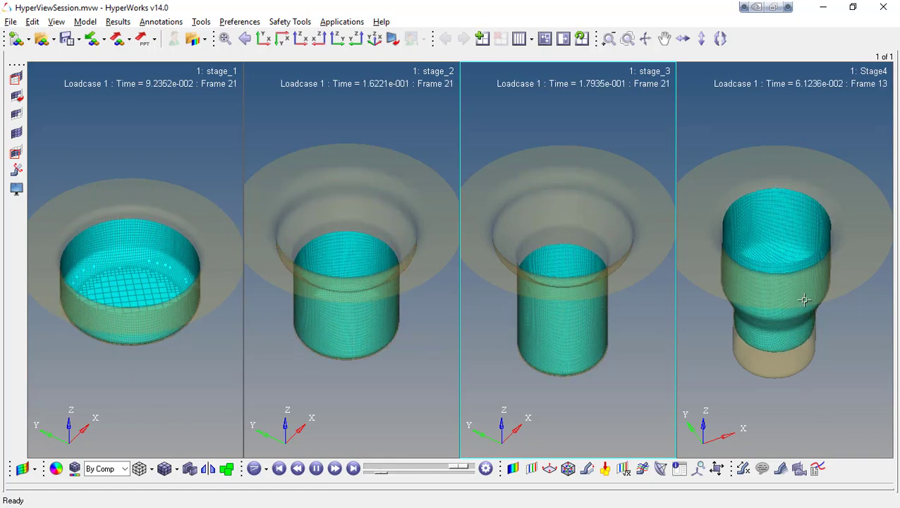
{"action": "left_click", "coordinate": [352, 468]}
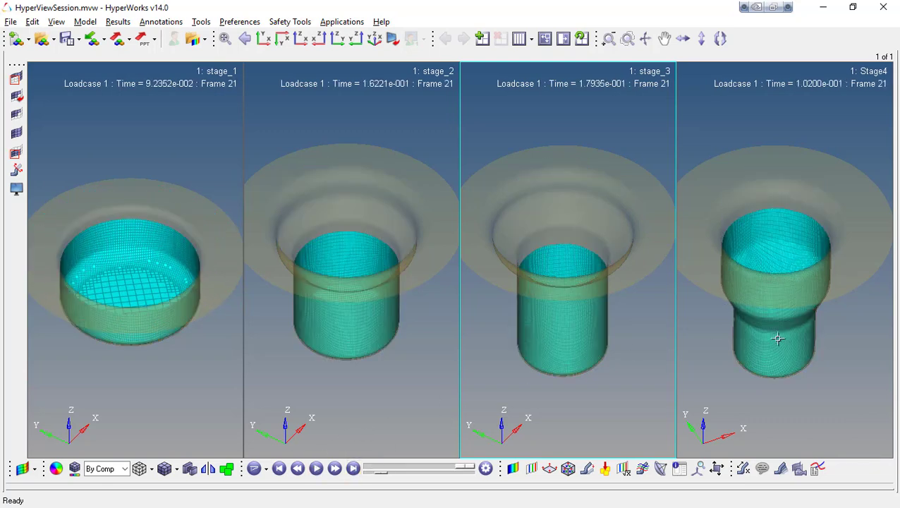
{"action": "left_click_drag", "start_coordinate": [777, 338], "coordinate": [768, 281], "text": "ctrl"}
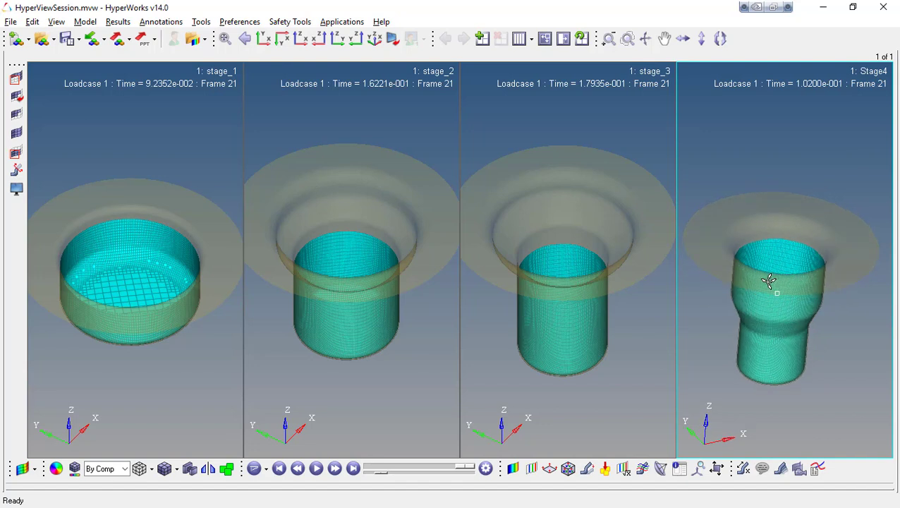
Orient all four stage windows to the XZ side view and reposition the stage 4 model in its window.
{"action": "left_click", "coordinate": [297, 40]}
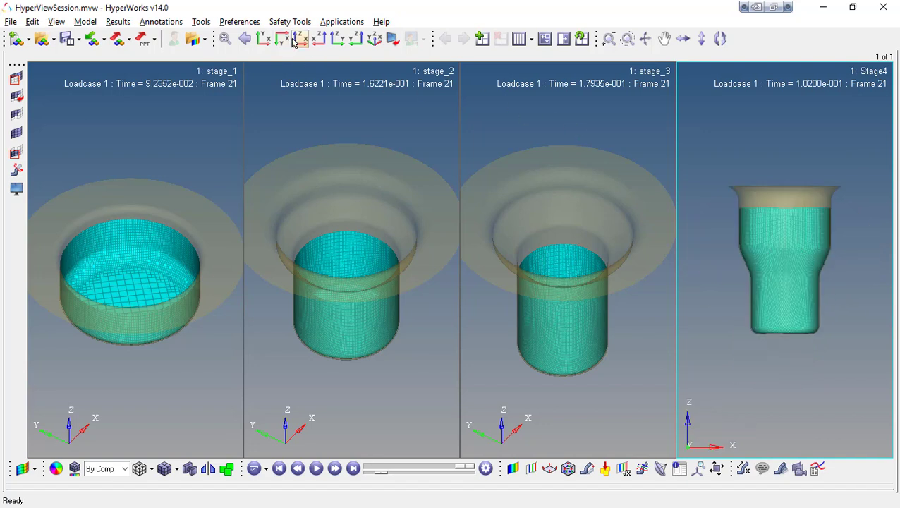
{"action": "left_click", "coordinate": [340, 108]}
{"action": "left_click", "coordinate": [299, 40]}
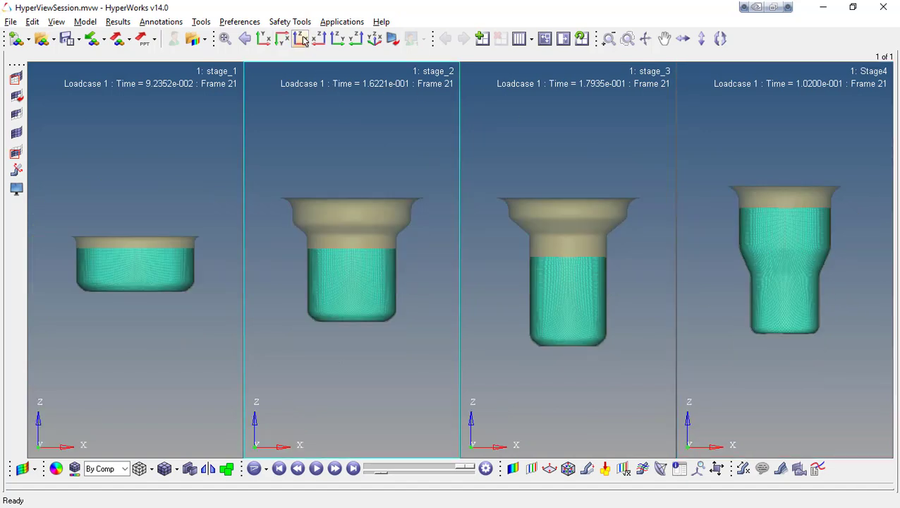
{"action": "left_click", "coordinate": [734, 227]}
{"action": "scroll", "coordinate": [737, 225], "scroll_direction": "up", "scroll_amount": 1}
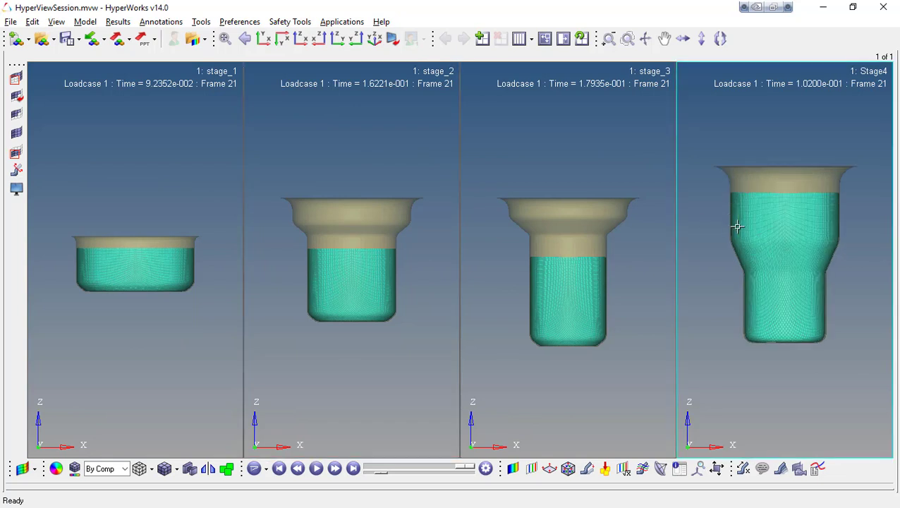
{"action": "right_click_drag", "start_coordinate": [736, 225], "coordinate": [733, 245], "text": "ctrl"}
{"action": "scroll", "coordinate": [735, 263], "scroll_direction": "down", "scroll_amount": 1}
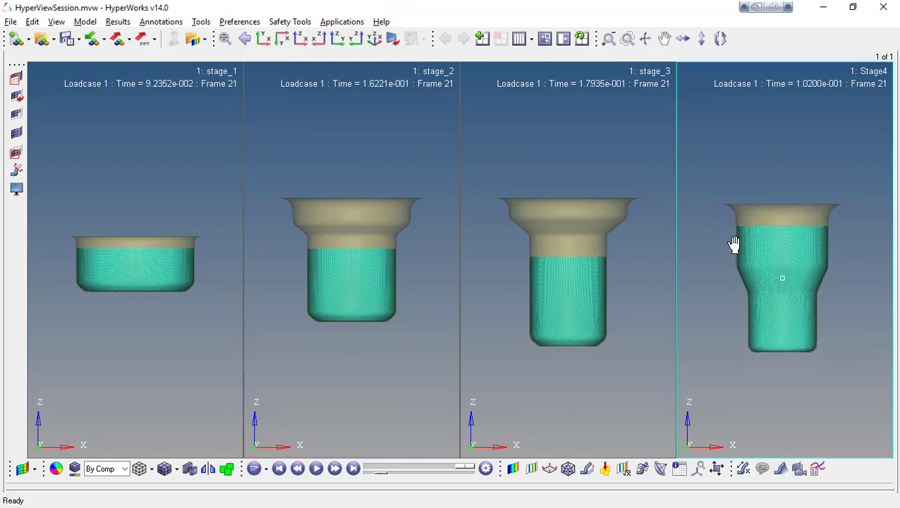
Replay the forming animation of the four stages in the side view and finish on the last frame.
{"action": "left_click", "coordinate": [315, 468]}
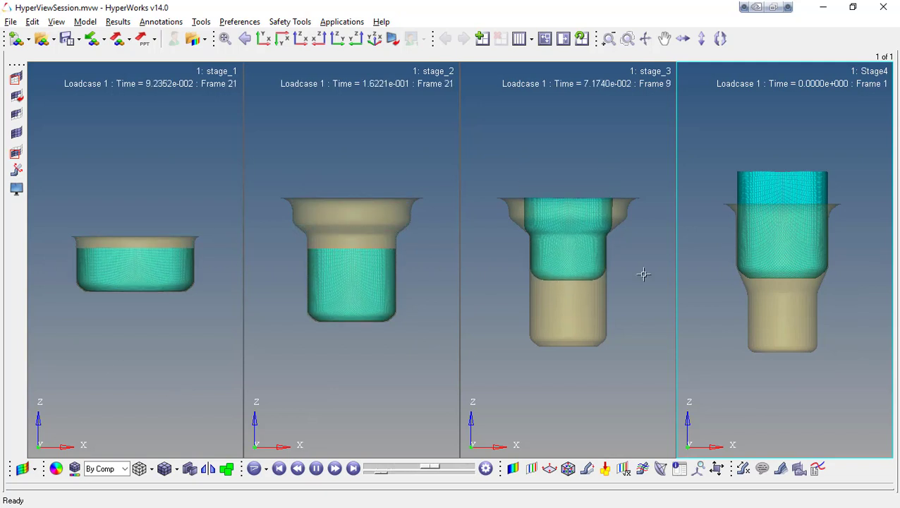
{"action": "left_click", "coordinate": [316, 469]}
{"action": "left_click", "coordinate": [351, 471]}
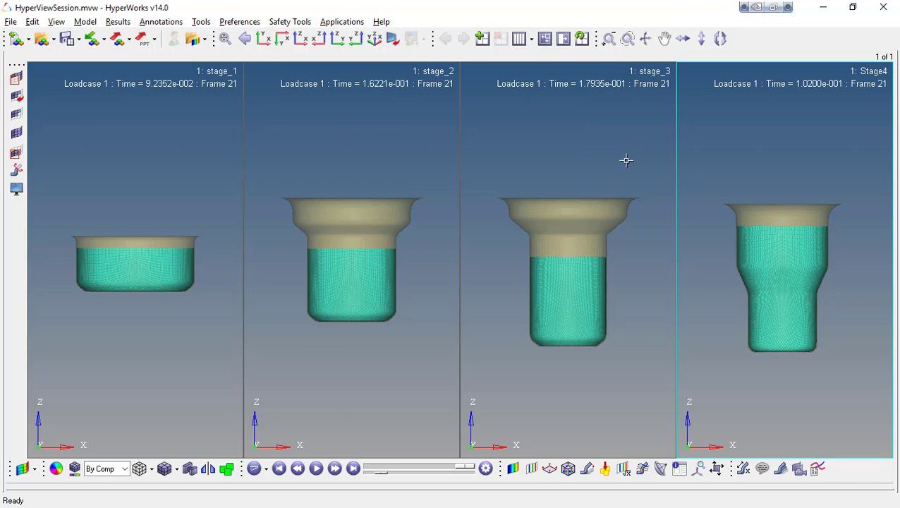
Switch to HyperForm and disable multistage mode for the stage_2 process.
{"action": "left_click", "coordinate": [512, 366]}
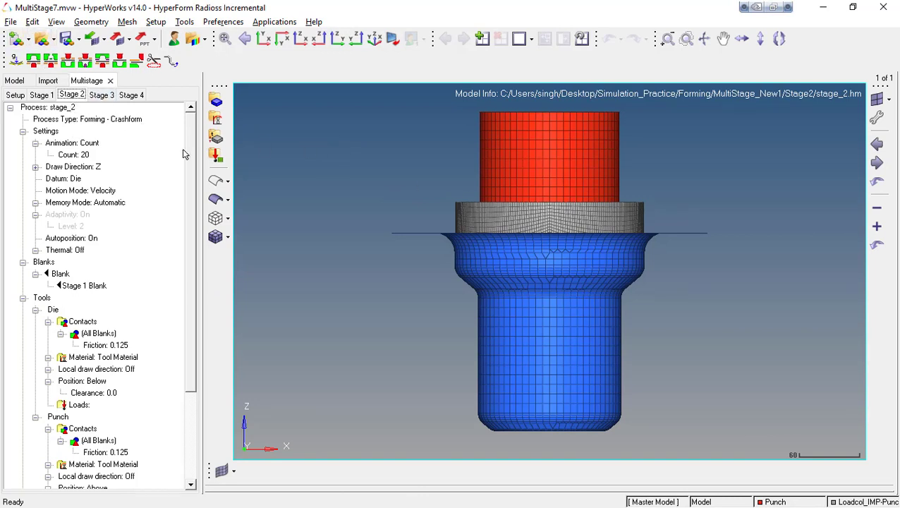
{"action": "left_click", "coordinate": [46, 108]}
{"action": "right_click", "coordinate": [46, 109]}
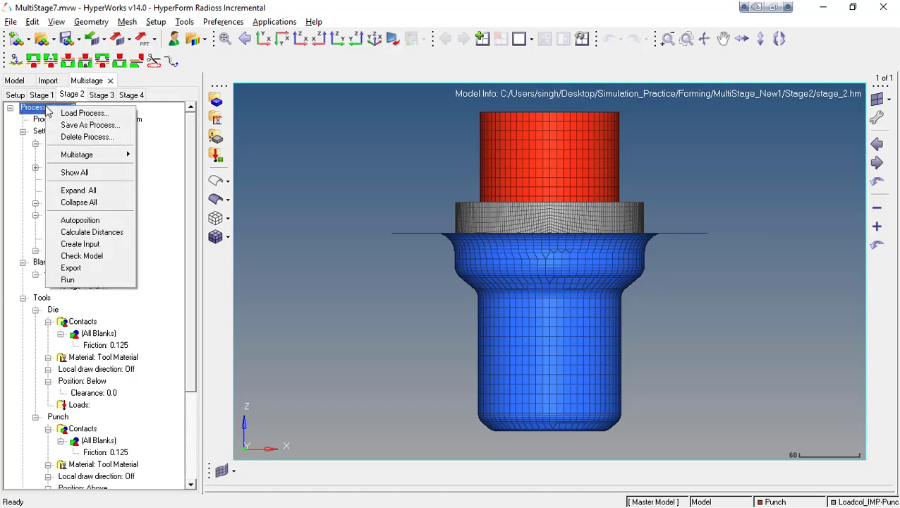
{"action": "mouse_move", "coordinate": [106, 155]}
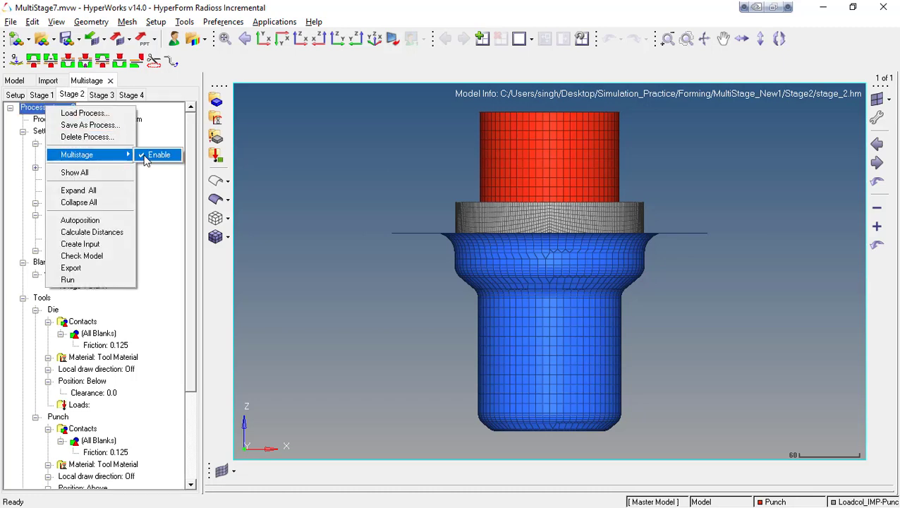
{"action": "left_click", "coordinate": [148, 155]}
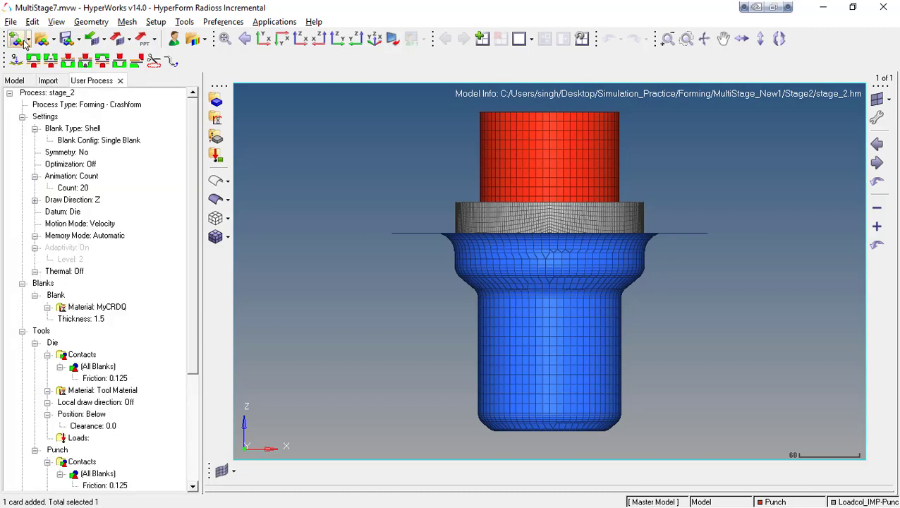
Start from an empty model and enable multistage mode for the default process.
{"action": "left_click", "coordinate": [16, 81]}
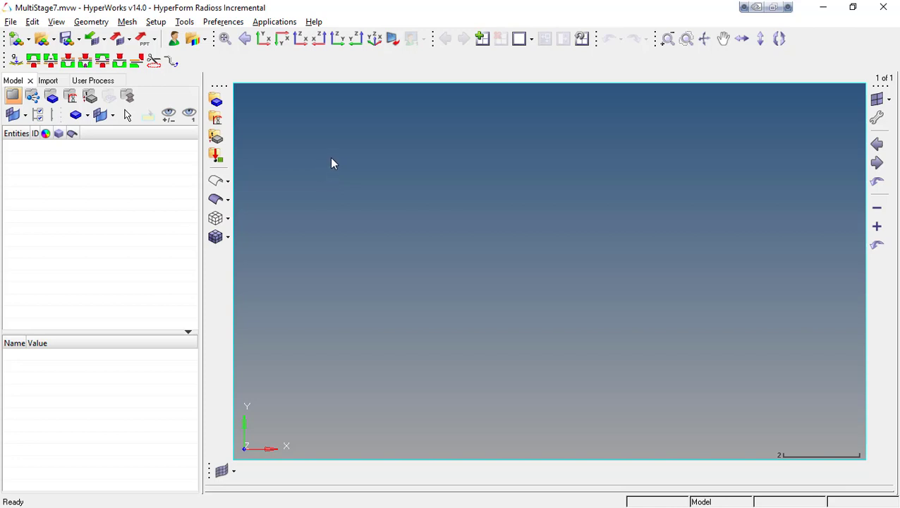
{"action": "left_click", "coordinate": [93, 82]}
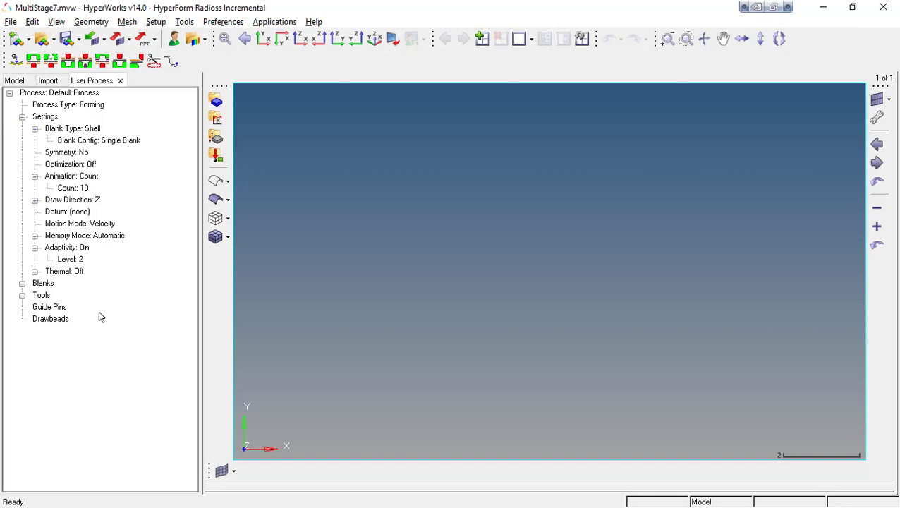
{"action": "left_click", "coordinate": [83, 94]}
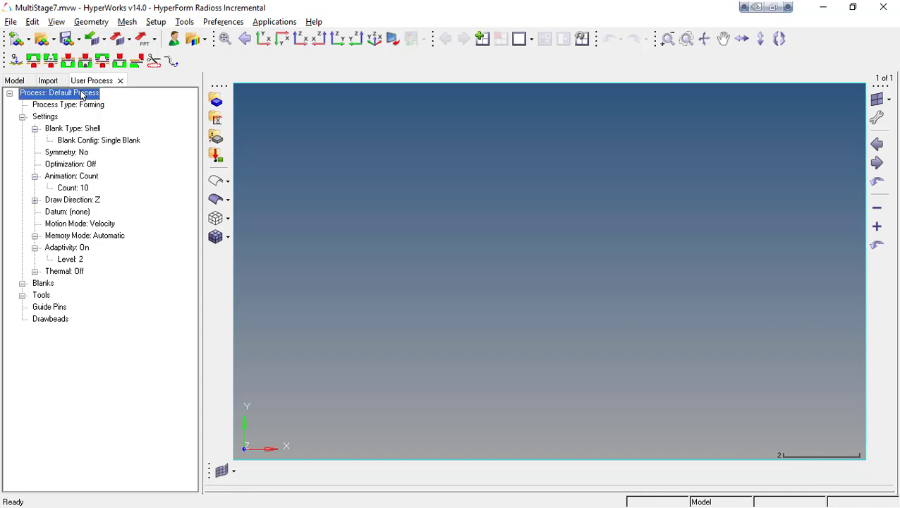
{"action": "right_click", "coordinate": [82, 93]}
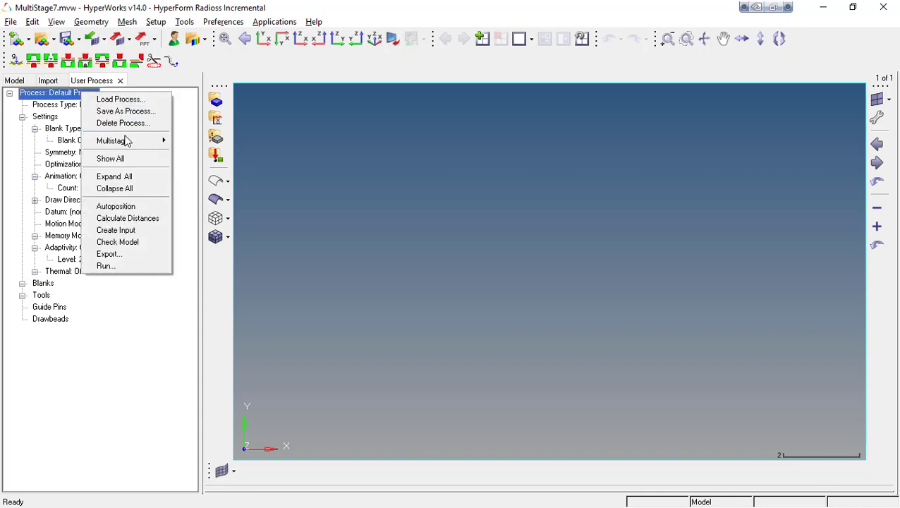
{"action": "mouse_move", "coordinate": [126, 138]}
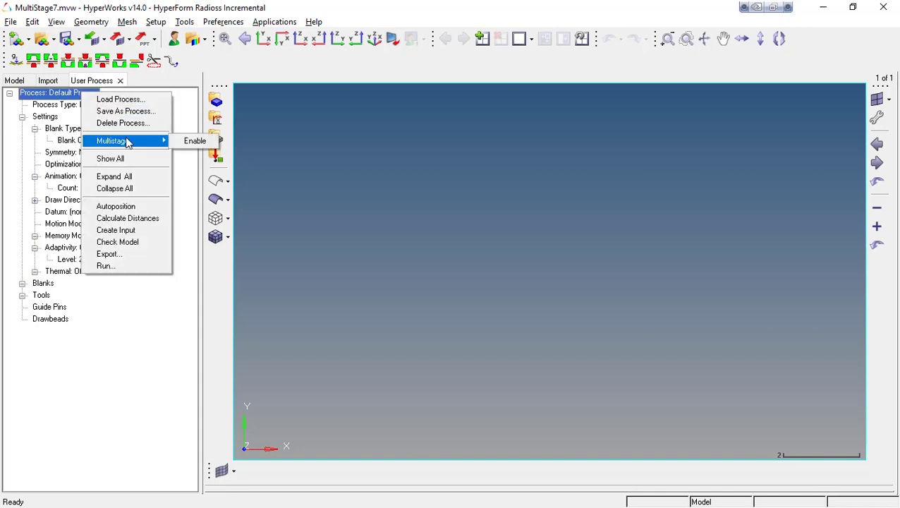
{"action": "left_click", "coordinate": [193, 141]}
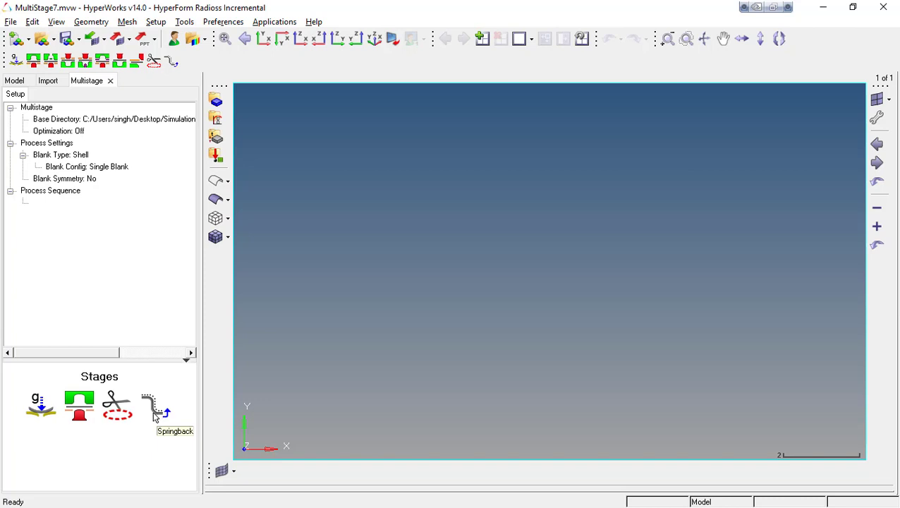
Add four forming stages to the process sequence in the multistage setup.
{"action": "left_click", "coordinate": [80, 402]}
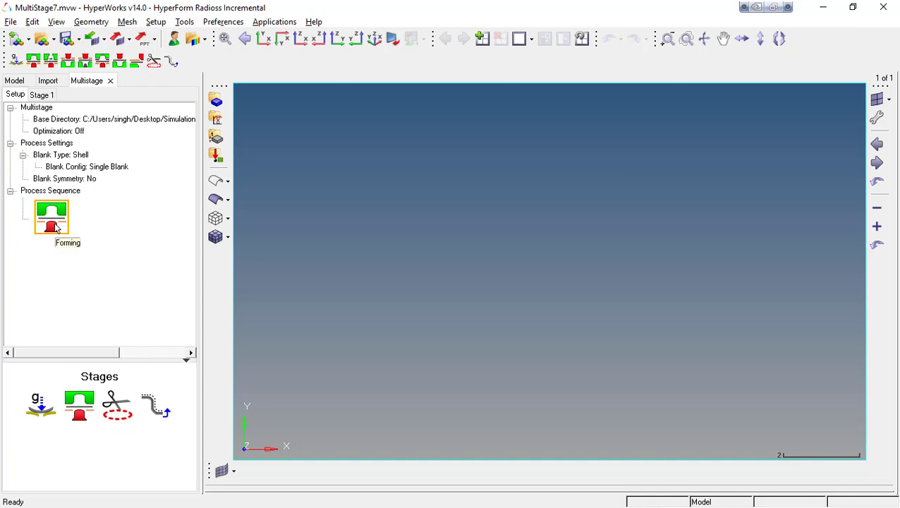
{"action": "left_click", "coordinate": [80, 403]}
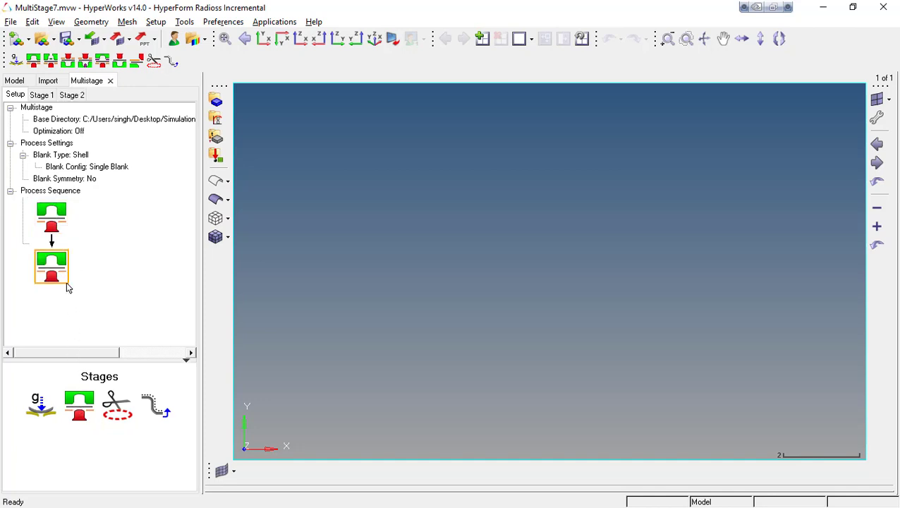
{"action": "left_click", "coordinate": [78, 400]}
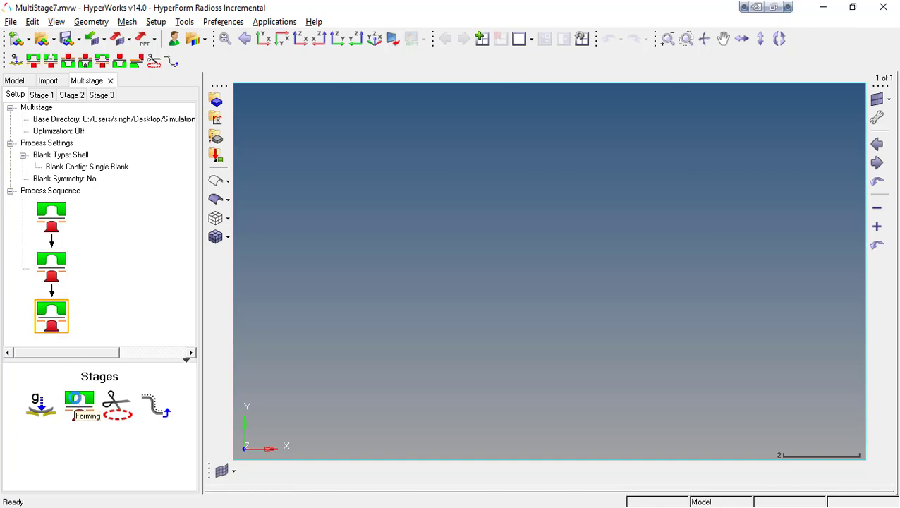
{"action": "left_click", "coordinate": [78, 401]}
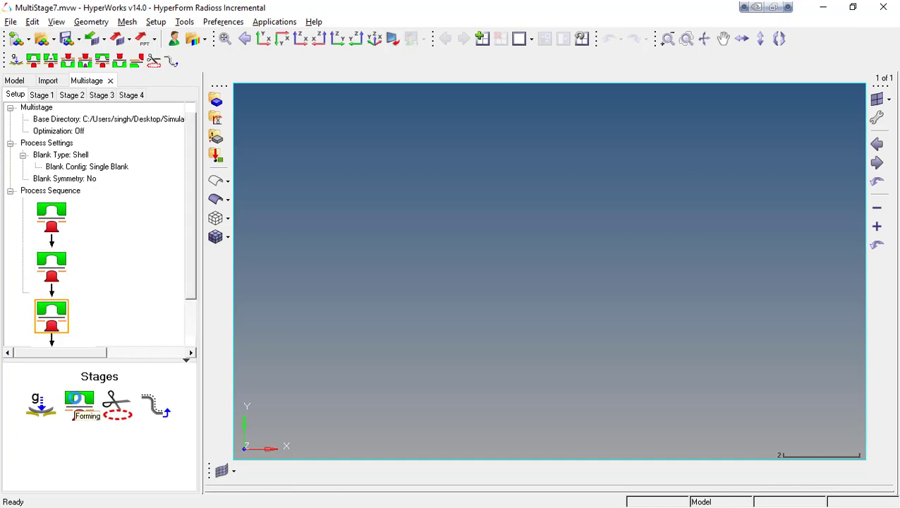
{"action": "scroll", "coordinate": [100, 234], "scroll_direction": "down", "scroll_amount": 1}
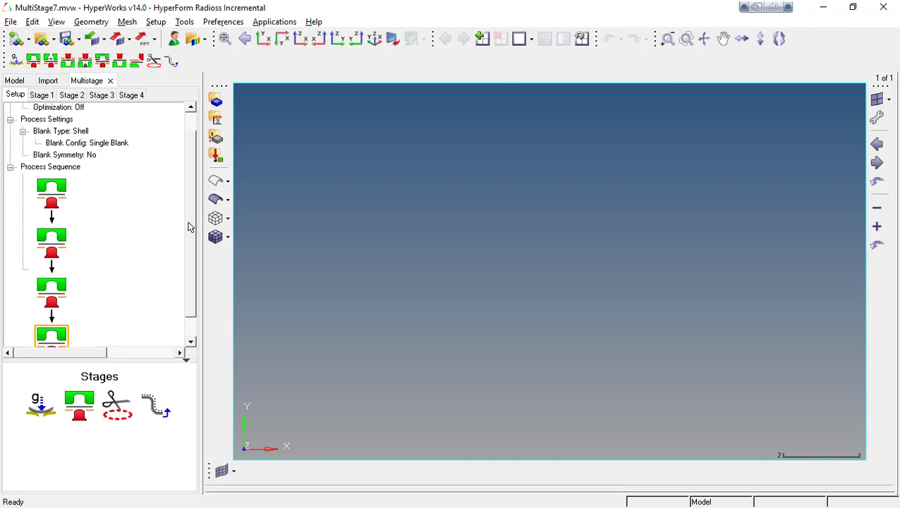
{"action": "left_click_drag", "start_coordinate": [192, 226], "coordinate": [184, 199]}
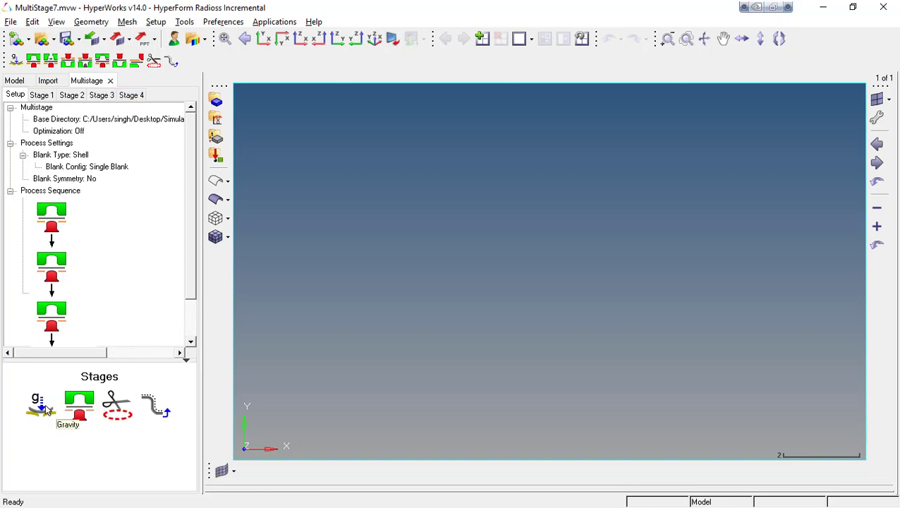
Add a trimming stage after the fourth forming stage and delete it from the process sequence again.
{"action": "left_click", "coordinate": [109, 402]}
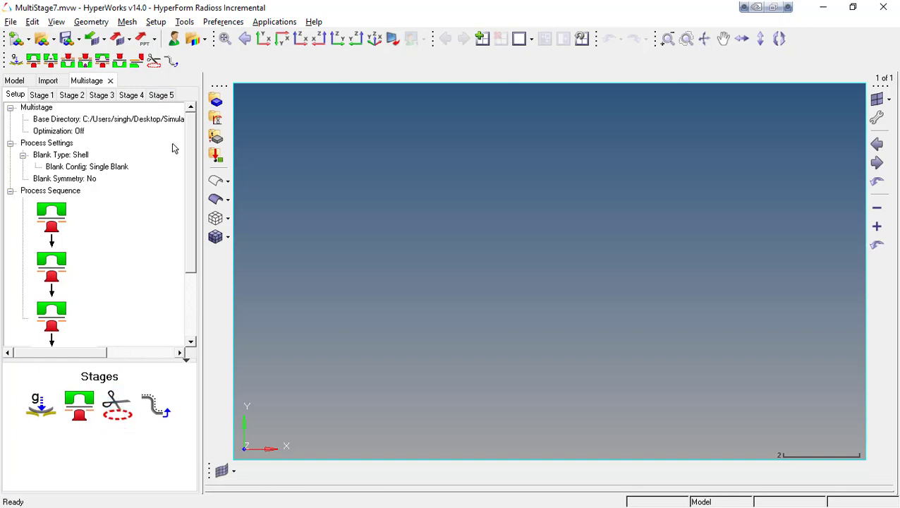
{"action": "scroll", "coordinate": [191, 168], "scroll_direction": "down", "scroll_amount": 3}
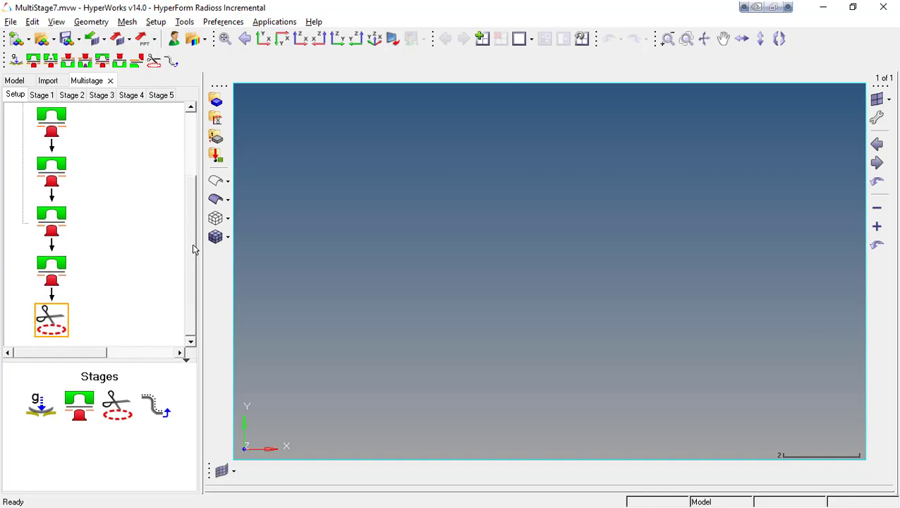
{"action": "right_click", "coordinate": [55, 324]}
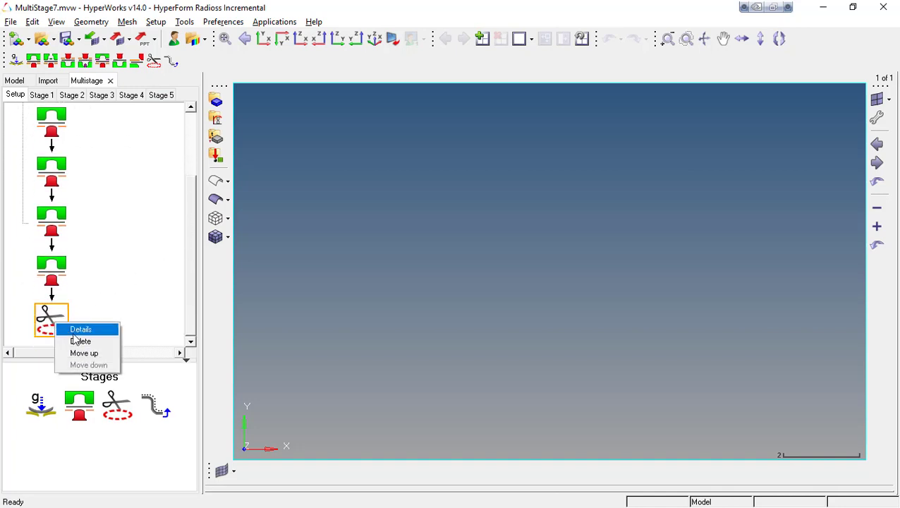
{"action": "left_click", "coordinate": [80, 340]}
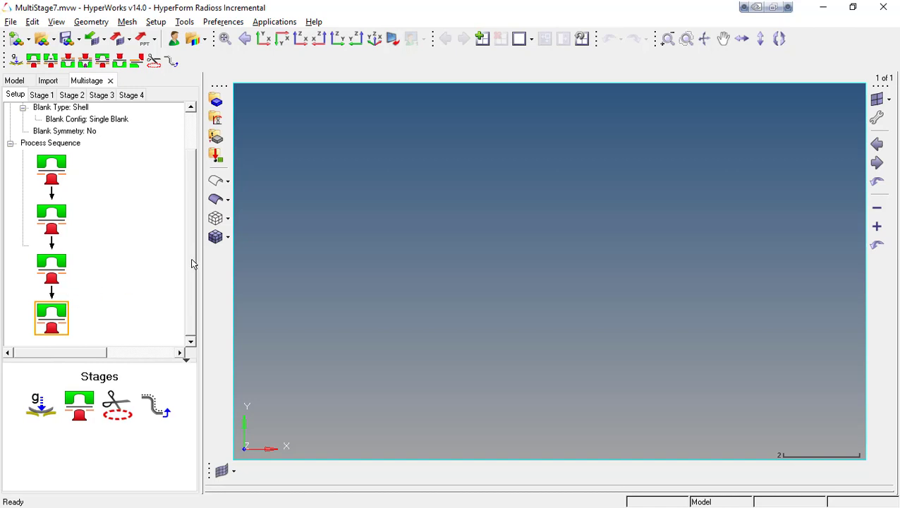
{"action": "scroll", "coordinate": [194, 244], "scroll_direction": "up", "scroll_amount": 2}
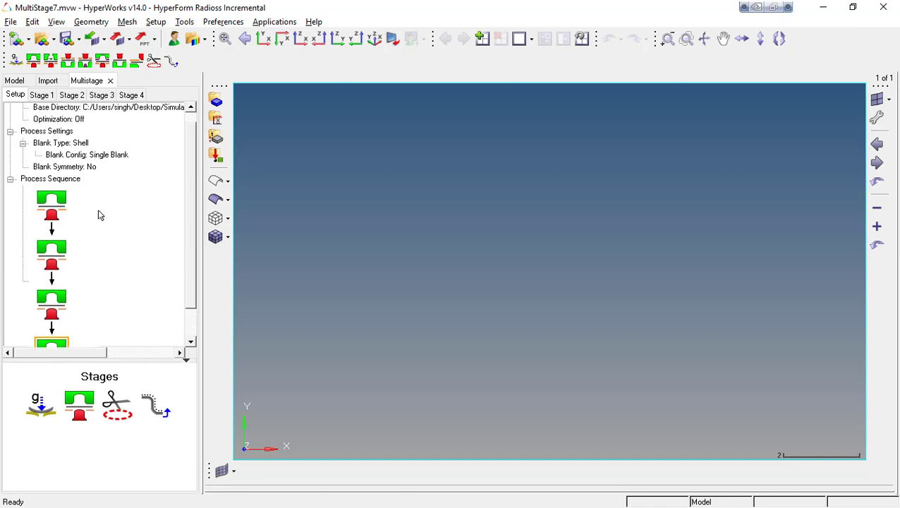
Review the process settings of the first and second forming stages.
{"action": "left_click", "coordinate": [54, 203]}
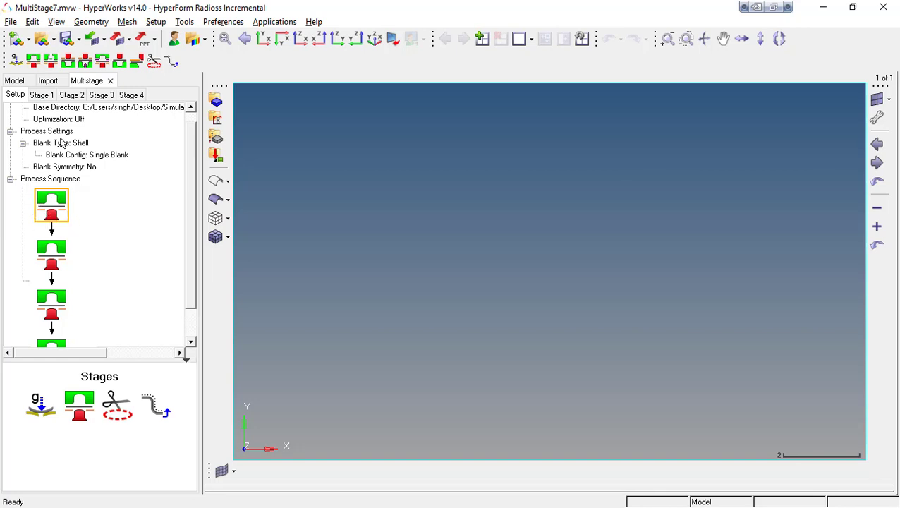
{"action": "left_click", "coordinate": [42, 95]}
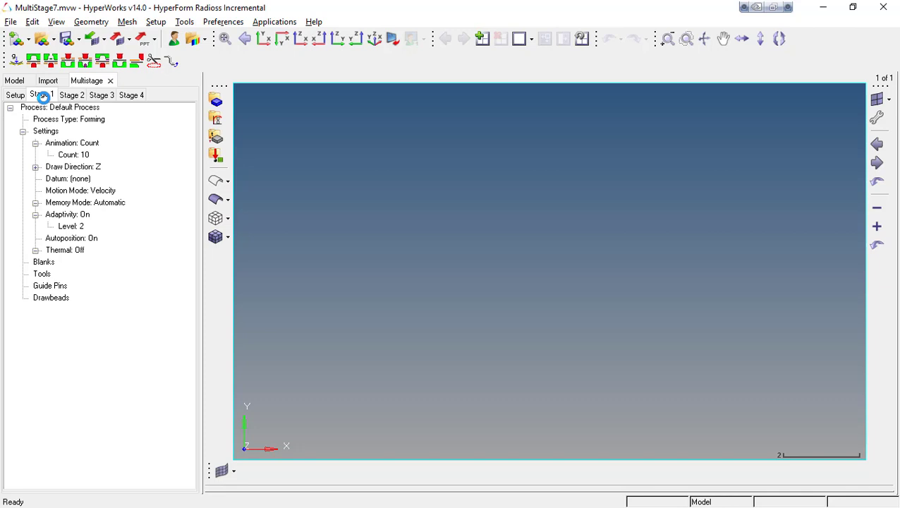
{"action": "left_click", "coordinate": [70, 96]}
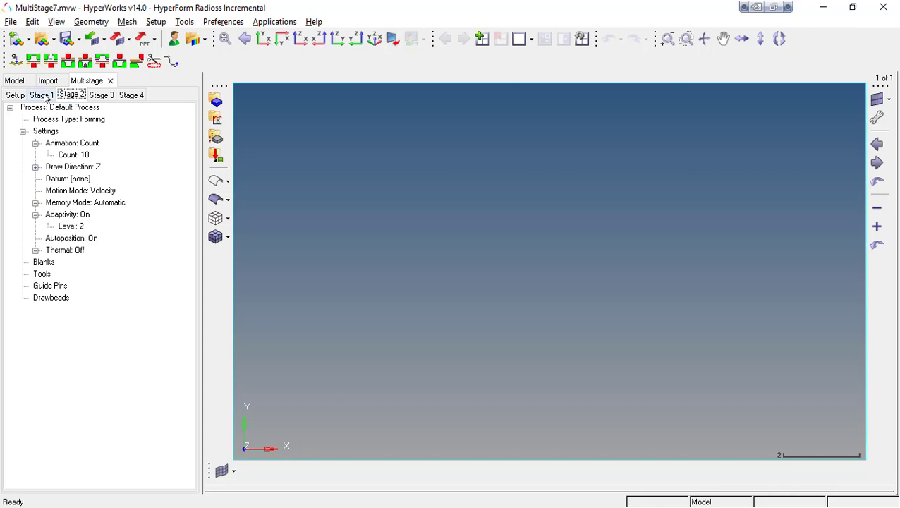
Make stage 1 the active forming stage and open the geometry import.
{"action": "left_click", "coordinate": [42, 95]}
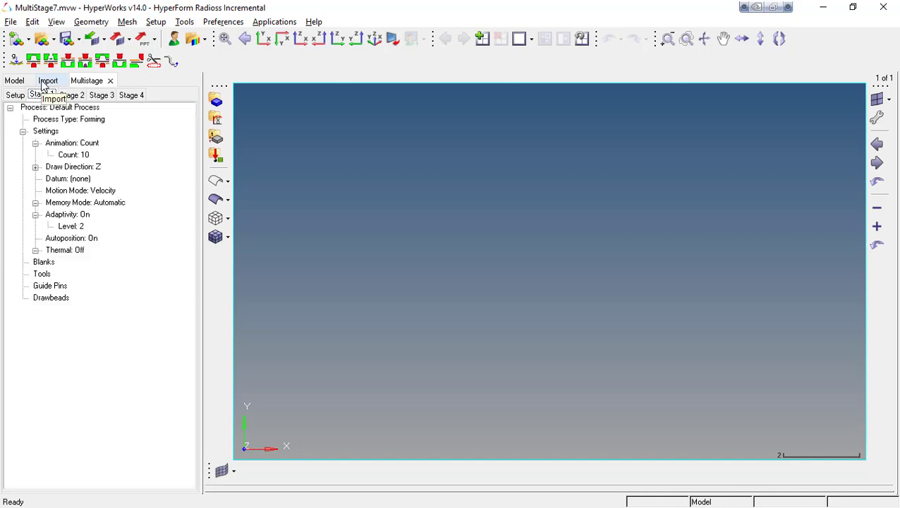
{"action": "left_click", "coordinate": [44, 83]}
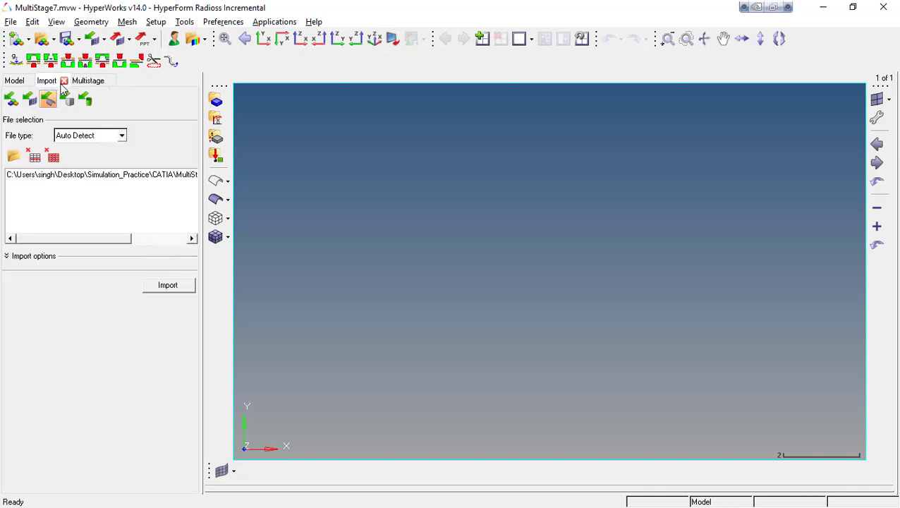
{"action": "left_click", "coordinate": [63, 82]}
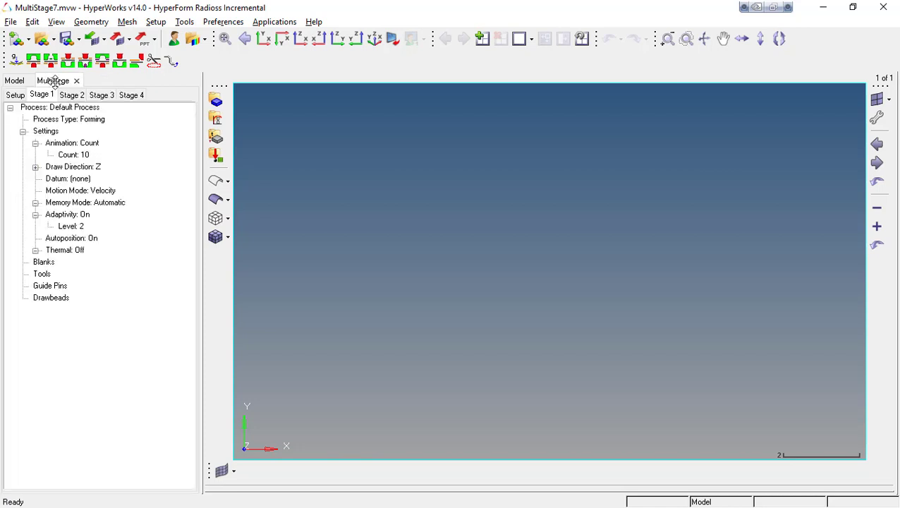
{"action": "left_click", "coordinate": [11, 21]}
{"action": "mouse_move", "coordinate": [51, 137]}
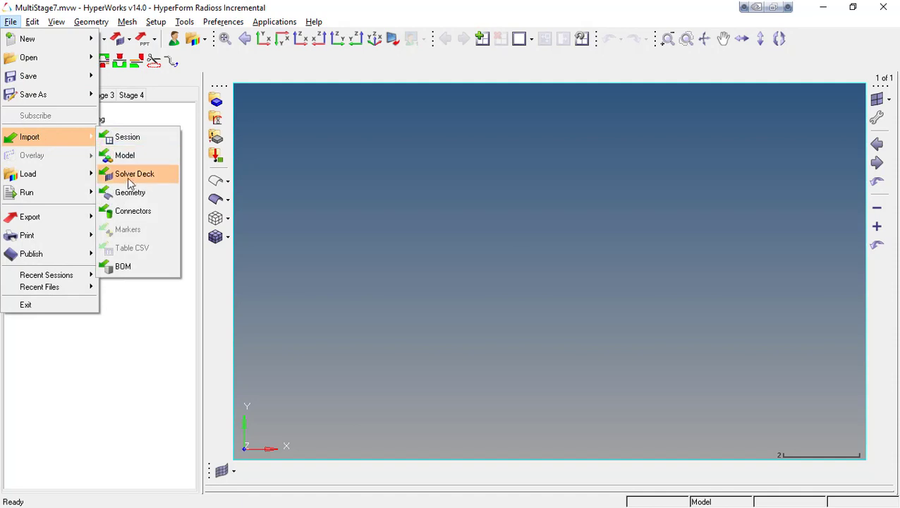
{"action": "left_click", "coordinate": [136, 196]}
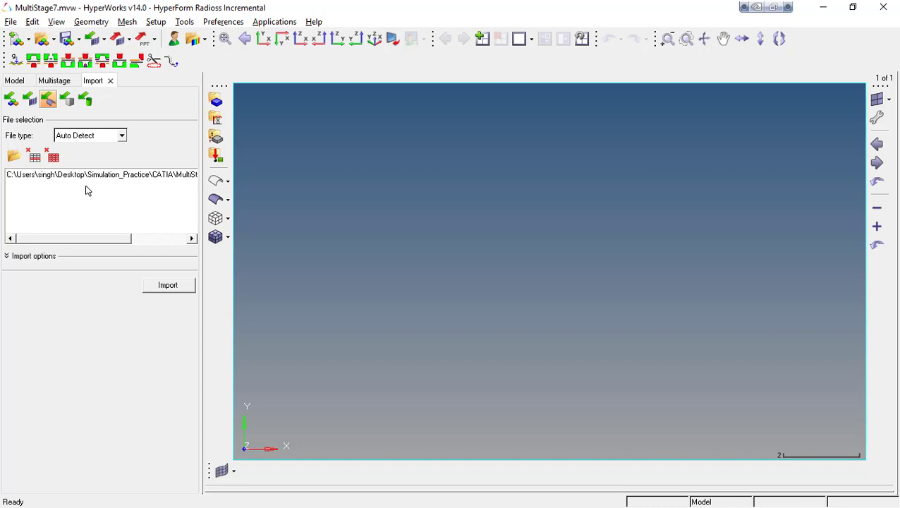
Remove the previously listed file, choose Stage1New.igs from the MultiStage Drawing folder and import its geometry.
{"action": "left_click", "coordinate": [29, 158]}
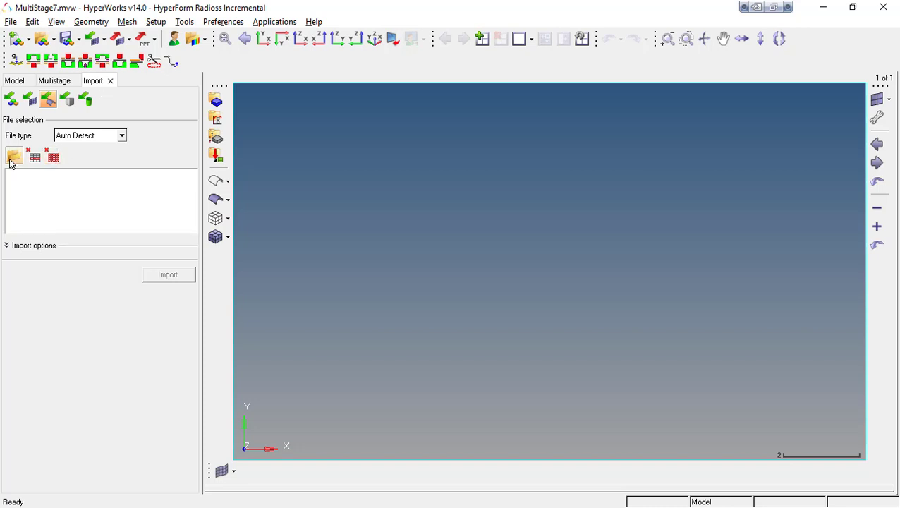
{"action": "left_click", "coordinate": [13, 157]}
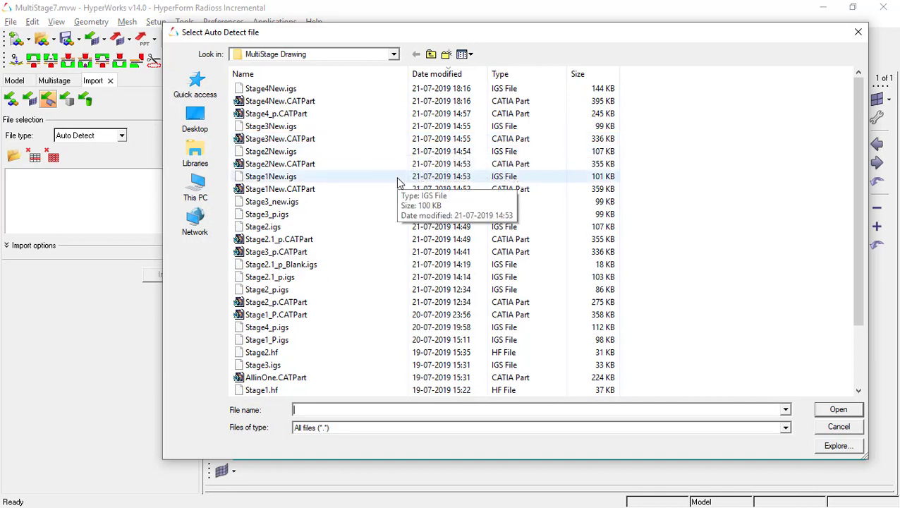
{"action": "left_click", "coordinate": [287, 178]}
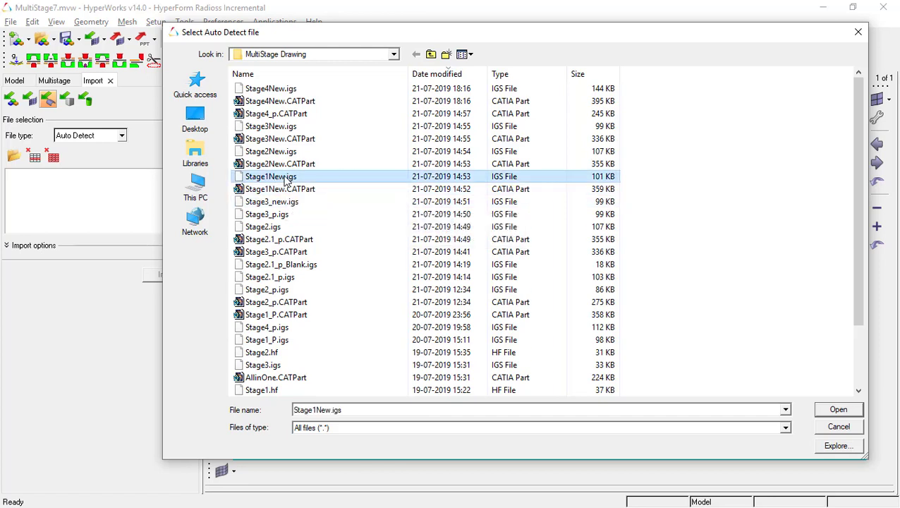
{"action": "left_click", "coordinate": [821, 411]}
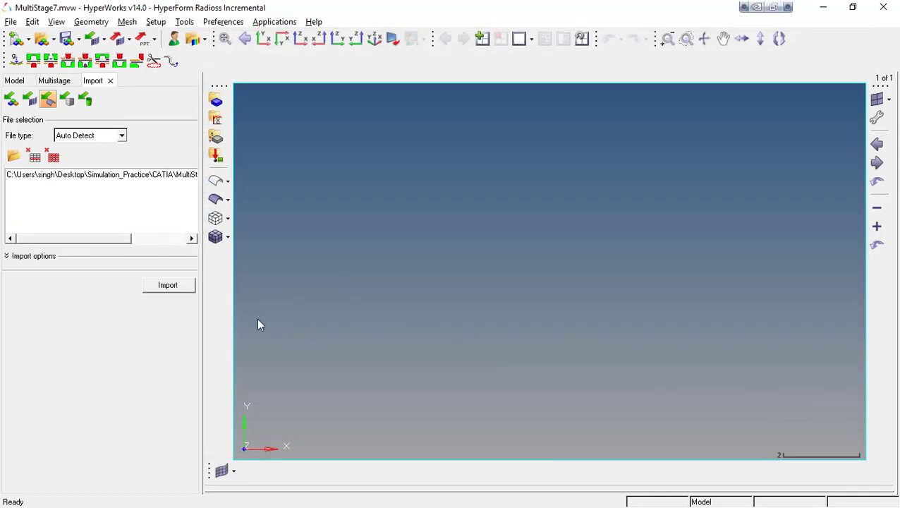
{"action": "left_click", "coordinate": [6, 256]}
{"action": "left_click_drag", "start_coordinate": [90, 274], "coordinate": [121, 277]}
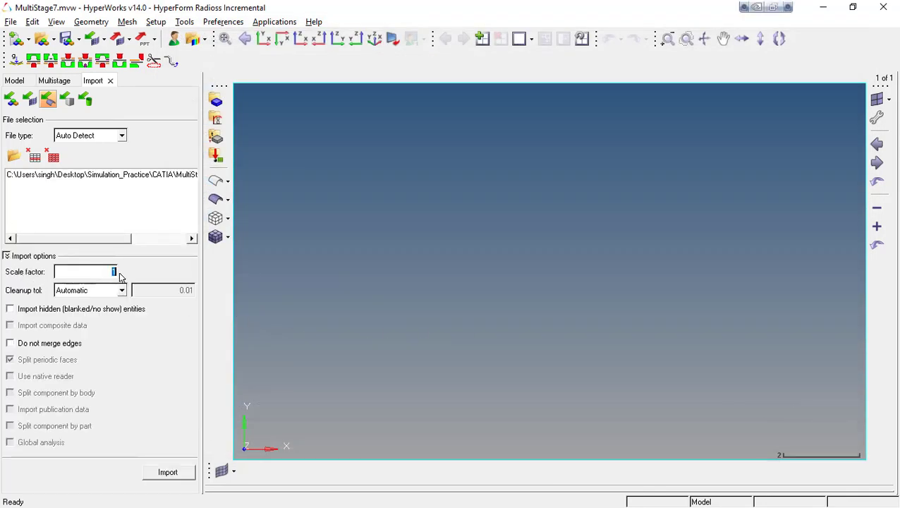
{"action": "left_click", "coordinate": [7, 256]}
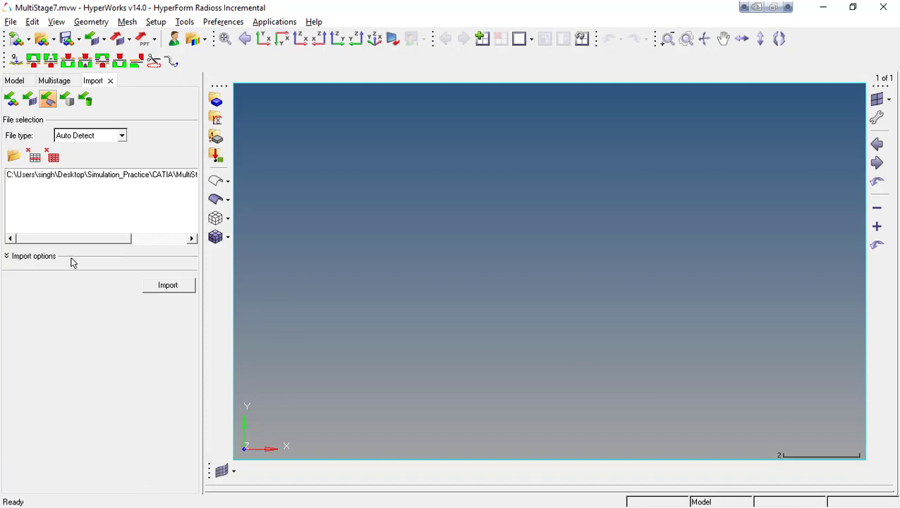
{"action": "left_click", "coordinate": [188, 287]}
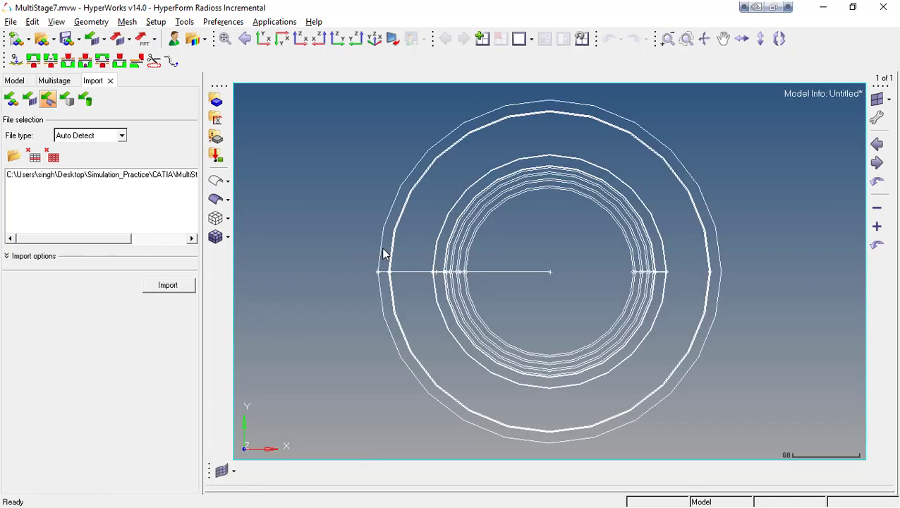
Rename the imported component as Punch and display the geometry with shaded surfaces and edges.
{"action": "left_click", "coordinate": [57, 82]}
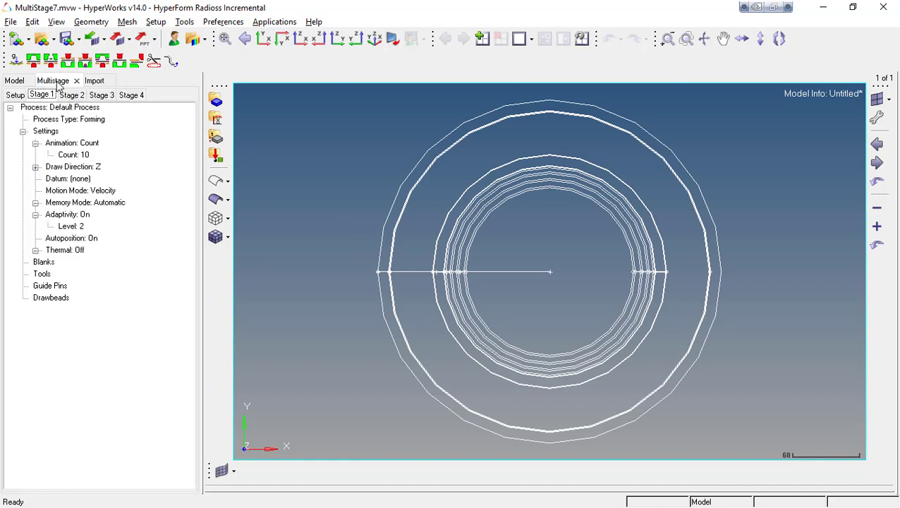
{"action": "left_click", "coordinate": [17, 81]}
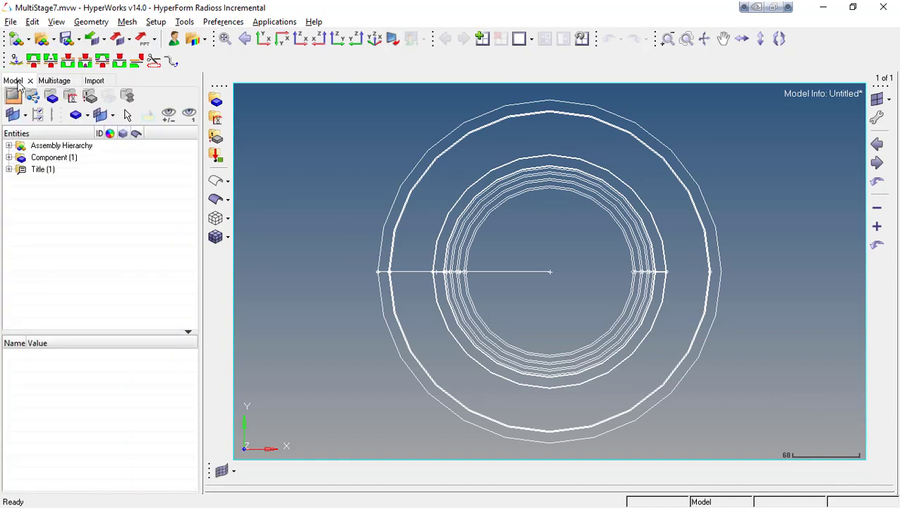
{"action": "left_click", "coordinate": [8, 157]}
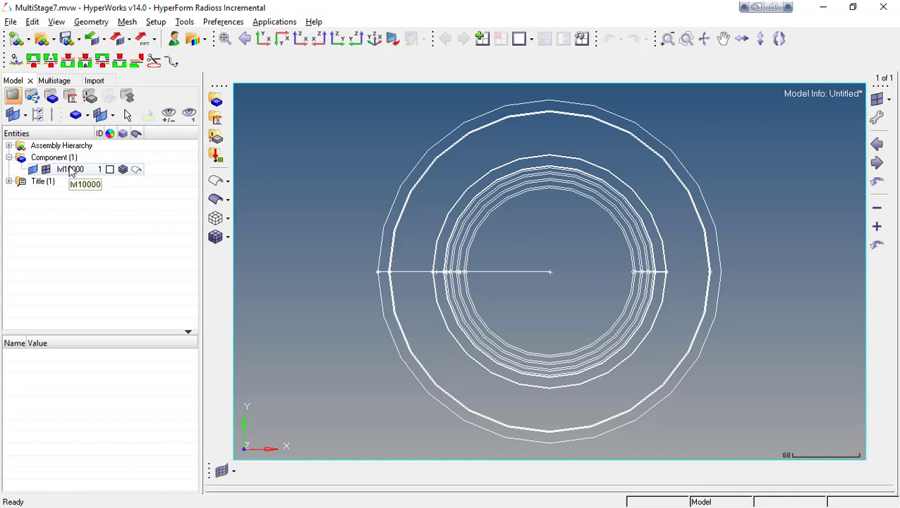
{"action": "left_click", "coordinate": [300, 38]}
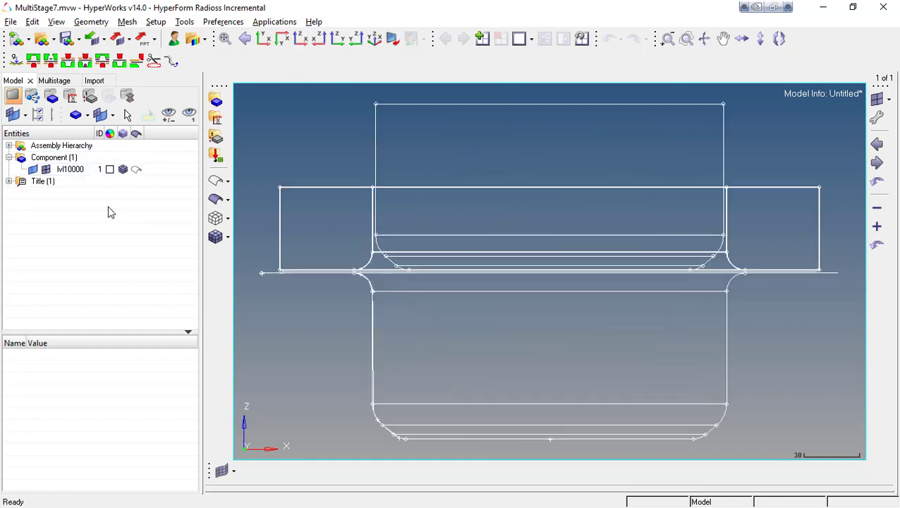
{"action": "left_click", "coordinate": [71, 171]}
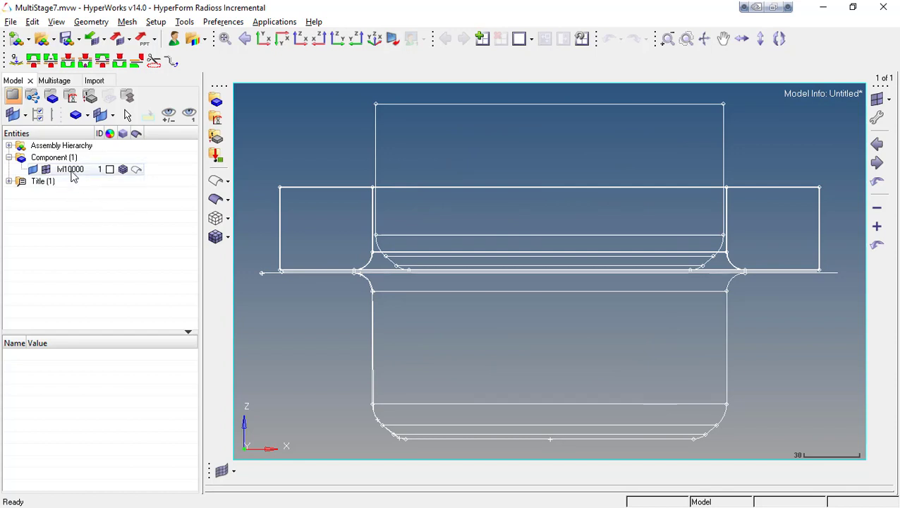
{"action": "left_click", "coordinate": [112, 354]}
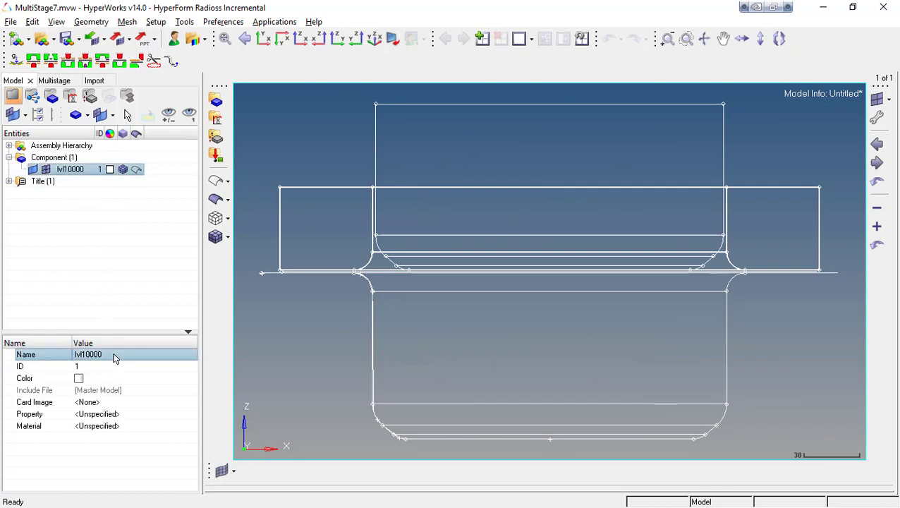
{"action": "left_click", "coordinate": [114, 356]}
{"action": "type", "text": "Pun"}
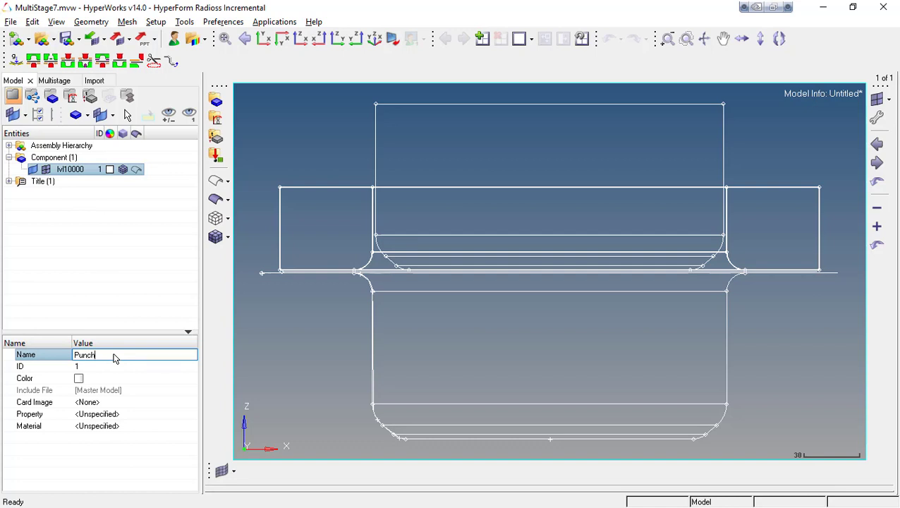
{"action": "type", "text": "ch"}
{"action": "key", "text": "Return"}
{"action": "left_click", "coordinate": [219, 198]}
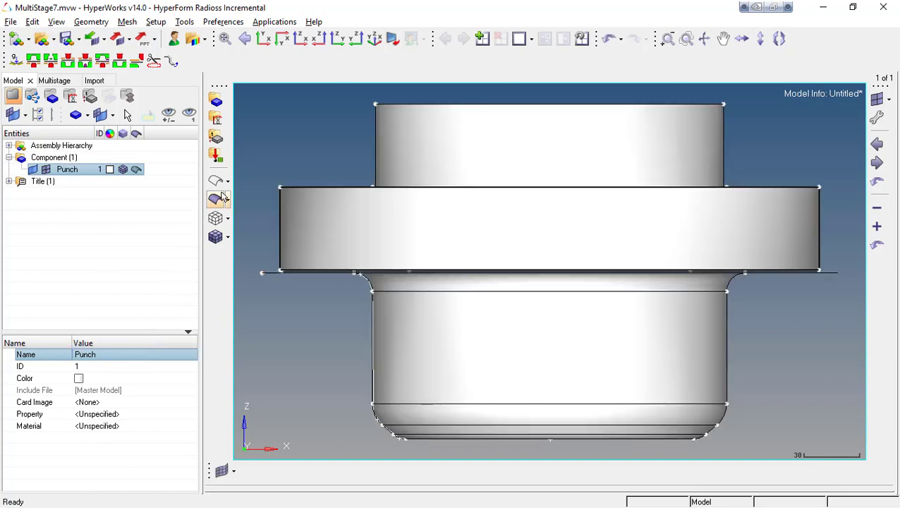
Create a new component named Die.
{"action": "left_click", "coordinate": [124, 206]}
{"action": "right_click", "coordinate": [121, 208]}
{"action": "mouse_move", "coordinate": [150, 148]}
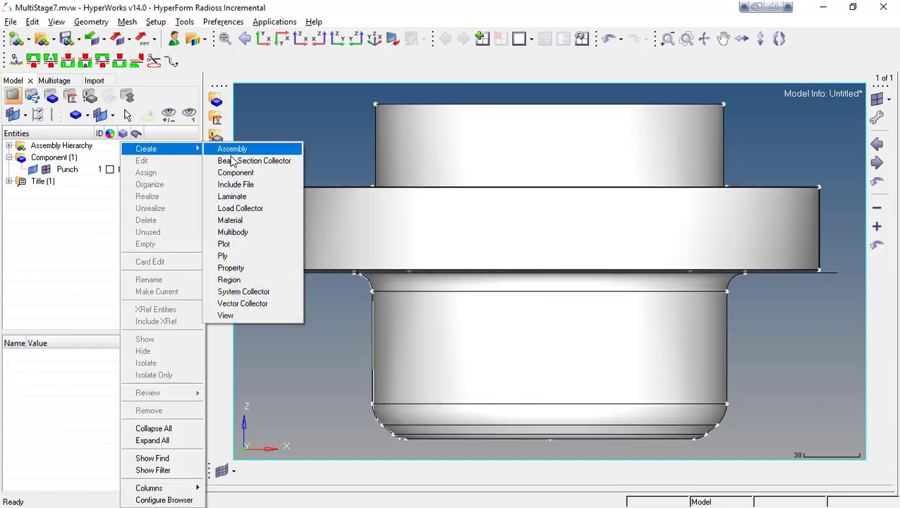
{"action": "left_click", "coordinate": [239, 172]}
{"action": "type", "text": "D"}
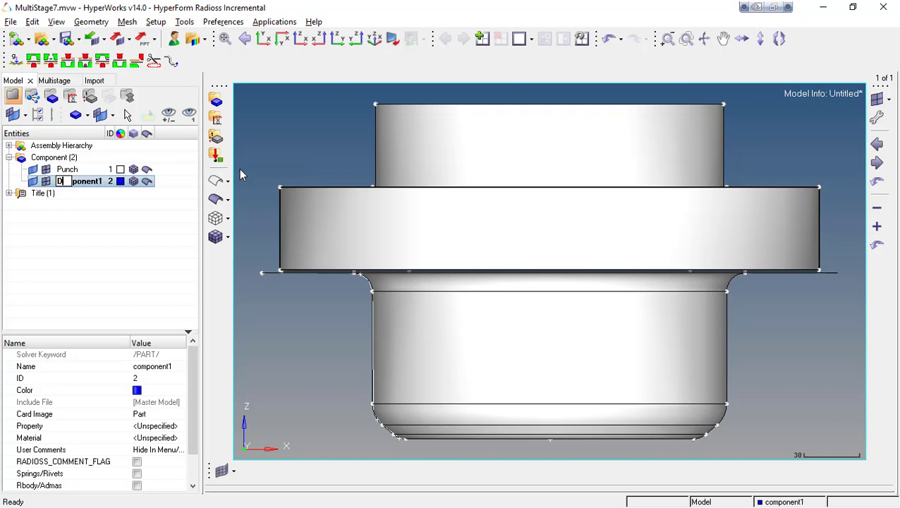
{"action": "type", "text": "ie"}
{"action": "key", "text": "Return"}
Create a new component named Binder.
{"action": "right_click", "coordinate": [140, 143]}
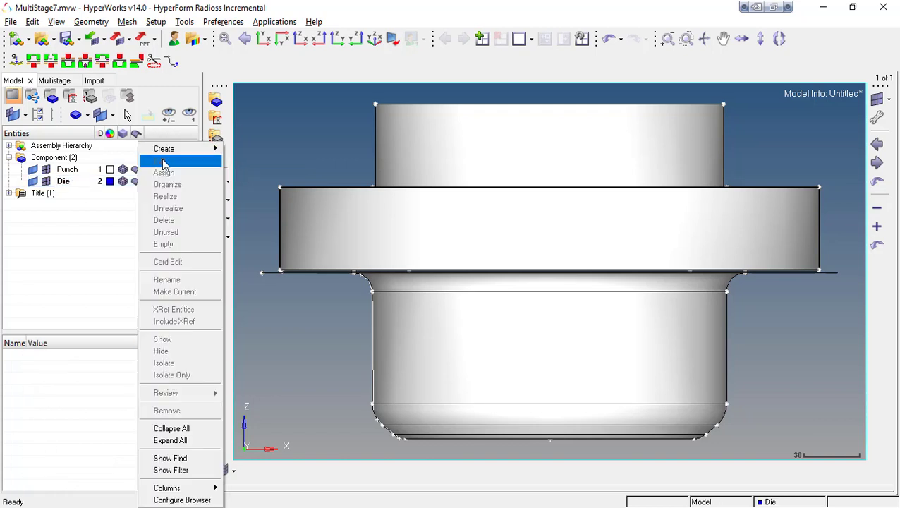
{"action": "mouse_move", "coordinate": [169, 148]}
{"action": "left_click", "coordinate": [260, 175]}
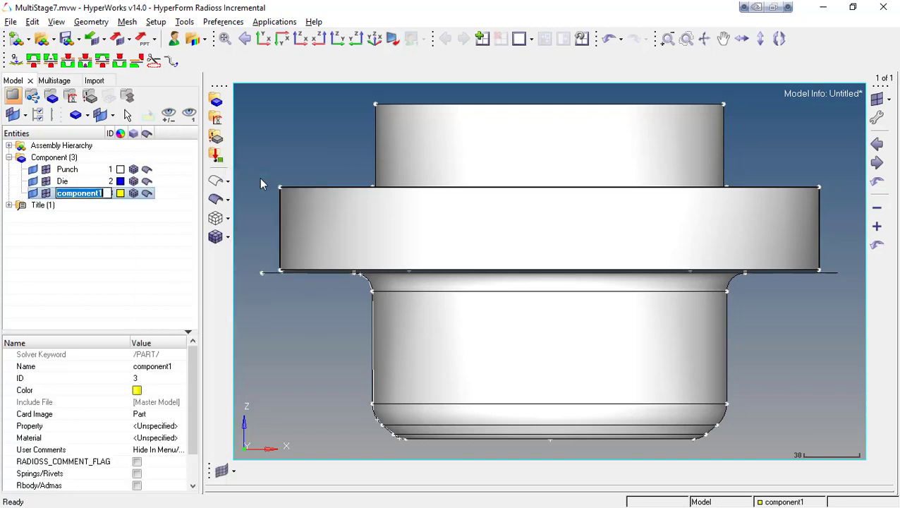
{"action": "type", "text": "Binder"}
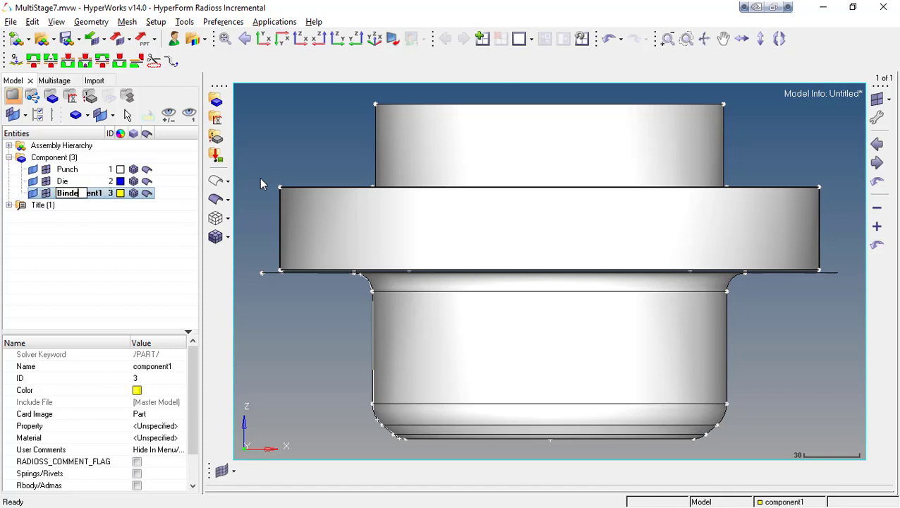
{"action": "key", "text": "Return"}
Create a new component named Blank.
{"action": "right_click", "coordinate": [162, 141]}
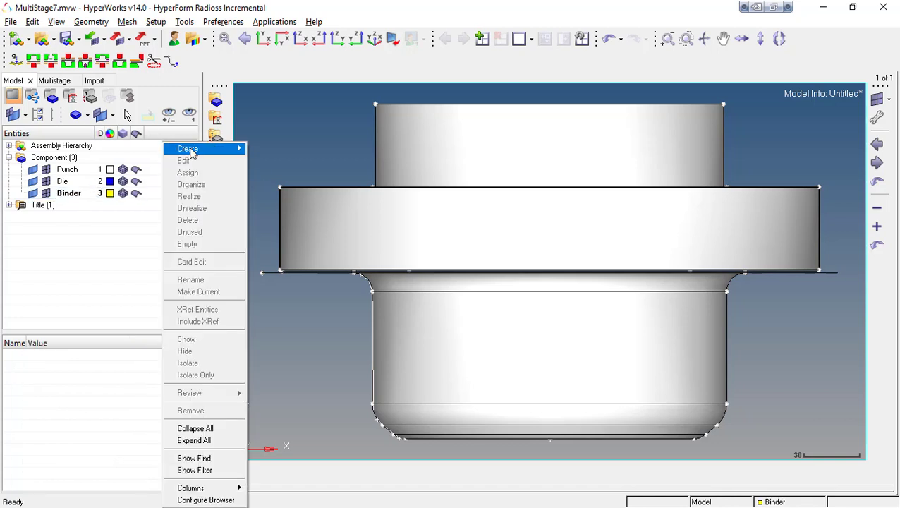
{"action": "mouse_move", "coordinate": [227, 154]}
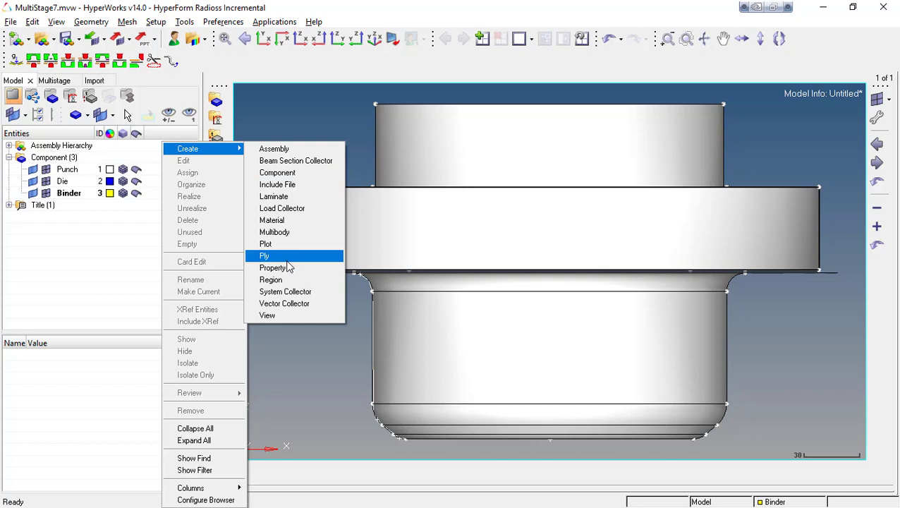
{"action": "left_click", "coordinate": [279, 172]}
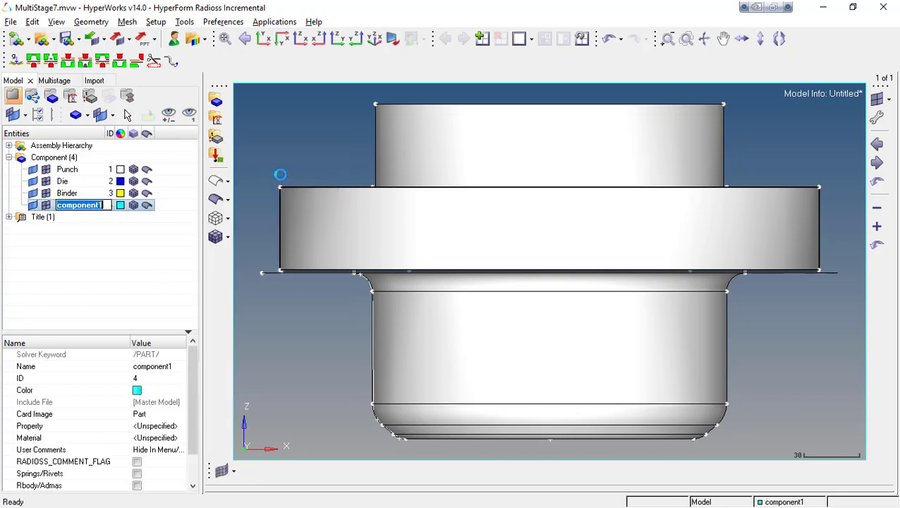
{"action": "type", "text": "Blank"}
{"action": "key", "text": "Return"}
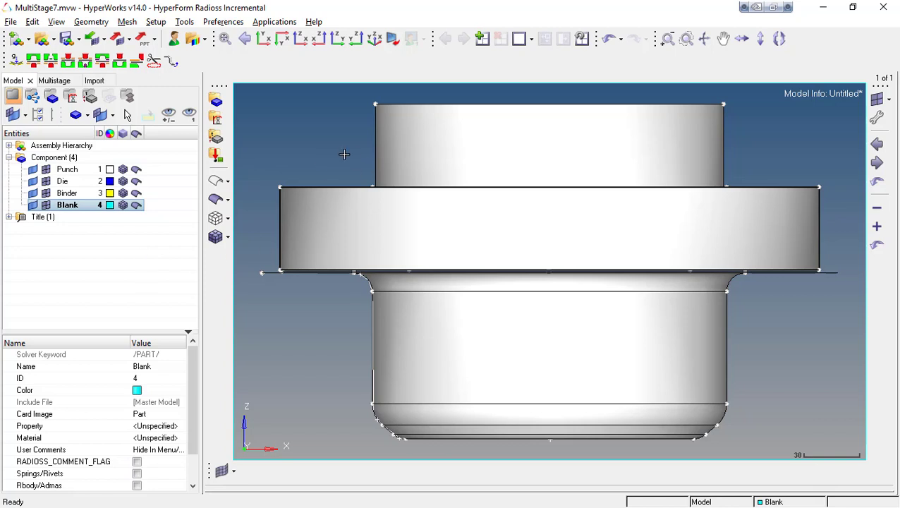
Recolor the Punch, Die, Binder and Blank components together with automatically assigned colors.
{"action": "scroll", "coordinate": [349, 158], "scroll_direction": "down", "scroll_amount": 2}
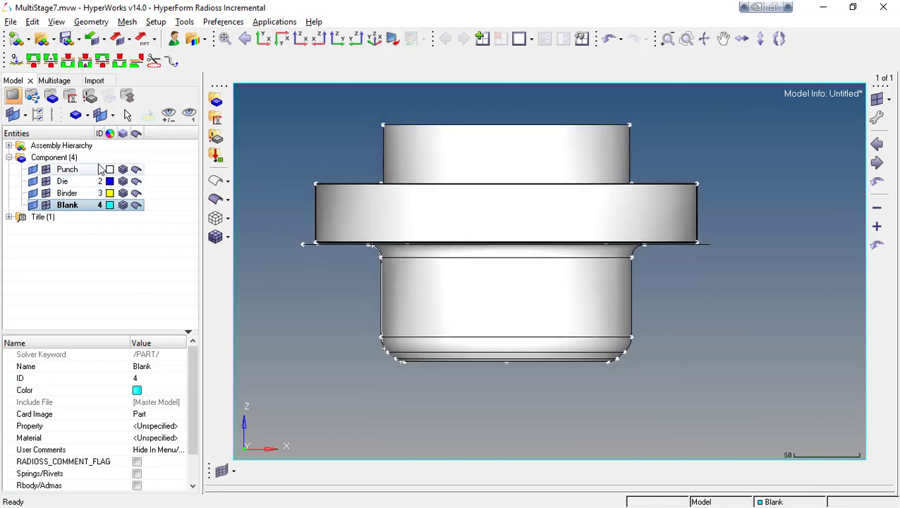
{"action": "left_click", "coordinate": [92, 170]}
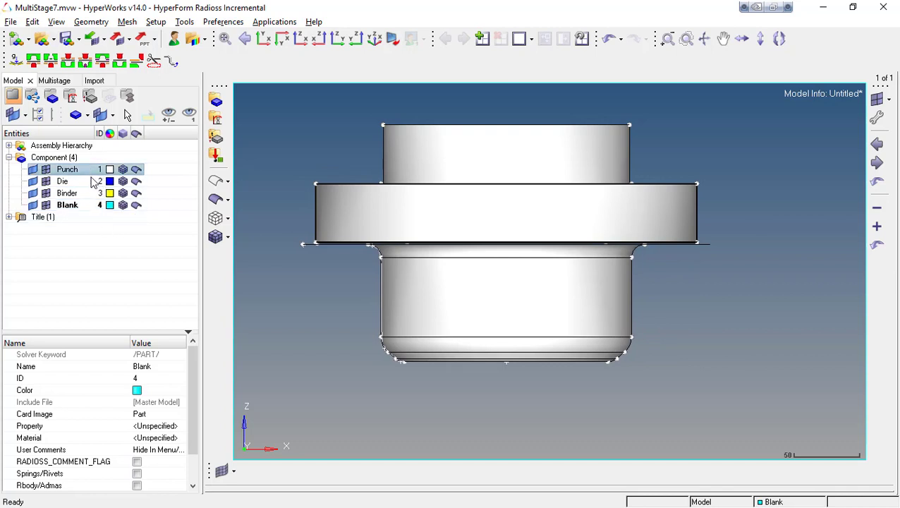
{"action": "left_click", "coordinate": [85, 205], "text": "shift"}
{"action": "left_click", "coordinate": [109, 205]}
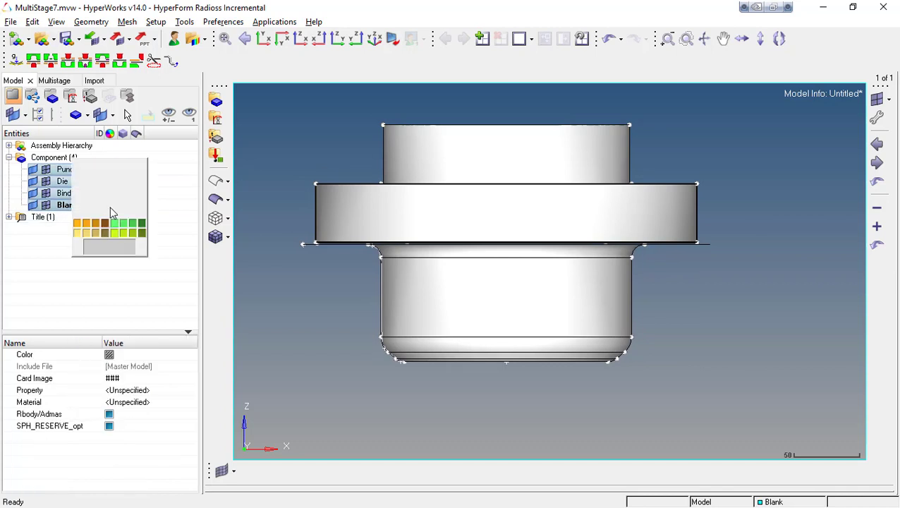
{"action": "left_click", "coordinate": [116, 245]}
{"action": "left_click", "coordinate": [110, 255]}
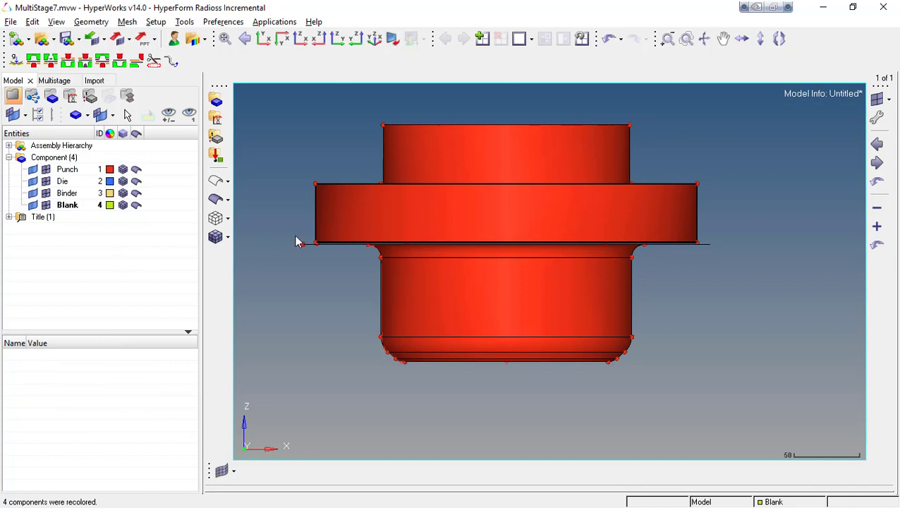
Delete the solid of the wide ring around the model's middle without deleting its bounding surfaces.
{"action": "right_click_drag", "start_coordinate": [299, 240], "coordinate": [309, 246], "text": "ctrl"}
{"action": "scroll", "coordinate": [394, 179], "scroll_direction": "up", "scroll_amount": 2, "text": "ctrl"}
{"action": "right_click_drag", "start_coordinate": [394, 178], "coordinate": [394, 186], "text": "ctrl"}
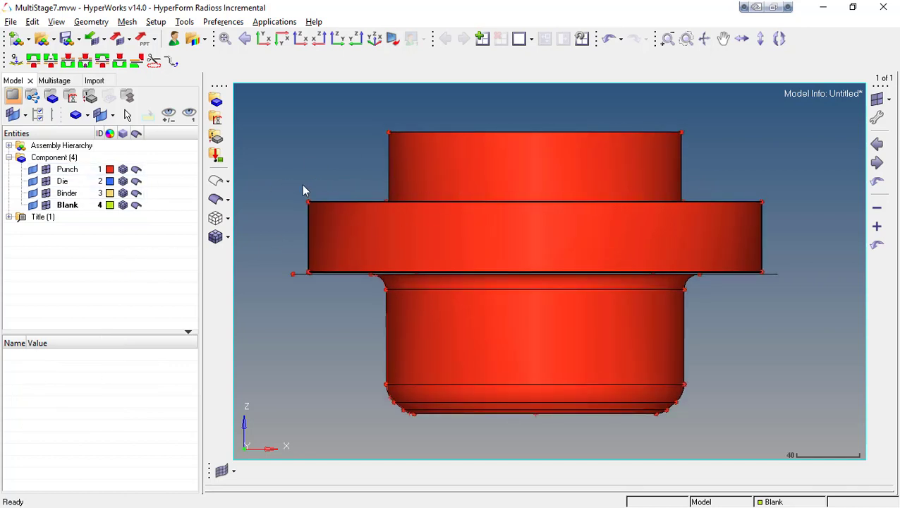
{"action": "key", "text": "F11"}
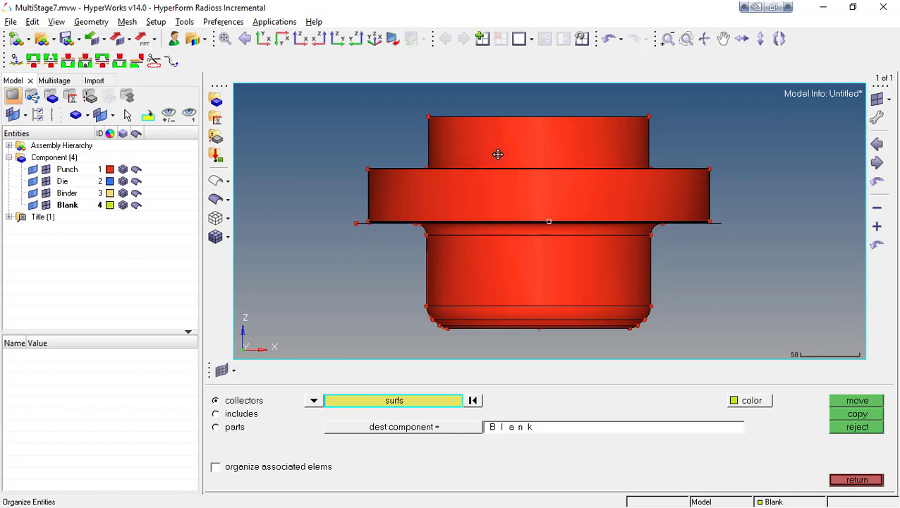
{"action": "mouse_move", "coordinate": [495, 152]}
{"action": "left_mouse_down", "text": "ctrl"}
{"action": "mouse_move", "coordinate": [497, 187]}
{"action": "mouse_move", "coordinate": [407, 223]}
{"action": "left_mouse_up", "text": "ctrl"}
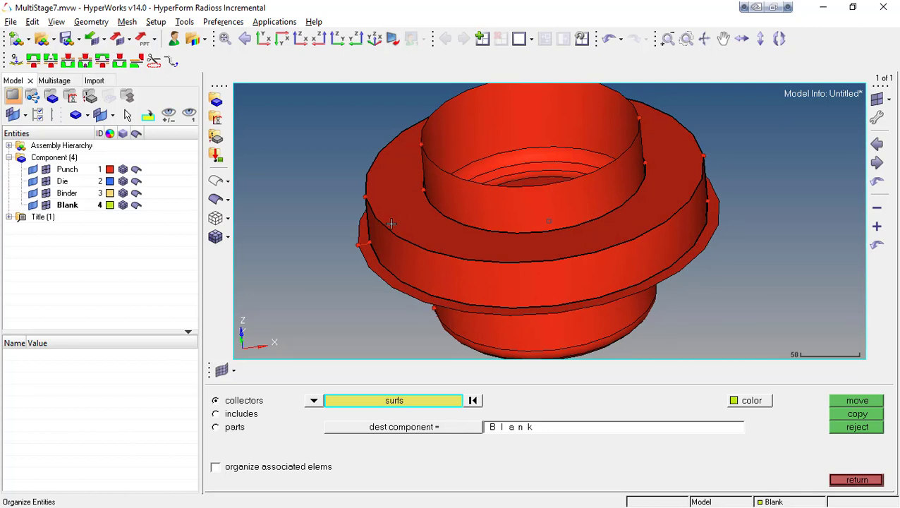
{"action": "key", "text": "F2"}
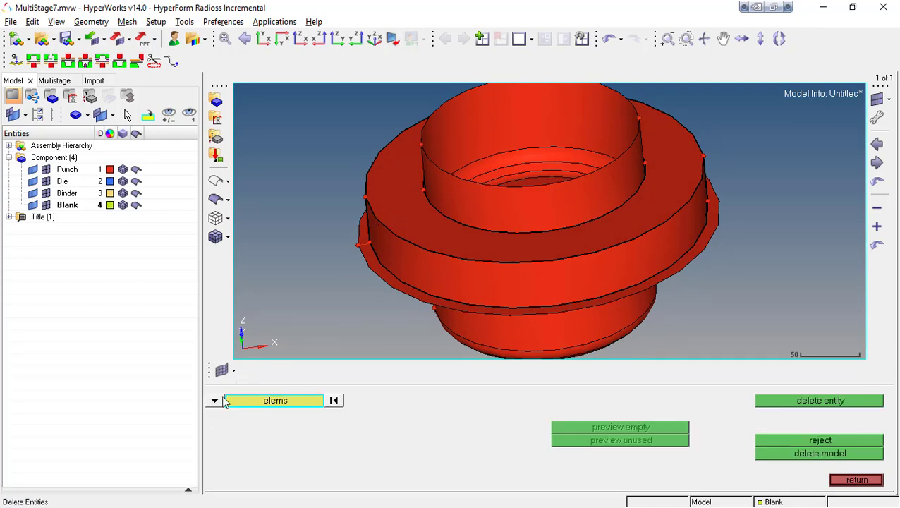
{"action": "left_click", "coordinate": [215, 400]}
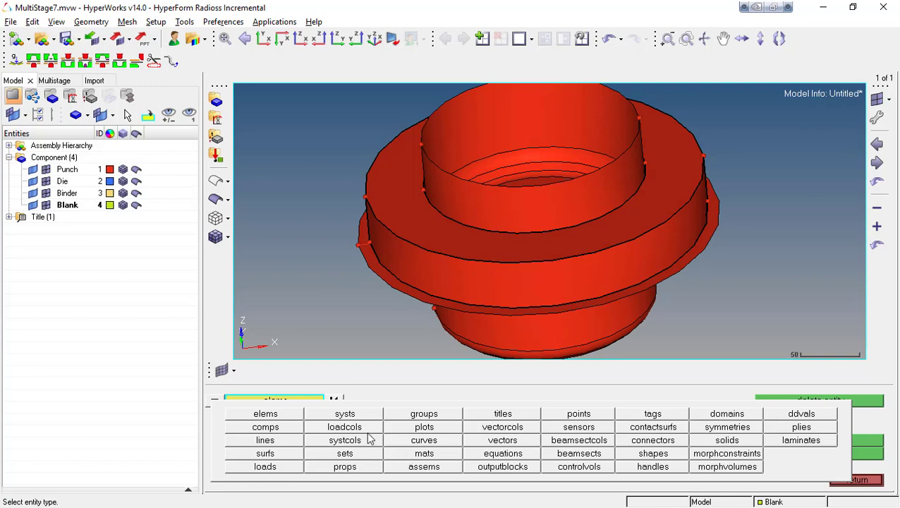
{"action": "left_click", "coordinate": [727, 439]}
{"action": "left_click", "coordinate": [520, 279]}
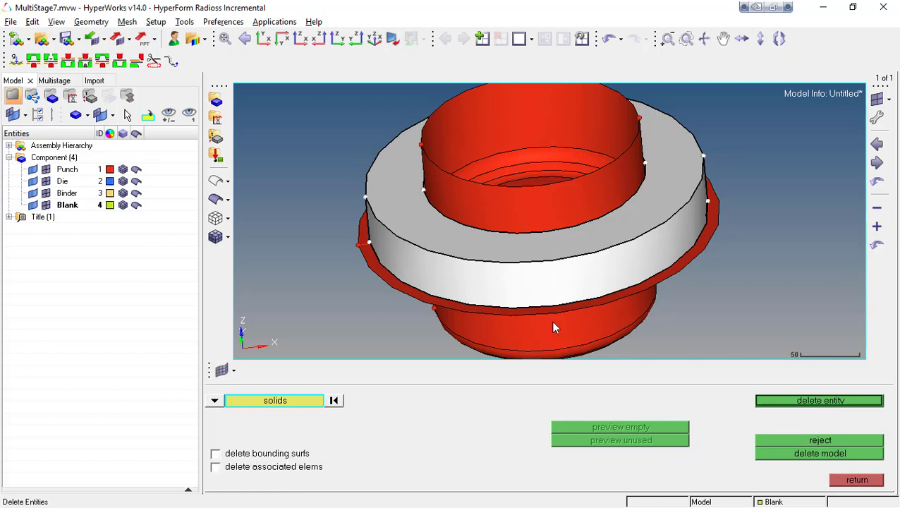
{"action": "left_click", "coordinate": [787, 399]}
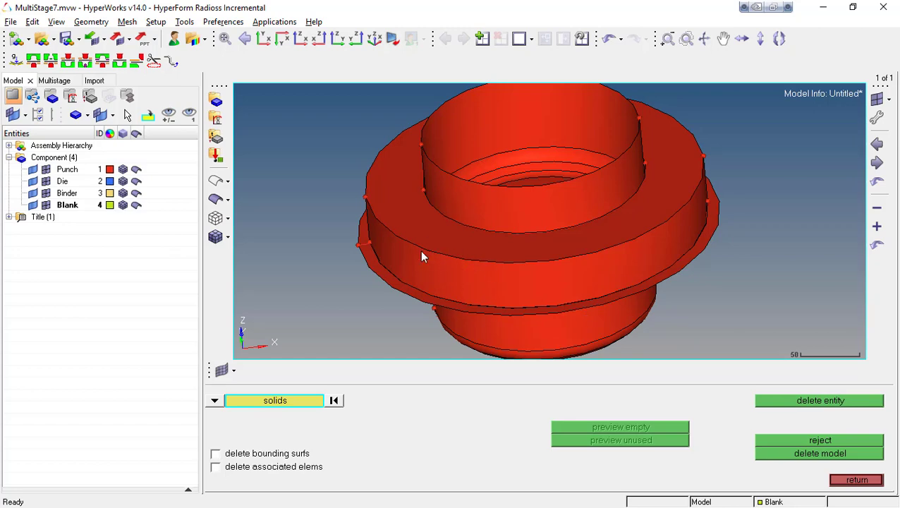
{"action": "key", "text": "shift+F11"}
{"action": "key", "text": "Escape"}
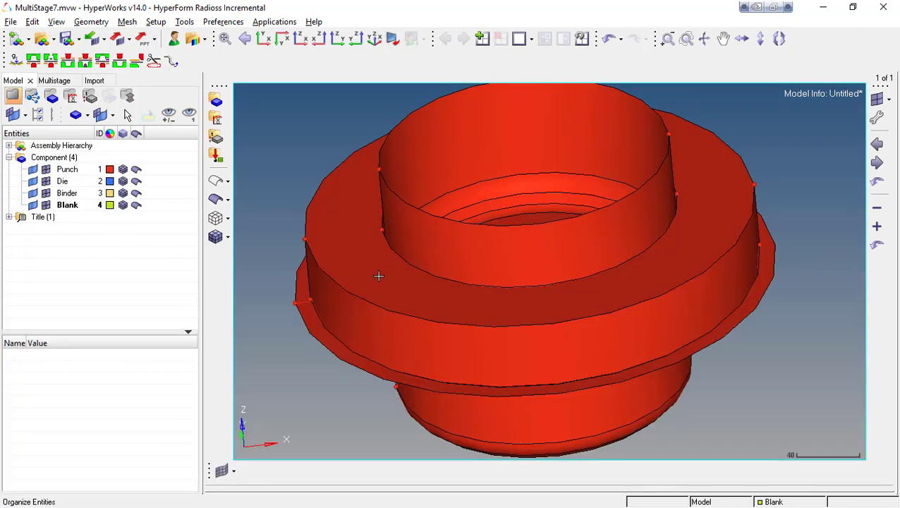
Set the graphics geometry refinement to level 5.
{"action": "right_click_drag", "start_coordinate": [378, 273], "coordinate": [389, 253], "text": "ctrl"}
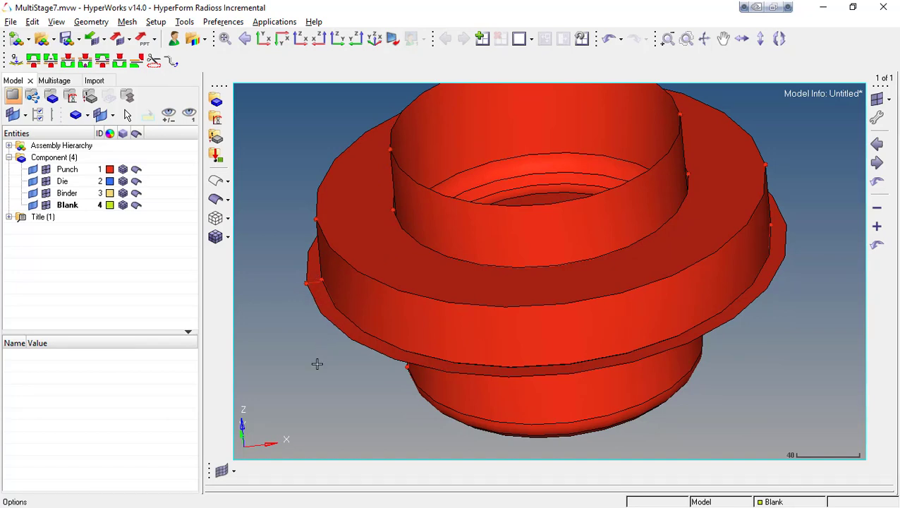
{"action": "key", "text": "o"}
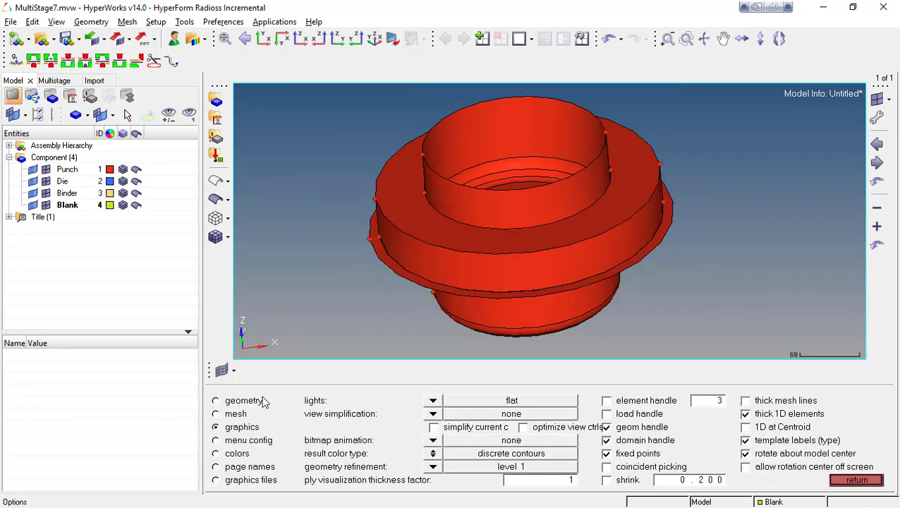
{"action": "left_click", "coordinate": [433, 467]}
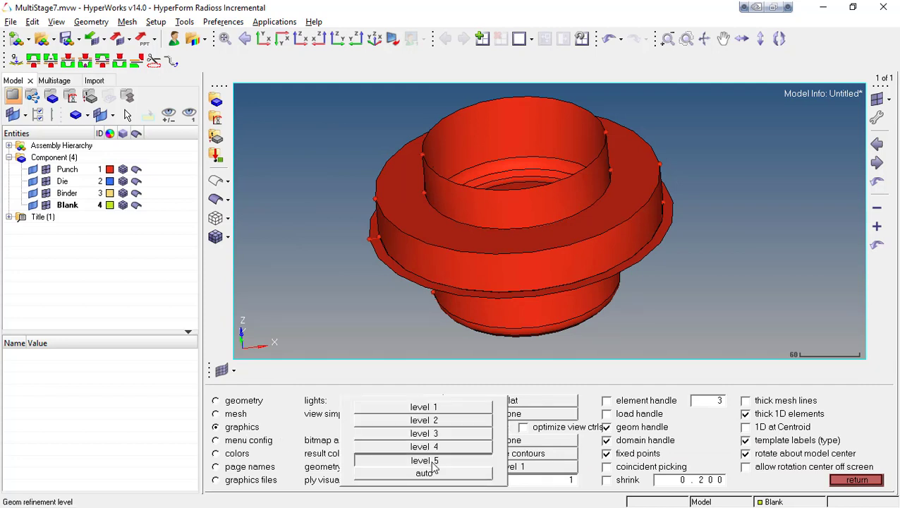
{"action": "left_click", "coordinate": [431, 459]}
{"action": "left_click_drag", "start_coordinate": [452, 271], "coordinate": [387, 265], "text": "ctrl"}
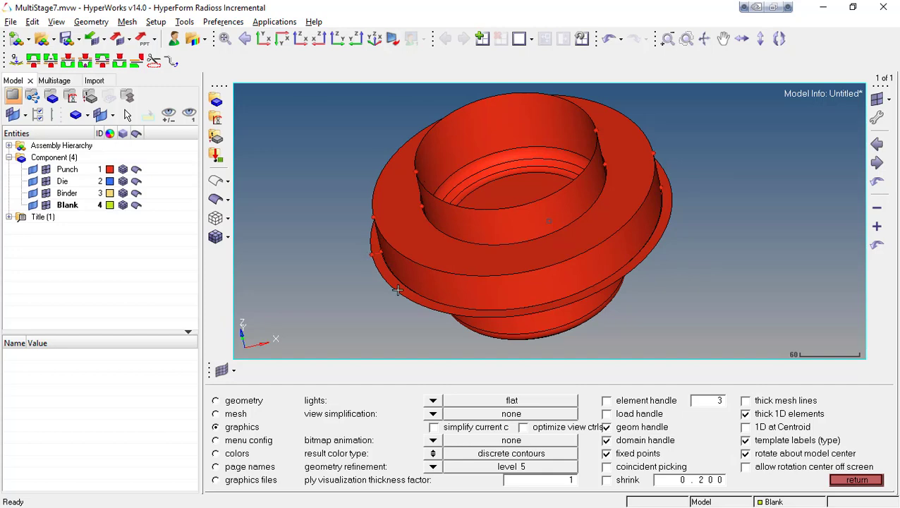
{"action": "left_click", "coordinate": [856, 480]}
{"action": "left_click_drag", "start_coordinate": [528, 303], "coordinate": [535, 267], "text": "ctrl"}
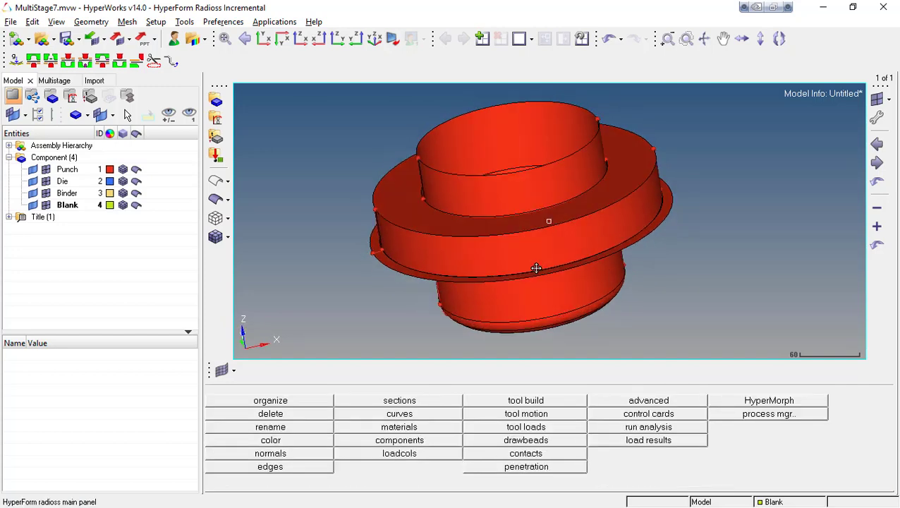
Move the lower cup's surfaces, including all attached surfaces, to the Die component.
{"action": "key", "text": "shift+F11"}
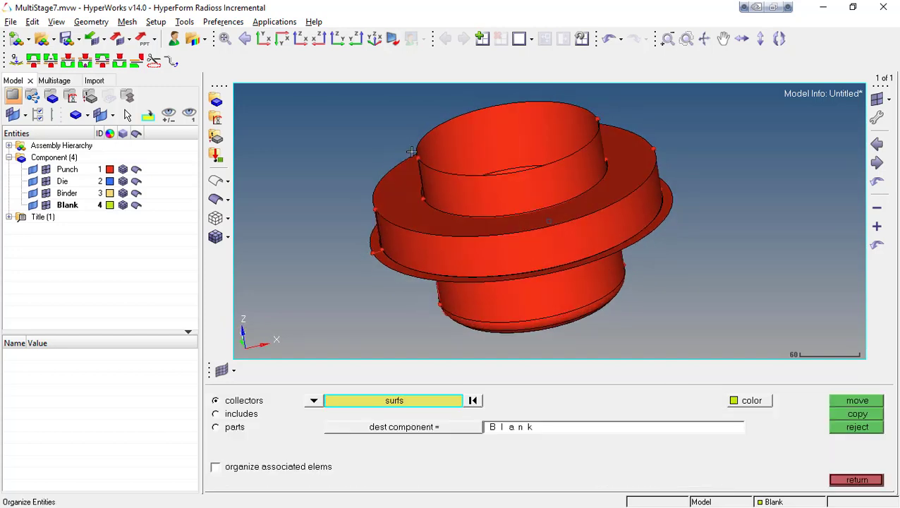
{"action": "left_click", "coordinate": [299, 39]}
{"action": "scroll", "coordinate": [464, 284], "scroll_direction": "down", "scroll_amount": 2, "text": "ctrl"}
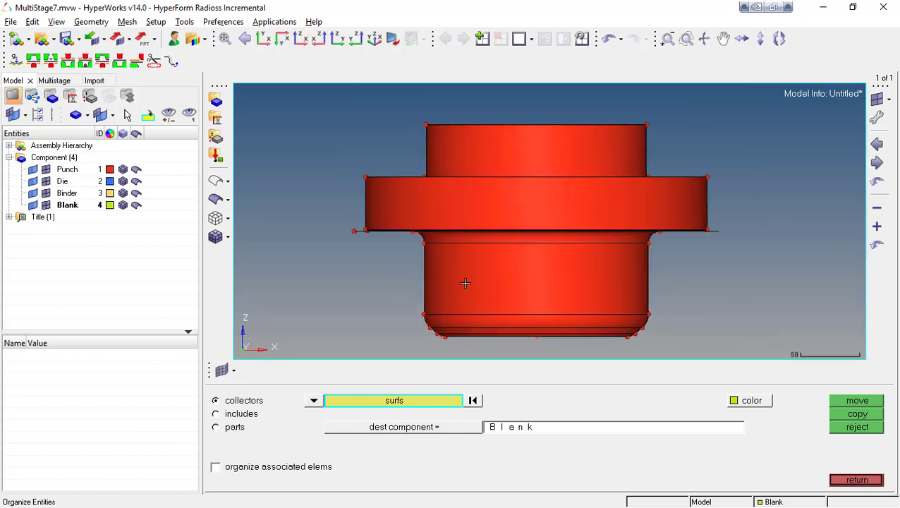
{"action": "right_click_drag", "start_coordinate": [446, 292], "coordinate": [422, 261], "text": "ctrl"}
{"action": "left_click", "coordinate": [421, 261]}
{"action": "left_click", "coordinate": [398, 402]}
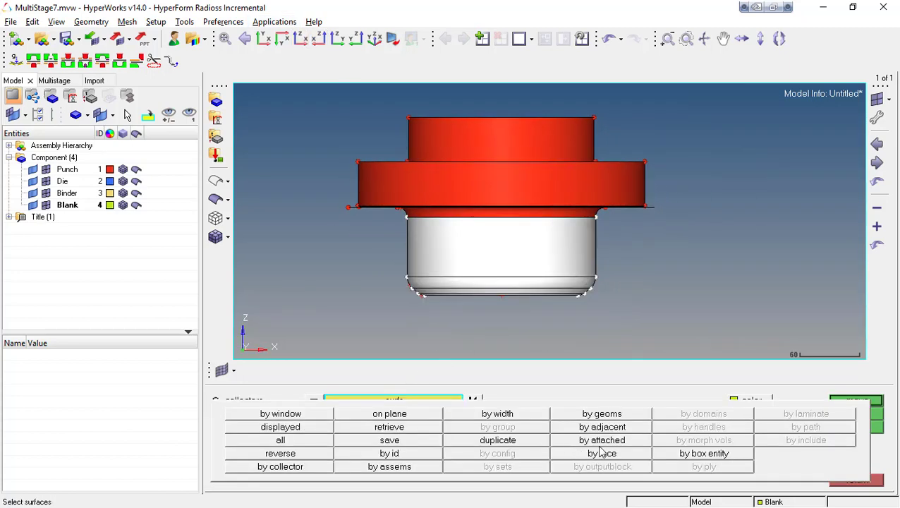
{"action": "left_click", "coordinate": [609, 441]}
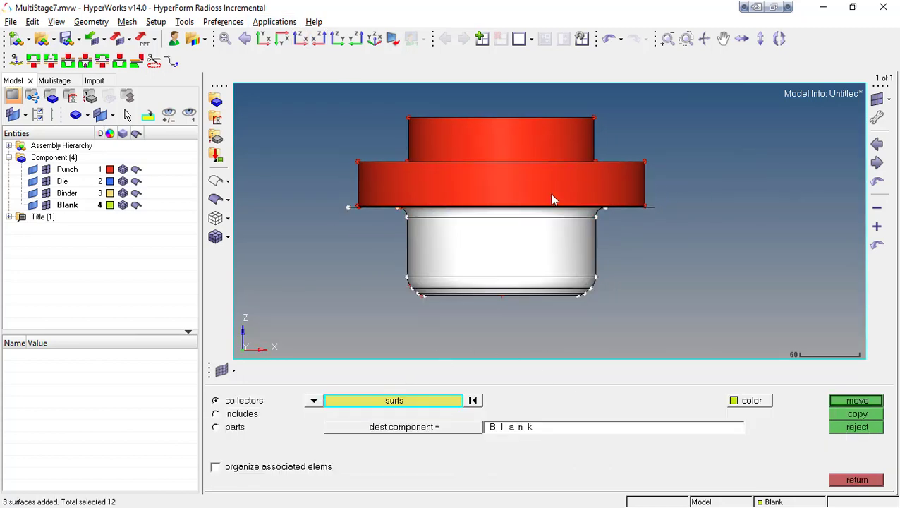
{"action": "left_click", "coordinate": [428, 427]}
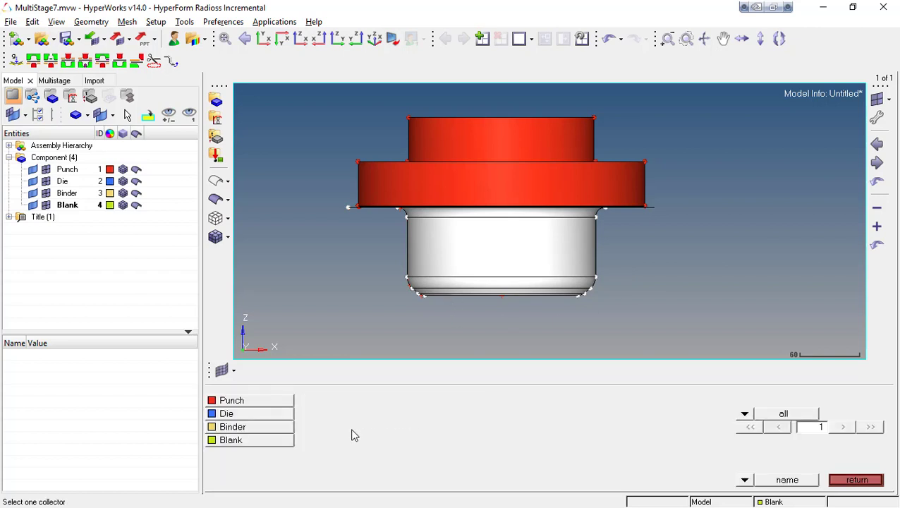
{"action": "left_click", "coordinate": [227, 415]}
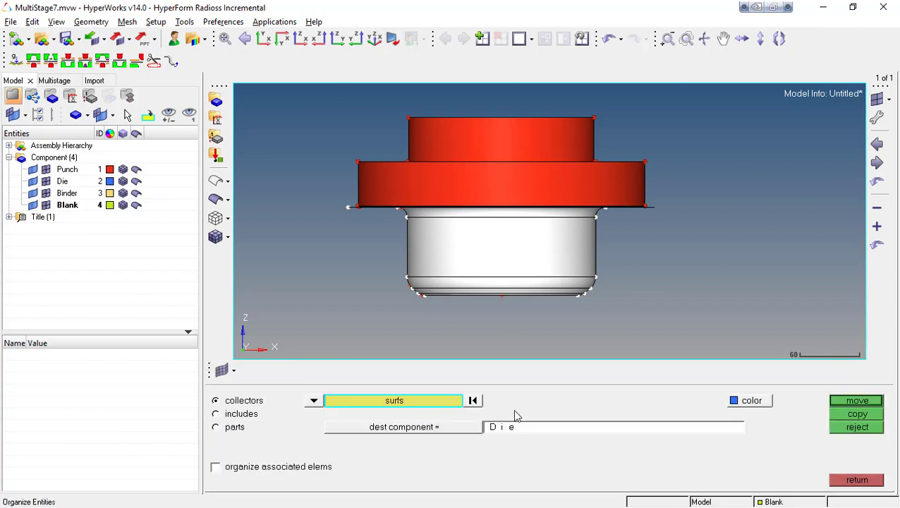
{"action": "left_click", "coordinate": [839, 401]}
Move the wide middle ring's surfaces, including all attached surfaces, to the Binder component.
{"action": "right_click_drag", "start_coordinate": [511, 252], "coordinate": [513, 287], "text": "ctrl"}
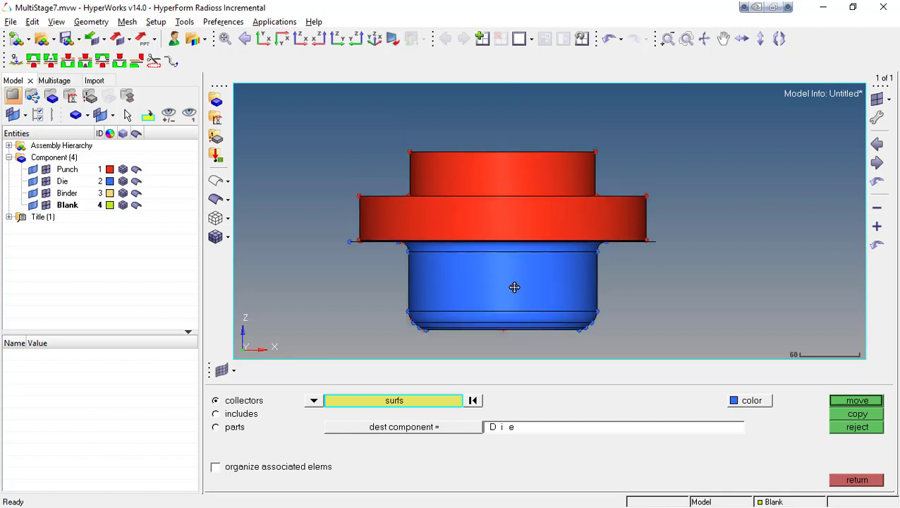
{"action": "left_click", "coordinate": [376, 220]}
{"action": "left_click", "coordinate": [394, 401]}
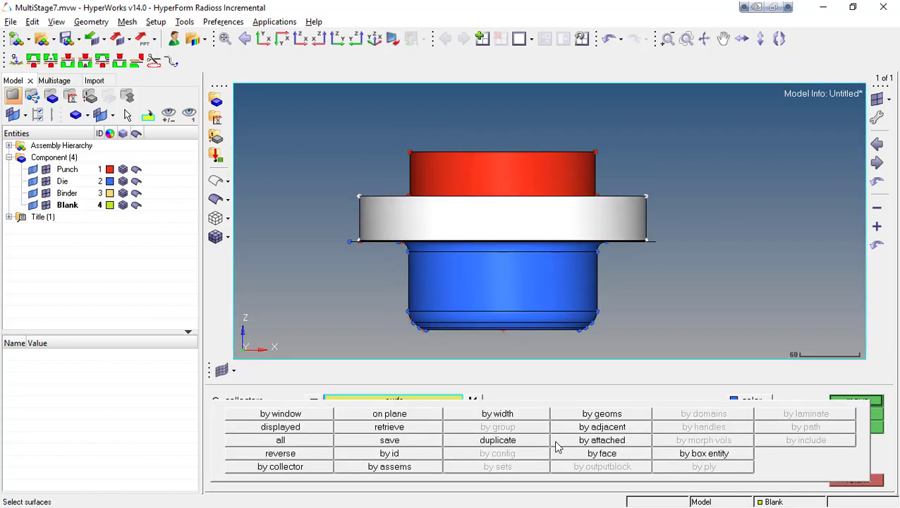
{"action": "left_click", "coordinate": [603, 441]}
{"action": "left_click", "coordinate": [471, 426]}
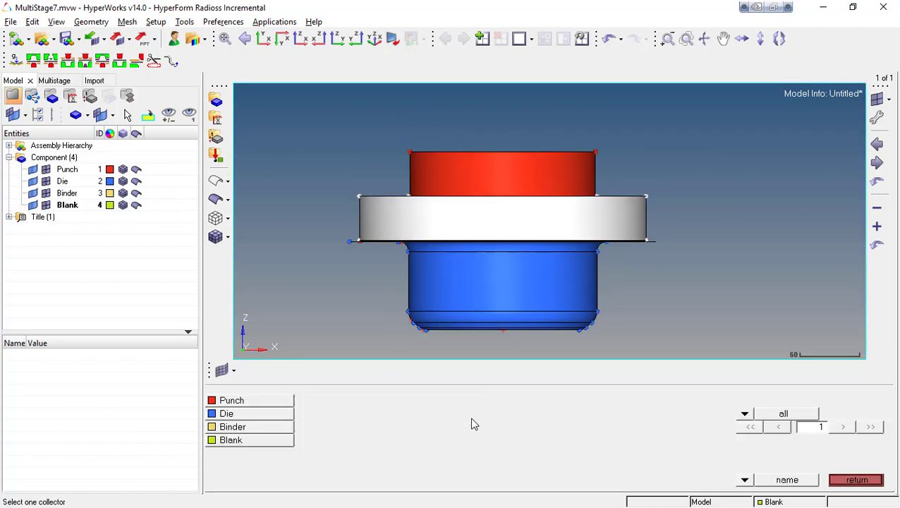
{"action": "left_click", "coordinate": [233, 426]}
{"action": "left_click", "coordinate": [849, 400]}
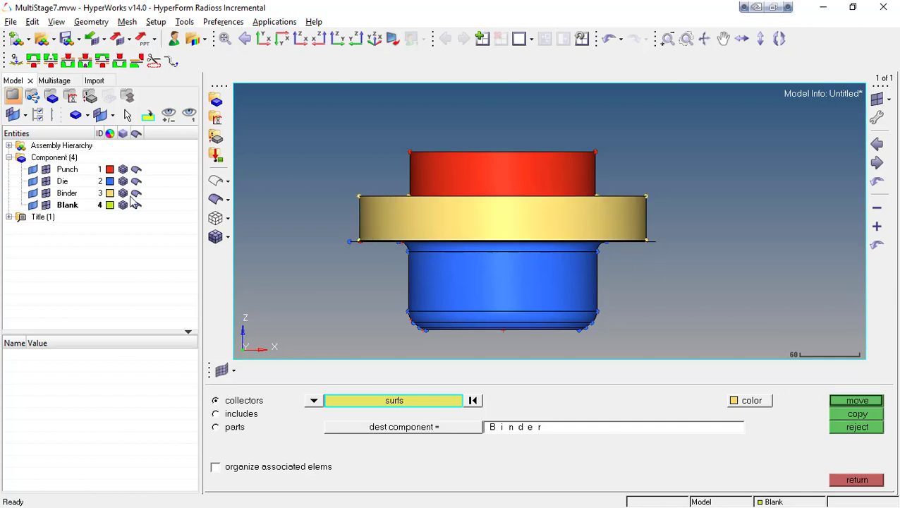
Hide the Binder and Die geometry and move the flat circular disc surface to the Blank component.
{"action": "left_click", "coordinate": [34, 193]}
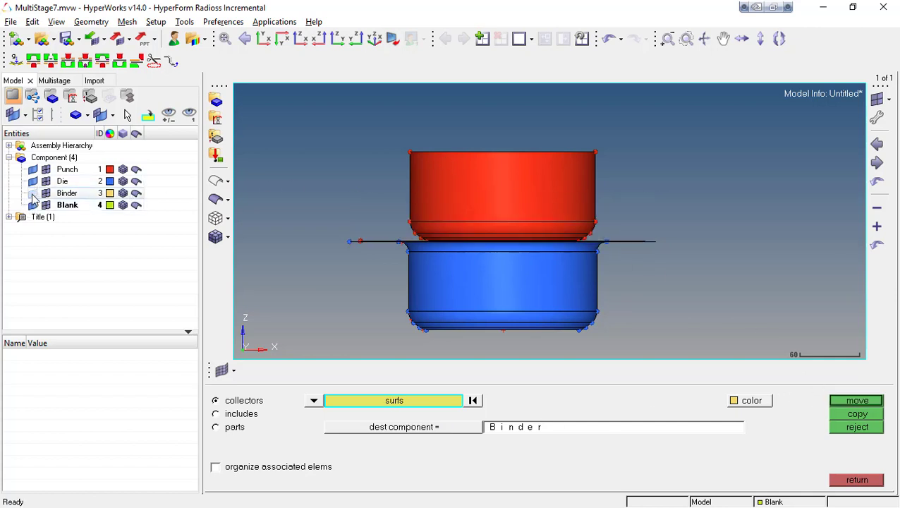
{"action": "left_click", "coordinate": [33, 181]}
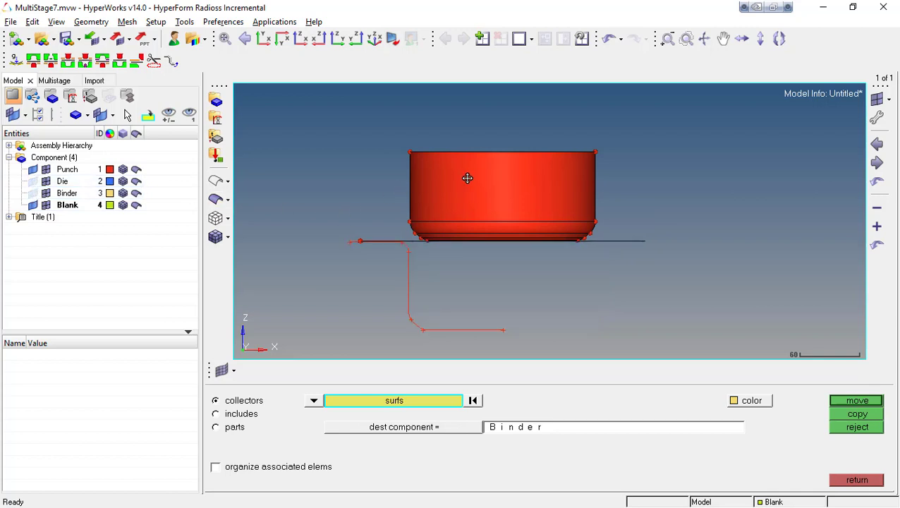
{"action": "left_click_drag", "start_coordinate": [466, 178], "coordinate": [495, 217], "text": "ctrl"}
{"action": "left_click", "coordinate": [457, 297]}
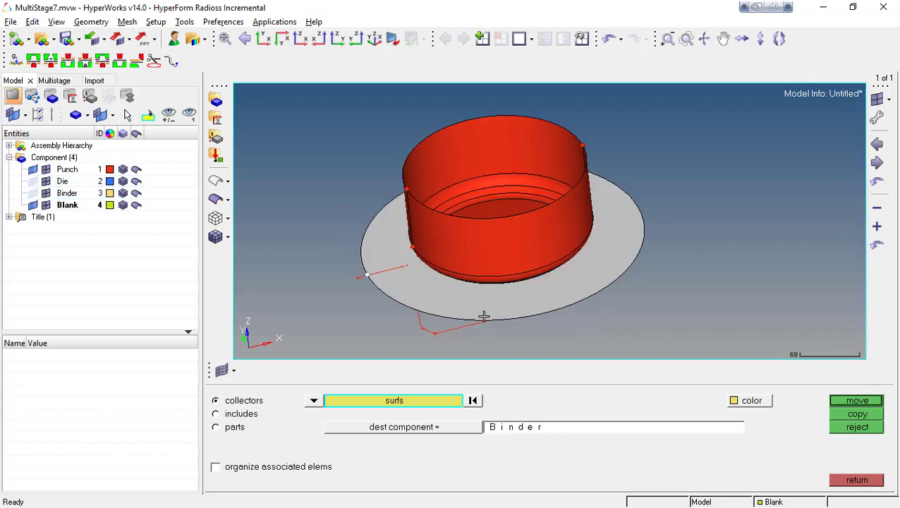
{"action": "left_click", "coordinate": [457, 429]}
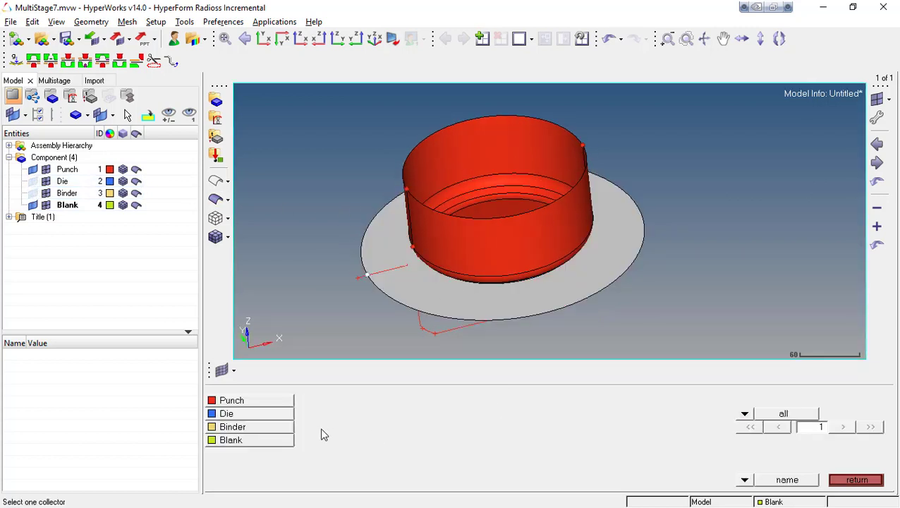
{"action": "left_click", "coordinate": [233, 440]}
{"action": "left_click", "coordinate": [859, 403]}
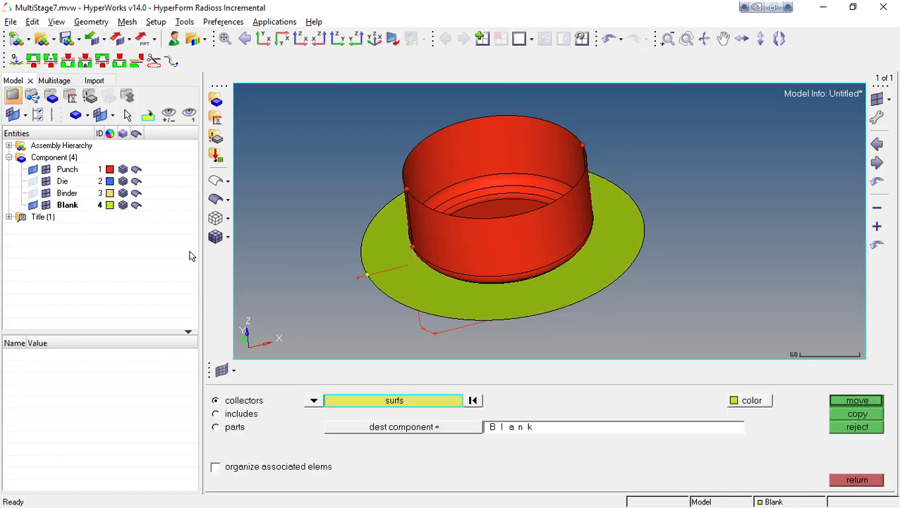
Show the Binder and Die geometry again, hide the Blank geometry and leave the organize function.
{"action": "left_click", "coordinate": [33, 193]}
{"action": "left_click", "coordinate": [34, 181]}
{"action": "left_click_drag", "start_coordinate": [478, 229], "coordinate": [485, 222], "text": "ctrl"}
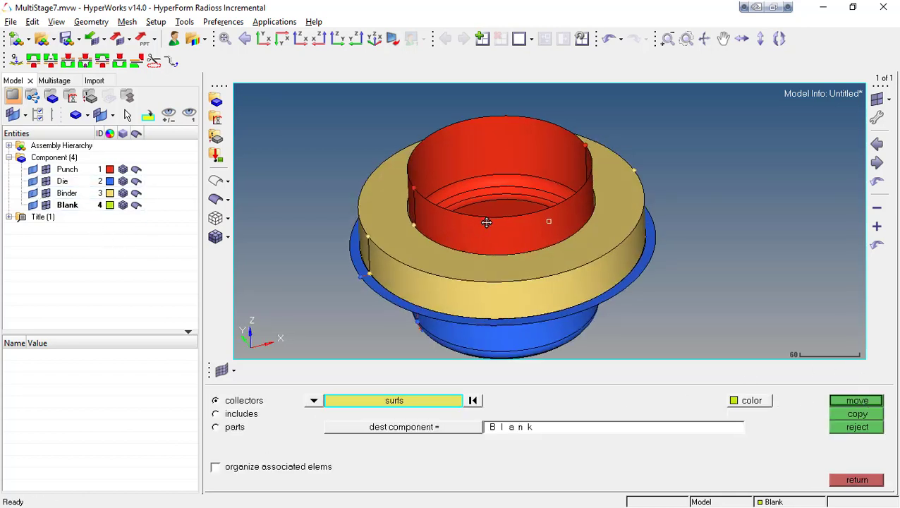
{"action": "right_click_drag", "start_coordinate": [486, 221], "coordinate": [486, 204], "text": "ctrl"}
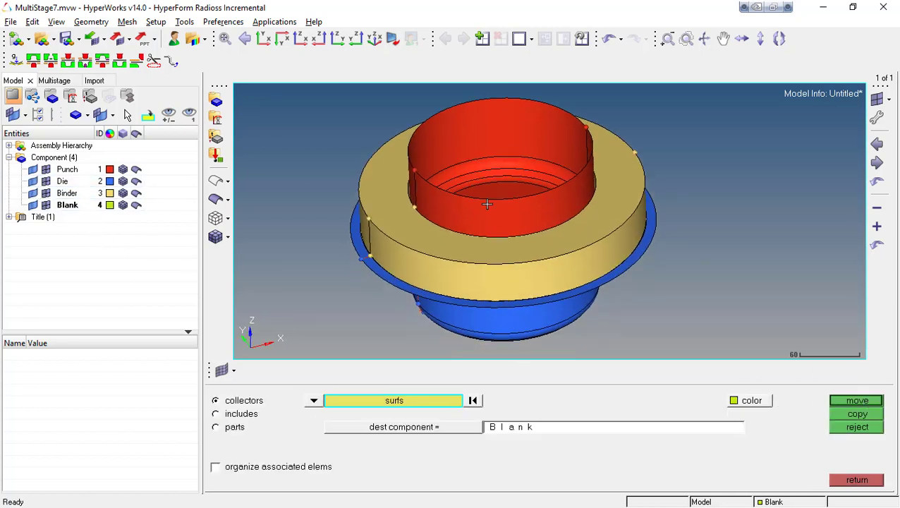
{"action": "left_click", "coordinate": [32, 205]}
{"action": "left_click", "coordinate": [855, 479]}
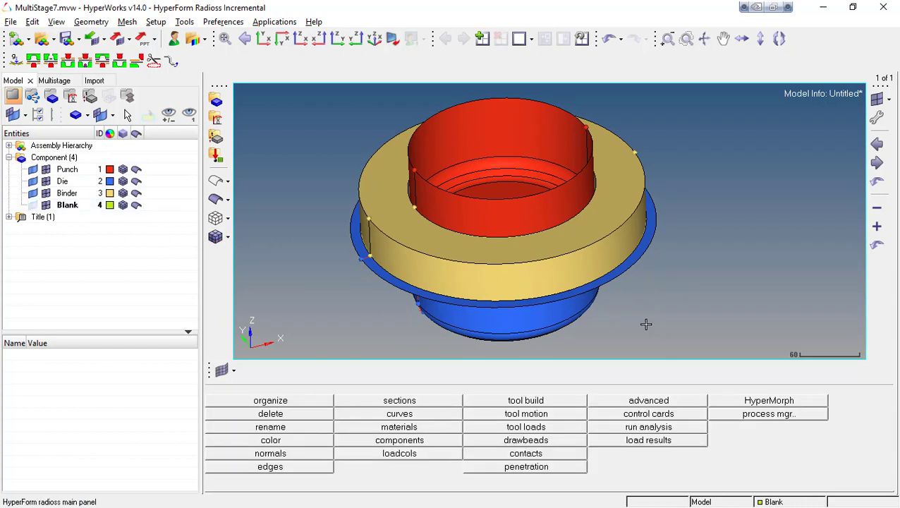
{"action": "scroll", "coordinate": [575, 268], "scroll_direction": "down", "scroll_amount": 3}
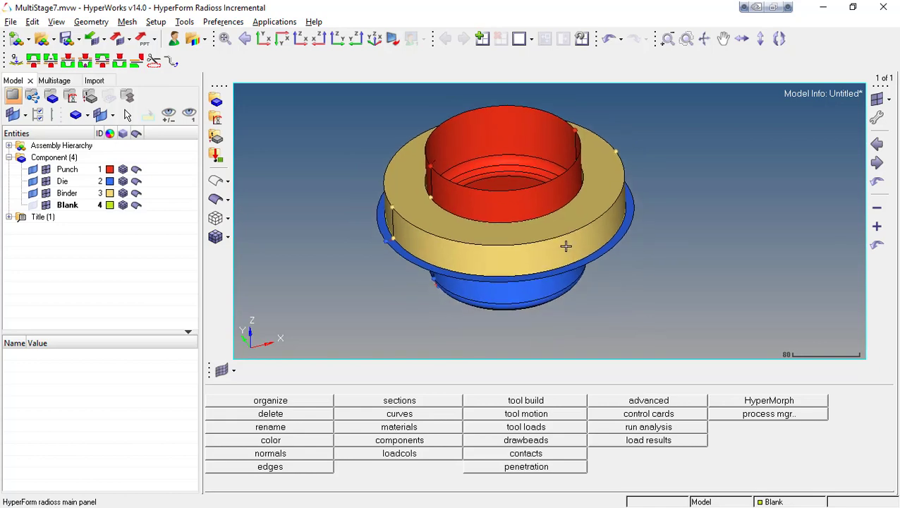
Mesh the displayed Punch, Die and Binder surfaces as a mixed rigid body mesh, element size 0.1 to 10, deviation 0.1, feature angle 10.
{"action": "key", "text": "F12"}
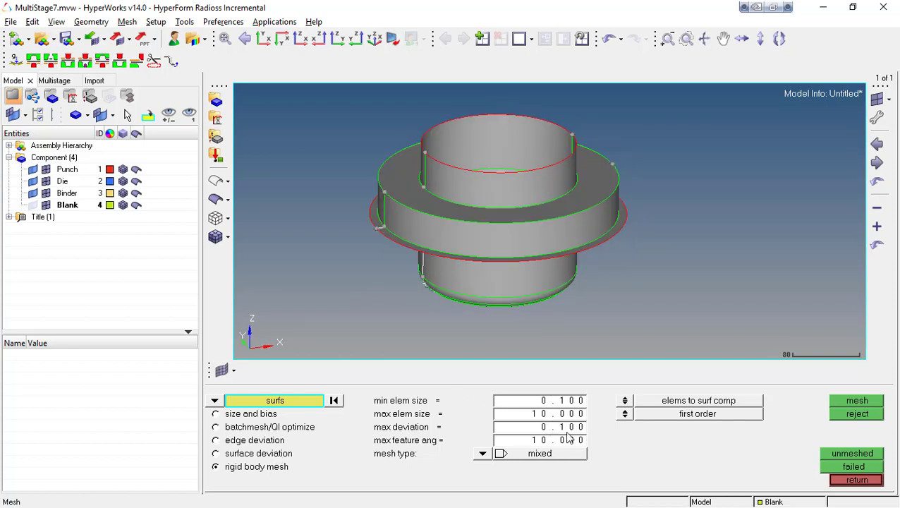
{"action": "left_click_drag", "start_coordinate": [302, 98], "coordinate": [745, 344], "text": "shift"}
{"action": "scroll", "coordinate": [528, 275], "scroll_direction": "up", "scroll_amount": 2}
{"action": "right_click_drag", "start_coordinate": [559, 289], "coordinate": [595, 295], "text": "ctrl"}
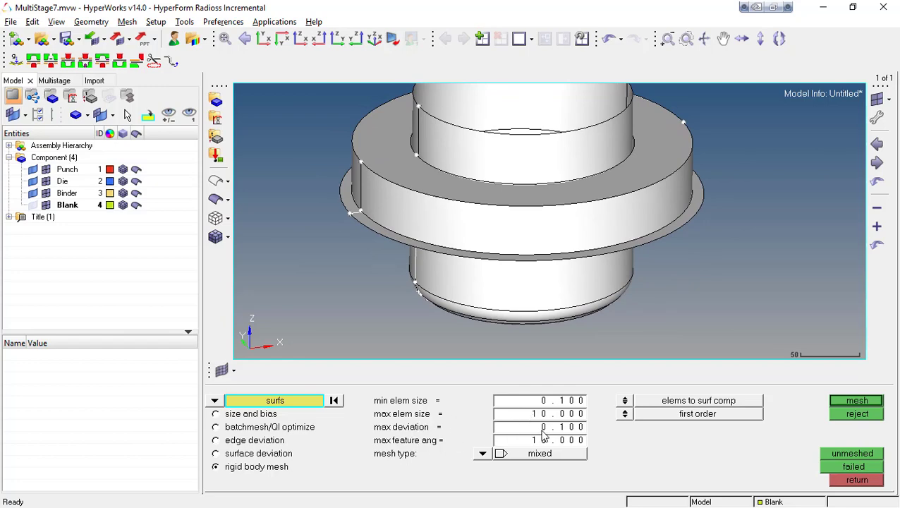
{"action": "scroll", "coordinate": [386, 224], "scroll_direction": "up", "scroll_amount": 5}
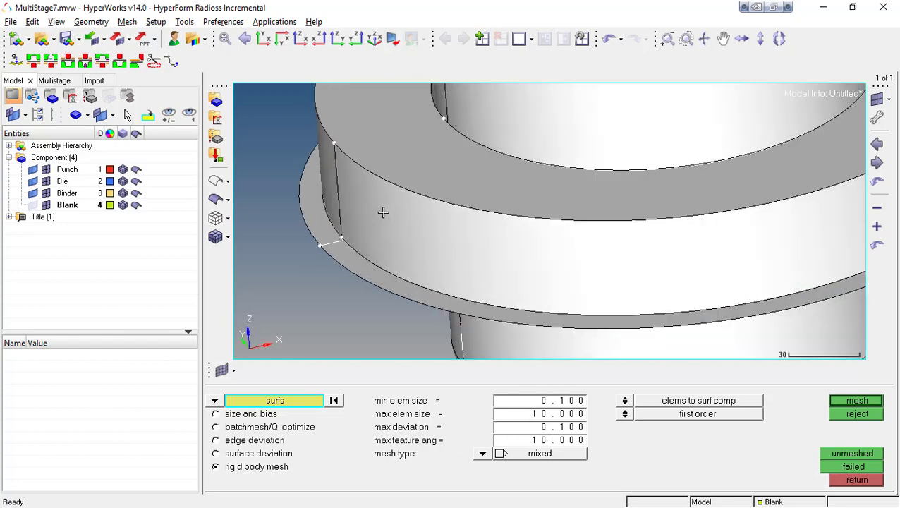
{"action": "scroll", "coordinate": [411, 221], "scroll_direction": "up", "scroll_amount": 5}
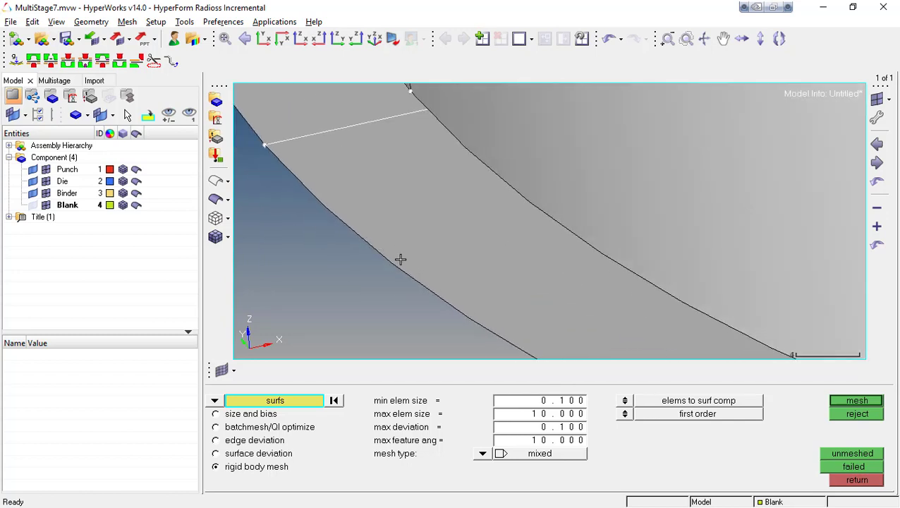
{"action": "left_click", "coordinate": [856, 400]}
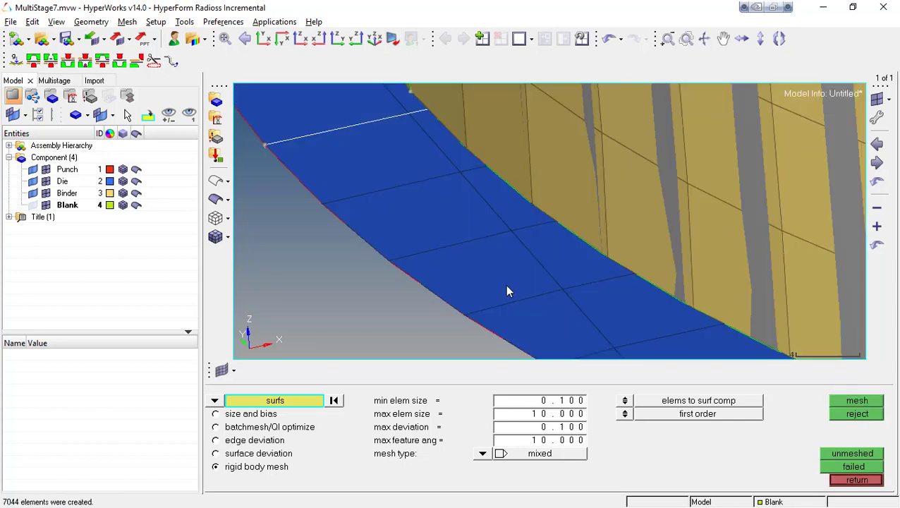
Examine how well the tool mesh follows the die flange edge and the rounded bottom corner of the die.
{"action": "scroll", "coordinate": [377, 263], "scroll_direction": "up", "scroll_amount": 6, "text": "ctrl"}
{"action": "right_click_drag", "start_coordinate": [370, 253], "coordinate": [444, 314], "text": "ctrl"}
{"action": "scroll", "coordinate": [406, 280], "scroll_direction": "up", "scroll_amount": 5, "text": "ctrl"}
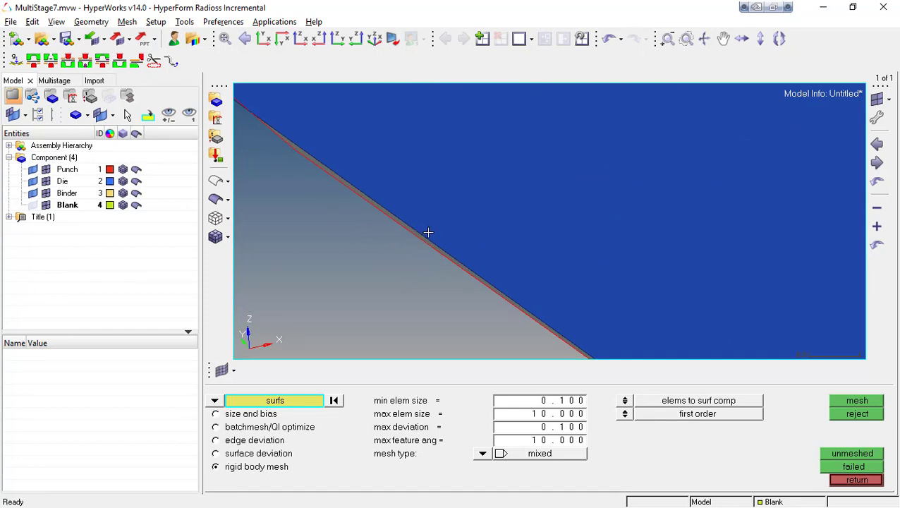
{"action": "scroll", "coordinate": [428, 233], "scroll_direction": "down", "scroll_amount": 10, "text": "ctrl"}
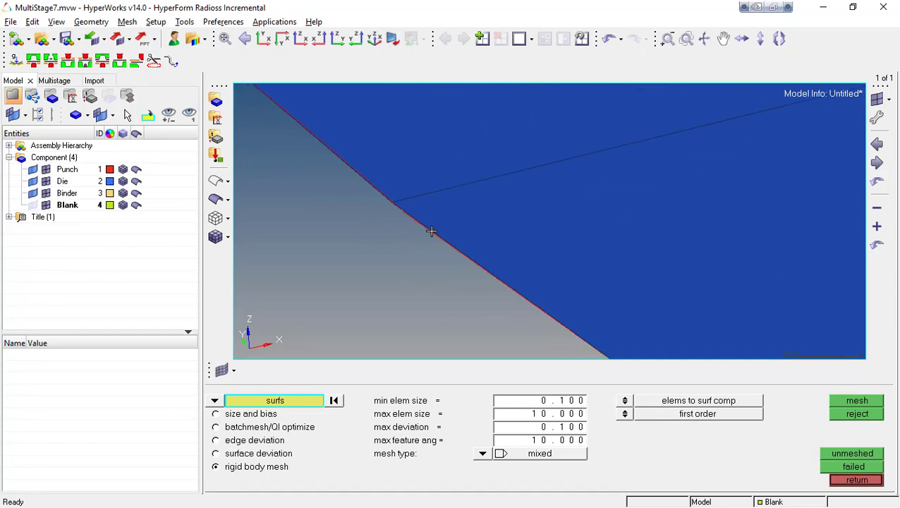
{"action": "left_click_drag", "start_coordinate": [421, 234], "coordinate": [532, 232], "text": "ctrl"}
{"action": "scroll", "coordinate": [546, 259], "scroll_direction": "up", "scroll_amount": 8, "text": "ctrl"}
{"action": "scroll", "coordinate": [518, 260], "scroll_direction": "up", "scroll_amount": 1, "text": "ctrl"}
{"action": "left_click_drag", "start_coordinate": [494, 257], "coordinate": [512, 229], "text": "ctrl"}
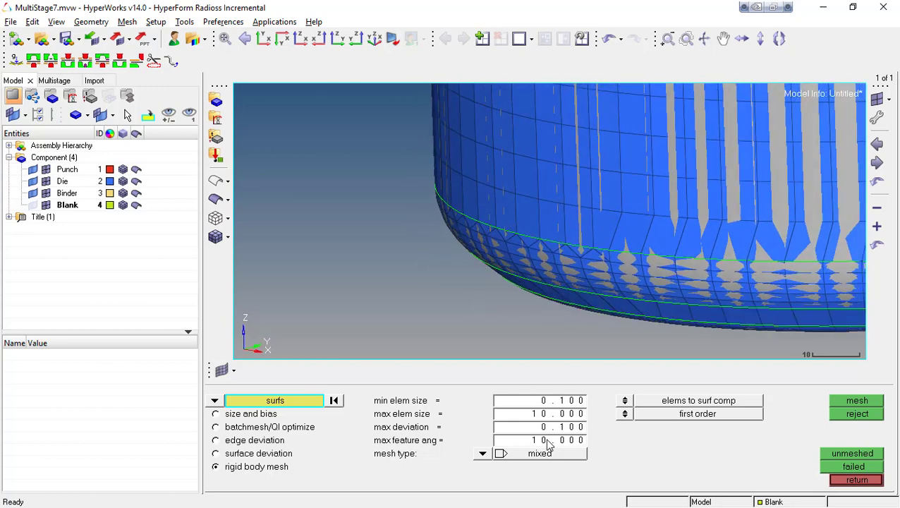
{"action": "left_click_drag", "start_coordinate": [516, 257], "coordinate": [520, 237], "text": "ctrl"}
{"action": "scroll", "coordinate": [503, 263], "scroll_direction": "down", "scroll_amount": 9, "text": "ctrl"}
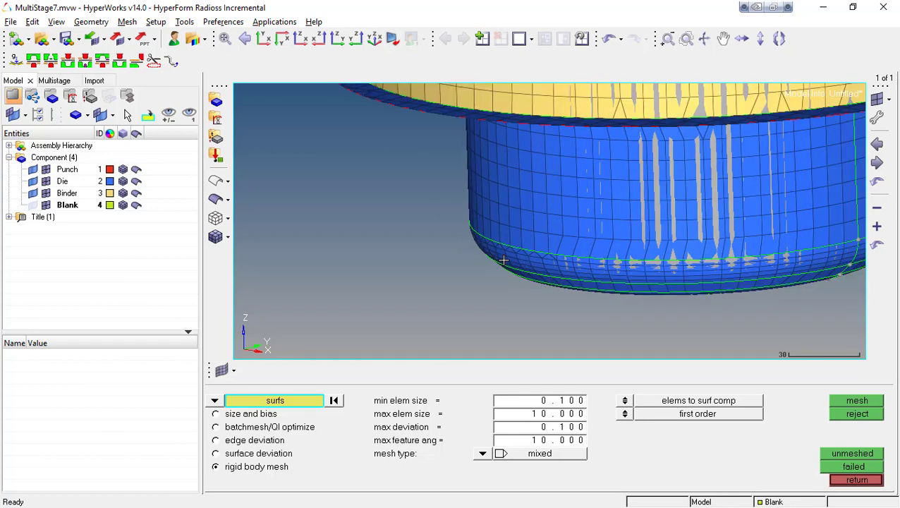
{"action": "right_click_drag", "start_coordinate": [538, 237], "coordinate": [497, 266], "text": "ctrl"}
{"action": "left_click_drag", "start_coordinate": [514, 208], "coordinate": [522, 227], "text": "ctrl"}
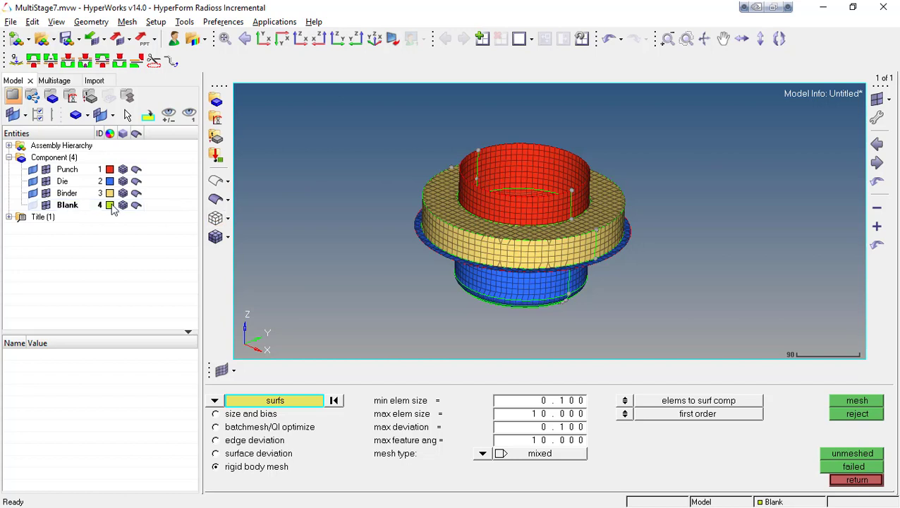
Display the Blank geometry alone, hiding the geometry and elements of the Binder, Die and Punch.
{"action": "left_click", "coordinate": [30, 193]}
{"action": "left_click", "coordinate": [31, 182]}
{"action": "left_click", "coordinate": [31, 170]}
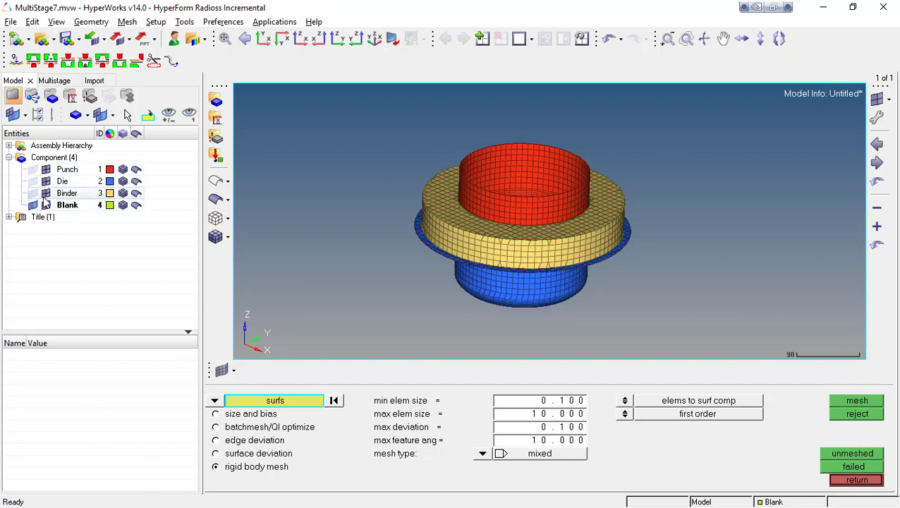
{"action": "left_click", "coordinate": [45, 193]}
{"action": "left_click", "coordinate": [45, 181]}
{"action": "left_click", "coordinate": [45, 170]}
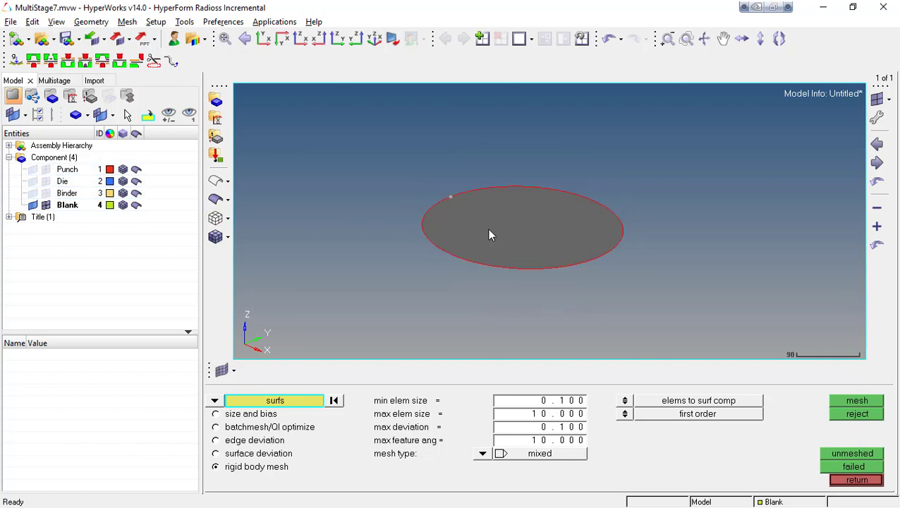
View the blank disc from above and mesh its surface by size and bias with element size 10.
{"action": "left_click", "coordinate": [262, 38]}
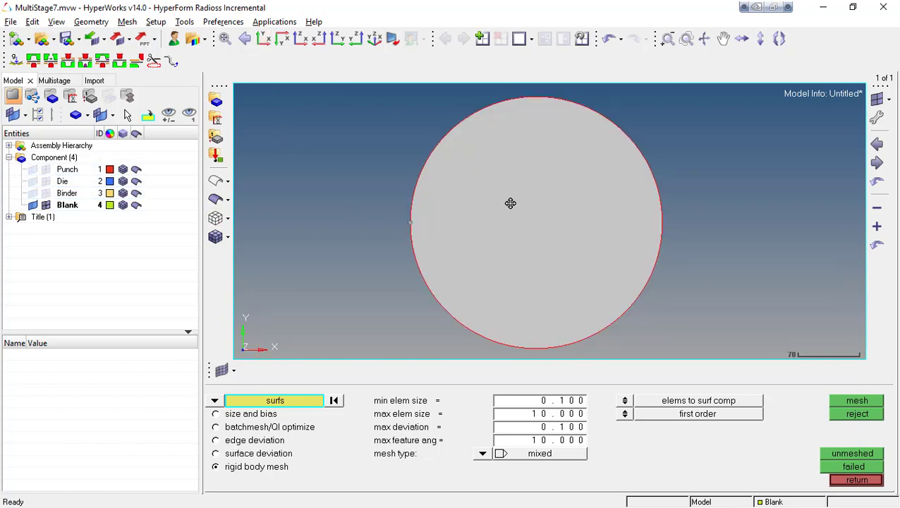
{"action": "left_click", "coordinate": [246, 417]}
{"action": "left_click", "coordinate": [518, 262]}
{"action": "middle_click", "coordinate": [519, 263]}
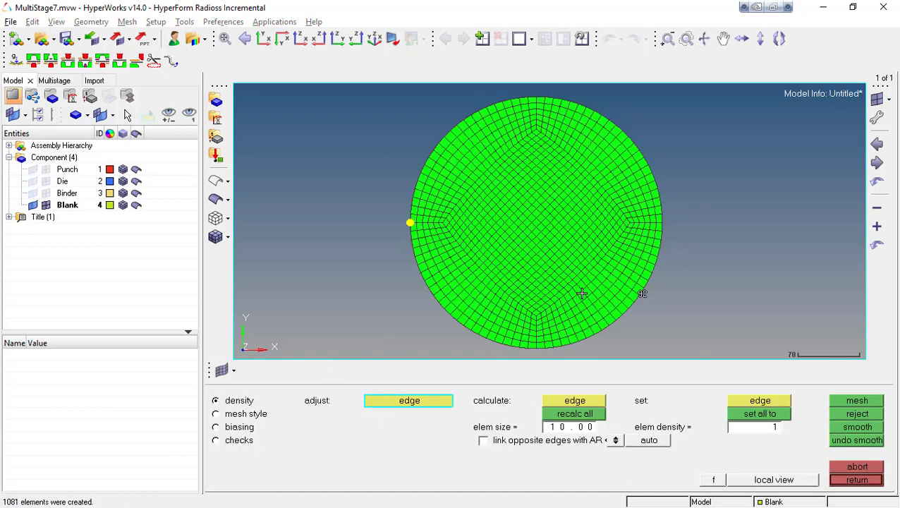
{"action": "right_click_drag", "start_coordinate": [573, 281], "coordinate": [570, 278], "text": "ctrl"}
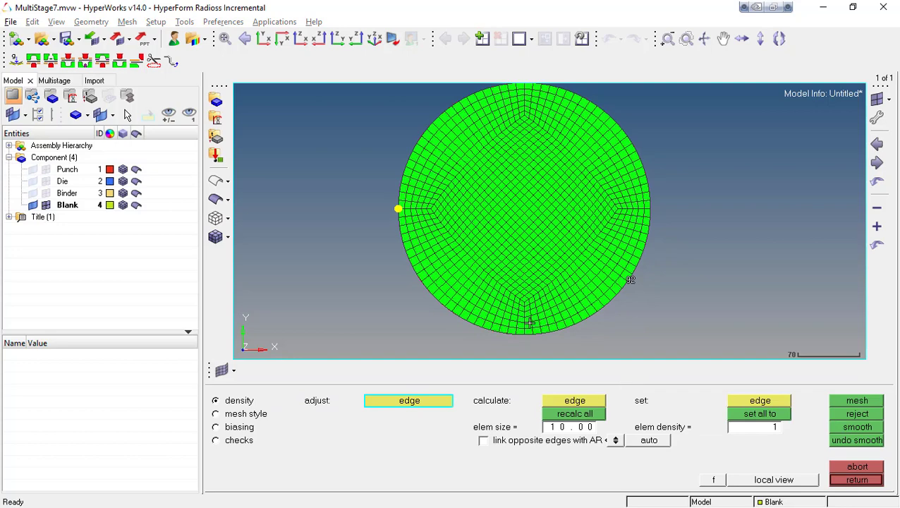
Set the blank's element size to 20, recalculate all edges and accept the mesh.
{"action": "left_click", "coordinate": [578, 427]}
{"action": "type", "text": "20"}
{"action": "key", "text": "Return"}
{"action": "left_click", "coordinate": [581, 414]}
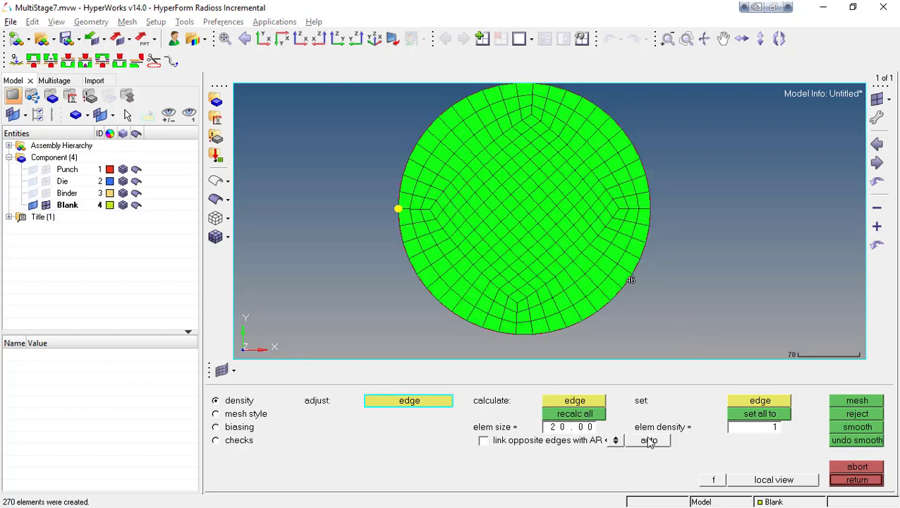
{"action": "left_click", "coordinate": [856, 482]}
{"action": "key", "text": "Escape"}
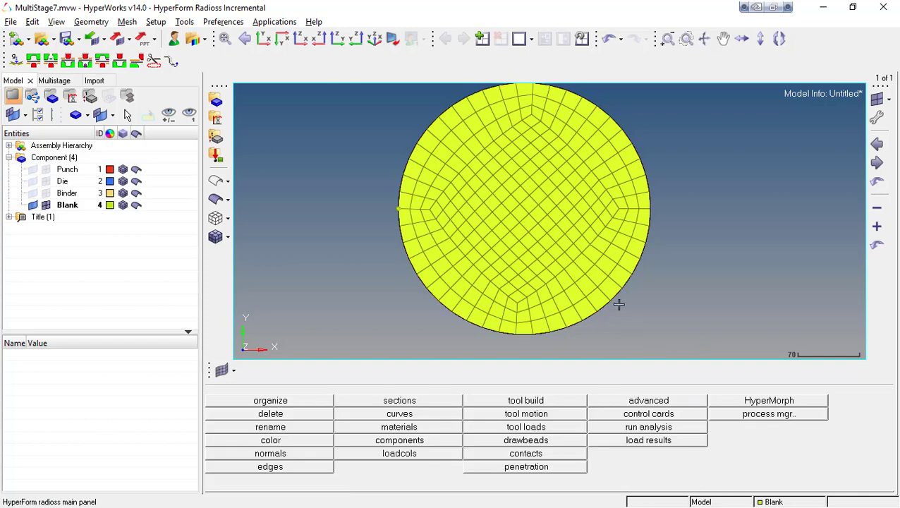
Show the Binder, Die and Punch elements again and hide the Blank geometry.
{"action": "left_click_drag", "start_coordinate": [599, 288], "coordinate": [568, 258], "text": "ctrl"}
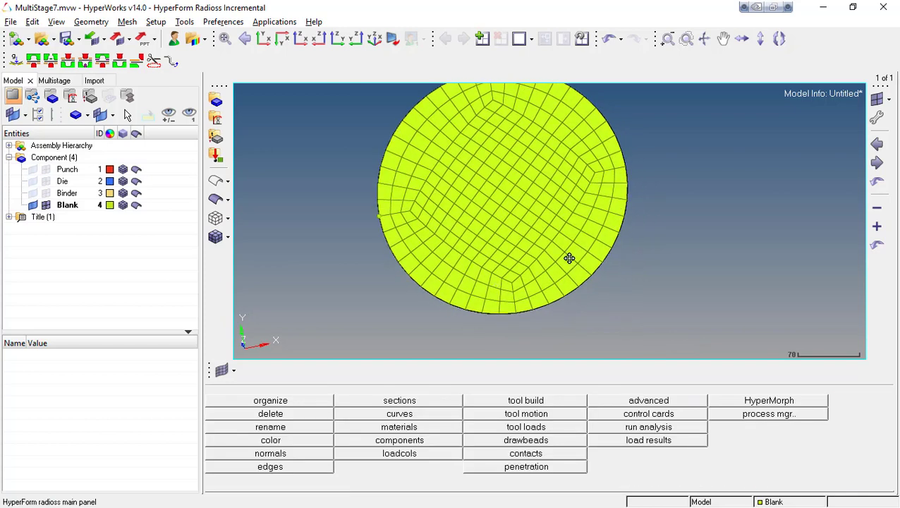
{"action": "left_click", "coordinate": [46, 193]}
{"action": "left_click", "coordinate": [45, 182]}
{"action": "left_click", "coordinate": [46, 169]}
{"action": "left_click_drag", "start_coordinate": [445, 255], "coordinate": [460, 192], "text": "ctrl"}
{"action": "scroll", "coordinate": [460, 192], "scroll_direction": "down", "scroll_amount": 1, "text": "ctrl"}
{"action": "right_click_drag", "start_coordinate": [459, 192], "coordinate": [440, 207], "text": "ctrl"}
{"action": "left_click", "coordinate": [33, 205]}
{"action": "right_click_drag", "start_coordinate": [380, 220], "coordinate": [347, 250], "text": "ctrl"}
{"action": "scroll", "coordinate": [417, 207], "scroll_direction": "up", "scroll_amount": 2, "text": "ctrl"}
{"action": "right_click_drag", "start_coordinate": [418, 206], "coordinate": [441, 178], "text": "ctrl"}
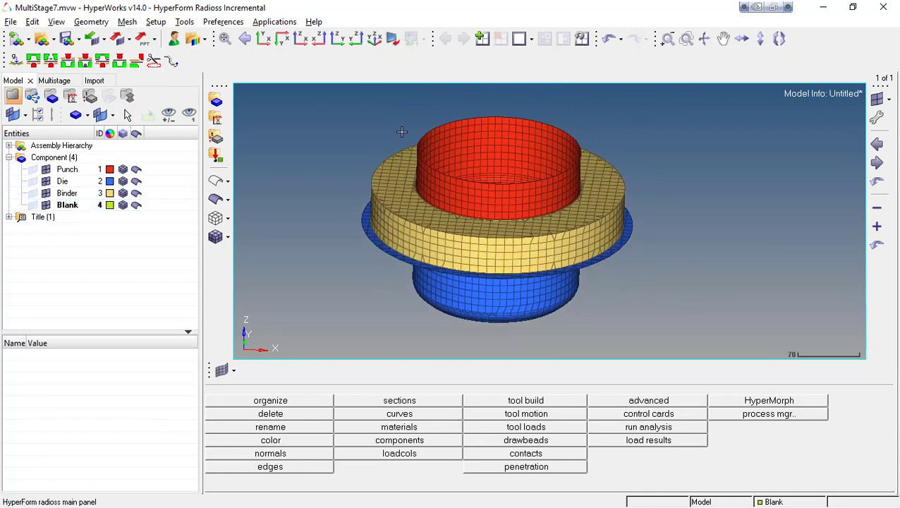
Switch to stage 2 and back to stage 1 to check the model held in each stage.
{"action": "left_click", "coordinate": [62, 81]}
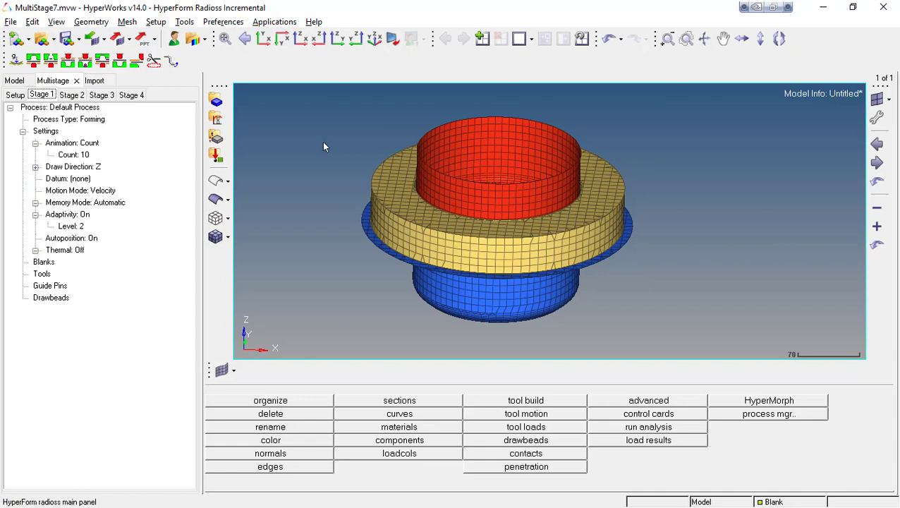
{"action": "left_click", "coordinate": [69, 98]}
{"action": "left_click", "coordinate": [12, 81]}
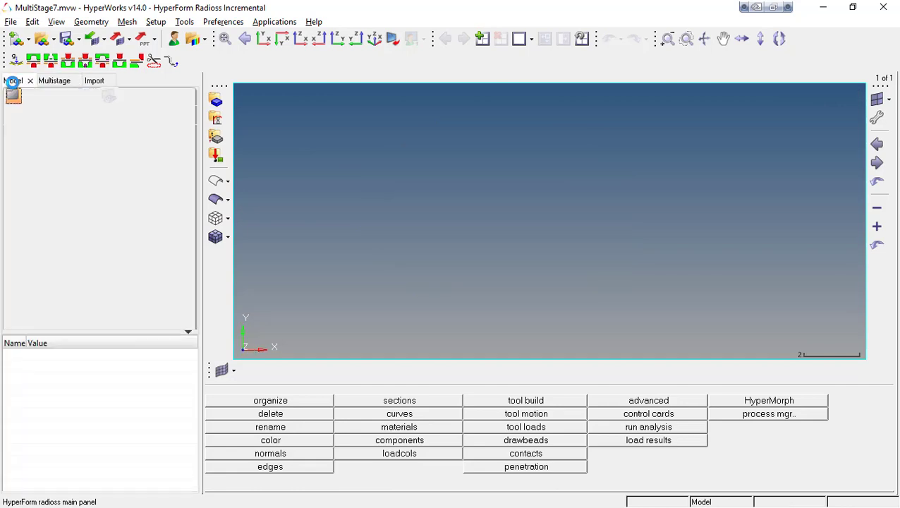
{"action": "left_click", "coordinate": [53, 85]}
{"action": "left_click", "coordinate": [39, 96]}
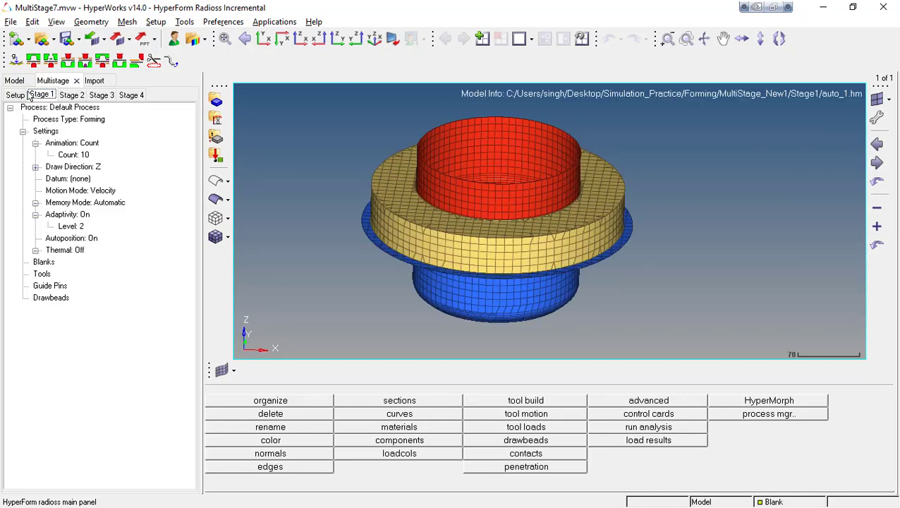
{"action": "left_click", "coordinate": [15, 81]}
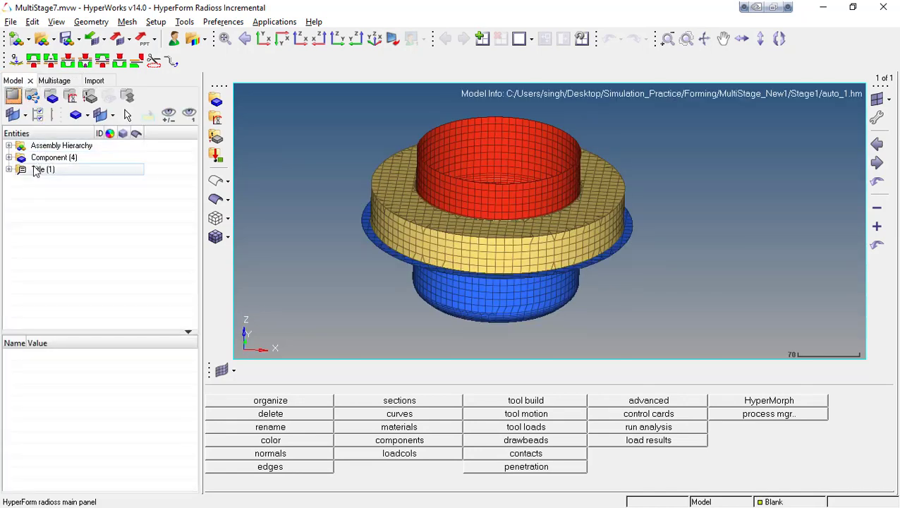
{"action": "left_click", "coordinate": [55, 81]}
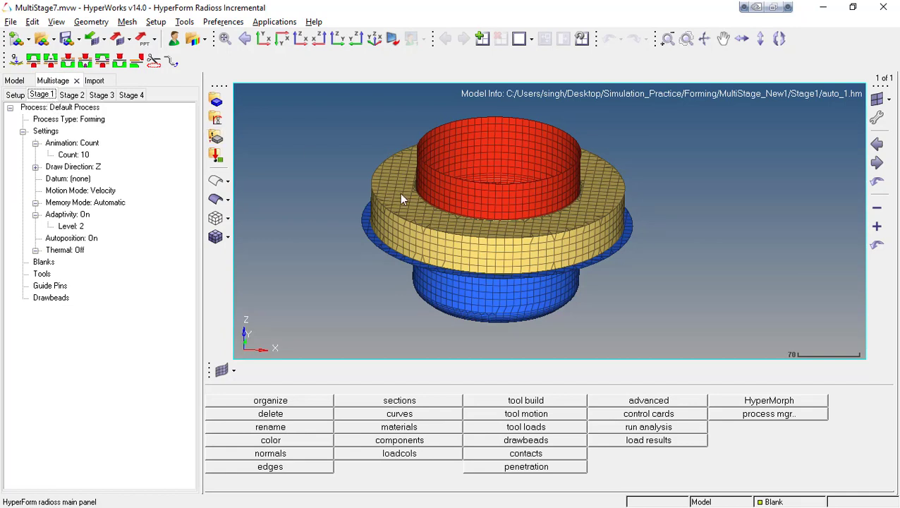
Activate stage 2, clear the import file list, select the stage's geometry file and import it.
{"action": "left_click", "coordinate": [71, 95]}
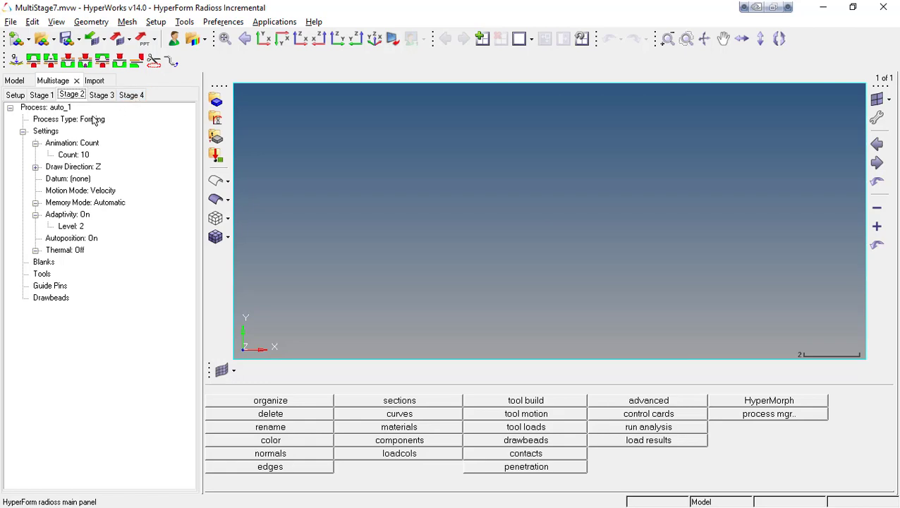
{"action": "left_click", "coordinate": [95, 81]}
{"action": "left_click", "coordinate": [54, 156]}
{"action": "left_click", "coordinate": [13, 155]}
{"action": "double_click", "coordinate": [313, 152]}
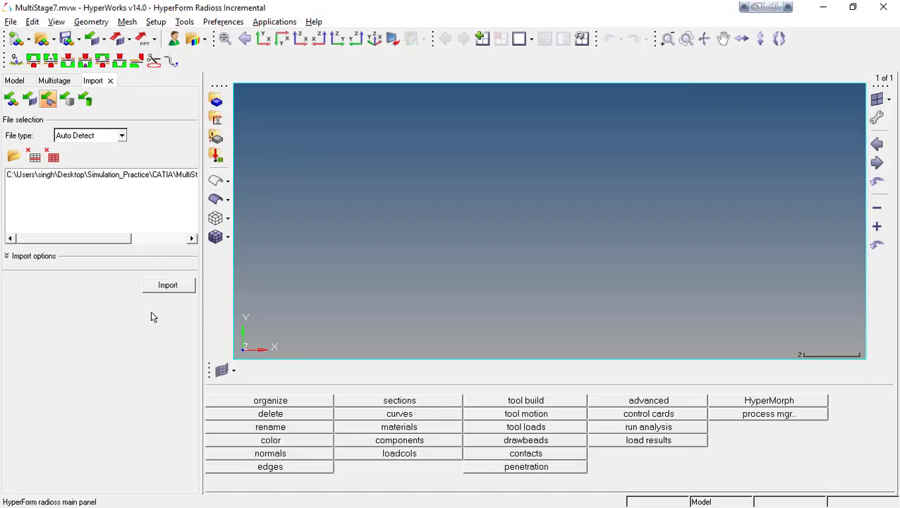
{"action": "left_click", "coordinate": [177, 288]}
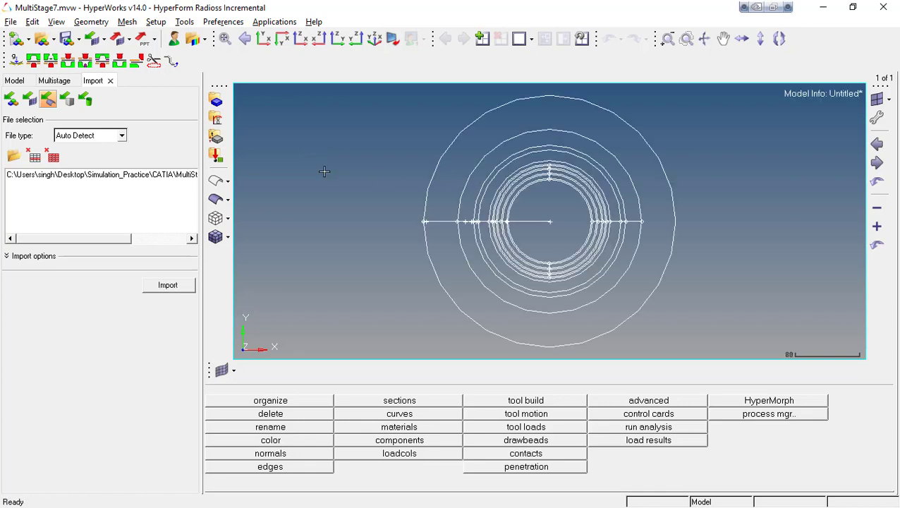
Create a new component named Die in the stage 2 model.
{"action": "left_click", "coordinate": [21, 82]}
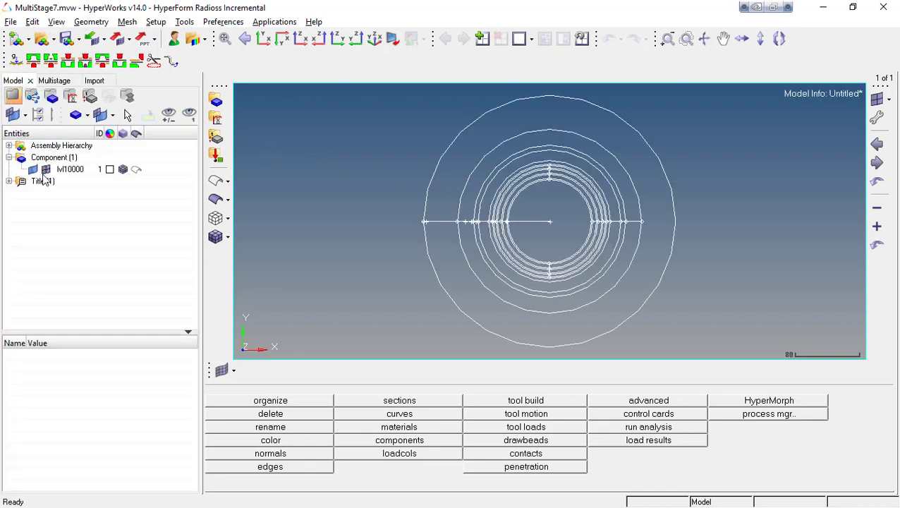
{"action": "right_click", "coordinate": [102, 142]}
{"action": "mouse_move", "coordinate": [141, 149]}
{"action": "left_click", "coordinate": [215, 173]}
{"action": "type", "text": "Die"}
{"action": "key", "text": "Return"}
Rename the imported component lvl10000 as Punch.
{"action": "left_click", "coordinate": [72, 169]}
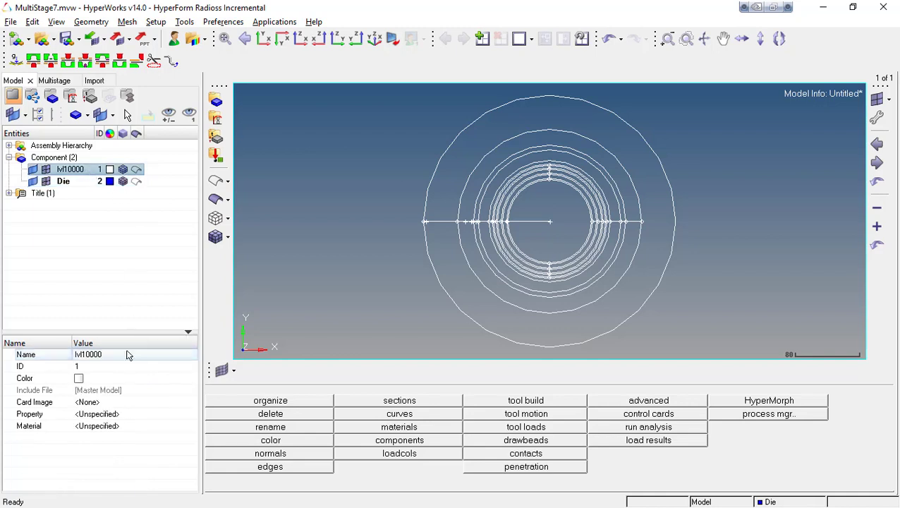
{"action": "left_click", "coordinate": [124, 355]}
{"action": "type", "text": "Punch"}
{"action": "key", "text": "Return"}
Move the stepped lower cup's surfaces in stage 2, including all attached surfaces, to the Die component.
{"action": "left_click", "coordinate": [301, 40]}
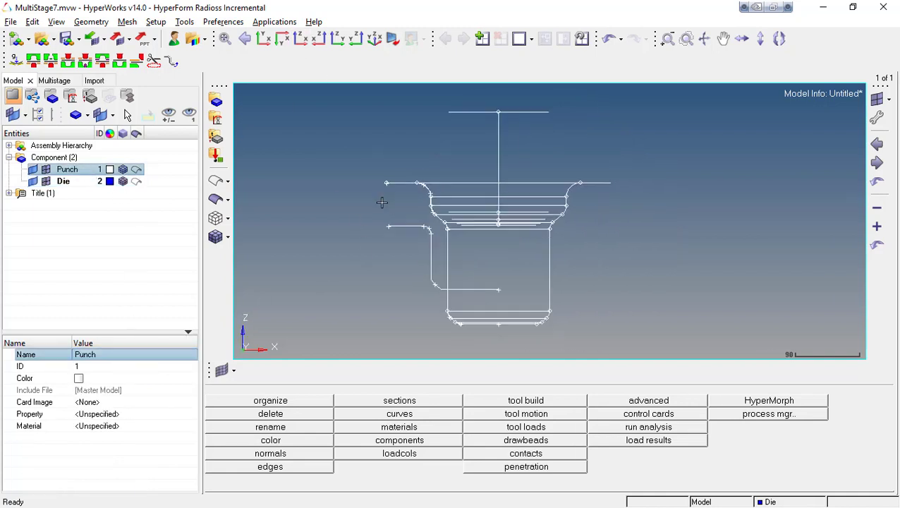
{"action": "left_click", "coordinate": [112, 242]}
{"action": "key", "text": "shift+F11"}
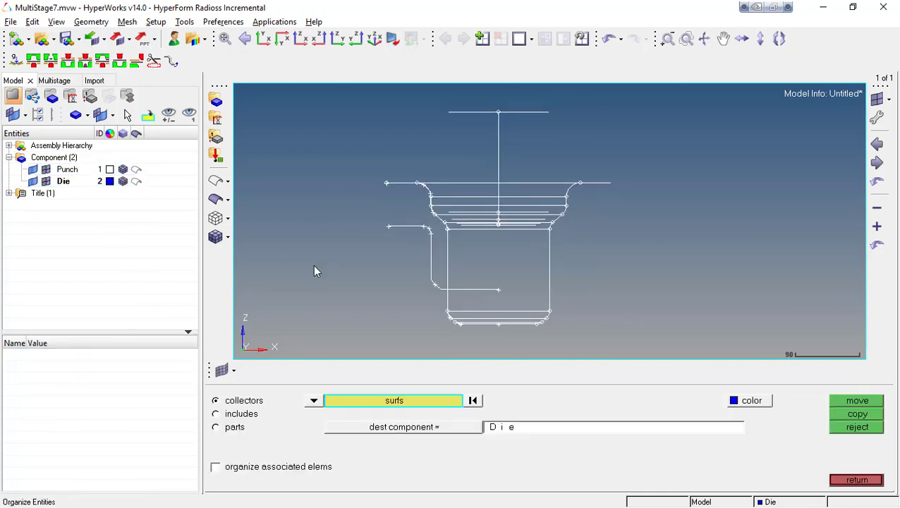
{"action": "left_click", "coordinate": [216, 200]}
{"action": "right_click_drag", "start_coordinate": [382, 307], "coordinate": [383, 285], "text": "ctrl"}
{"action": "left_click", "coordinate": [461, 271]}
{"action": "left_click", "coordinate": [396, 399]}
{"action": "left_click", "coordinate": [603, 440]}
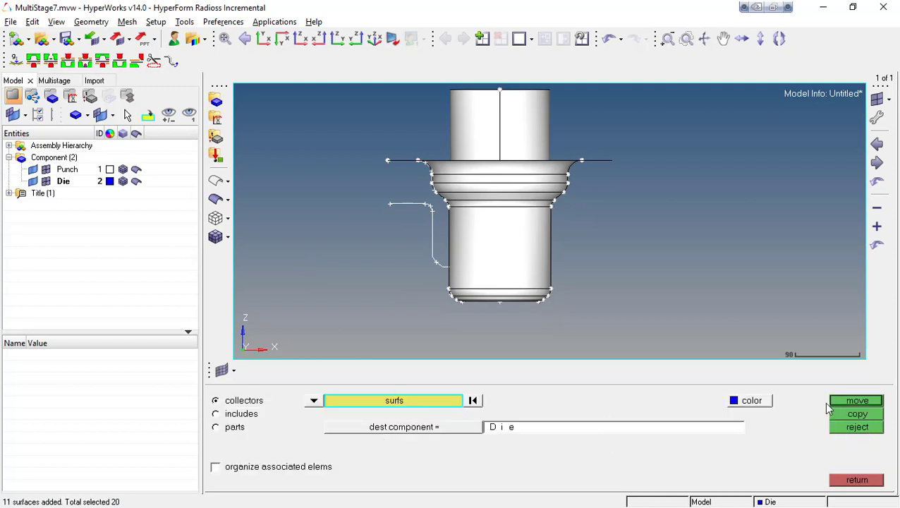
{"action": "left_click", "coordinate": [838, 402]}
{"action": "right_click_drag", "start_coordinate": [622, 257], "coordinate": [608, 266], "text": "ctrl"}
Apply automatic colours to the Punch and Die components and leave the organize function.
{"action": "left_click_drag", "start_coordinate": [69, 168], "coordinate": [115, 182]}
{"action": "left_click", "coordinate": [110, 181]}
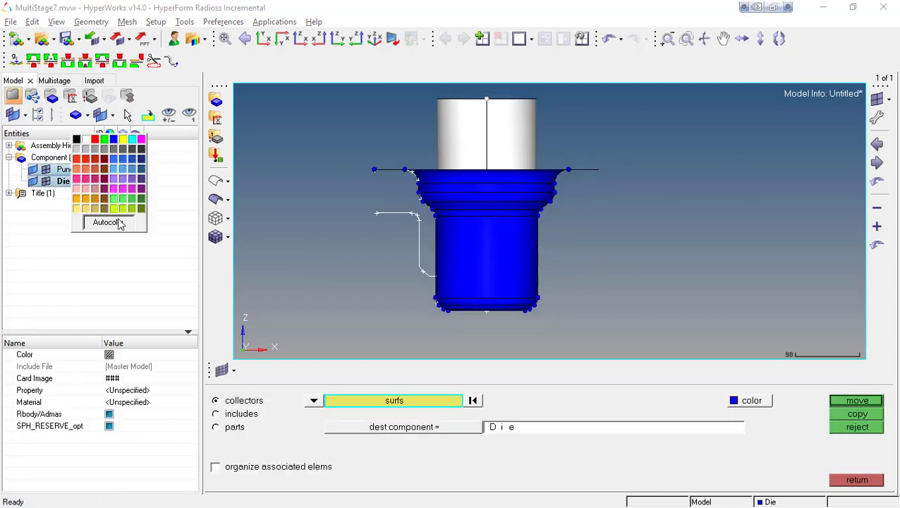
{"action": "left_click", "coordinate": [117, 222]}
{"action": "left_click", "coordinate": [856, 479]}
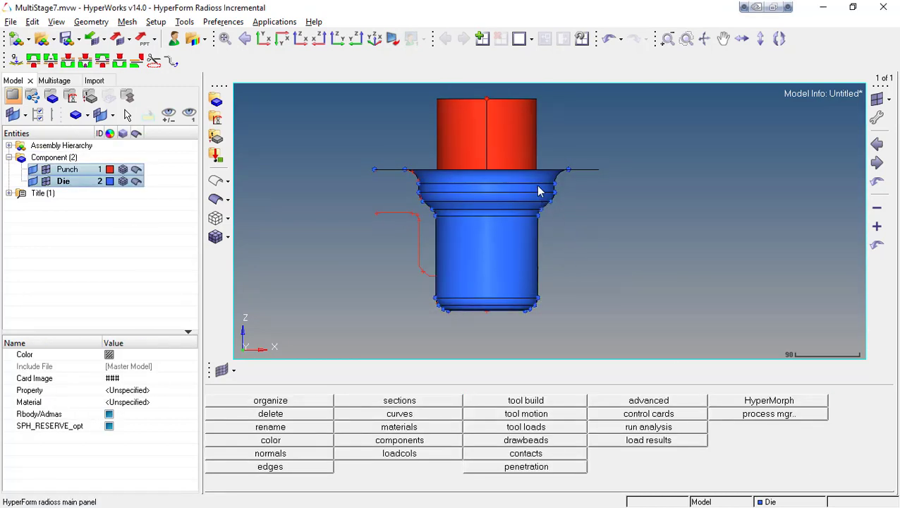
{"action": "scroll", "coordinate": [497, 166], "scroll_direction": "up", "scroll_amount": 1, "text": "ctrl"}
{"action": "right_click_drag", "start_coordinate": [496, 167], "coordinate": [469, 164], "text": "ctrl"}
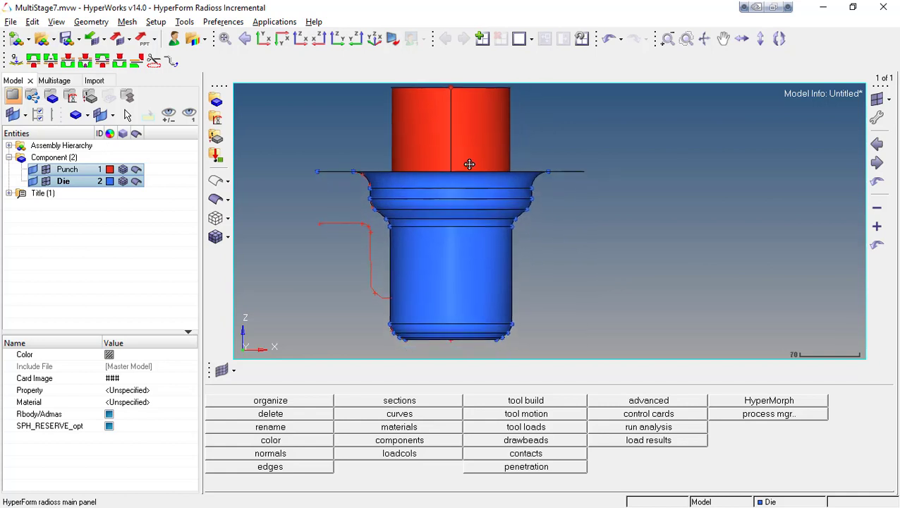
{"action": "scroll", "coordinate": [468, 164], "scroll_direction": "down", "scroll_amount": 1, "text": "ctrl"}
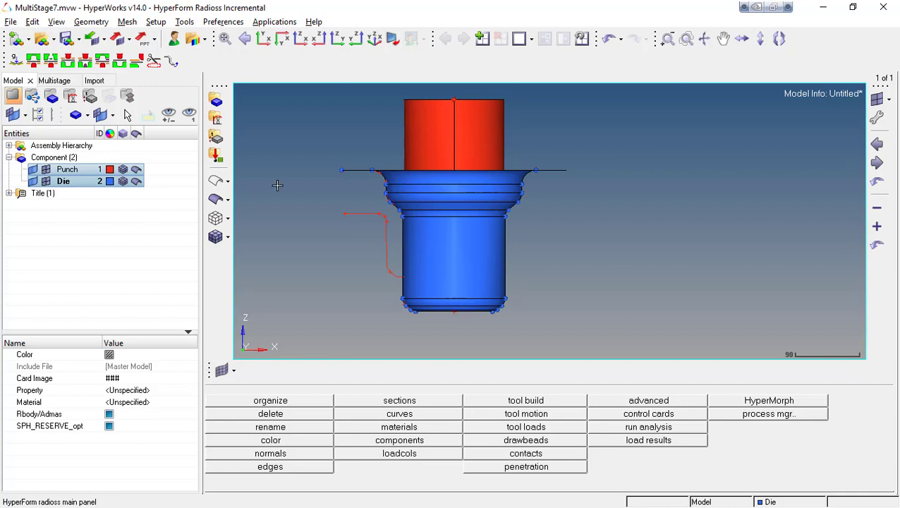
{"action": "left_click", "coordinate": [72, 211]}
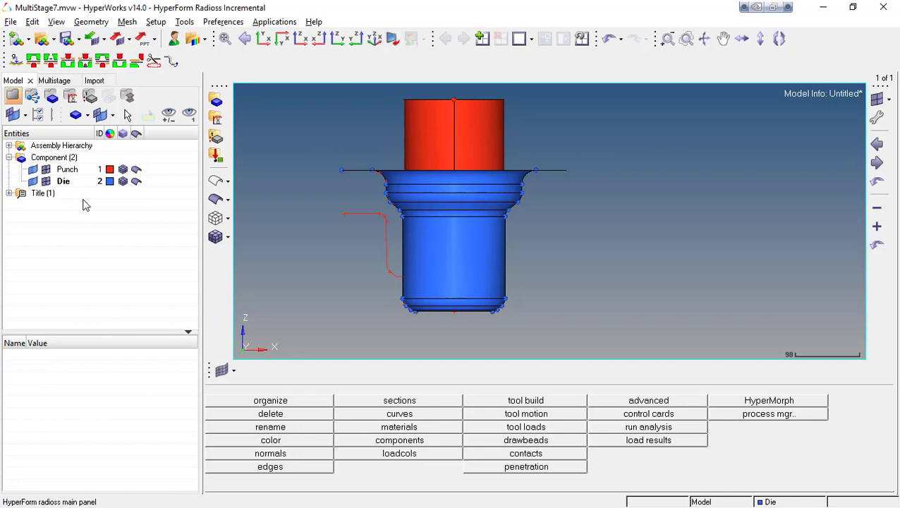
{"action": "left_click", "coordinate": [54, 81]}
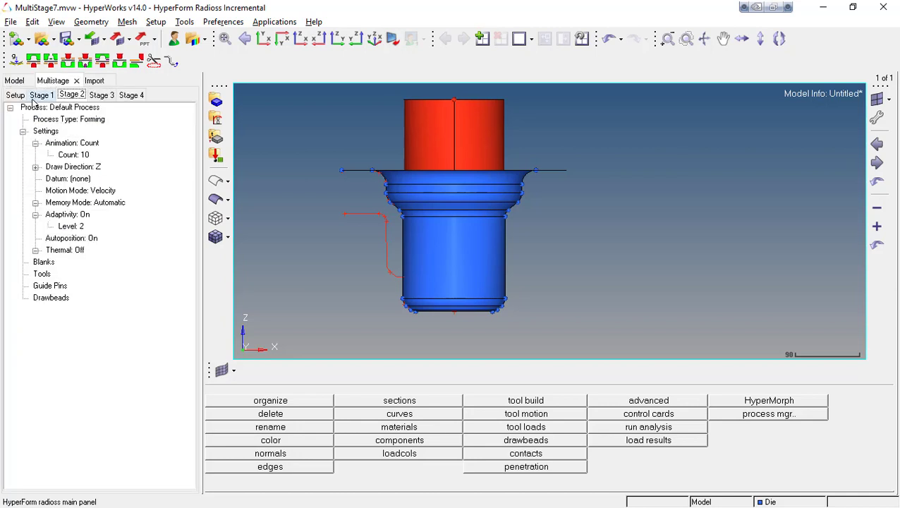
{"action": "left_click", "coordinate": [16, 80]}
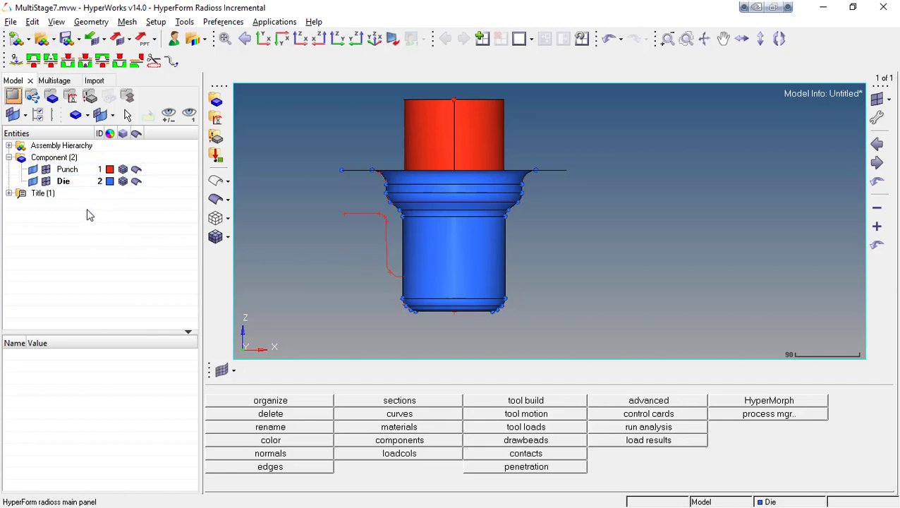
{"action": "left_click", "coordinate": [55, 81]}
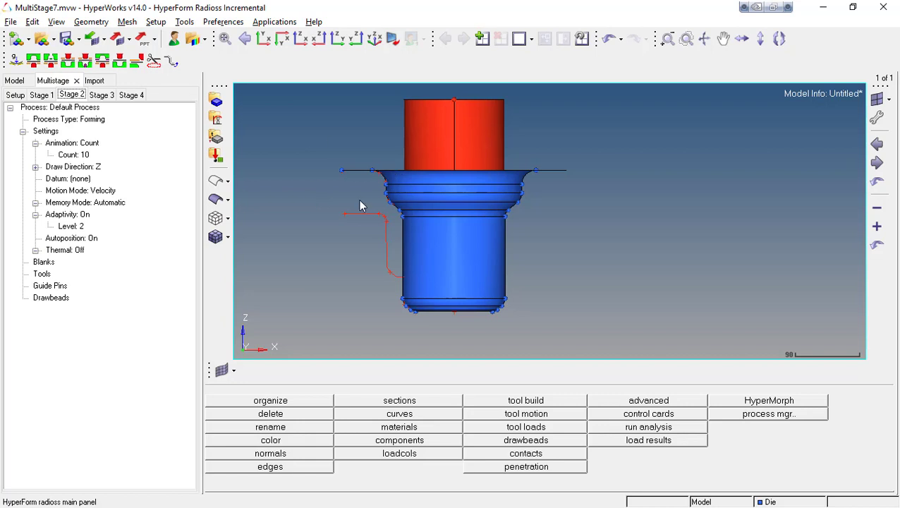
Create a rigid body mesh on all stage 2 punch and die surfaces, and hide both components' geometry.
{"action": "key", "text": "F12"}
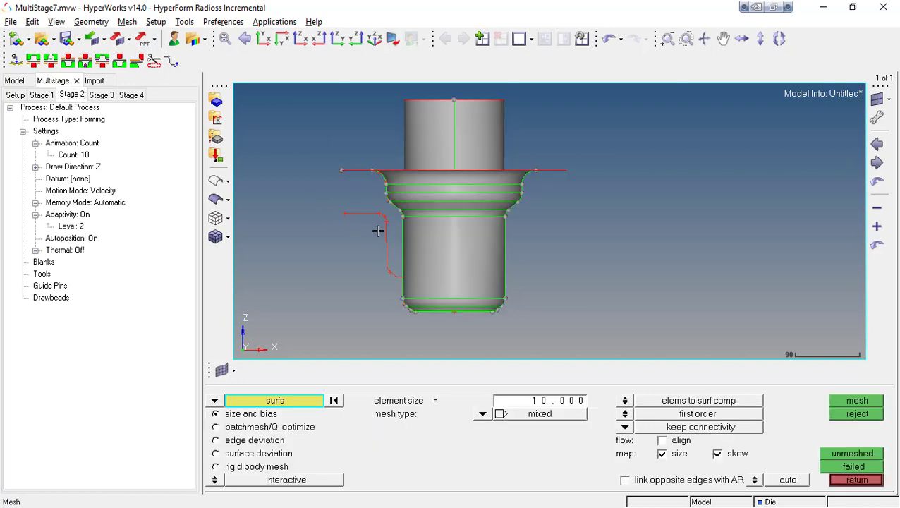
{"action": "scroll", "coordinate": [377, 226], "scroll_direction": "down", "scroll_amount": 2}
{"action": "left_click_drag", "start_coordinate": [348, 140], "coordinate": [636, 345], "text": "shift"}
{"action": "scroll", "coordinate": [474, 257], "scroll_direction": "up", "scroll_amount": 2, "text": "ctrl"}
{"action": "right_click_drag", "start_coordinate": [474, 256], "coordinate": [569, 289], "text": "ctrl"}
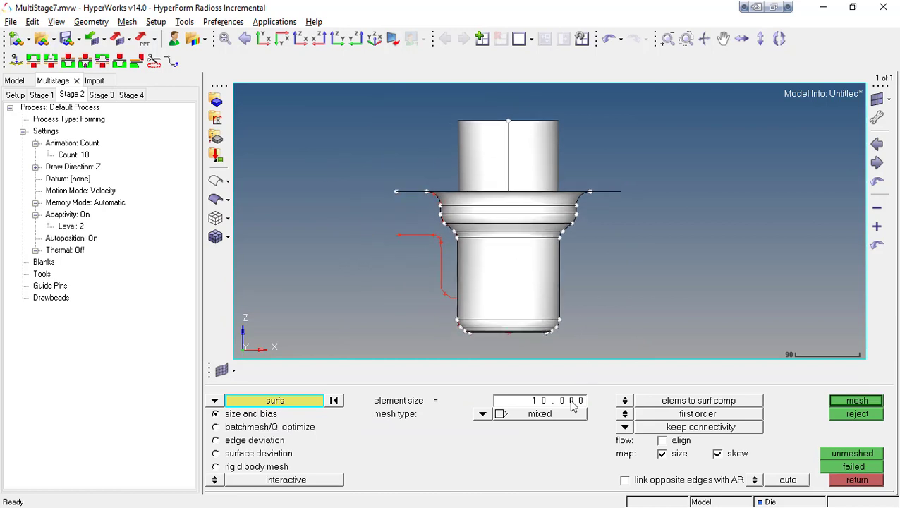
{"action": "left_click", "coordinate": [252, 467]}
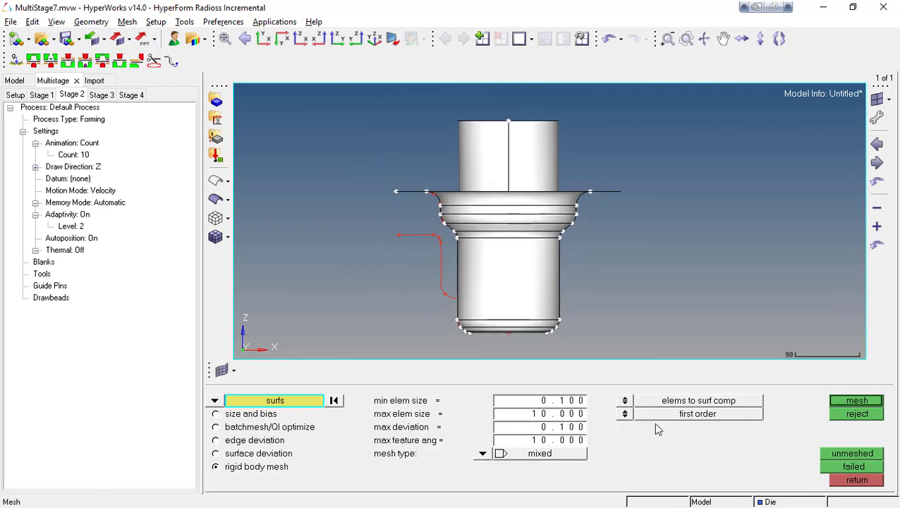
{"action": "left_click", "coordinate": [848, 401]}
{"action": "left_click", "coordinate": [859, 479]}
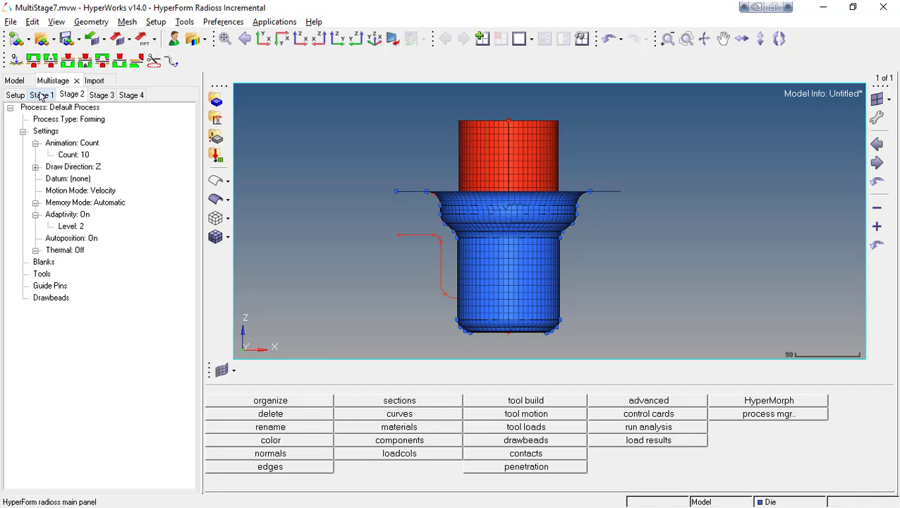
{"action": "left_click", "coordinate": [15, 80]}
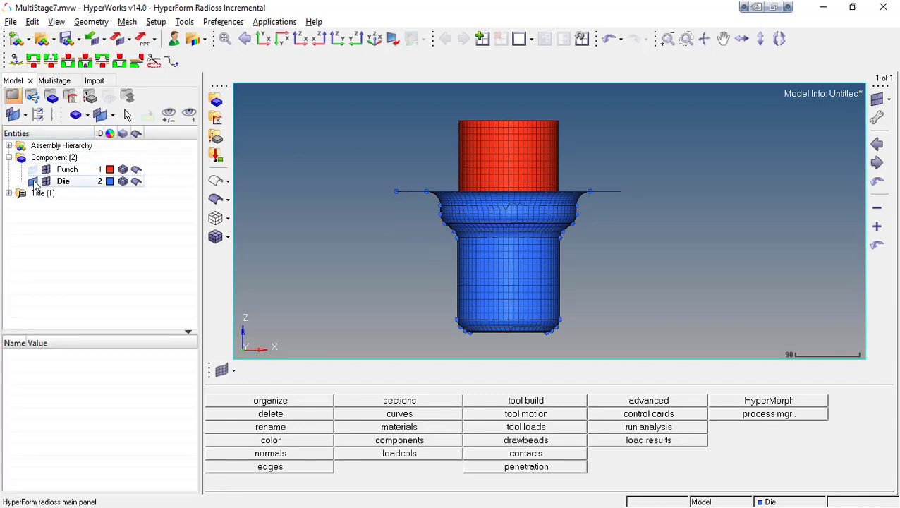
{"action": "left_click", "coordinate": [55, 80]}
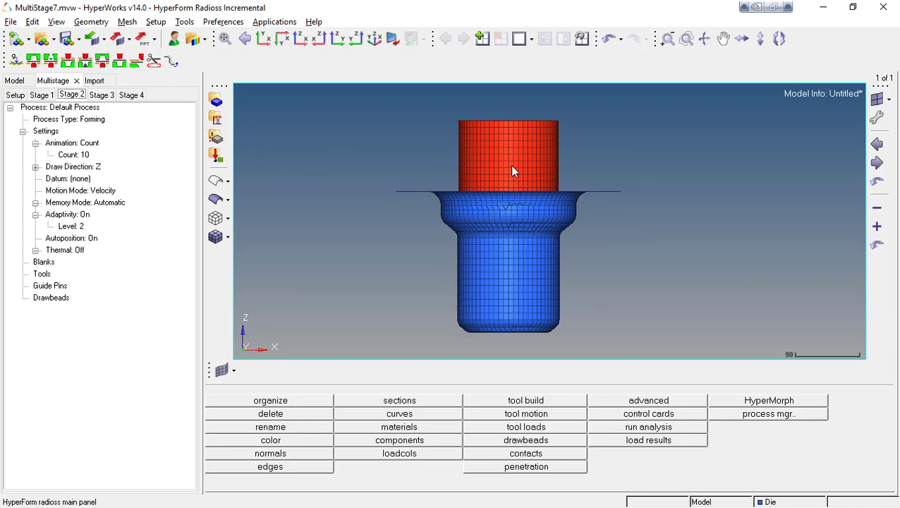
Import the stage 3 CAD geometry into the Stage 3 model.
{"action": "left_click", "coordinate": [103, 94]}
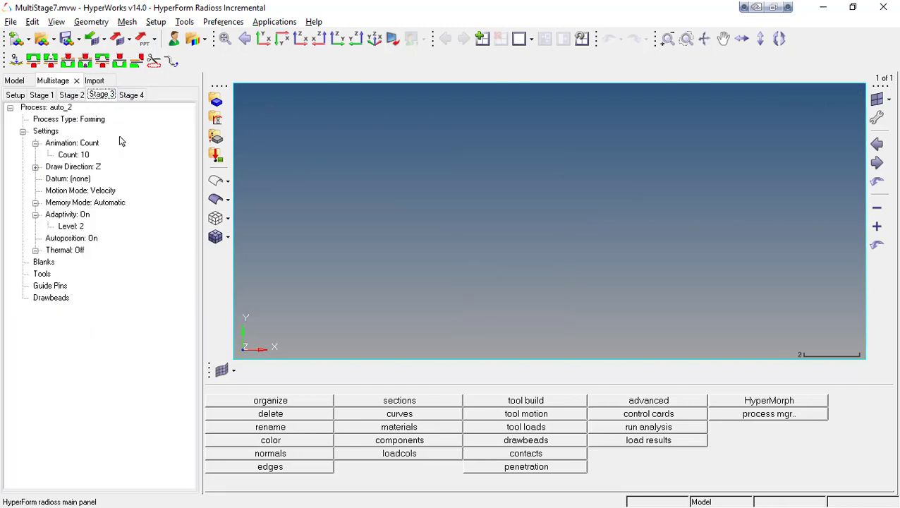
{"action": "left_click", "coordinate": [94, 80]}
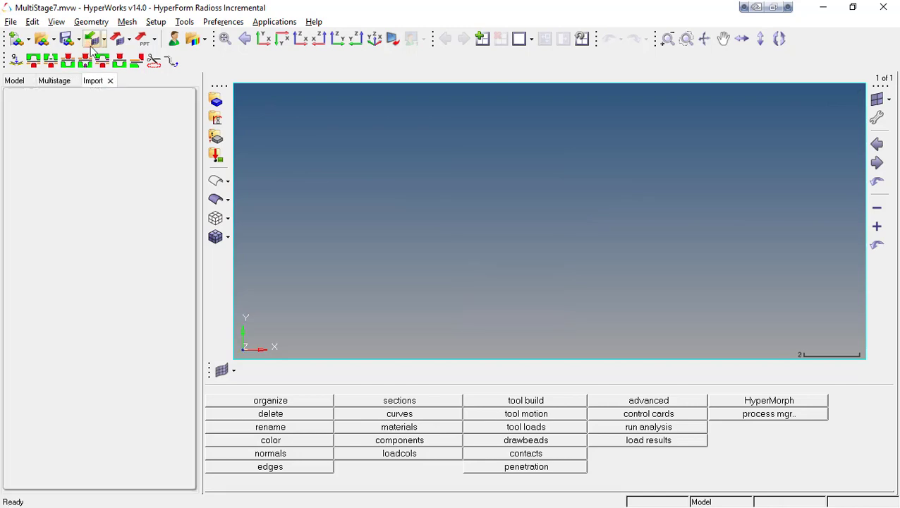
{"action": "left_click", "coordinate": [13, 155]}
{"action": "left_click", "coordinate": [271, 126]}
{"action": "double_click", "coordinate": [307, 128]}
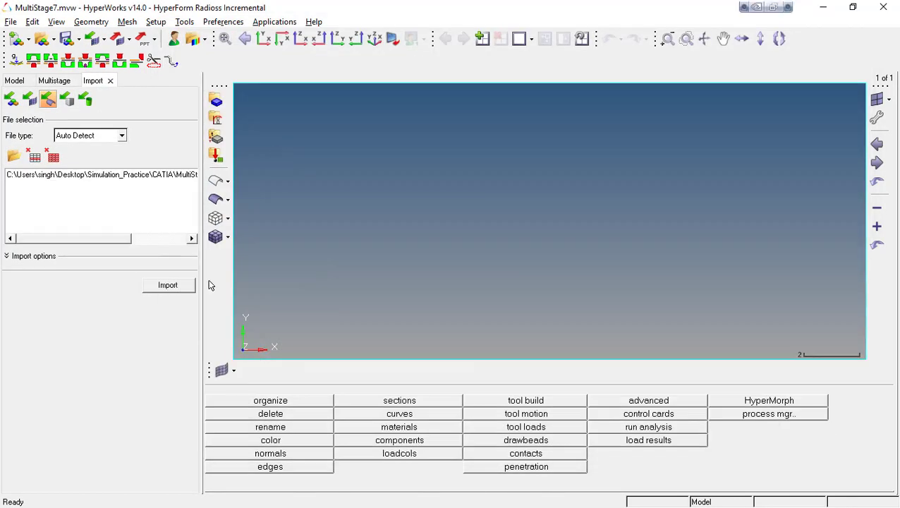
{"action": "left_click", "coordinate": [169, 284]}
{"action": "right_click_drag", "start_coordinate": [415, 151], "coordinate": [387, 150], "text": "ctrl"}
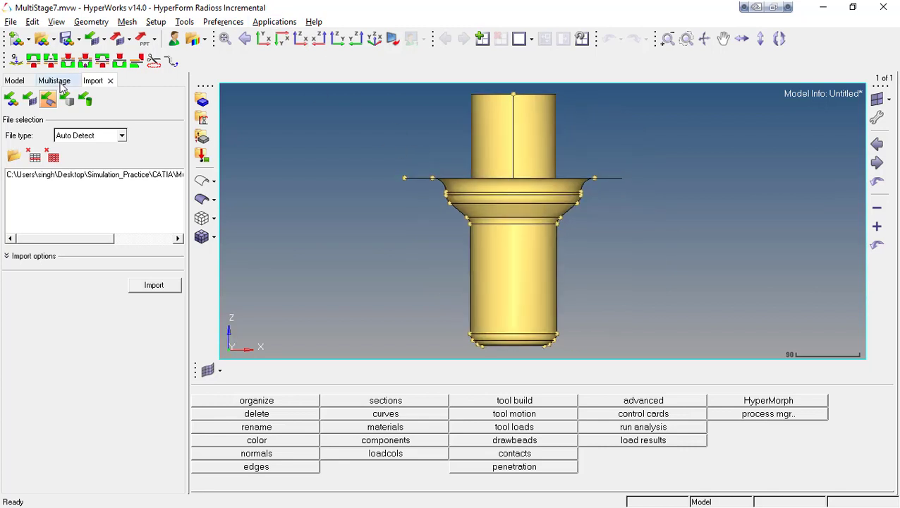
Create a new component named Die in the stage 3 model.
{"action": "left_click", "coordinate": [15, 81]}
{"action": "right_click", "coordinate": [59, 196]}
{"action": "mouse_move", "coordinate": [88, 148]}
{"action": "left_click", "coordinate": [163, 187]}
{"action": "type", "text": "Die"}
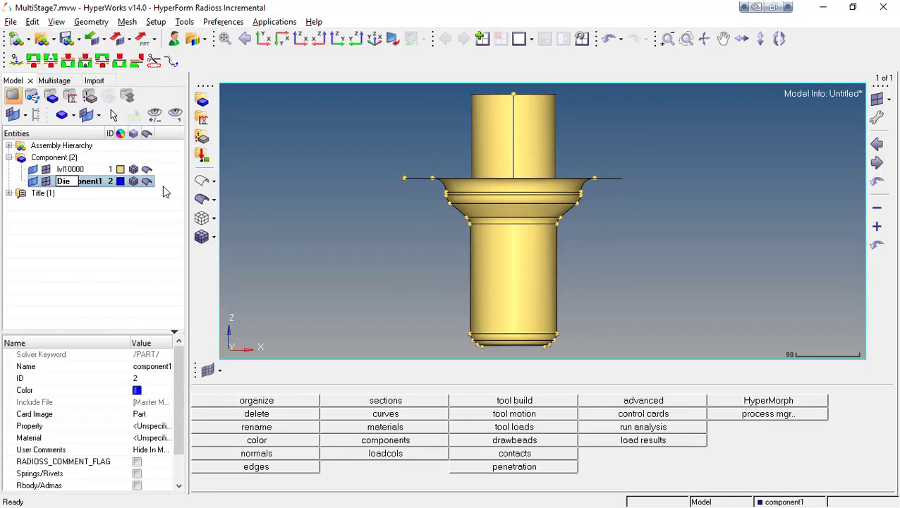
Rename the imported stage 3 component lvl10000 as Punch and apply automatic colours to Punch and Die.
{"action": "left_click", "coordinate": [71, 170]}
{"action": "left_click", "coordinate": [91, 355]}
{"action": "type", "text": "Punch"}
{"action": "key", "text": "Return"}
{"action": "left_click", "coordinate": [103, 184], "text": "ctrl"}
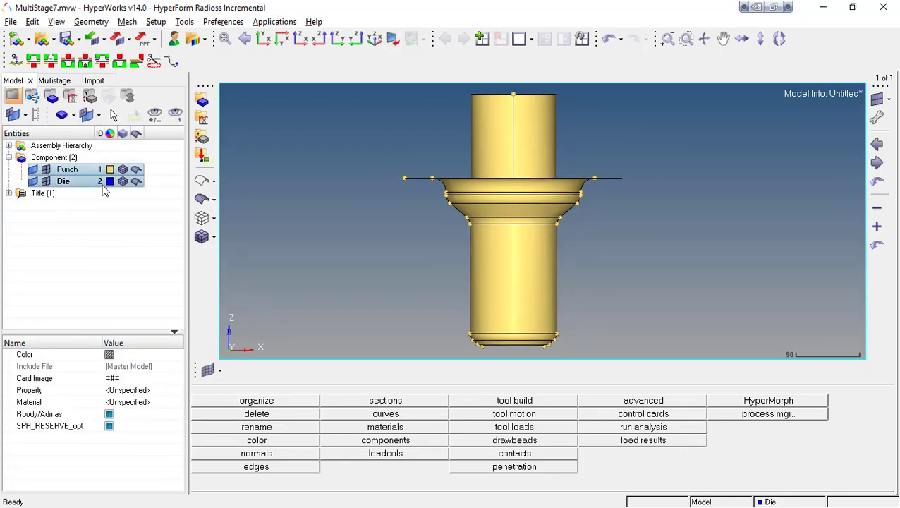
{"action": "left_click", "coordinate": [109, 181]}
{"action": "left_click", "coordinate": [108, 224]}
{"action": "left_click", "coordinate": [134, 230]}
Move the stepped lower cup's surfaces in stage 3, including all attached surfaces, to the Die component.
{"action": "key", "text": "shift+F11"}
{"action": "left_click", "coordinate": [515, 303]}
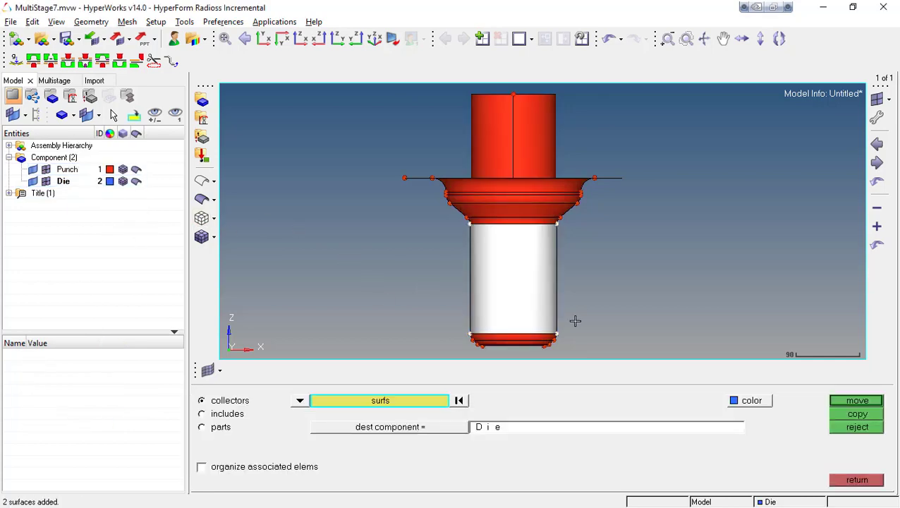
{"action": "left_click", "coordinate": [380, 400]}
{"action": "left_click", "coordinate": [582, 442]}
{"action": "left_click", "coordinate": [850, 402]}
{"action": "left_click", "coordinate": [855, 479]}
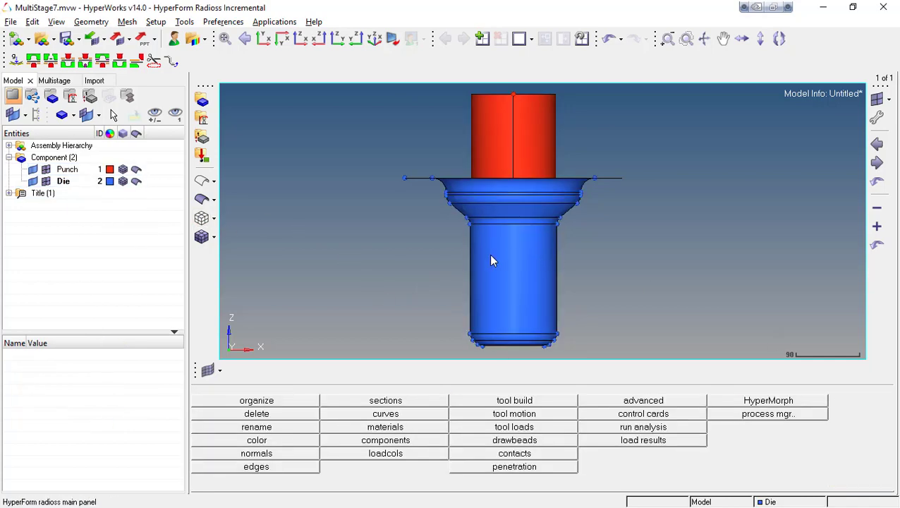
Create a rigid body mesh on all stage 3 punch and die surfaces.
{"action": "key", "text": "F12"}
{"action": "scroll", "coordinate": [443, 255], "scroll_direction": "down", "scroll_amount": 3, "text": "ctrl"}
{"action": "left_click_drag", "start_coordinate": [412, 152], "coordinate": [564, 324], "text": "shift"}
{"action": "left_click", "coordinate": [859, 402]}
{"action": "left_click", "coordinate": [856, 480]}
{"action": "scroll", "coordinate": [477, 188], "scroll_direction": "up", "scroll_amount": 1, "text": "ctrl"}
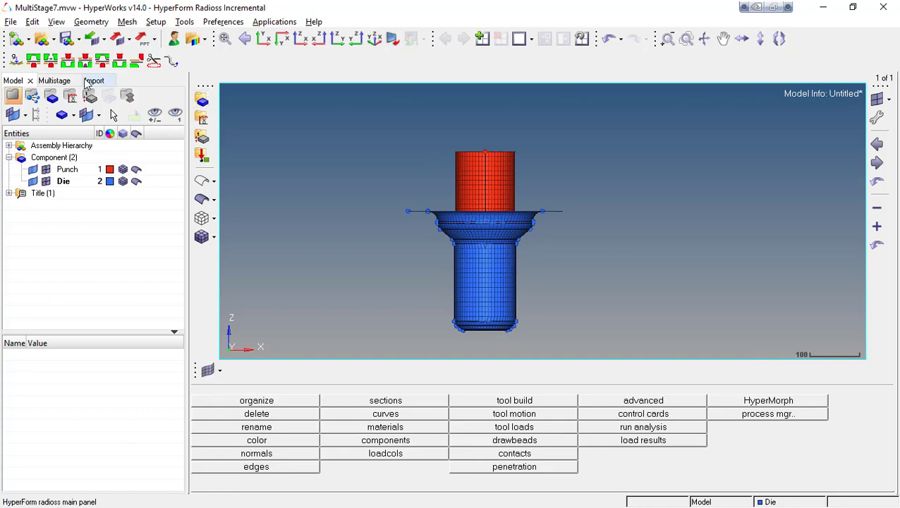
Import the stage 4 CAD geometry into the Stage 4 model and show it in the XZ view.
{"action": "left_click", "coordinate": [55, 81]}
{"action": "left_click", "coordinate": [131, 94]}
{"action": "left_click", "coordinate": [92, 40]}
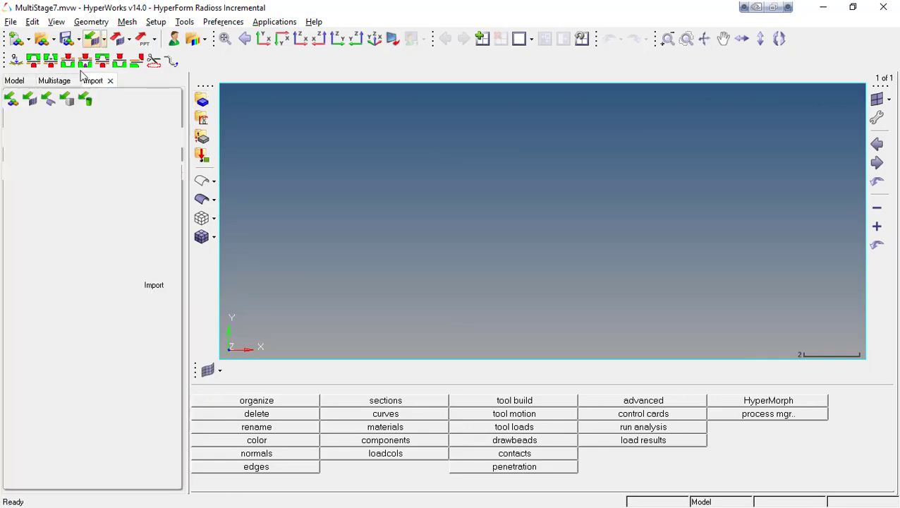
{"action": "left_click", "coordinate": [51, 100]}
{"action": "double_click", "coordinate": [343, 91]}
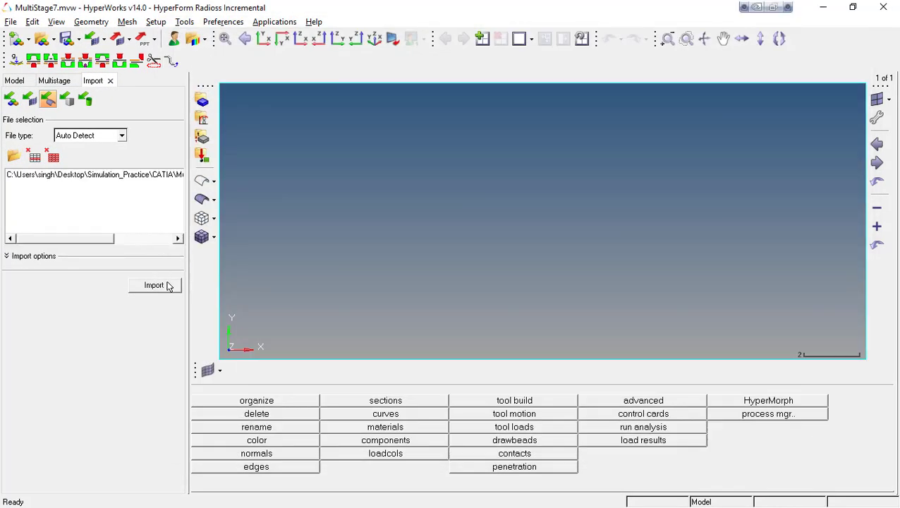
{"action": "left_click", "coordinate": [159, 285]}
{"action": "left_click", "coordinate": [299, 39]}
Create a new component named Die in the stage 4 model.
{"action": "left_click", "coordinate": [57, 81]}
{"action": "left_click", "coordinate": [15, 81]}
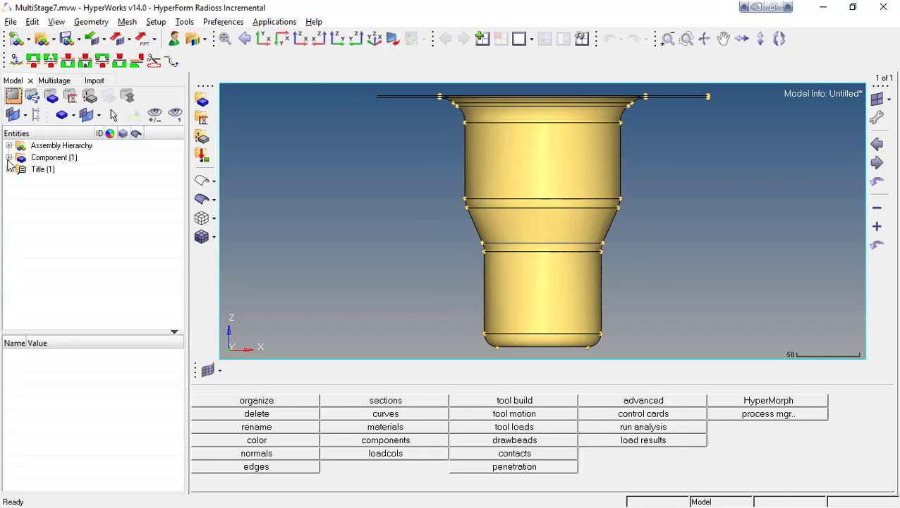
{"action": "left_click", "coordinate": [9, 157]}
{"action": "right_click", "coordinate": [65, 229]}
{"action": "mouse_move", "coordinate": [106, 149]}
{"action": "left_click", "coordinate": [180, 173]}
{"action": "type", "text": "Die"}
{"action": "key", "text": "Return"}
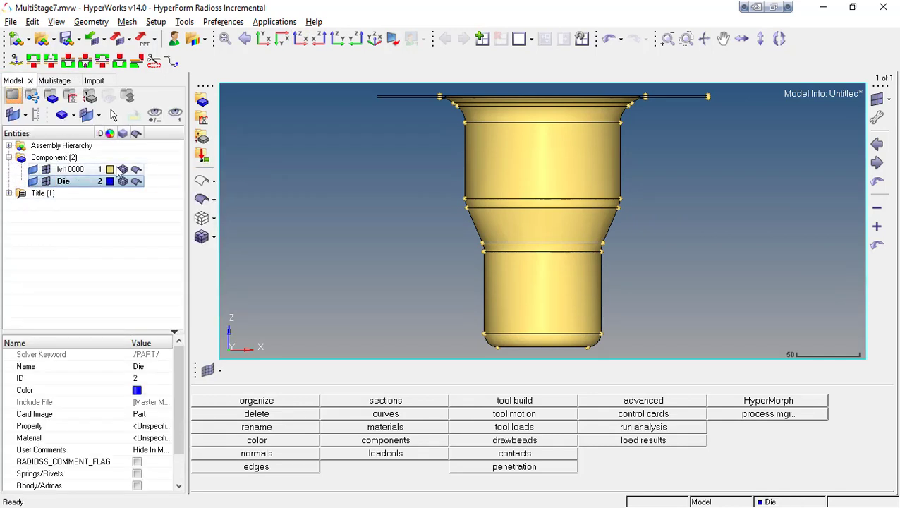
Rename the imported stage 4 component lvl10000 as Punch and apply automatic colours to Punch and Die.
{"action": "left_click", "coordinate": [70, 170]}
{"action": "left_click", "coordinate": [104, 355]}
{"action": "type", "text": "Punch"}
{"action": "key", "text": "Return"}
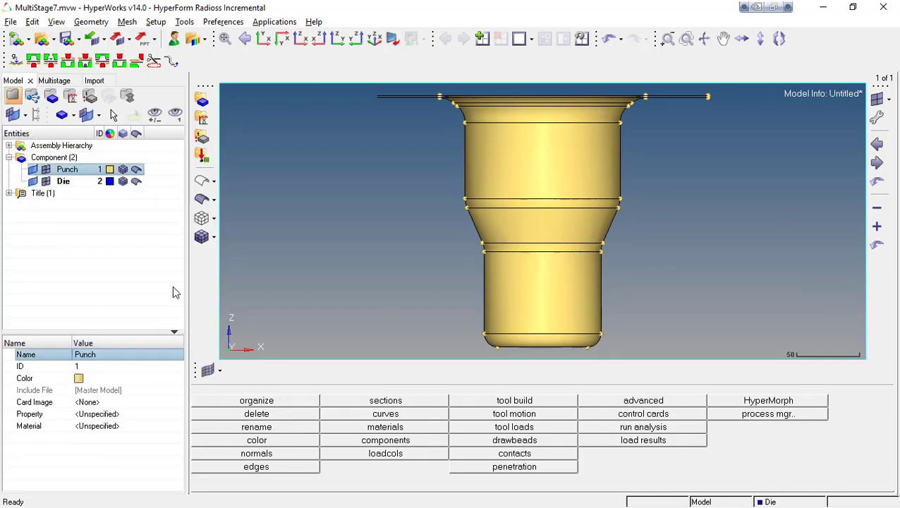
{"action": "left_click", "coordinate": [110, 182], "text": "ctrl"}
{"action": "left_click", "coordinate": [106, 223]}
{"action": "left_click", "coordinate": [307, 269]}
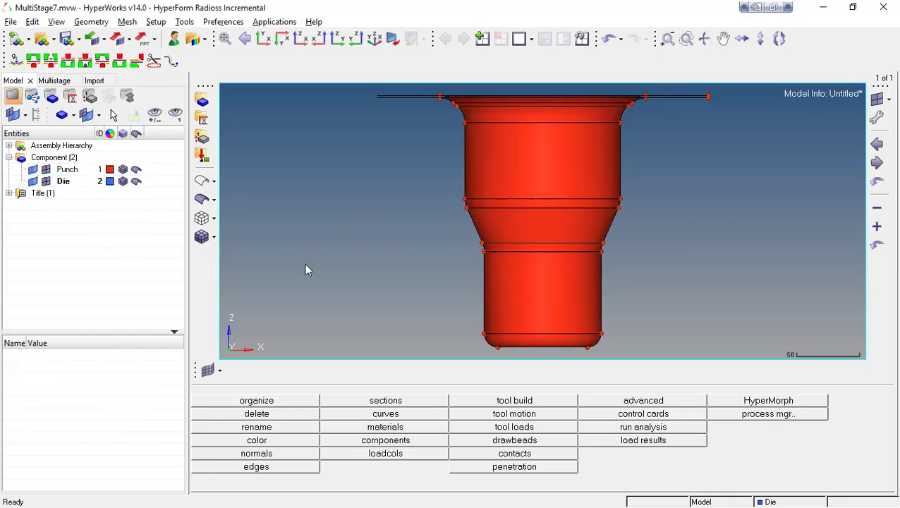
{"action": "key", "text": "shift+F11"}
{"action": "left_click", "coordinate": [498, 260]}
{"action": "scroll", "coordinate": [498, 261], "scroll_direction": "down", "scroll_amount": 4, "text": "ctrl"}
{"action": "scroll", "coordinate": [505, 210], "scroll_direction": "up", "scroll_amount": 2, "text": "ctrl"}
{"action": "right_click", "coordinate": [522, 294]}
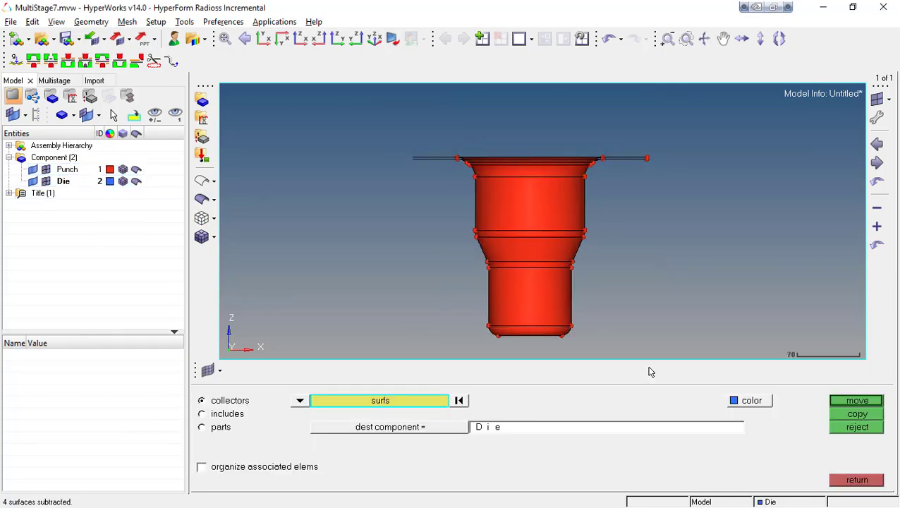
{"action": "left_click", "coordinate": [460, 401]}
Translate the upper cup's attached surfaces in stage 4 along the positive z-axis in repeated steps of 10 until they clear the lower cup.
{"action": "key", "text": "shift+F4"}
{"action": "left_click_drag", "start_coordinate": [504, 340], "coordinate": [483, 374], "text": "ctrl"}
{"action": "left_click", "coordinate": [201, 400]}
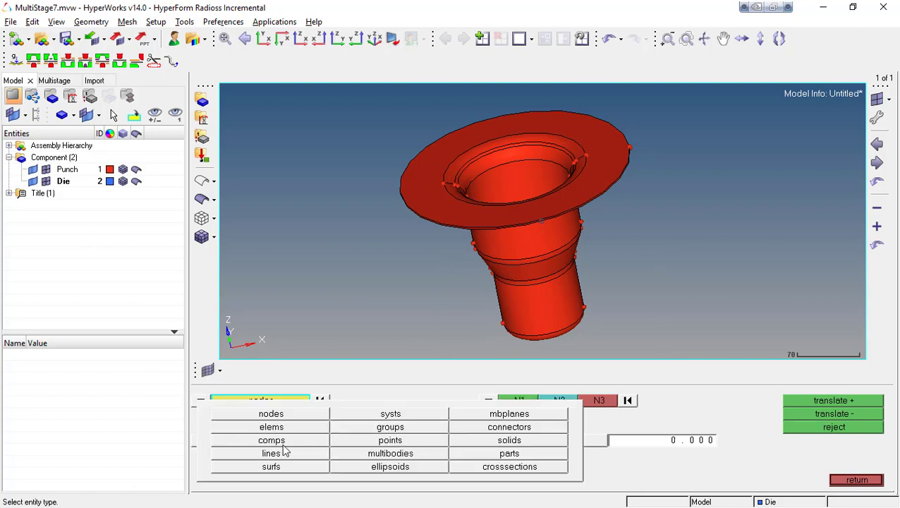
{"action": "left_click", "coordinate": [213, 468]}
{"action": "left_click", "coordinate": [426, 194]}
{"action": "left_click", "coordinate": [261, 400]}
{"action": "left_click", "coordinate": [560, 454]}
{"action": "left_click", "coordinate": [318, 38]}
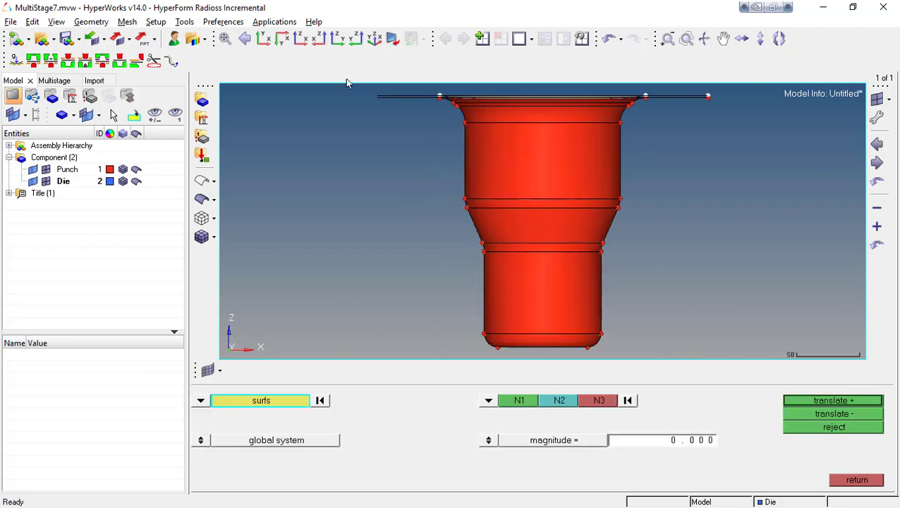
{"action": "left_click", "coordinate": [488, 400]}
{"action": "left_click", "coordinate": [486, 442]}
{"action": "double_click", "coordinate": [687, 443]}
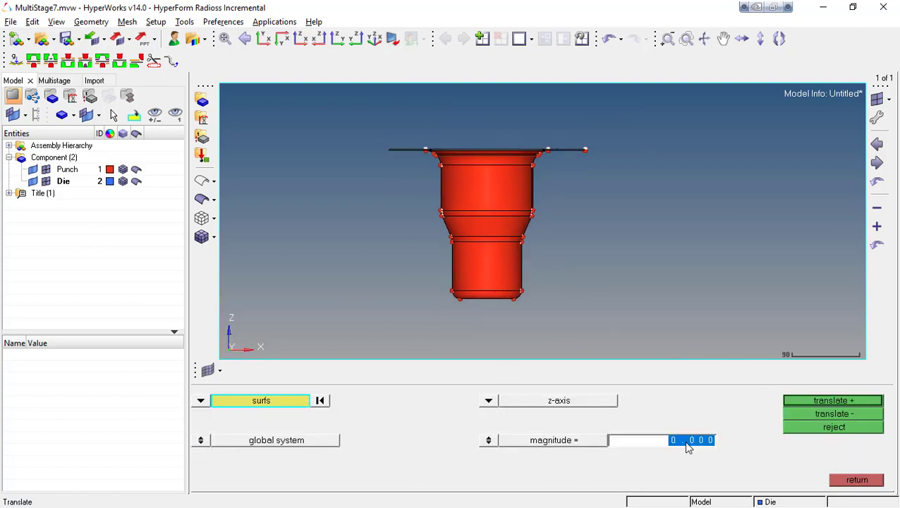
{"action": "type", "text": "10"}
{"action": "left_click", "coordinate": [815, 401]}
{"action": "left_click", "coordinate": [817, 401]}
{"action": "left_click", "coordinate": [817, 401]}
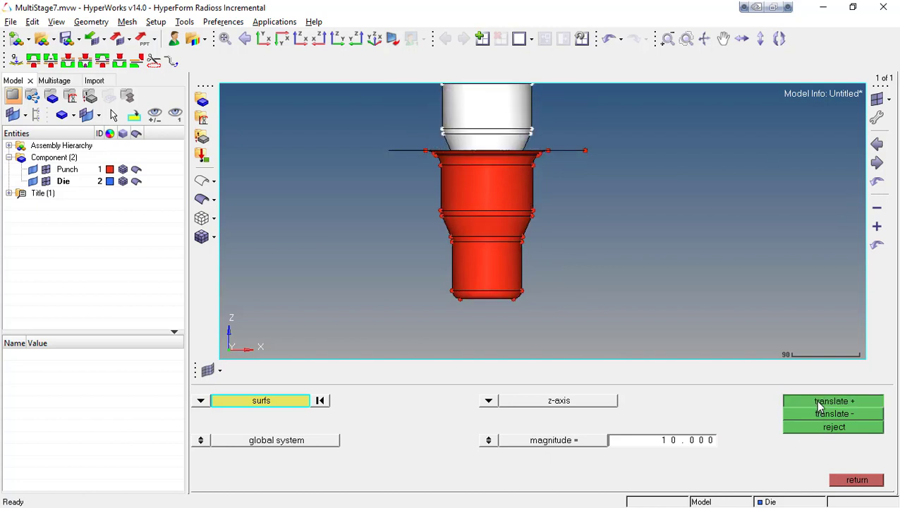
{"action": "left_click", "coordinate": [817, 401]}
{"action": "left_click", "coordinate": [818, 401]}
{"action": "left_click", "coordinate": [817, 401]}
{"action": "key", "text": "f"}
{"action": "key", "text": "Escape"}
Move the lower cup's surfaces in stage 4, including all attached surfaces, to the Die component.
{"action": "key", "text": "shift+F11"}
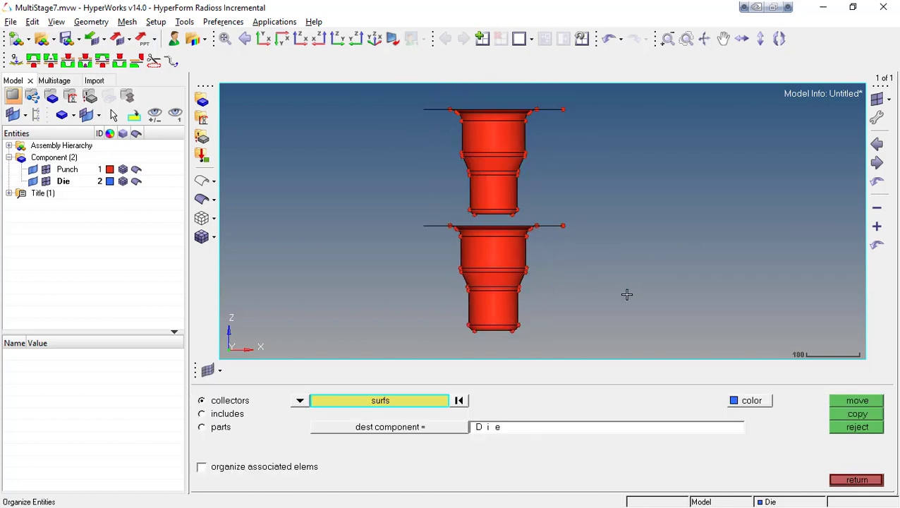
{"action": "left_click_drag", "start_coordinate": [416, 267], "coordinate": [583, 338], "text": "shift"}
{"action": "left_click", "coordinate": [386, 401]}
{"action": "left_click", "coordinate": [458, 436]}
{"action": "left_click", "coordinate": [850, 398]}
{"action": "key", "text": "Escape"}
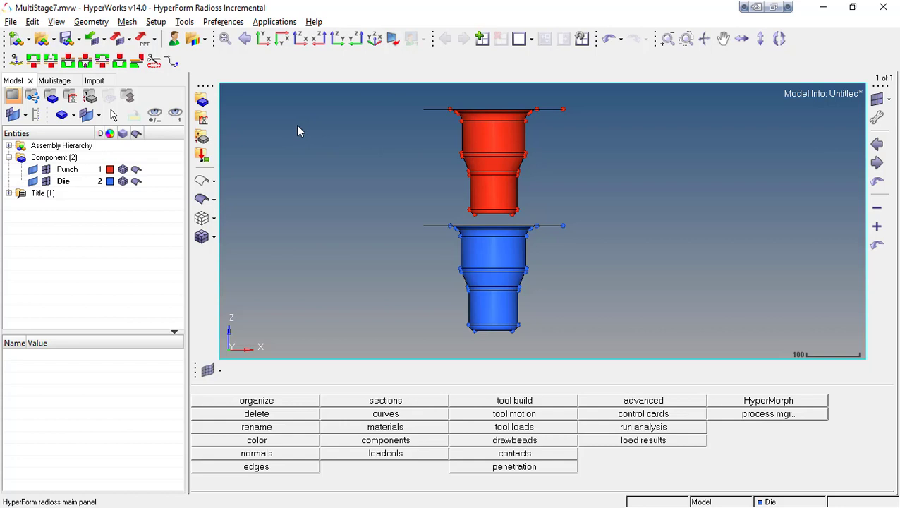
Create a rigid body mesh on all displayed Punch and Die surfaces of the stage 4 model.
{"action": "key", "text": "F12"}
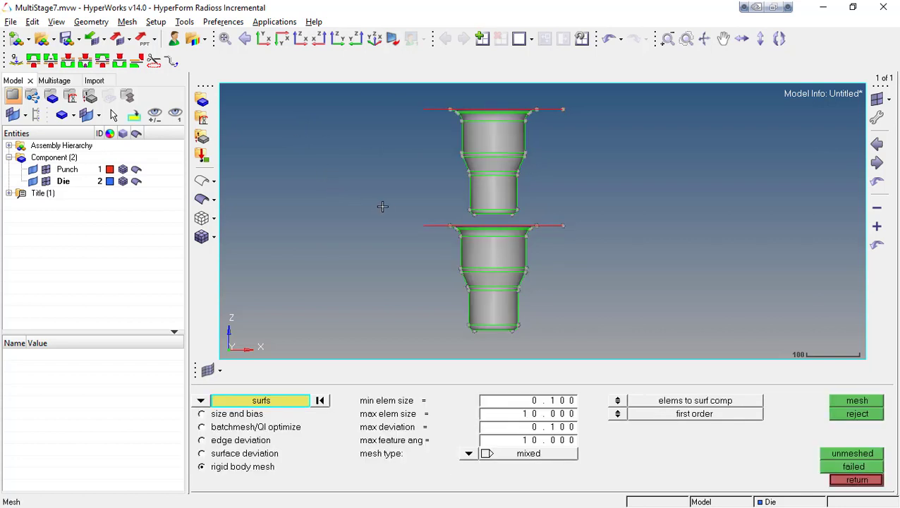
{"action": "left_click_drag", "start_coordinate": [363, 100], "coordinate": [639, 360], "text": "shift"}
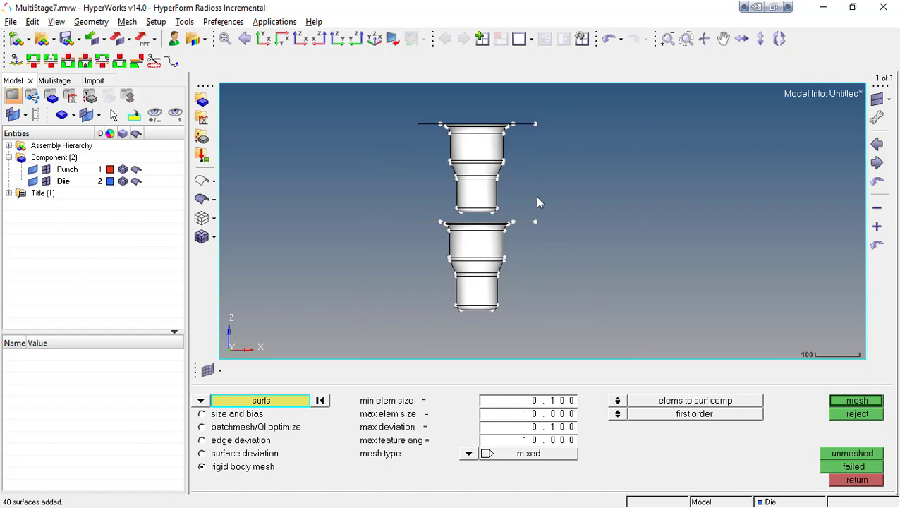
{"action": "scroll", "coordinate": [536, 197], "scroll_direction": "up", "scroll_amount": 2}
{"action": "left_click", "coordinate": [855, 401]}
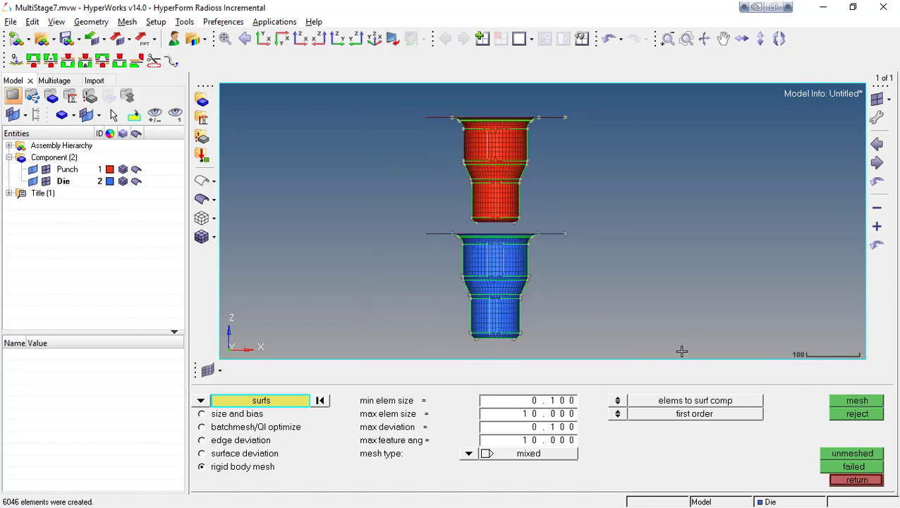
{"action": "key", "text": "Escape"}
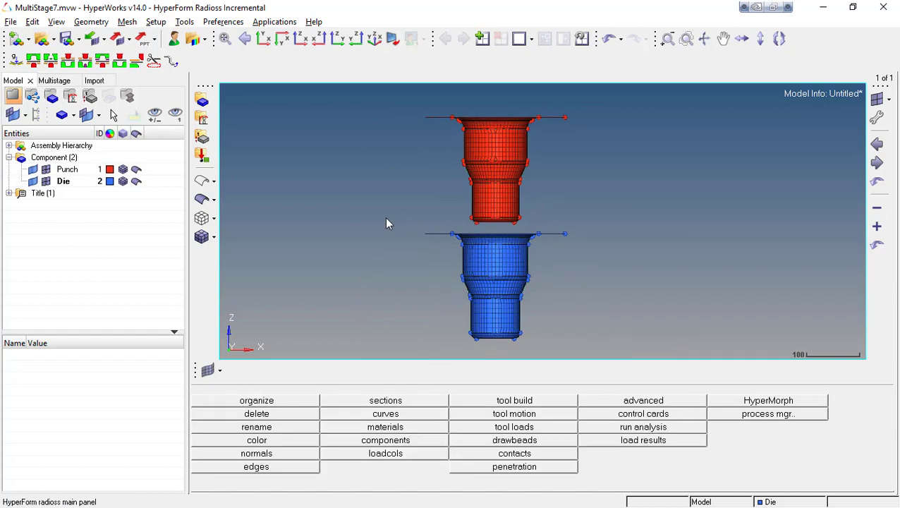
Review the meshed tool models of stages 1 through 4 in the multistage process.
{"action": "left_click", "coordinate": [63, 82]}
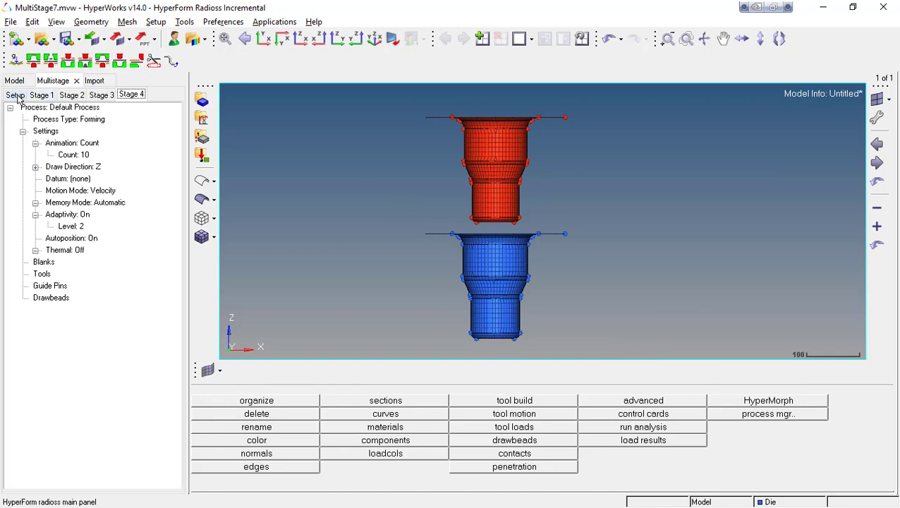
{"action": "left_click", "coordinate": [16, 95]}
{"action": "left_click", "coordinate": [41, 95]}
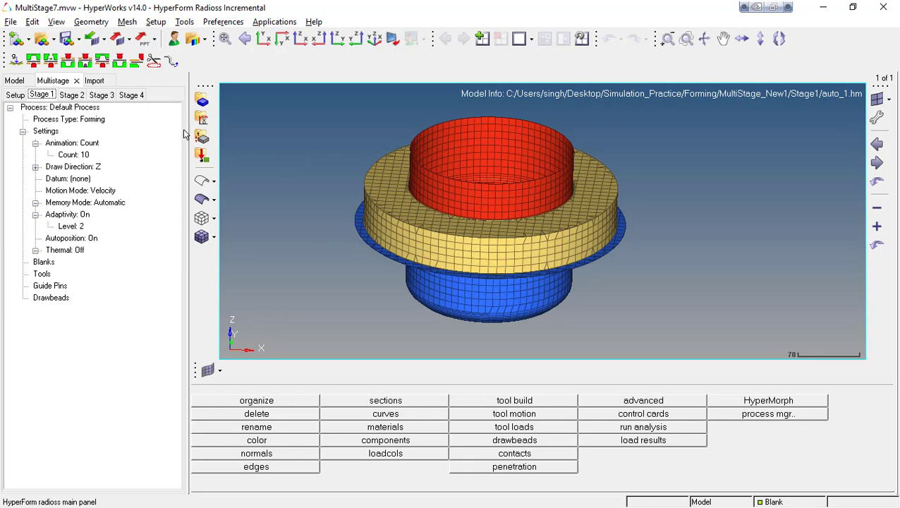
{"action": "left_click", "coordinate": [71, 95]}
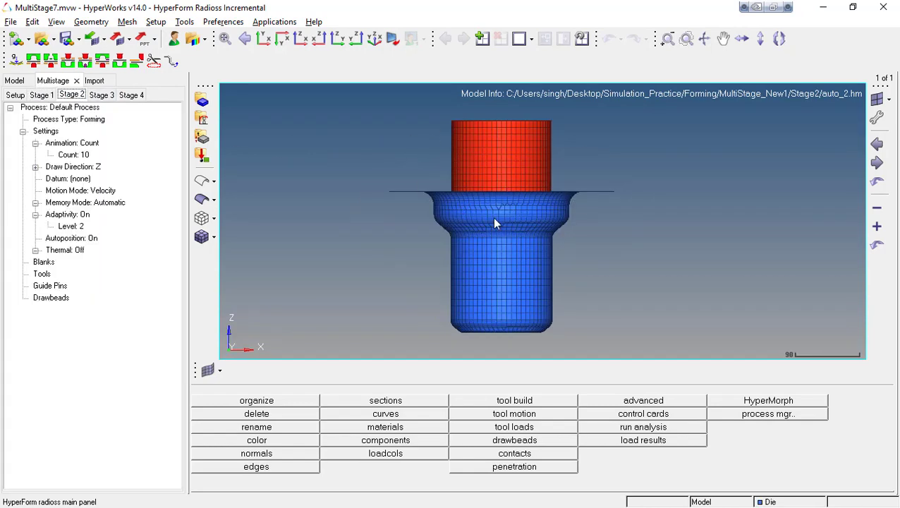
{"action": "left_click", "coordinate": [101, 94]}
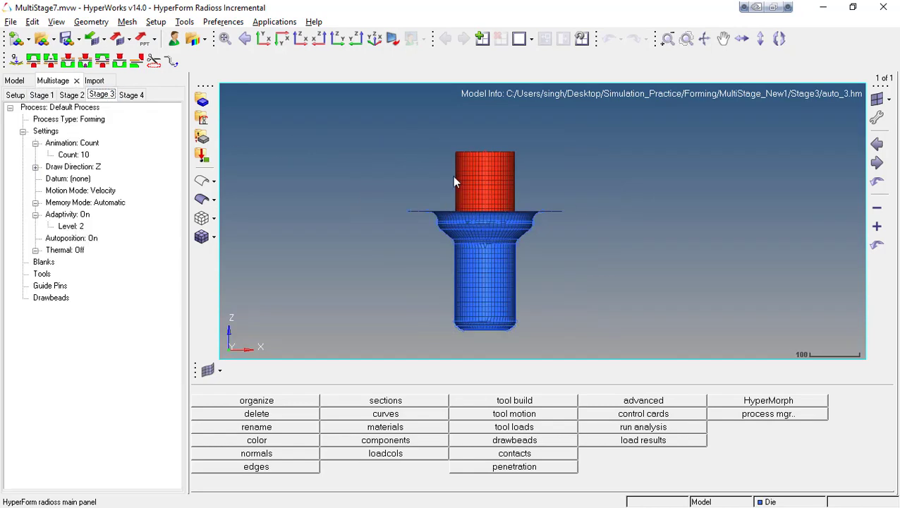
{"action": "left_click", "coordinate": [131, 94]}
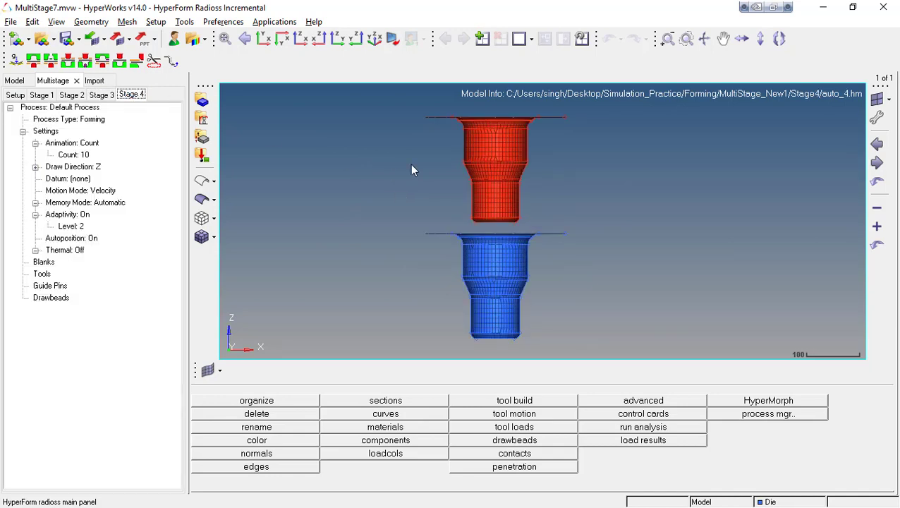
Create a folder named MultiStageTuto1 inside the Forming folder and set it as the multistage base directory.
{"action": "left_click", "coordinate": [16, 96]}
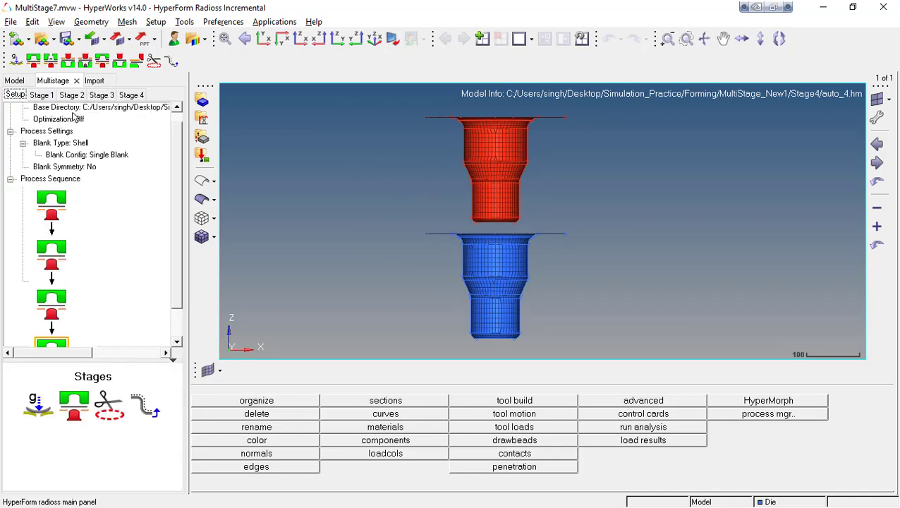
{"action": "scroll", "coordinate": [179, 175], "scroll_direction": "up", "scroll_amount": 1}
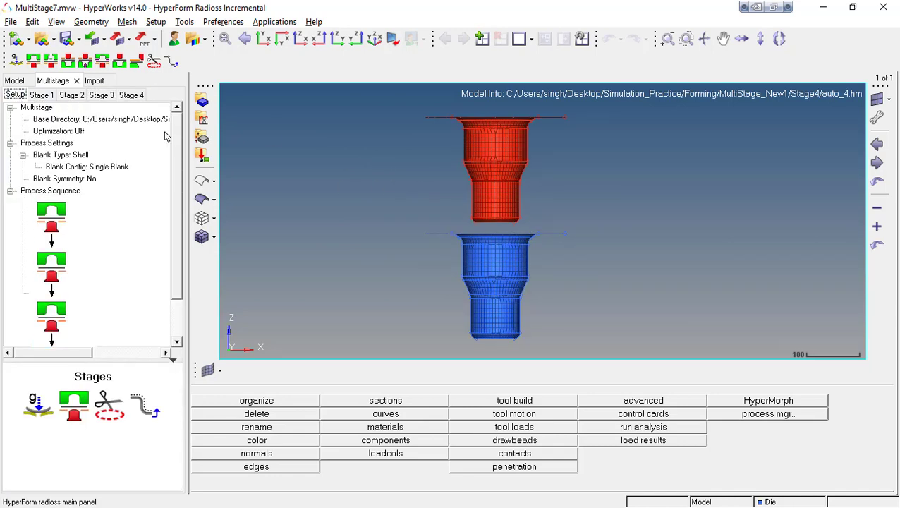
{"action": "left_click", "coordinate": [80, 122]}
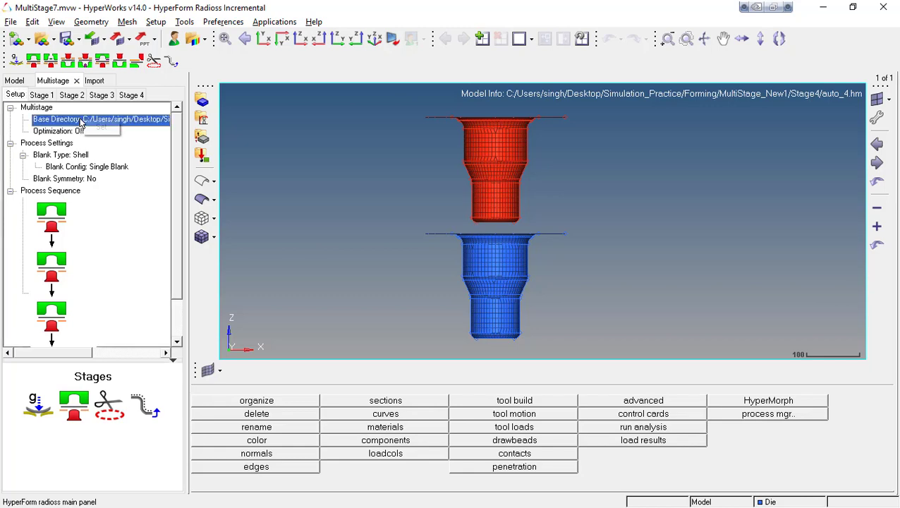
{"action": "left_click", "coordinate": [96, 129]}
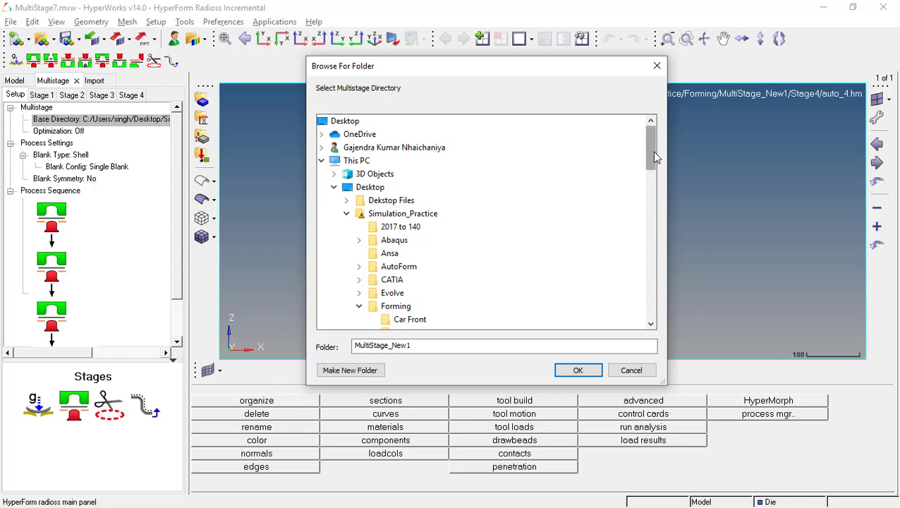
{"action": "left_click_drag", "start_coordinate": [651, 151], "coordinate": [653, 196]}
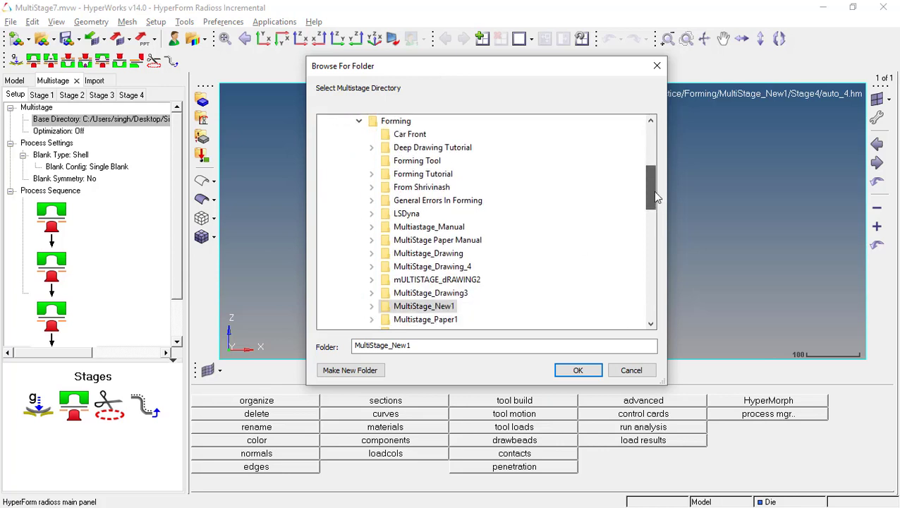
{"action": "left_click", "coordinate": [392, 123]}
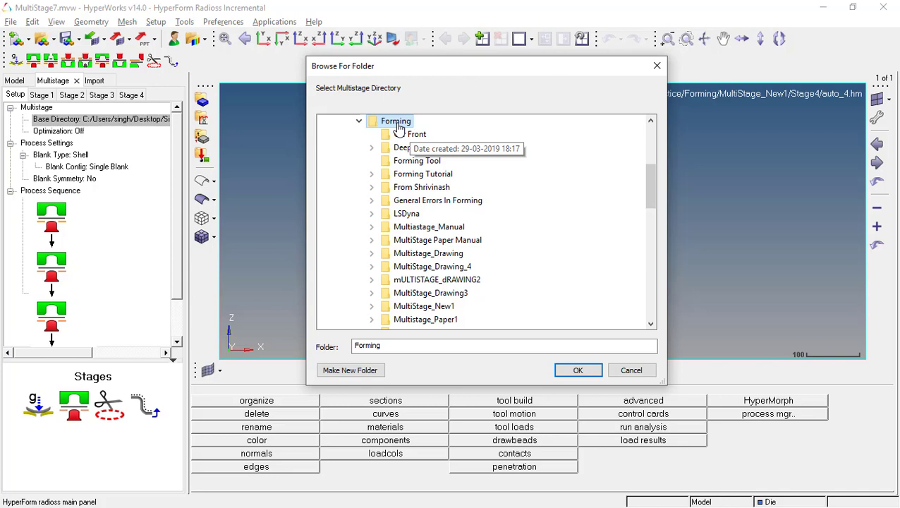
{"action": "left_click", "coordinate": [352, 371]}
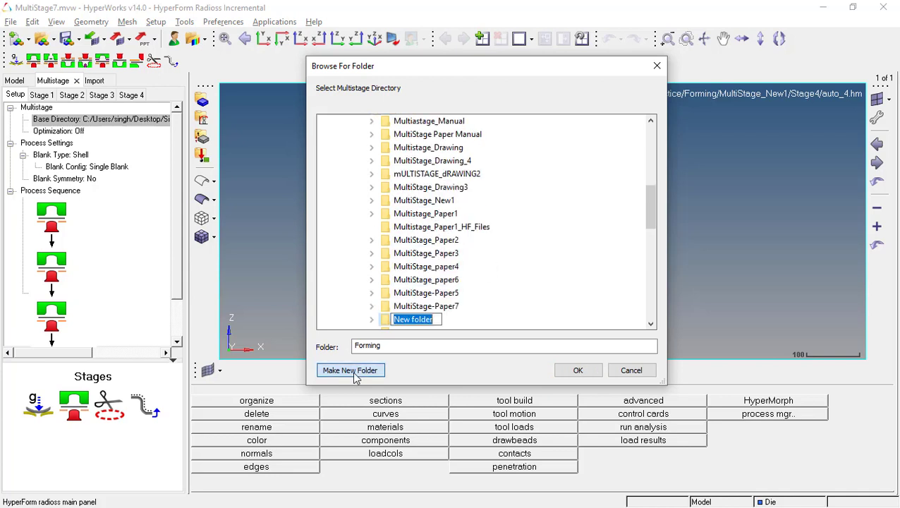
{"action": "type", "text": "MultiStage"}
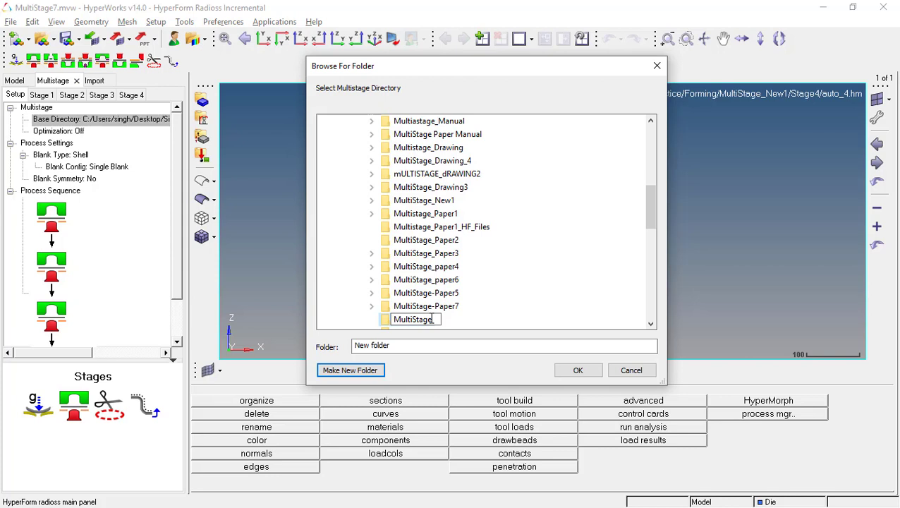
{"action": "type", "text": "Tuto1"}
{"action": "left_click", "coordinate": [573, 372]}
{"action": "left_click", "coordinate": [574, 376]}
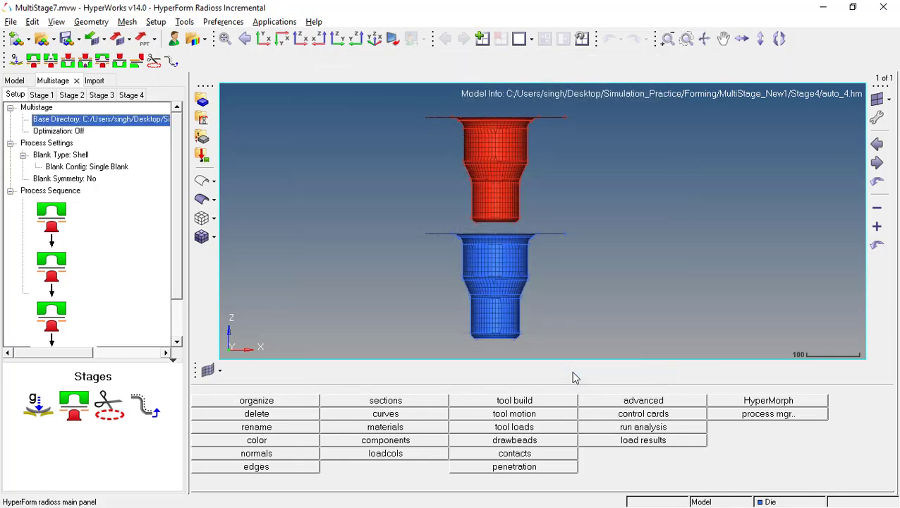
Save the whole multistage process with all its stage models in the base directory.
{"action": "left_click", "coordinate": [42, 108]}
{"action": "right_click", "coordinate": [43, 110]}
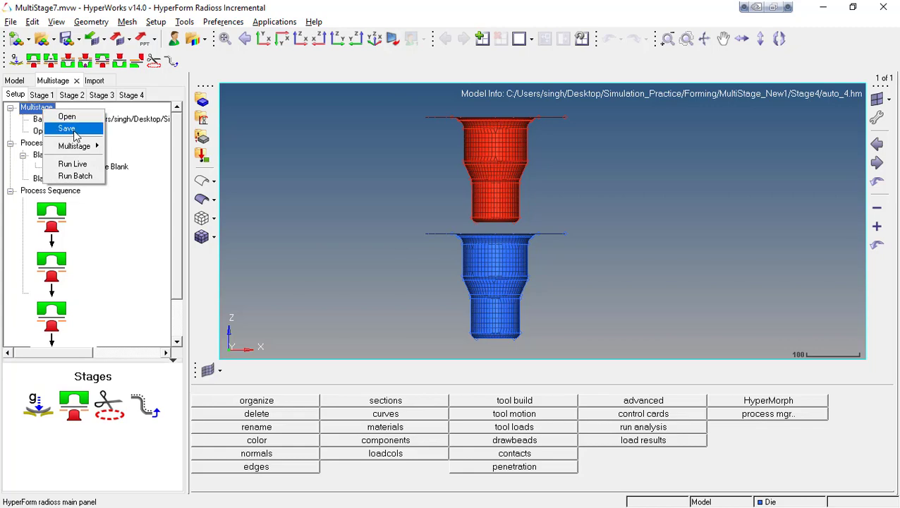
{"action": "left_click", "coordinate": [67, 129]}
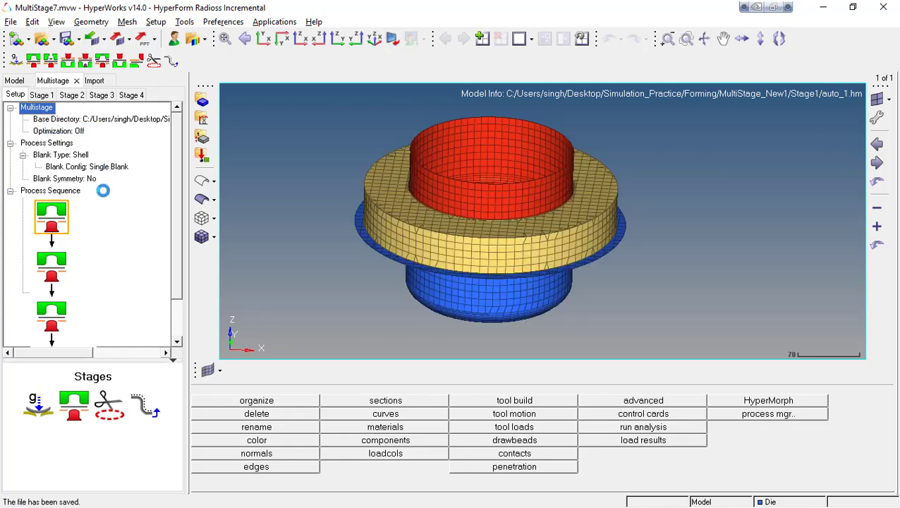
{"action": "left_click", "coordinate": [60, 271]}
{"action": "left_click", "coordinate": [56, 313]}
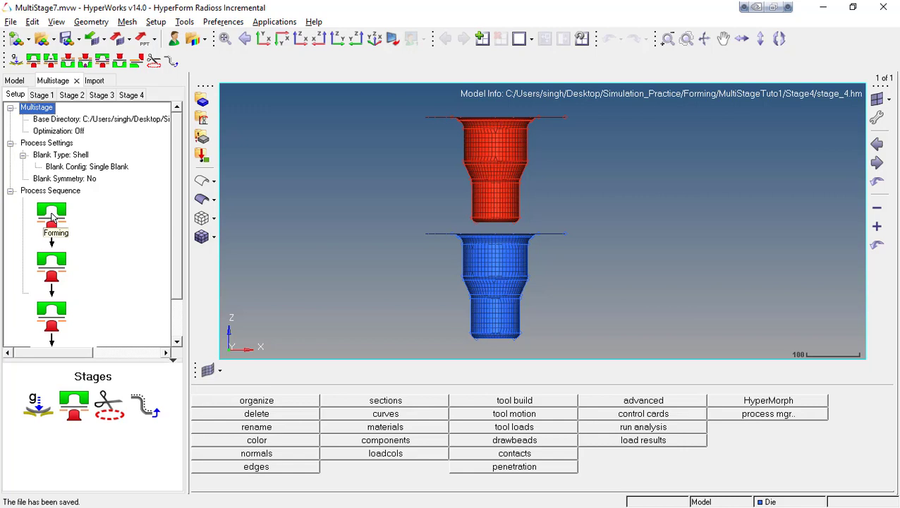
Activate stage 1 and set its process type to Forming with the Double action option.
{"action": "left_click", "coordinate": [51, 219]}
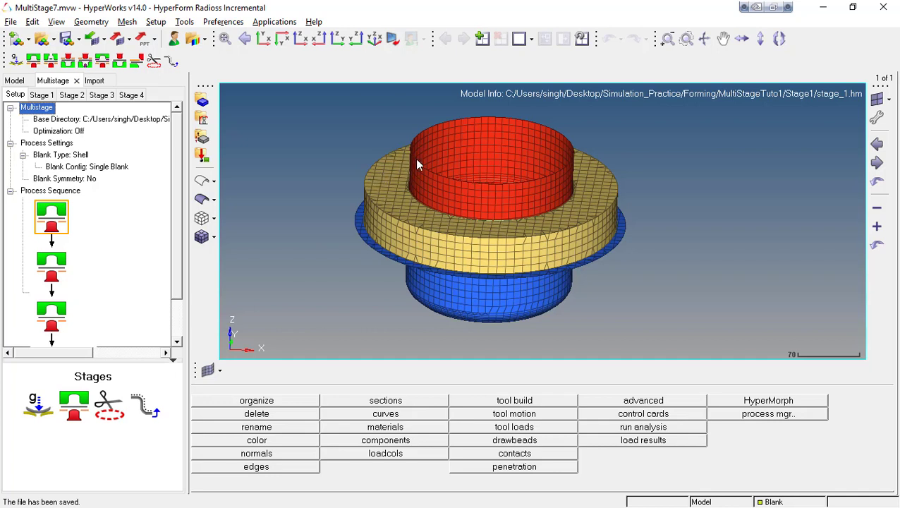
{"action": "left_click", "coordinate": [41, 95]}
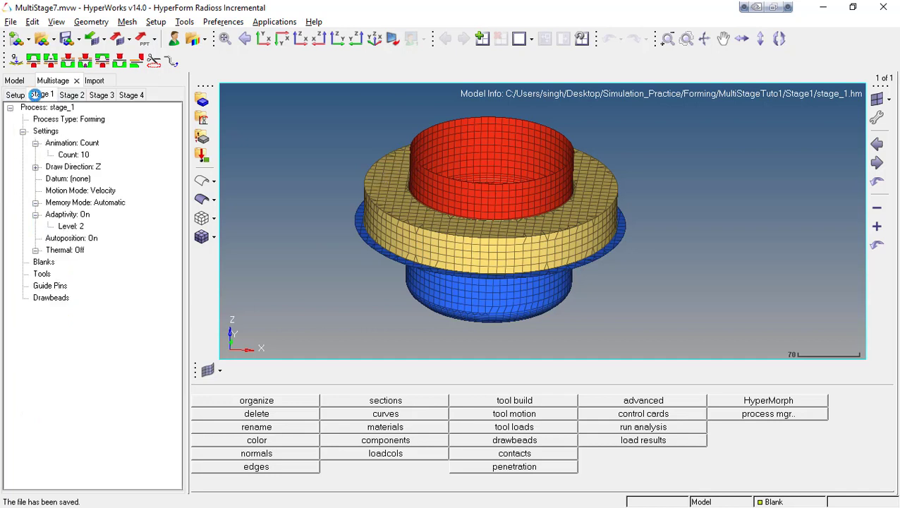
{"action": "left_click", "coordinate": [76, 120]}
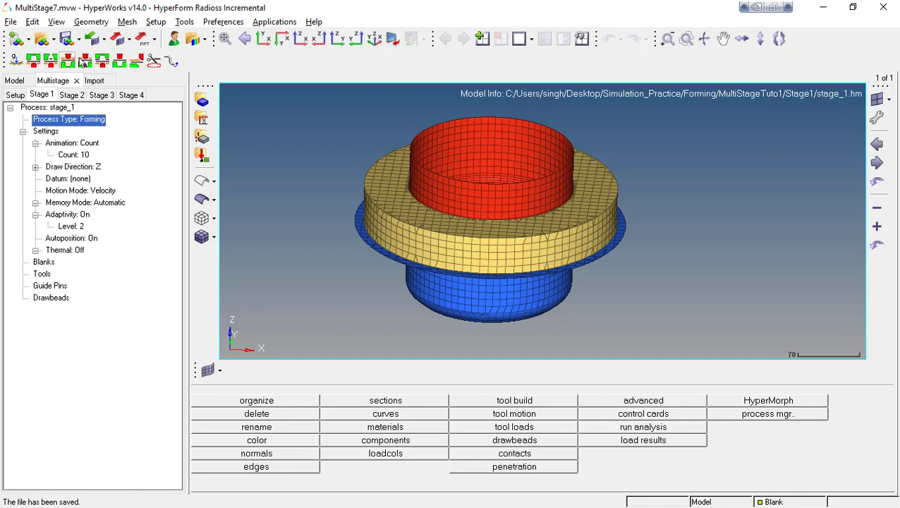
{"action": "left_click", "coordinate": [84, 121]}
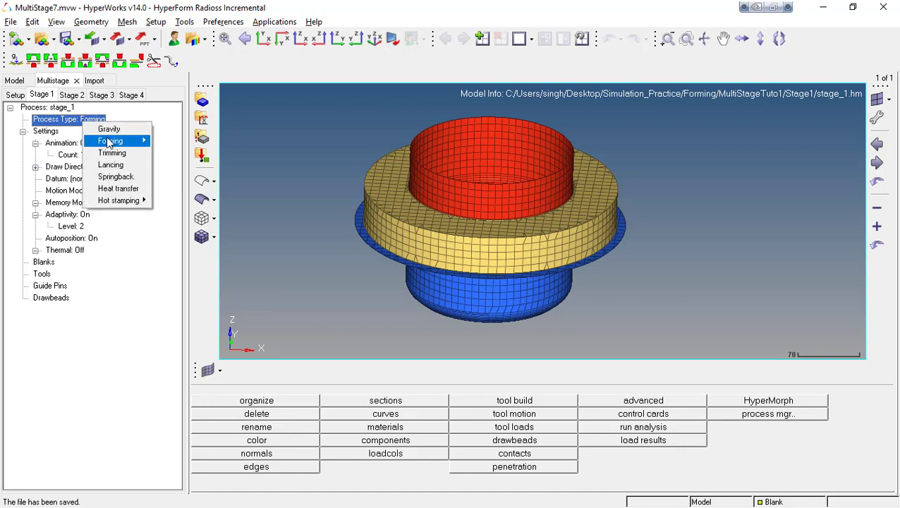
{"action": "mouse_move", "coordinate": [110, 142]}
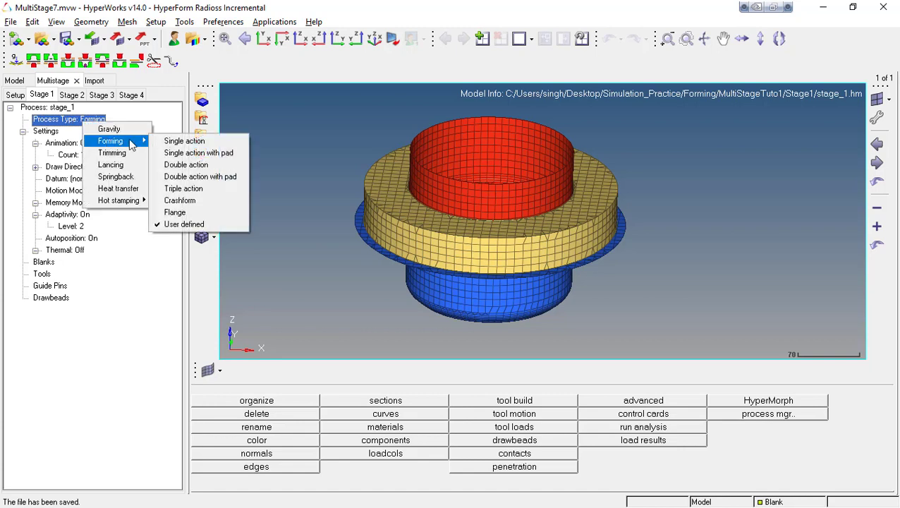
{"action": "left_click", "coordinate": [194, 167]}
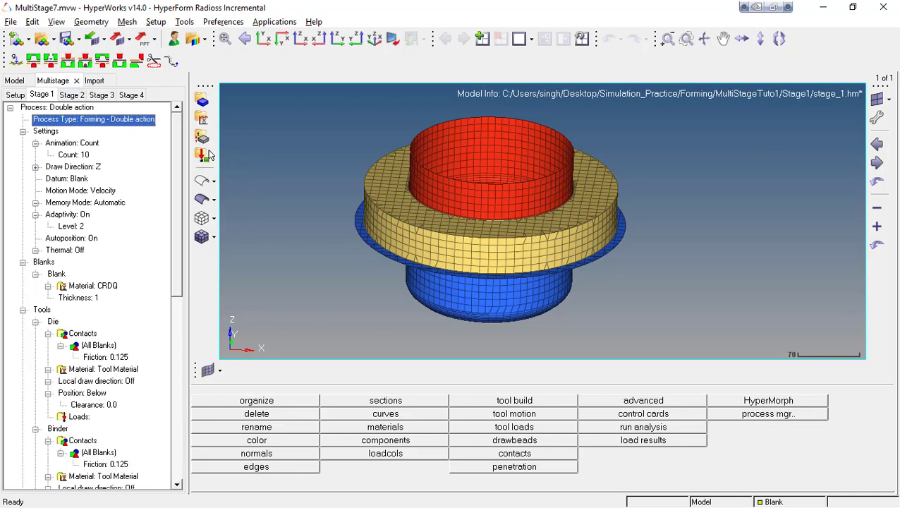
Examine the stage 1 tool arrangement from the front and review its animation count and draw direction vector settings.
{"action": "left_click_drag", "start_coordinate": [508, 263], "coordinate": [517, 237], "text": "ctrl"}
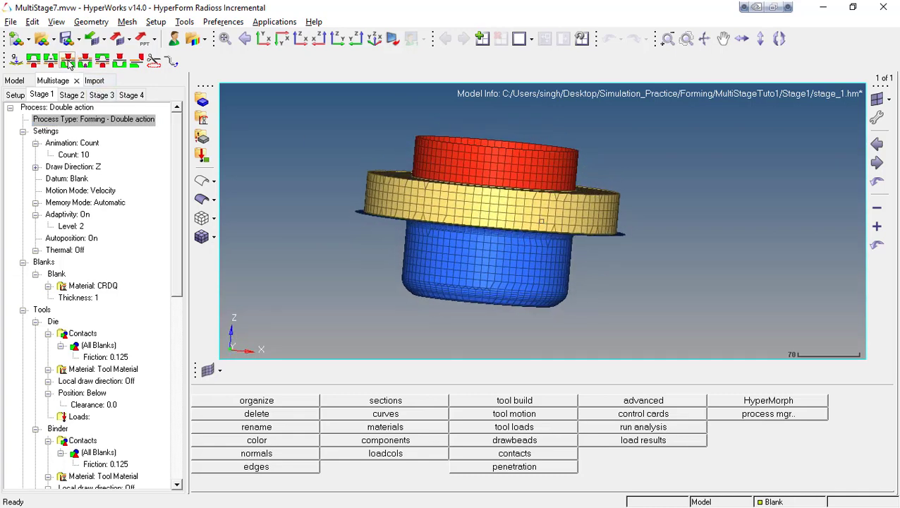
{"action": "left_click_drag", "start_coordinate": [363, 237], "coordinate": [389, 256], "text": "ctrl"}
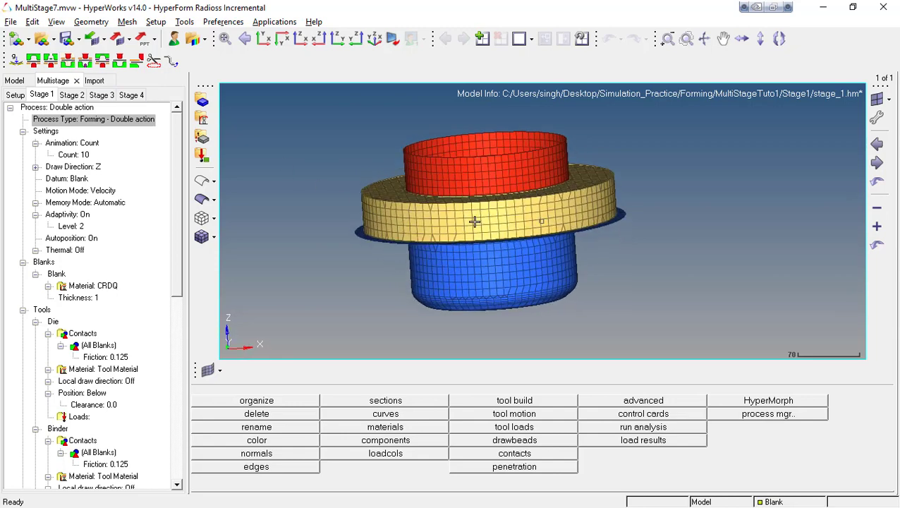
{"action": "left_click", "coordinate": [300, 38]}
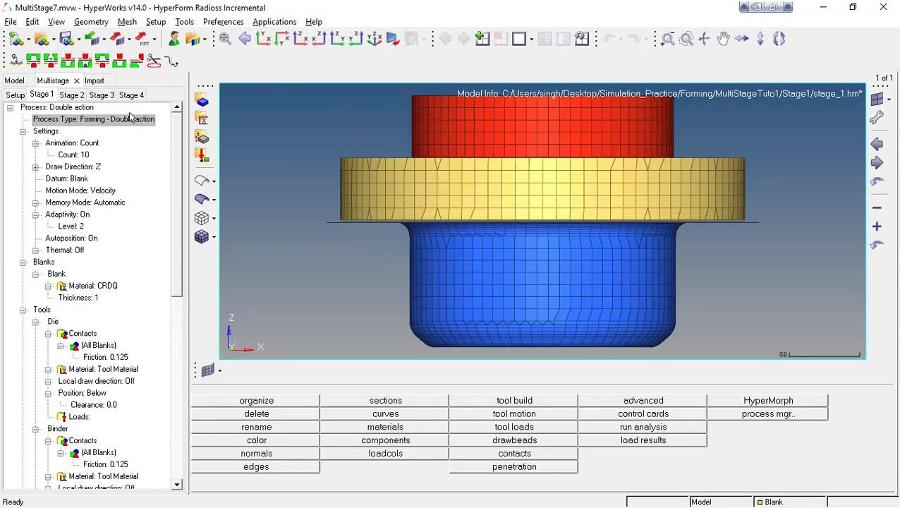
{"action": "scroll", "coordinate": [349, 169], "scroll_direction": "down", "scroll_amount": 1}
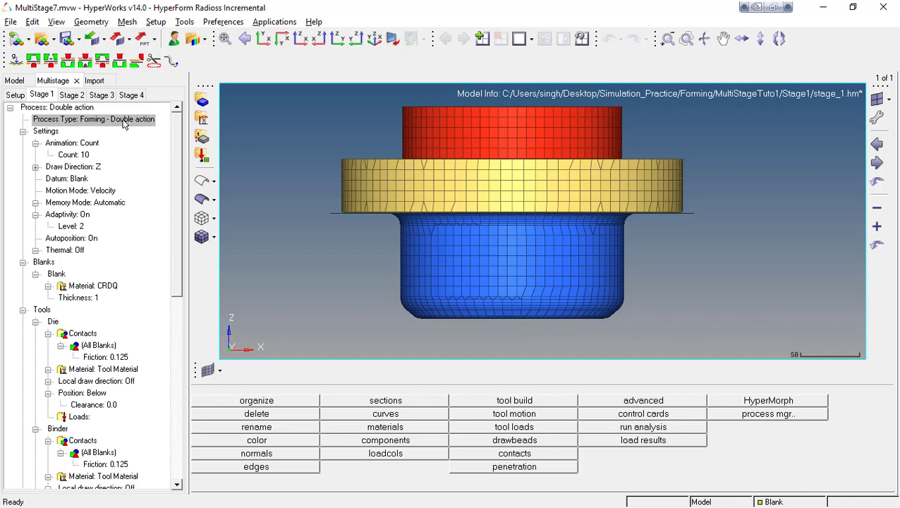
{"action": "left_click", "coordinate": [80, 146]}
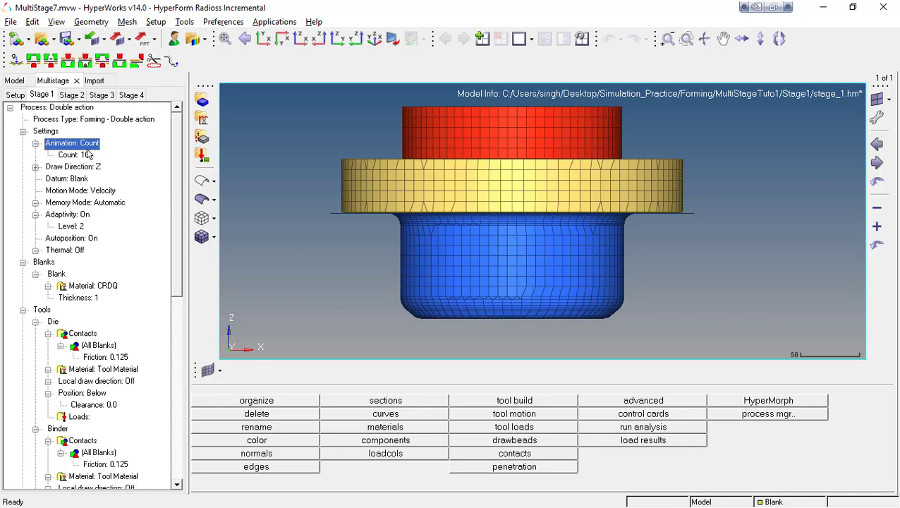
{"action": "left_click", "coordinate": [88, 158]}
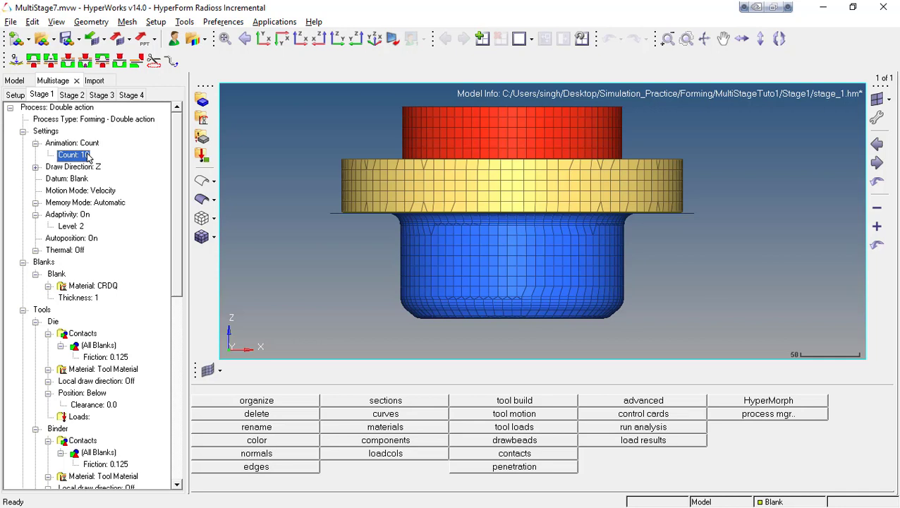
{"action": "left_click", "coordinate": [93, 167]}
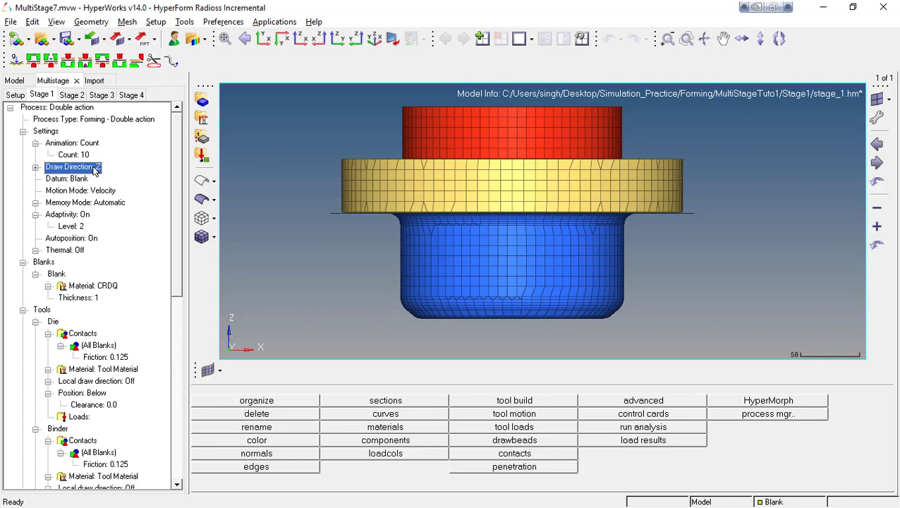
{"action": "left_click", "coordinate": [35, 167]}
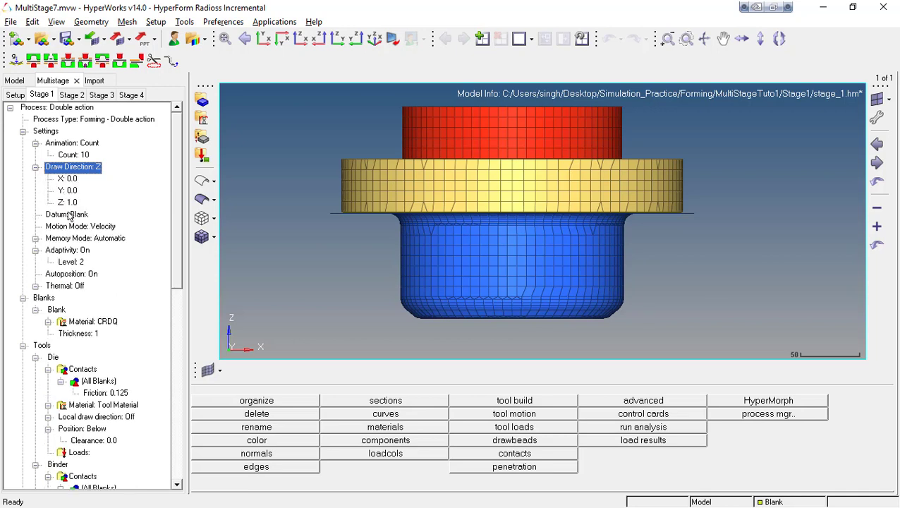
Review the stage 1 process settings: datum options, motion mode, memory mode, adaptivity level and thermal option.
{"action": "left_click", "coordinate": [35, 167]}
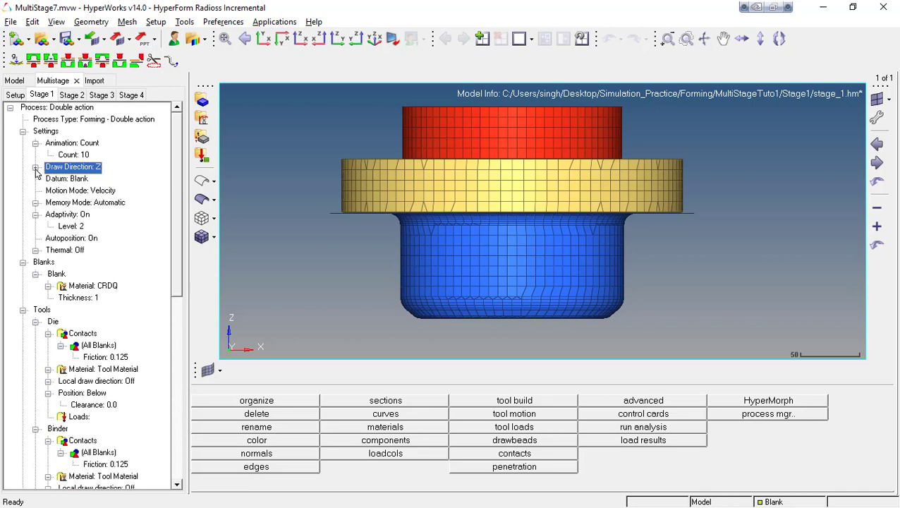
{"action": "left_click", "coordinate": [70, 181]}
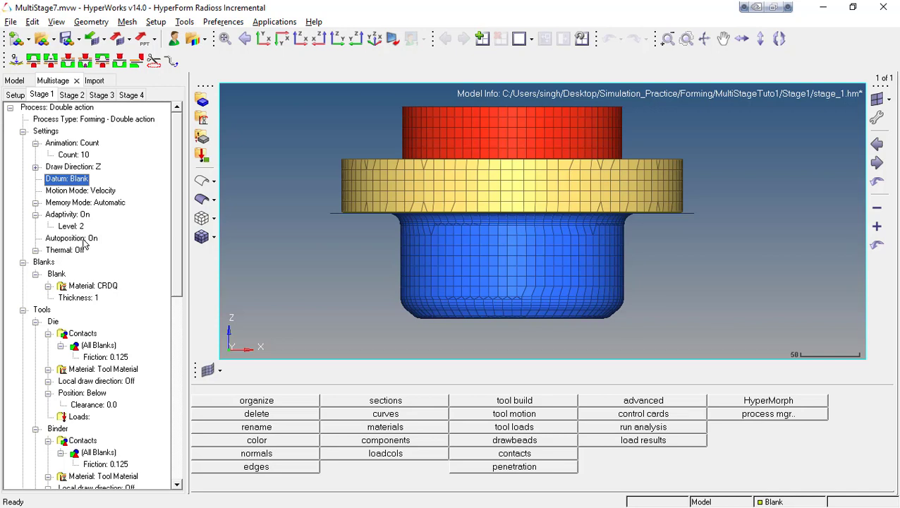
{"action": "right_click_drag", "start_coordinate": [464, 202], "coordinate": [469, 213], "text": "ctrl"}
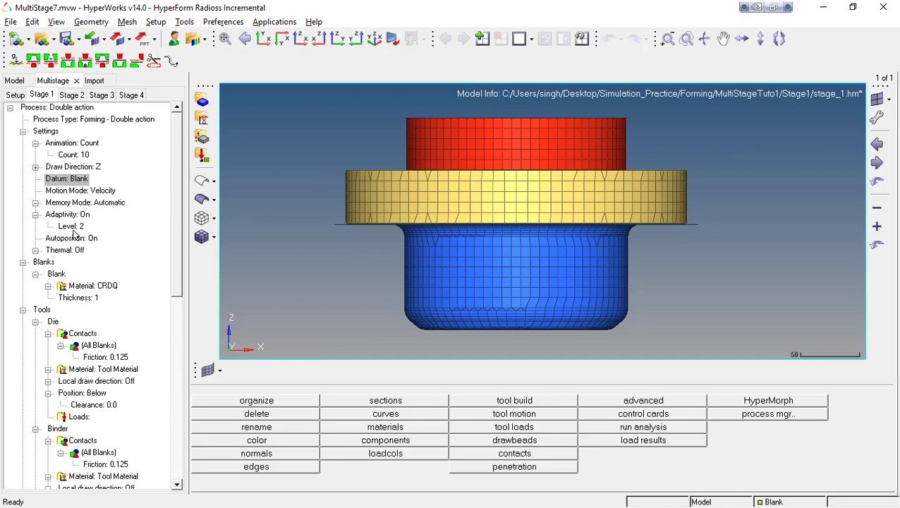
{"action": "left_click", "coordinate": [76, 181]}
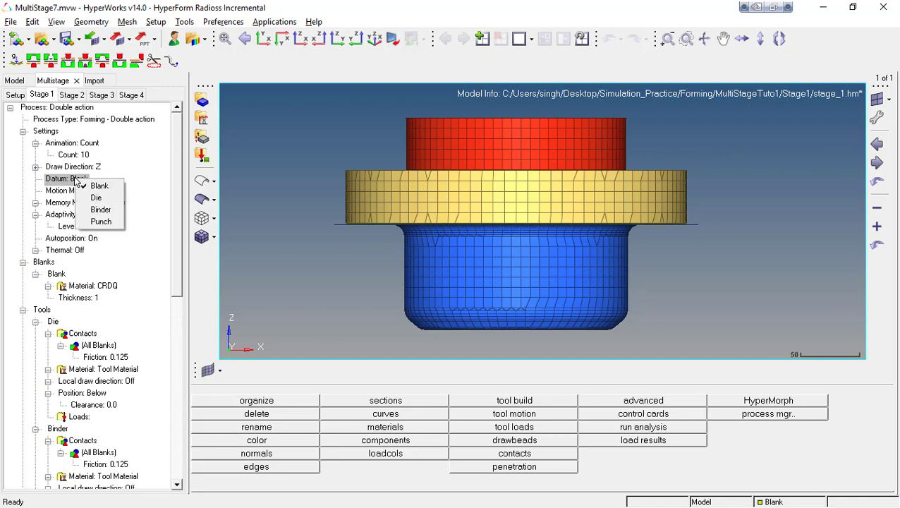
{"action": "left_click", "coordinate": [142, 207]}
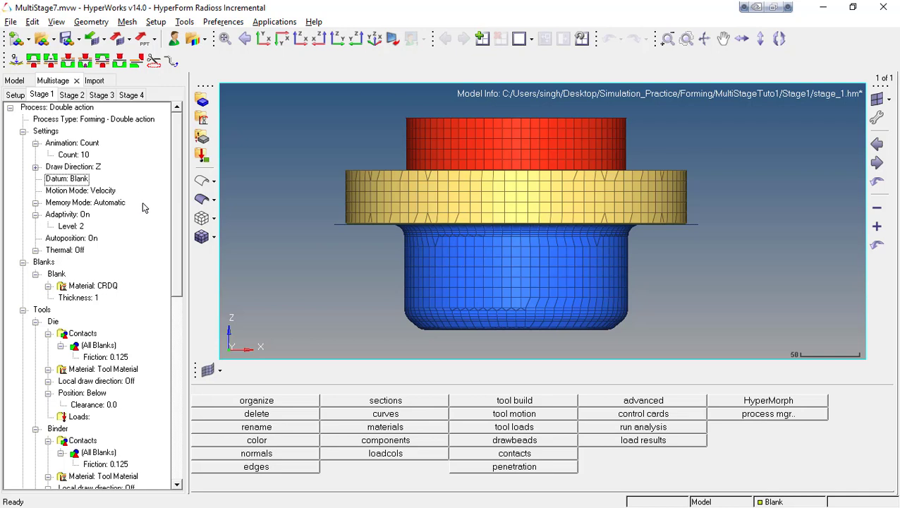
{"action": "left_click", "coordinate": [91, 197]}
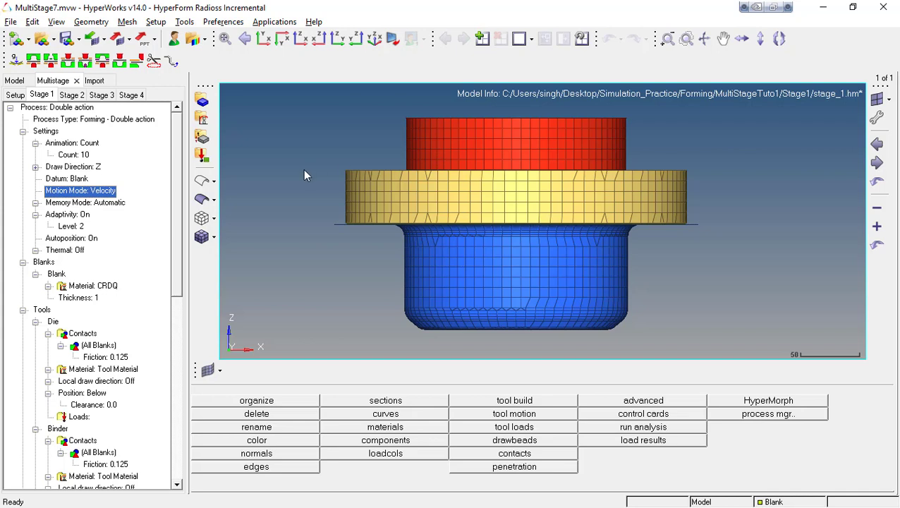
{"action": "left_click", "coordinate": [93, 204]}
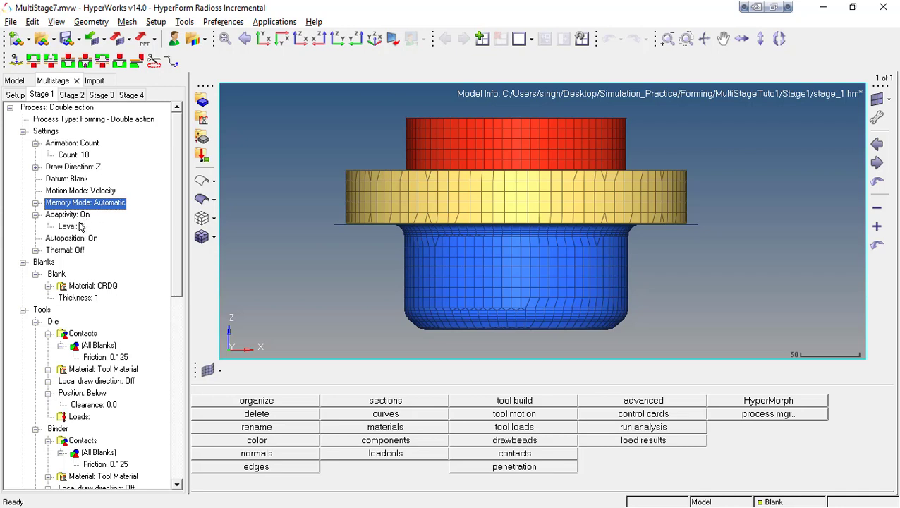
{"action": "left_click", "coordinate": [78, 227]}
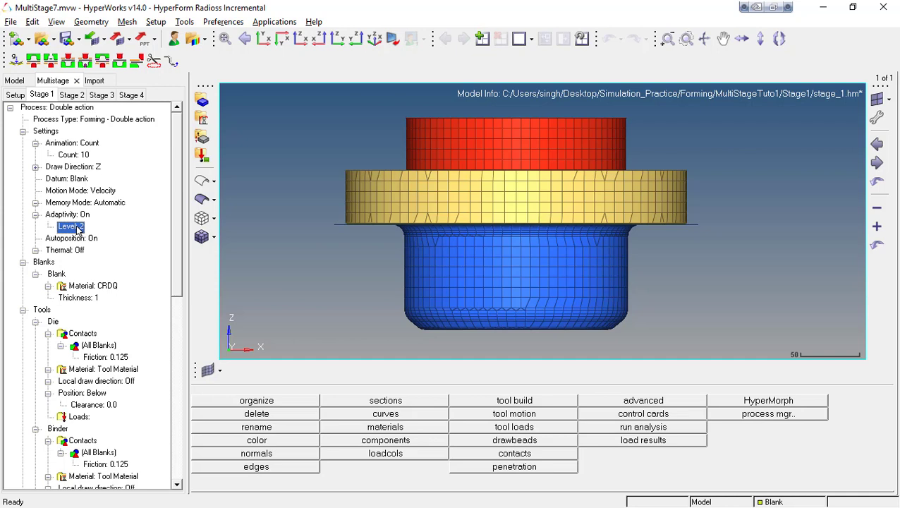
{"action": "scroll", "coordinate": [173, 219], "scroll_direction": "down", "scroll_amount": 1}
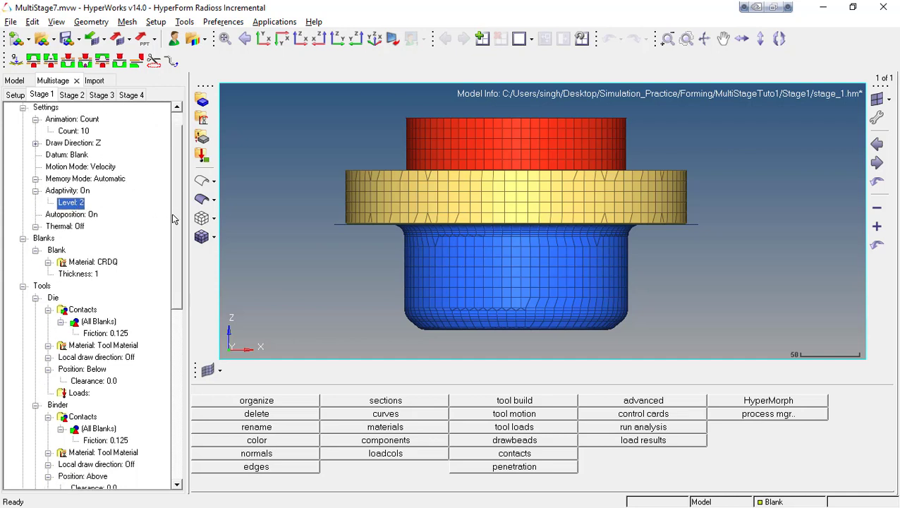
{"action": "scroll", "coordinate": [173, 218], "scroll_direction": "down", "scroll_amount": 1}
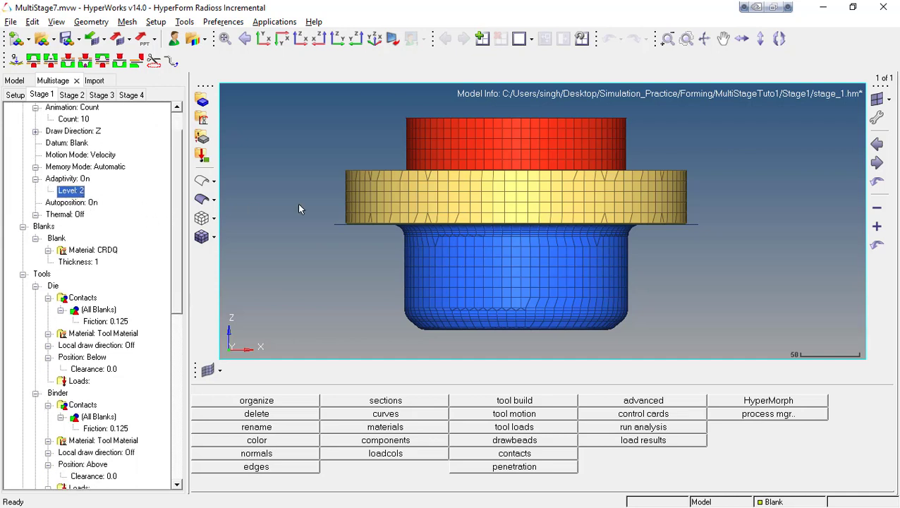
{"action": "left_click", "coordinate": [71, 217]}
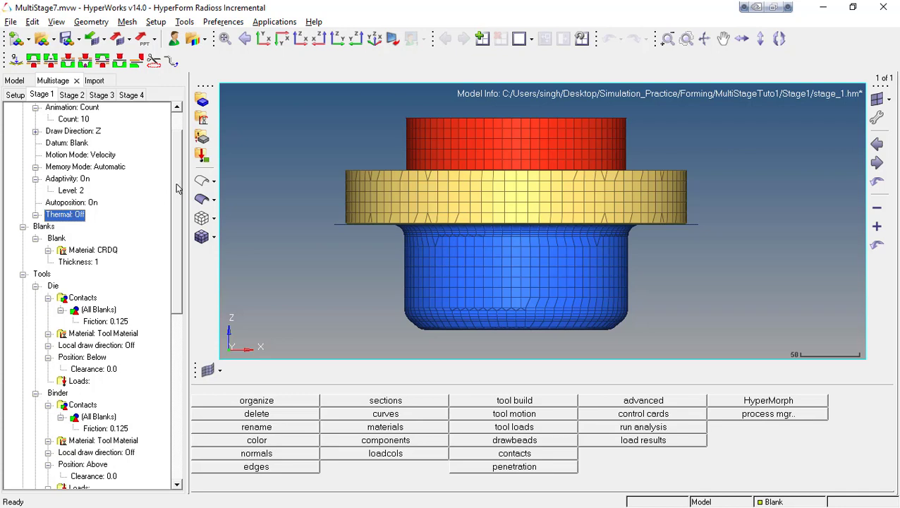
Assign the MyCRDQ steel from the Radioss system material database to the stage 1 blank.
{"action": "scroll", "coordinate": [180, 190], "scroll_direction": "down", "scroll_amount": 1}
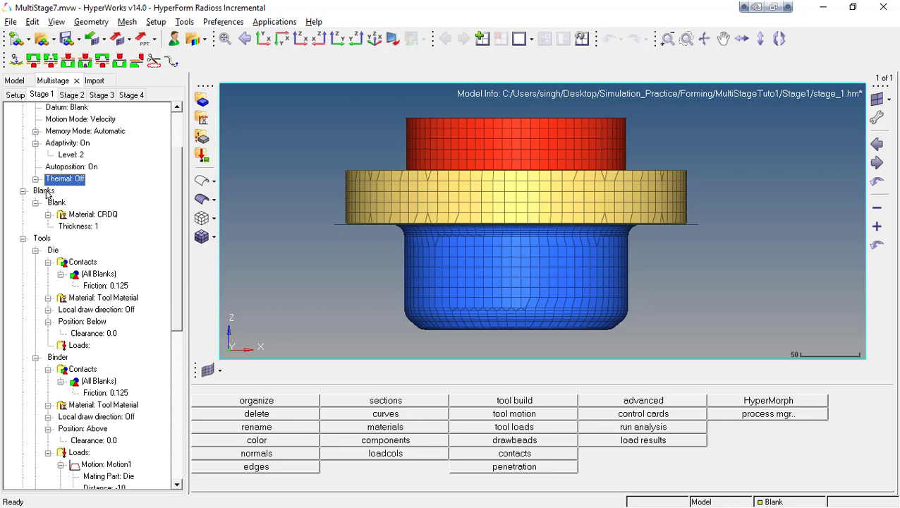
{"action": "left_click", "coordinate": [94, 215]}
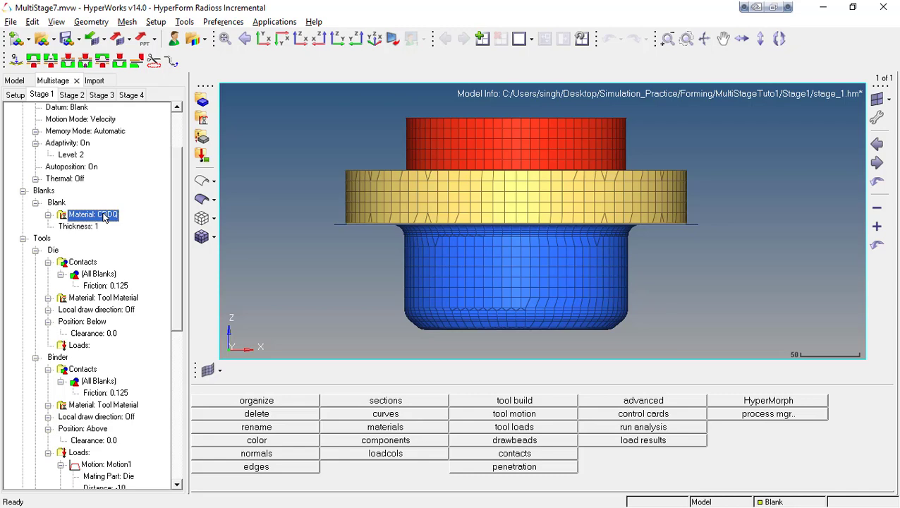
{"action": "right_click", "coordinate": [104, 218]}
{"action": "left_click", "coordinate": [129, 221]}
{"action": "left_click_drag", "start_coordinate": [227, 32], "coordinate": [372, 31]}
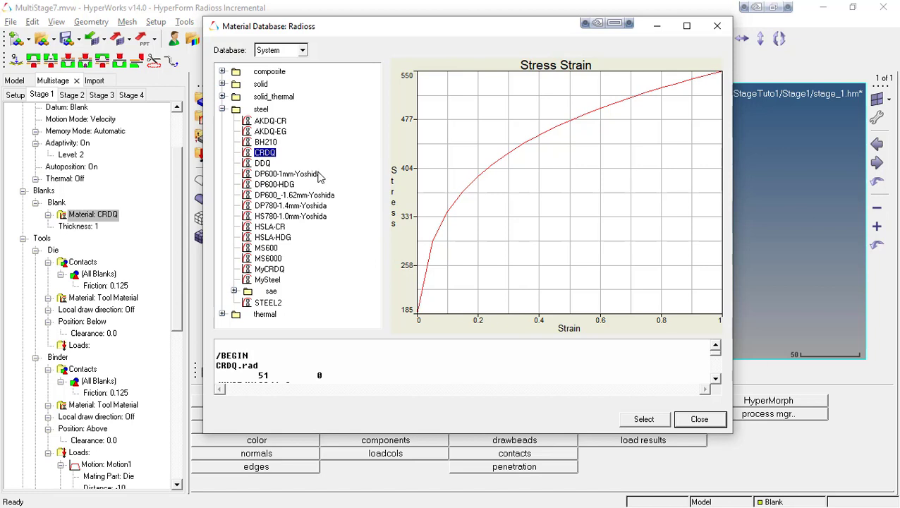
{"action": "left_click", "coordinate": [275, 272]}
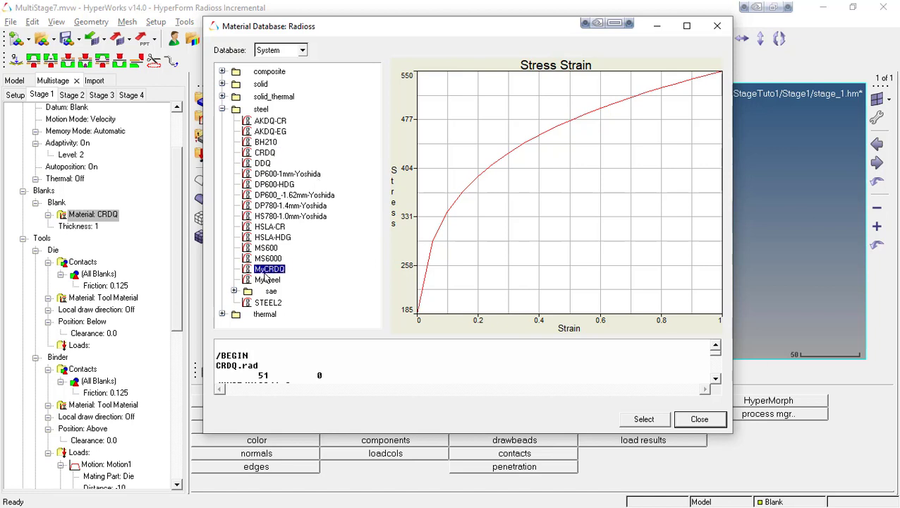
{"action": "left_click", "coordinate": [267, 282]}
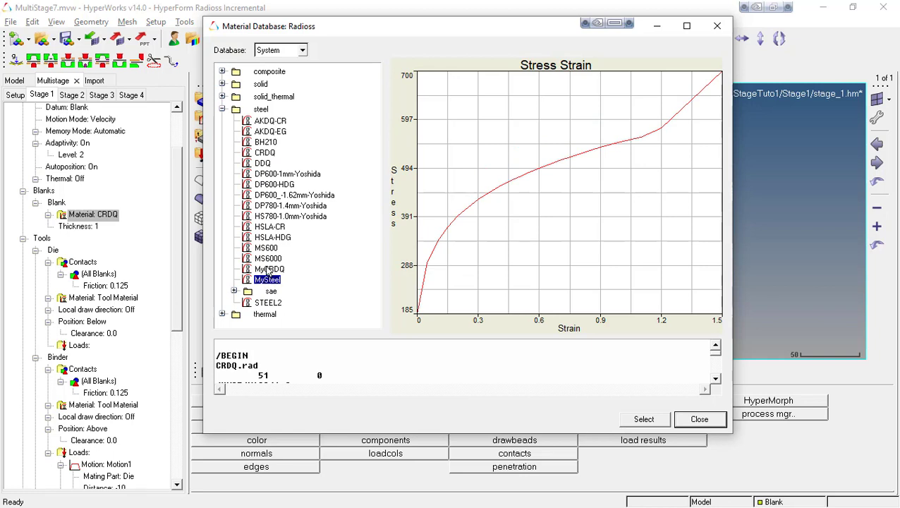
{"action": "left_click", "coordinate": [270, 269]}
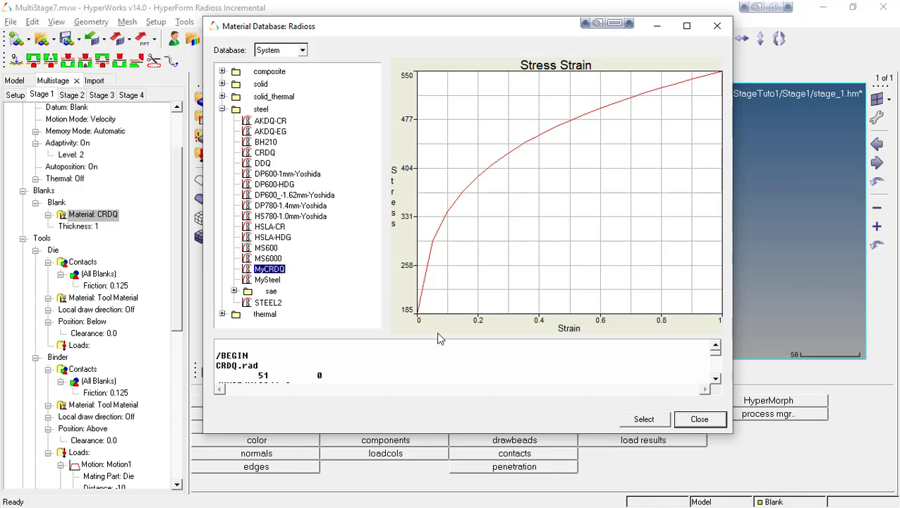
{"action": "left_click", "coordinate": [643, 418]}
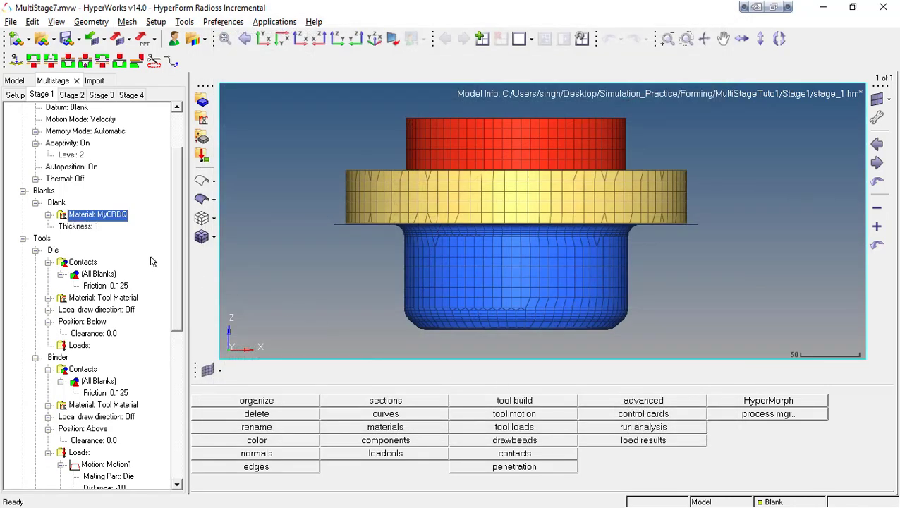
Check the stage 1 blank's thickness, and collapse the Blanks and Settings branches of the process tree.
{"action": "left_click", "coordinate": [99, 227]}
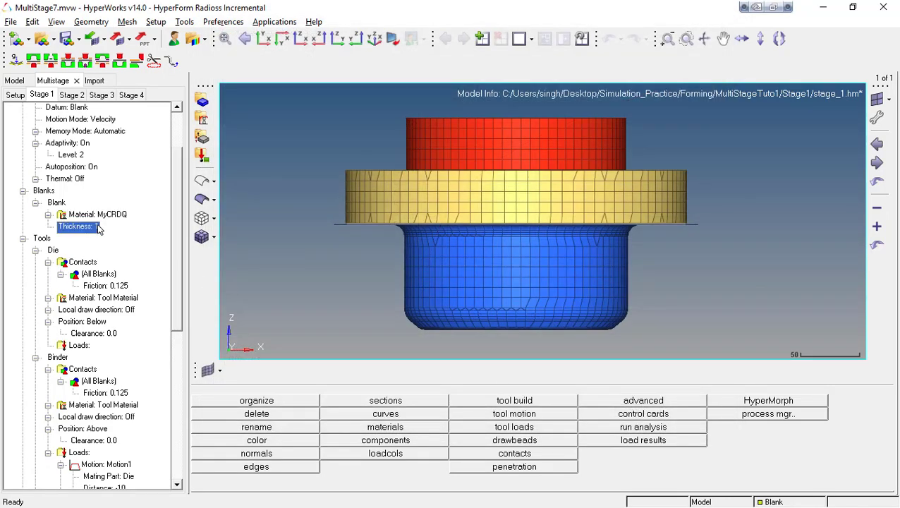
{"action": "left_click", "coordinate": [98, 226]}
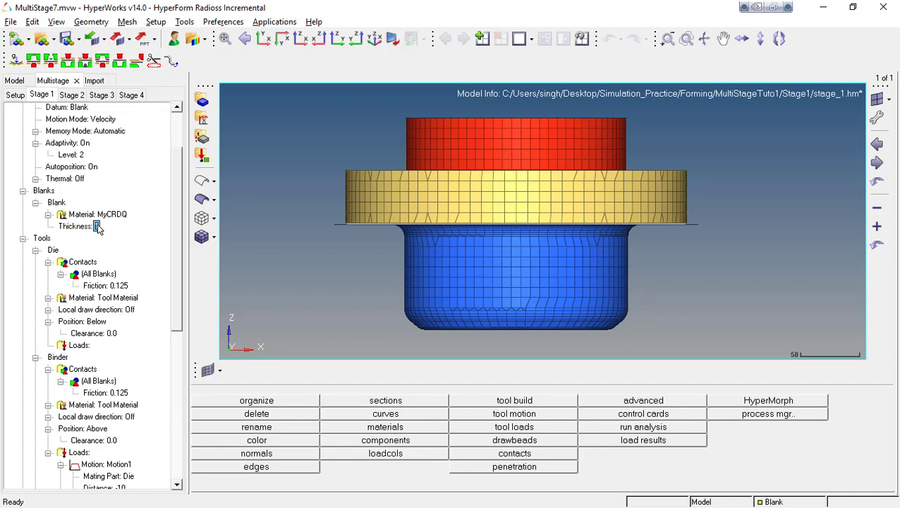
{"action": "scroll", "coordinate": [98, 229], "scroll_direction": "down", "scroll_amount": 1}
{"action": "left_click", "coordinate": [23, 155]}
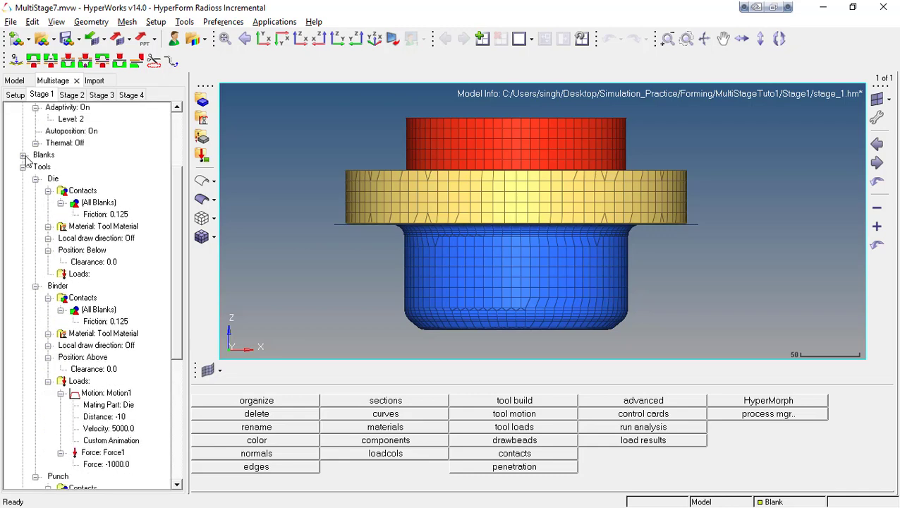
{"action": "scroll", "coordinate": [49, 171], "scroll_direction": "up", "scroll_amount": 3}
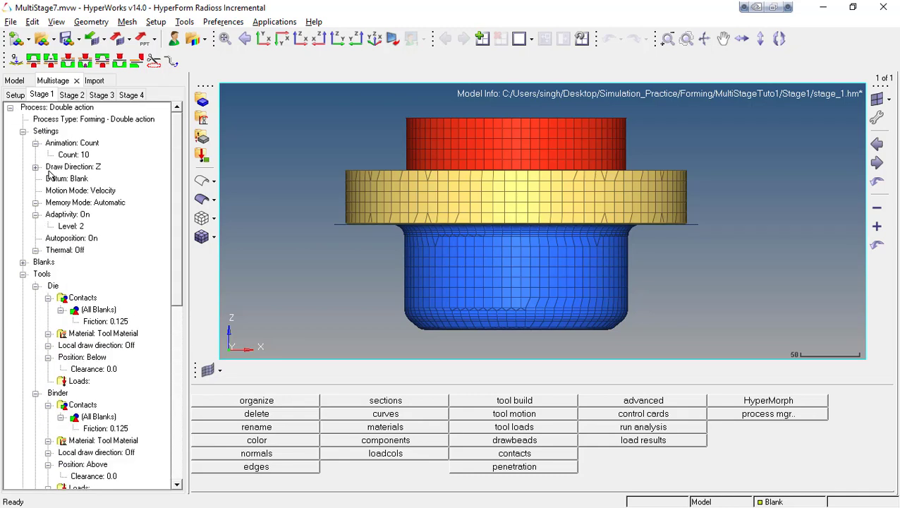
{"action": "left_click", "coordinate": [22, 132]}
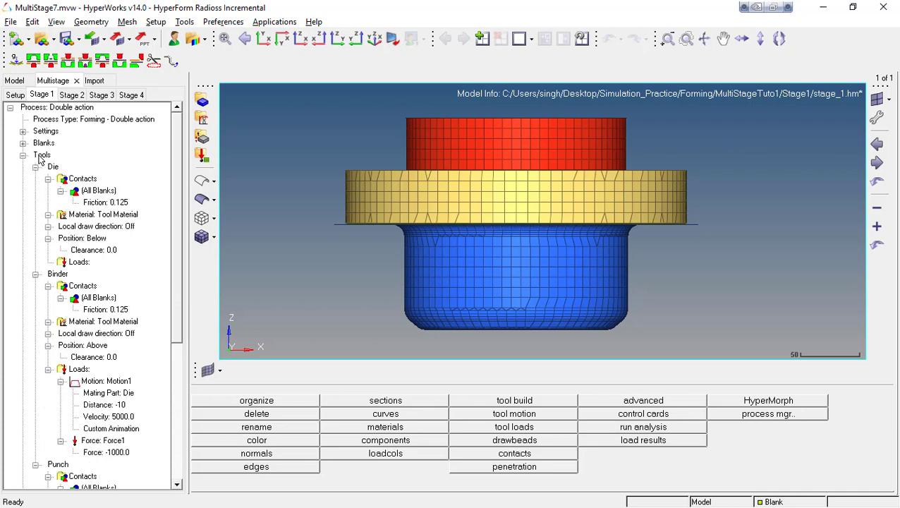
Examine the stage 1 die's blank contact and its options, friction, tool material, position and loads.
{"action": "scroll", "coordinate": [90, 314], "scroll_direction": "down", "scroll_amount": 4}
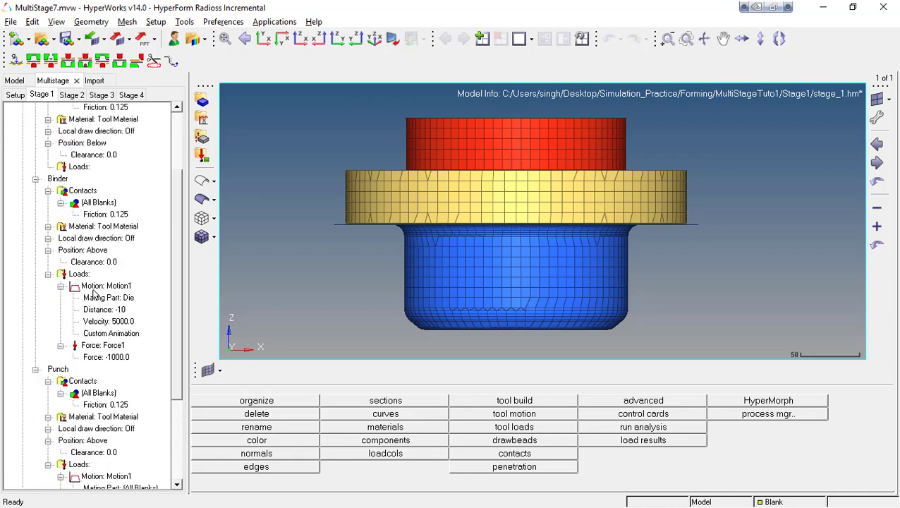
{"action": "scroll", "coordinate": [99, 387], "scroll_direction": "up", "scroll_amount": 4}
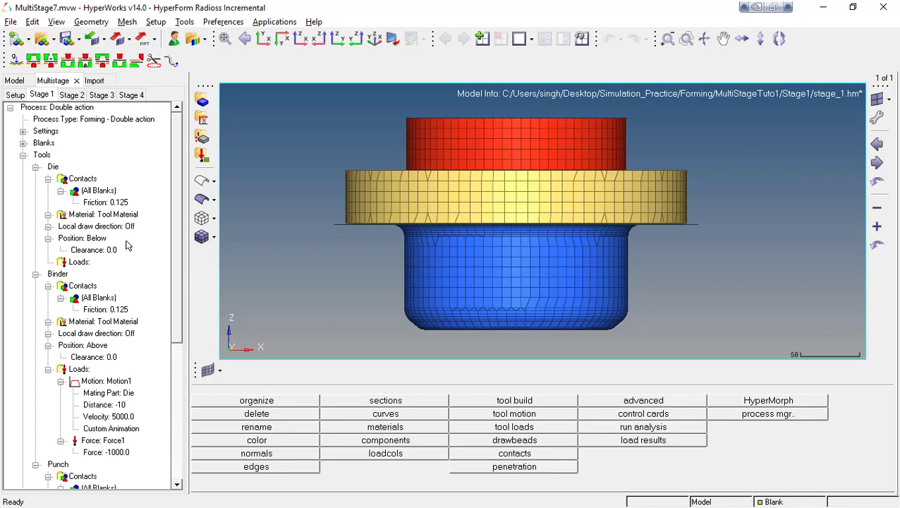
{"action": "left_click", "coordinate": [99, 191]}
{"action": "right_click", "coordinate": [99, 192]}
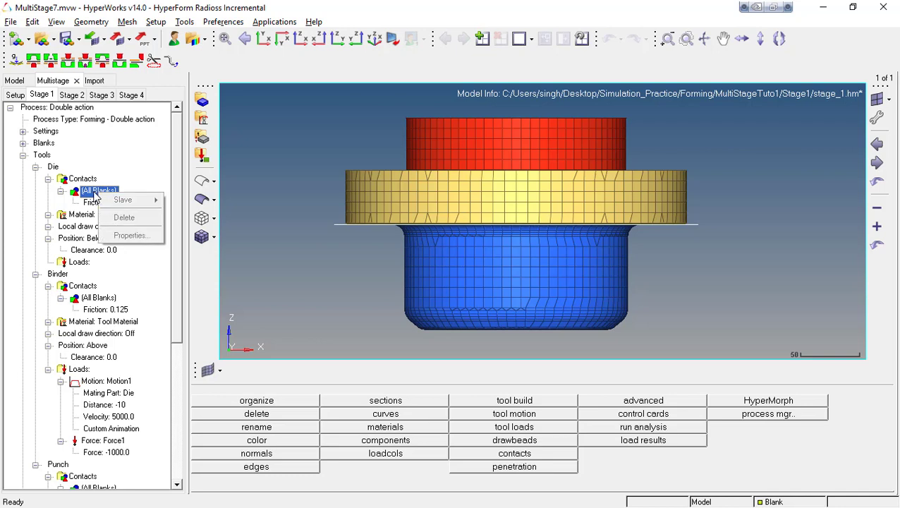
{"action": "left_click", "coordinate": [101, 194]}
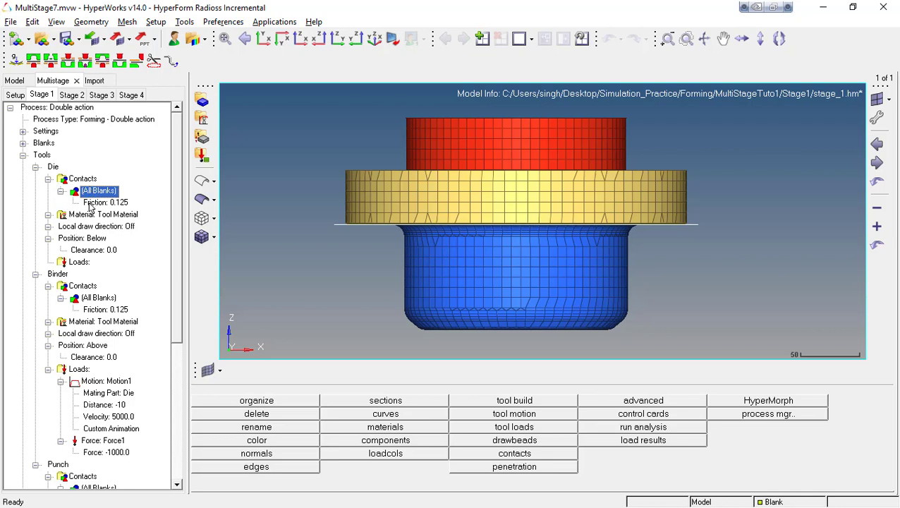
{"action": "left_click", "coordinate": [111, 203]}
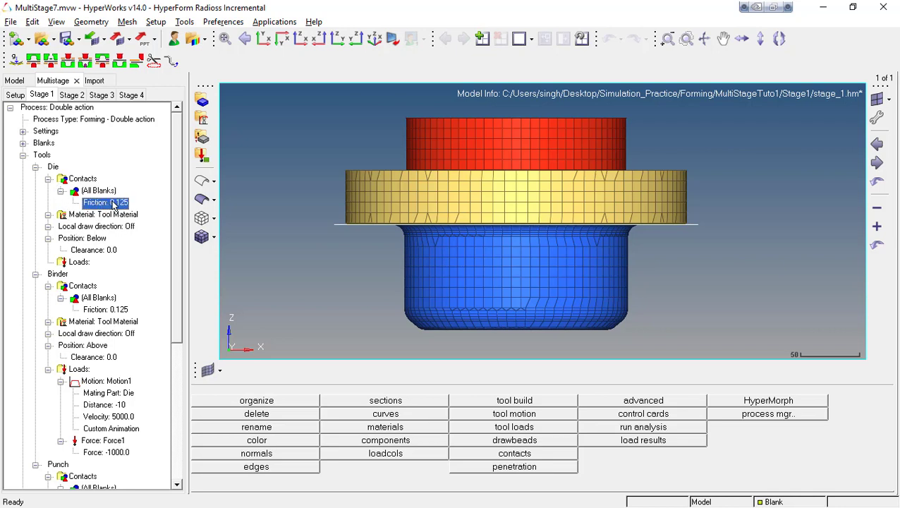
{"action": "left_click", "coordinate": [35, 168]}
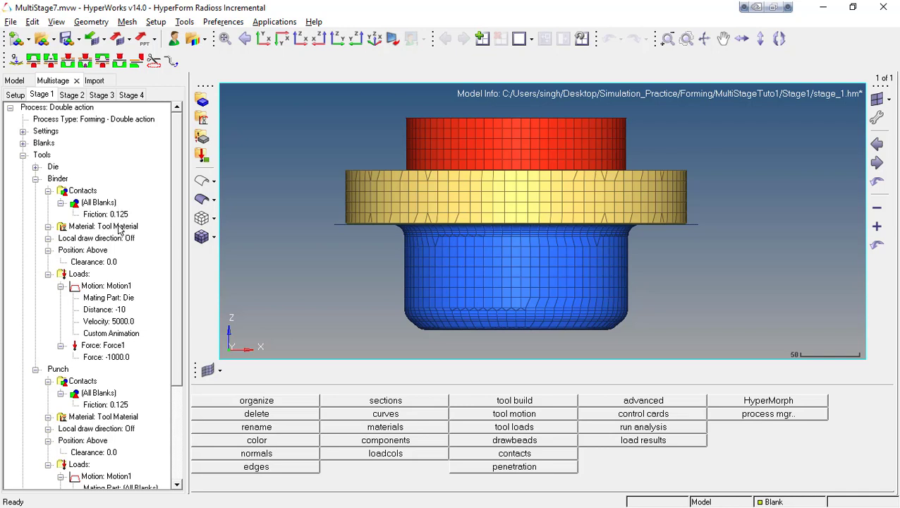
{"action": "left_click", "coordinate": [35, 167]}
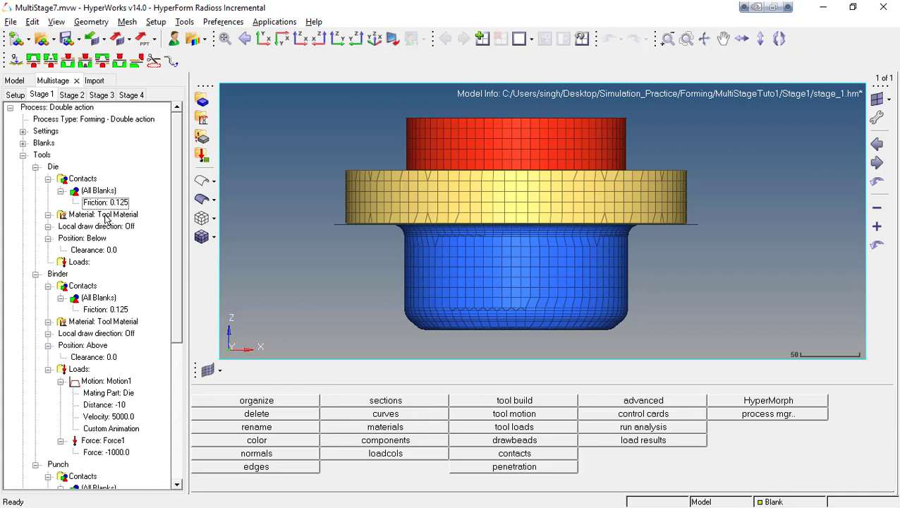
{"action": "left_click", "coordinate": [35, 166]}
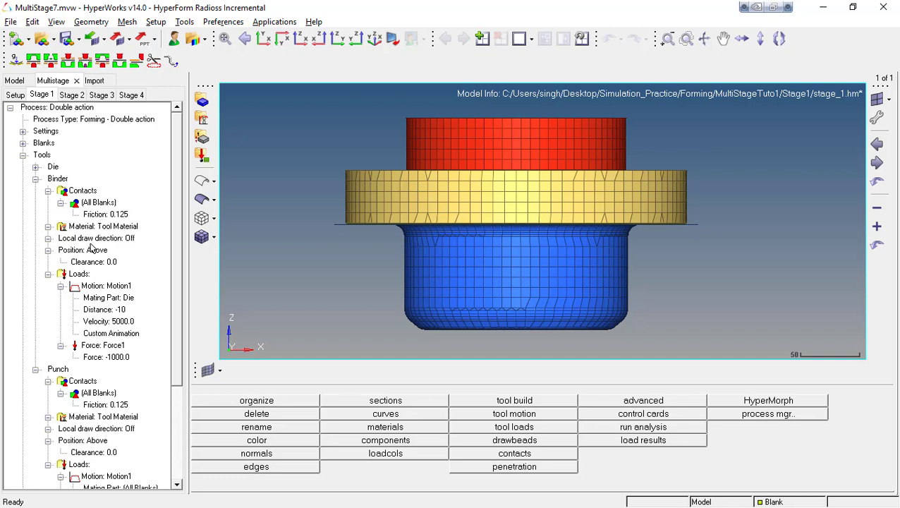
{"action": "left_click", "coordinate": [35, 166]}
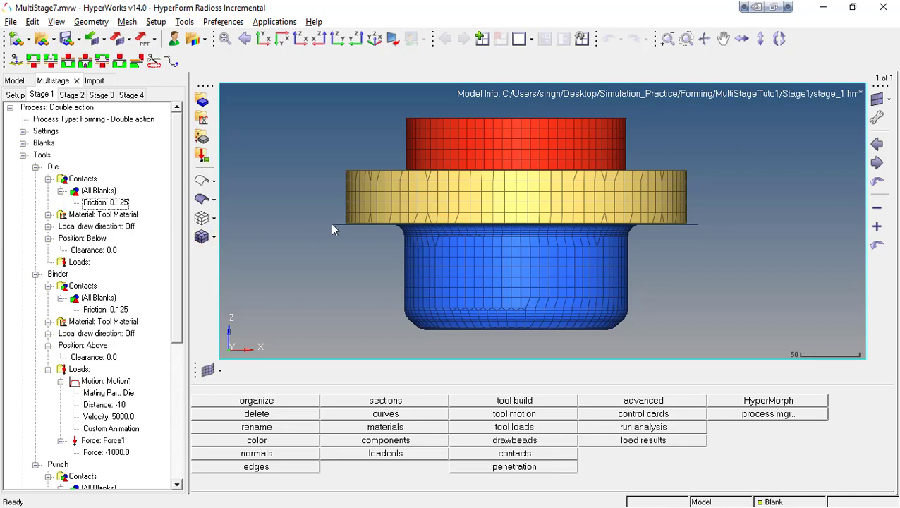
Set the velocity of the stage 1 binder's motion towards the die to 1000.
{"action": "left_click", "coordinate": [35, 167]}
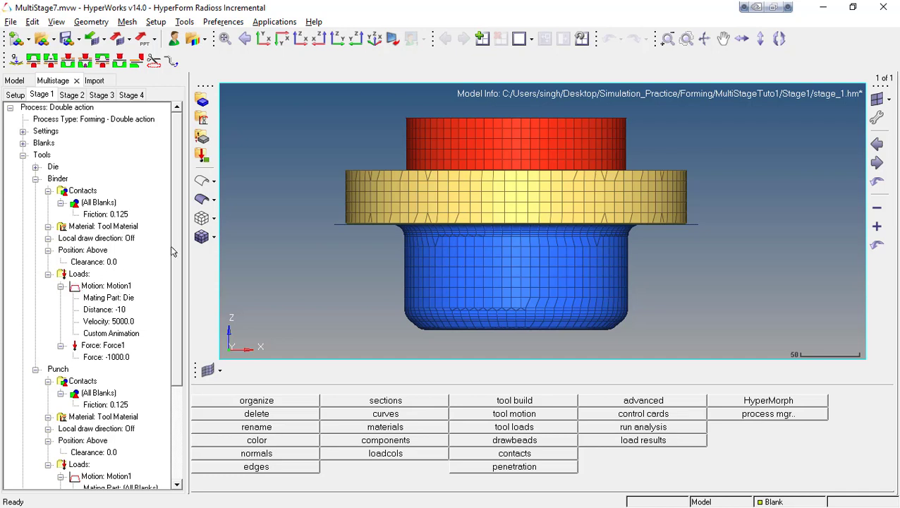
{"action": "scroll", "coordinate": [180, 260], "scroll_direction": "down", "scroll_amount": 1}
{"action": "scroll", "coordinate": [180, 260], "scroll_direction": "down", "scroll_amount": 1}
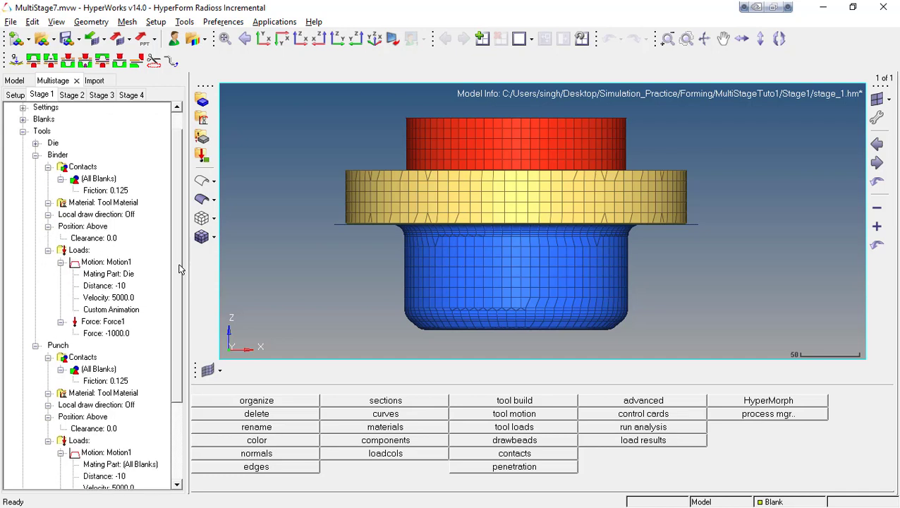
{"action": "left_click", "coordinate": [106, 285]}
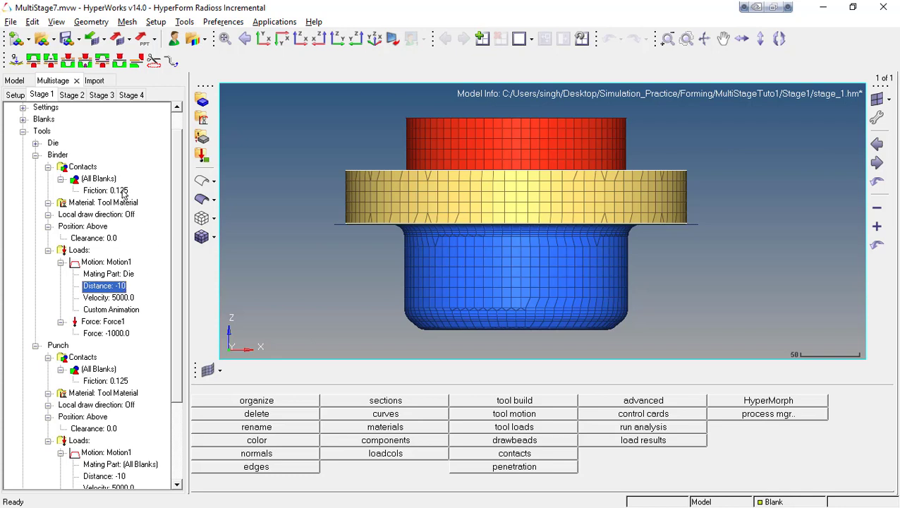
{"action": "left_click", "coordinate": [24, 109]}
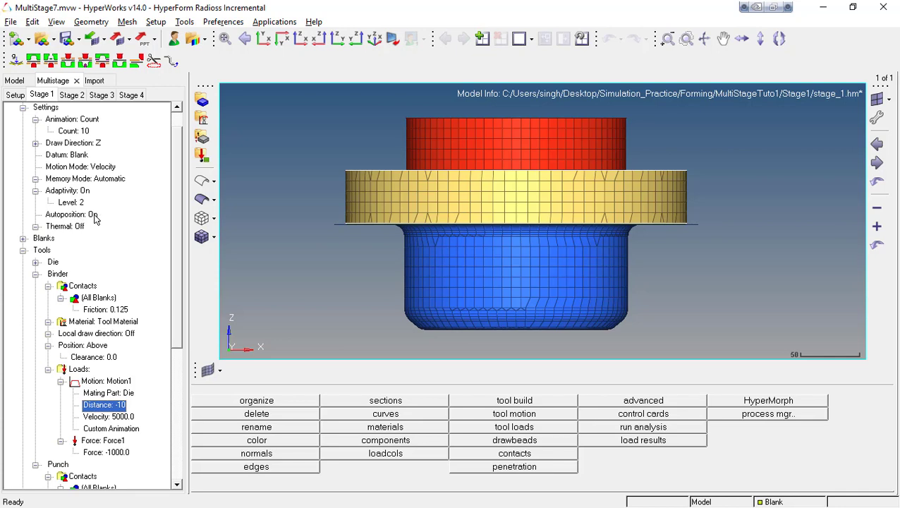
{"action": "left_click", "coordinate": [24, 108]}
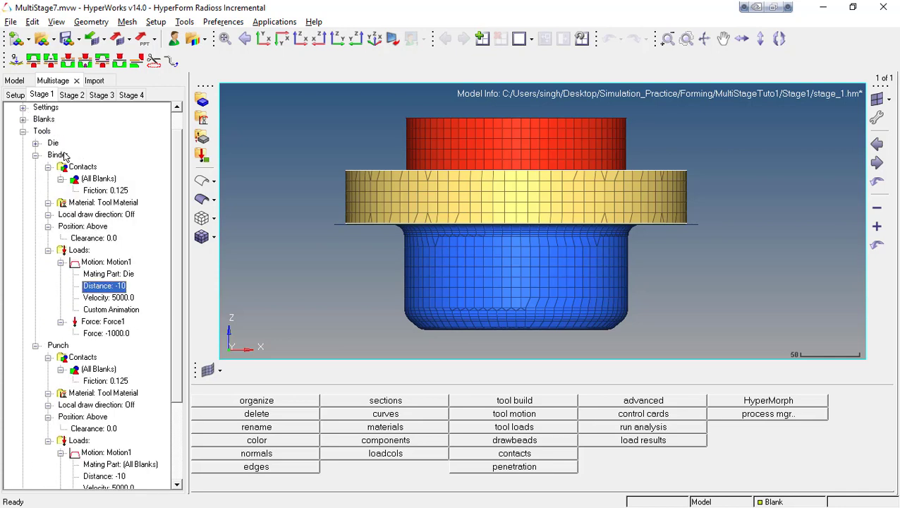
{"action": "left_click", "coordinate": [123, 299]}
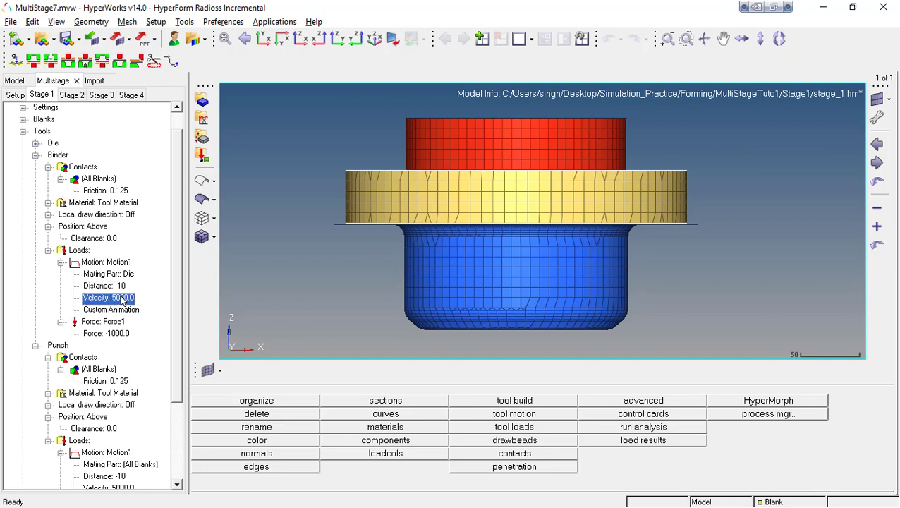
{"action": "left_click", "coordinate": [123, 298]}
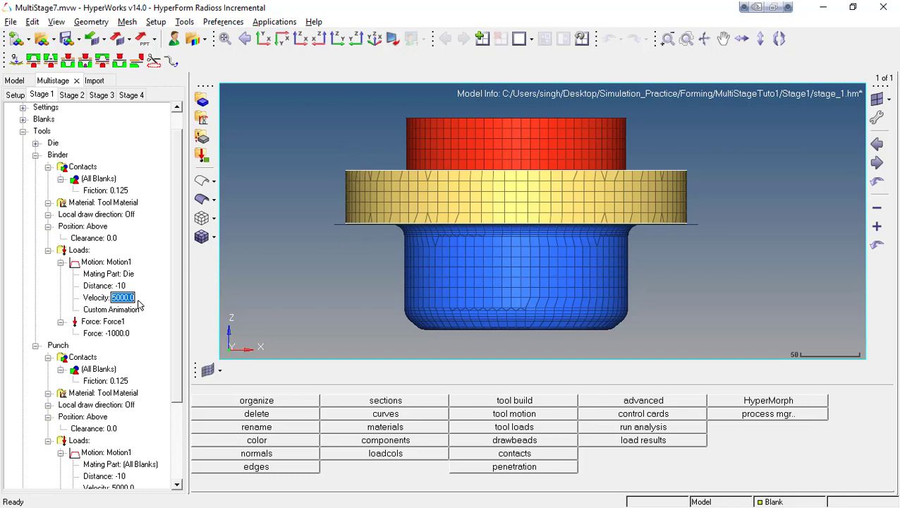
{"action": "type", "text": "1000"}
{"action": "key", "text": "Return"}
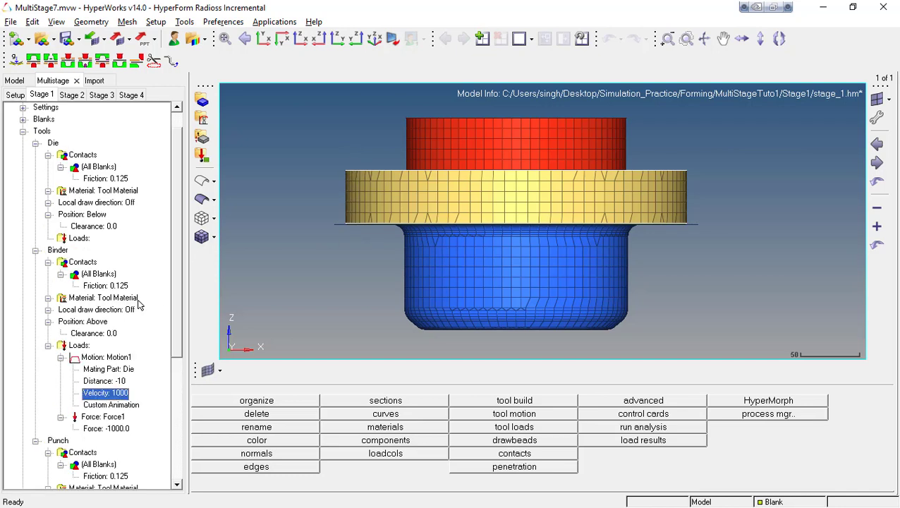
Set the stage 1 binder's force load, Force1, to -30000.0.
{"action": "scroll", "coordinate": [174, 285], "scroll_direction": "down", "scroll_amount": 1}
{"action": "left_click_drag", "start_coordinate": [174, 285], "coordinate": [175, 342]}
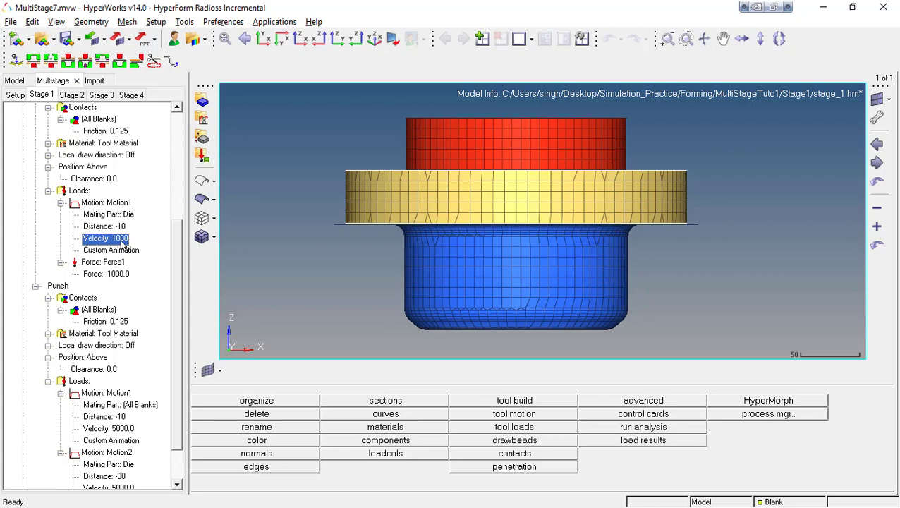
{"action": "left_click", "coordinate": [120, 275]}
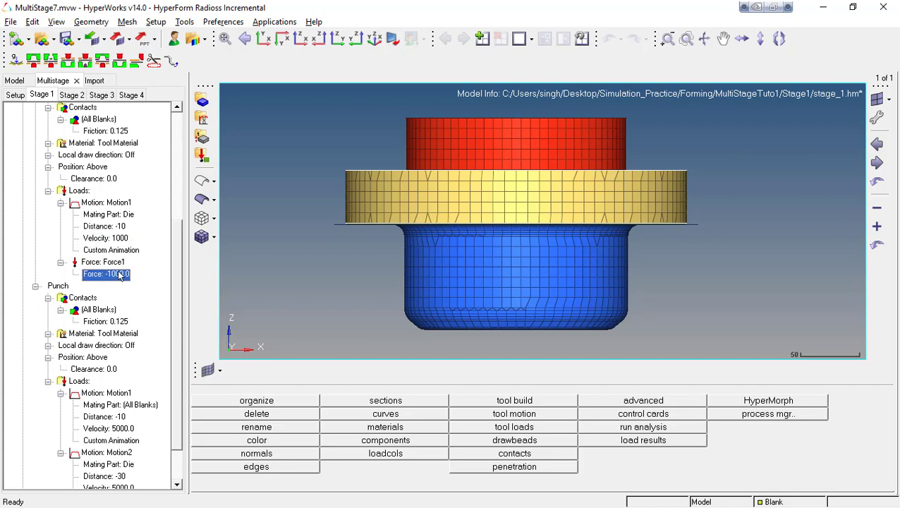
{"action": "left_click", "coordinate": [120, 275]}
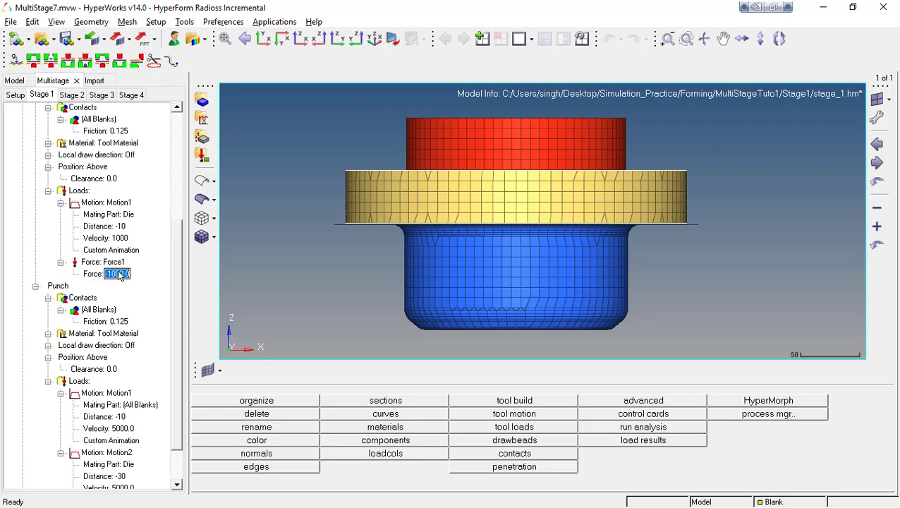
{"action": "left_click", "coordinate": [114, 273]}
{"action": "key", "text": "BackSpace"}
{"action": "type", "text": "30"}
{"action": "key", "text": "Return"}
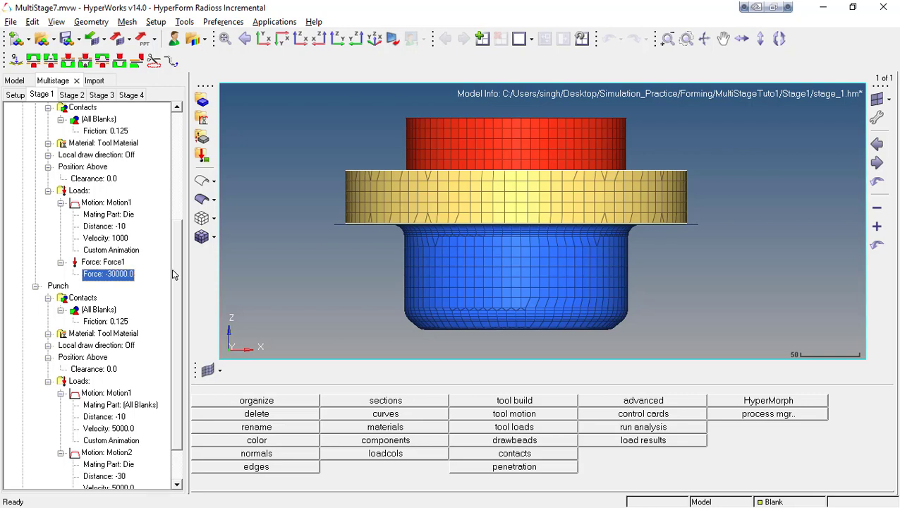
Set the velocity of both stage 1 punch motions, Motion1 and Motion2, to 1000.
{"action": "scroll", "coordinate": [178, 249], "scroll_direction": "down", "scroll_amount": 1}
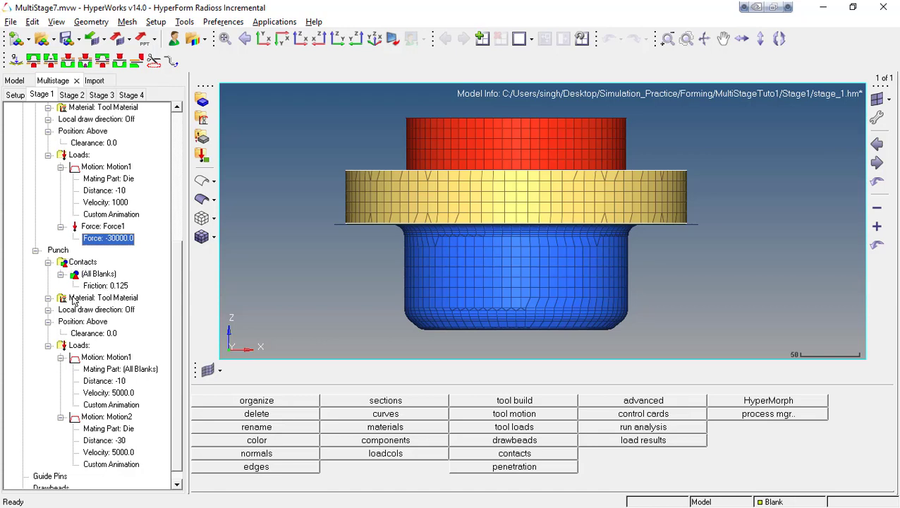
{"action": "left_click", "coordinate": [48, 263]}
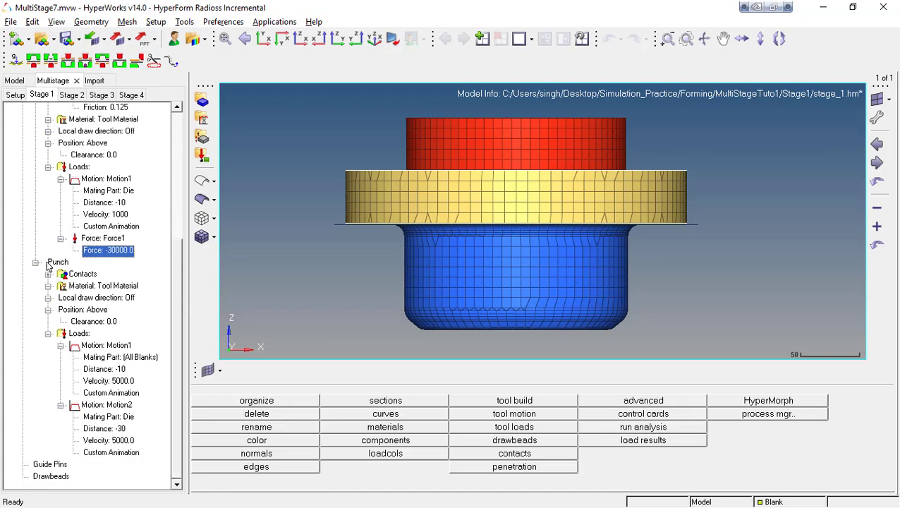
{"action": "left_click", "coordinate": [117, 384]}
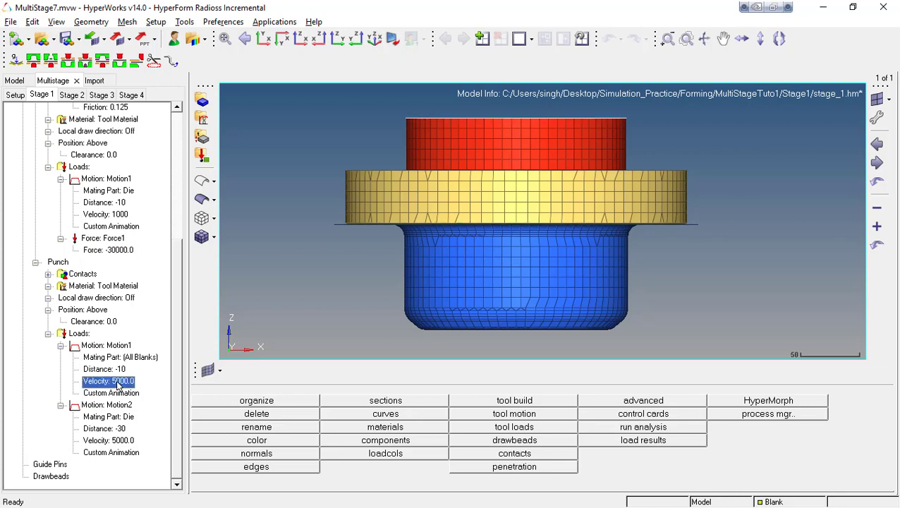
{"action": "left_click", "coordinate": [118, 384]}
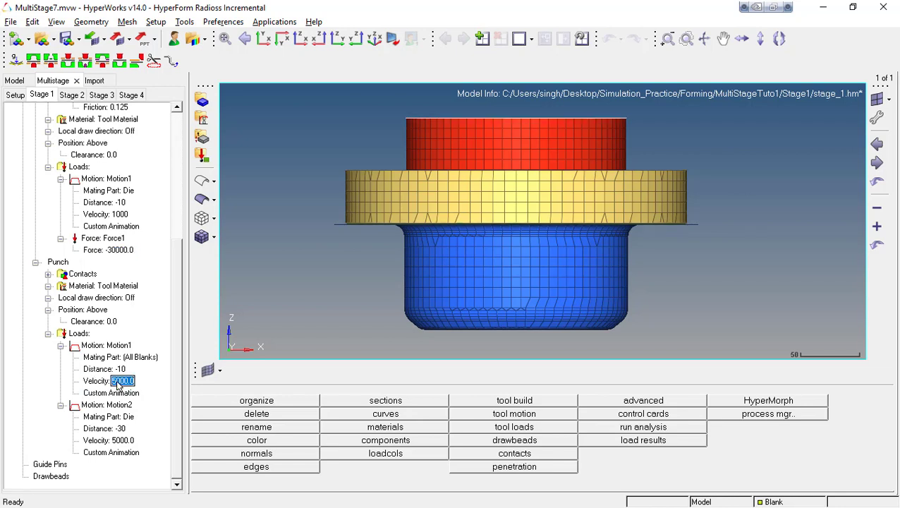
{"action": "type", "text": "1000"}
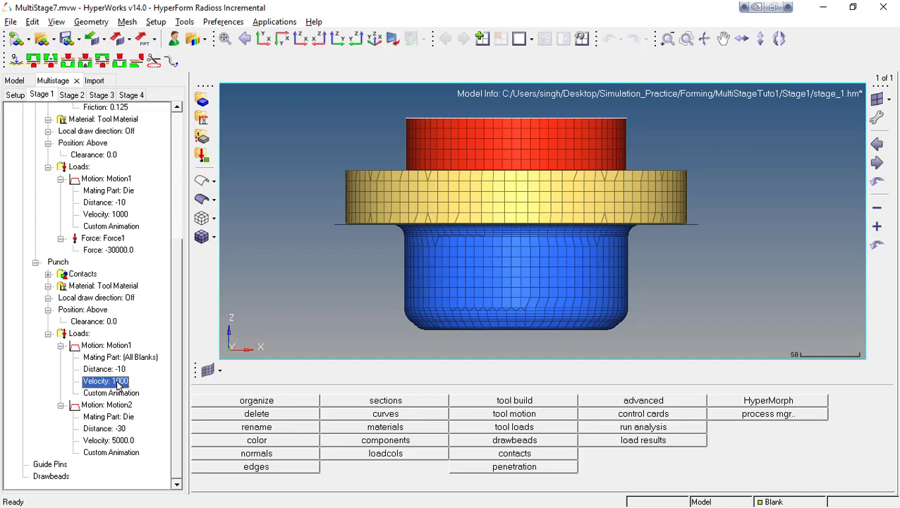
{"action": "left_click", "coordinate": [124, 441]}
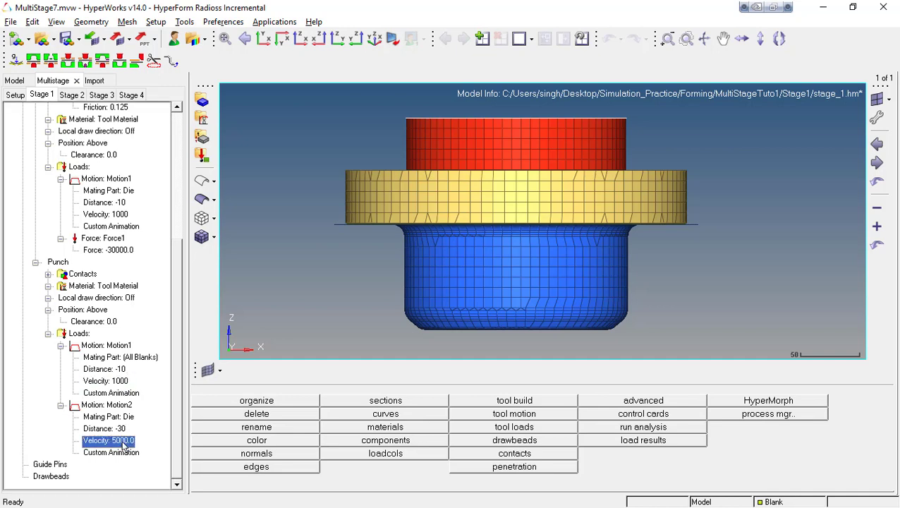
{"action": "left_click", "coordinate": [124, 442]}
{"action": "type", "text": "1000"}
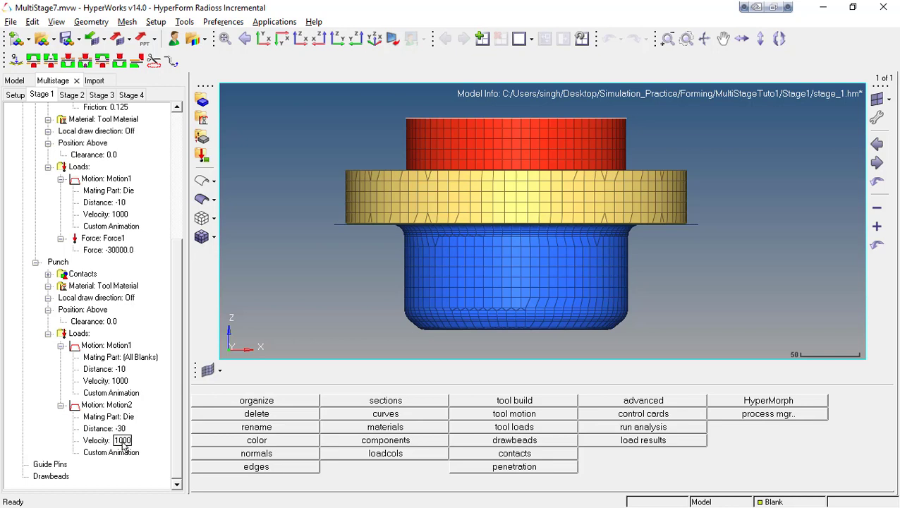
{"action": "key", "text": "Return"}
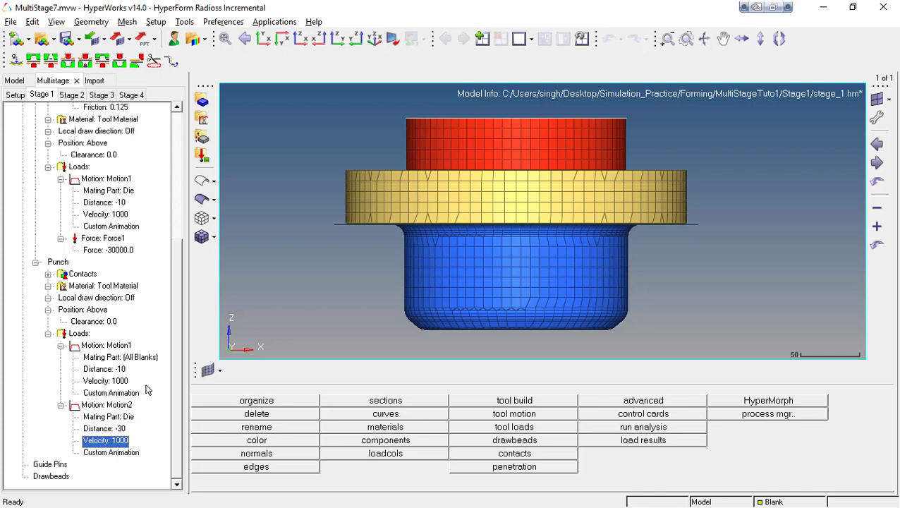
Collapse the punch, die and binder branches of the stage 1 process tree, and switch to the stage 2 process.
{"action": "left_click", "coordinate": [35, 261]}
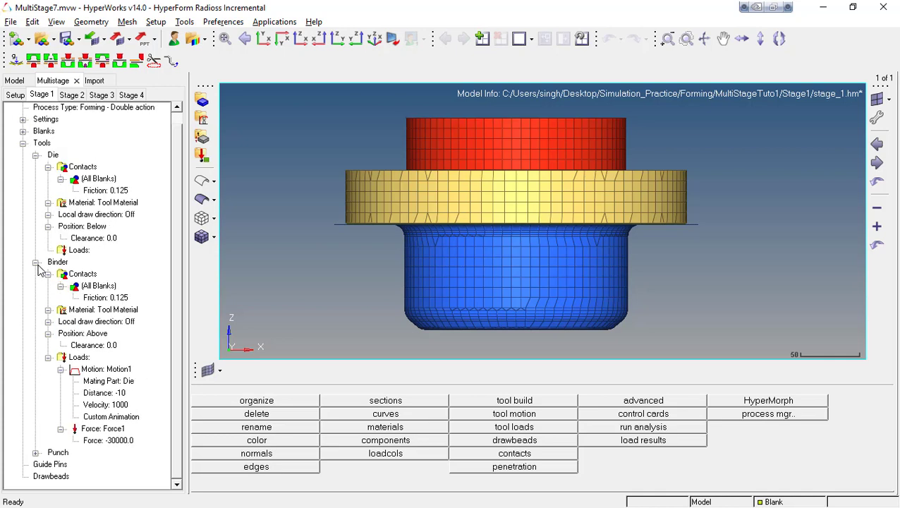
{"action": "scroll", "coordinate": [40, 268], "scroll_direction": "up", "scroll_amount": 1}
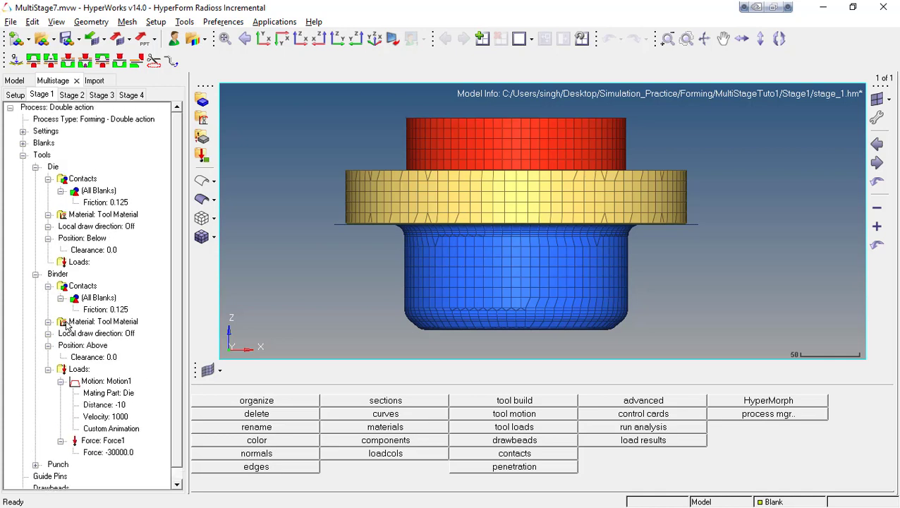
{"action": "left_click", "coordinate": [35, 167]}
{"action": "left_click", "coordinate": [35, 179]}
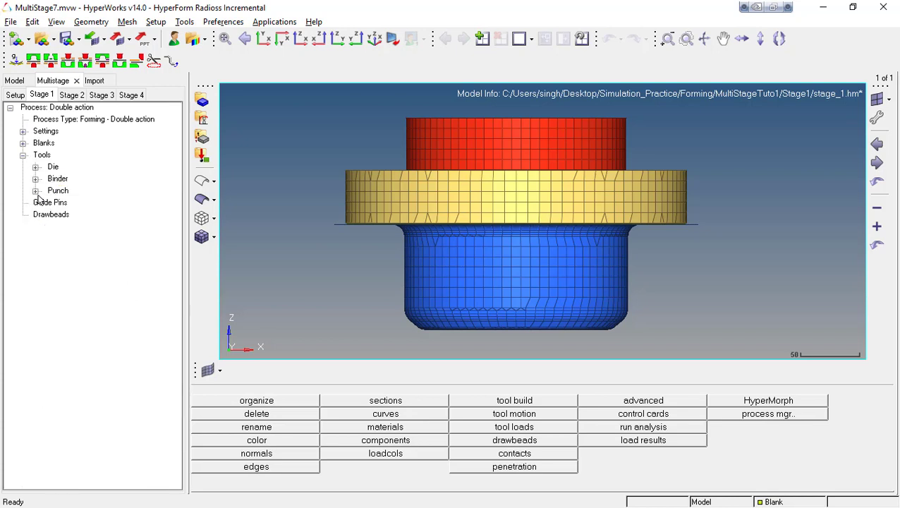
{"action": "left_click", "coordinate": [70, 94]}
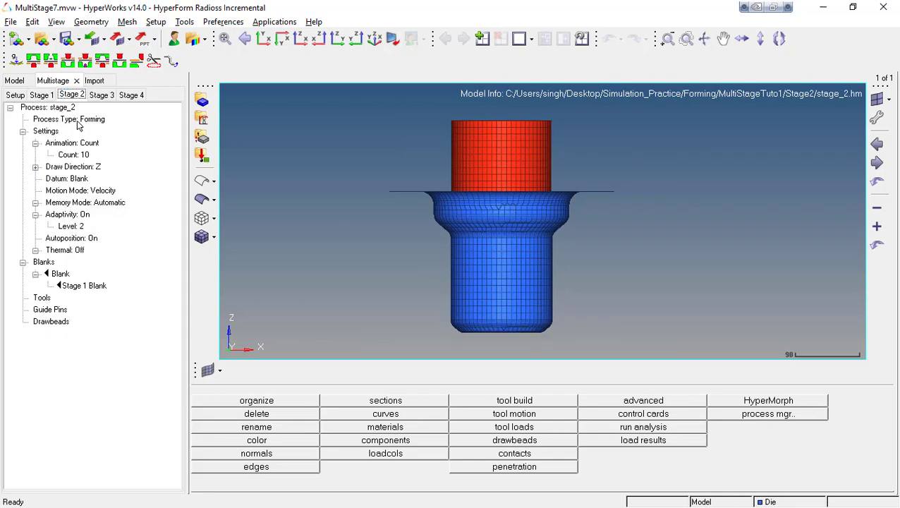
Change the process type of Stage 2 to Forming with the Crashform option.
{"action": "left_click", "coordinate": [78, 120]}
{"action": "right_click", "coordinate": [78, 121]}
{"action": "mouse_move", "coordinate": [109, 142]}
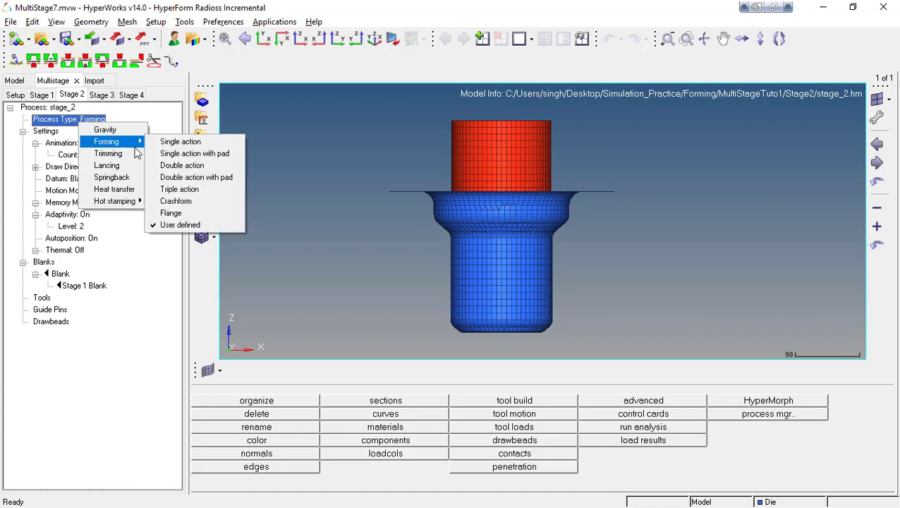
{"action": "left_click", "coordinate": [176, 202]}
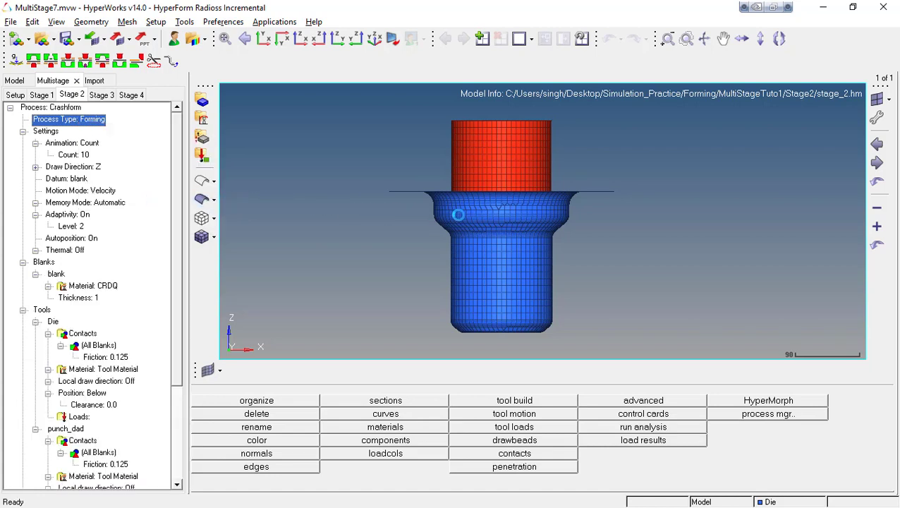
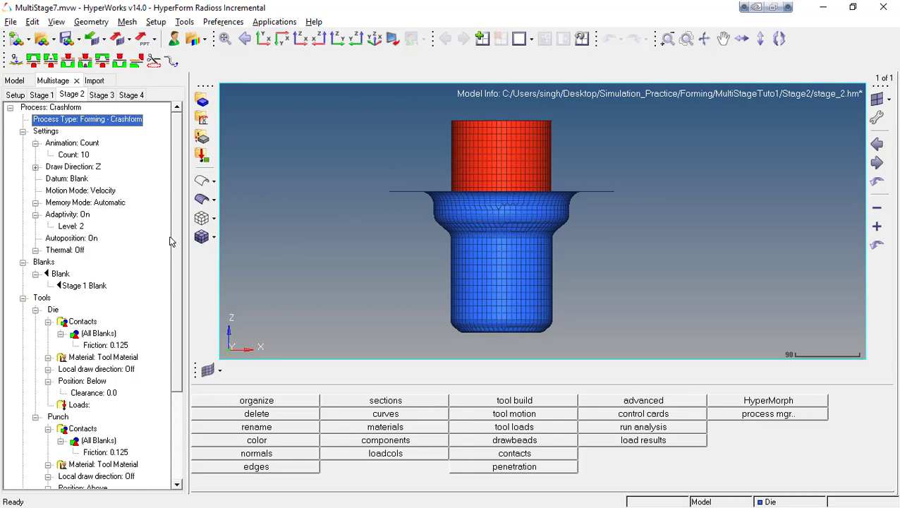
Set the velocity of the punch's Motion1 load in Stage 2 to 1000.
{"action": "scroll", "coordinate": [176, 233], "scroll_direction": "down", "scroll_amount": 2}
{"action": "scroll", "coordinate": [182, 307], "scroll_direction": "down", "scroll_amount": 1}
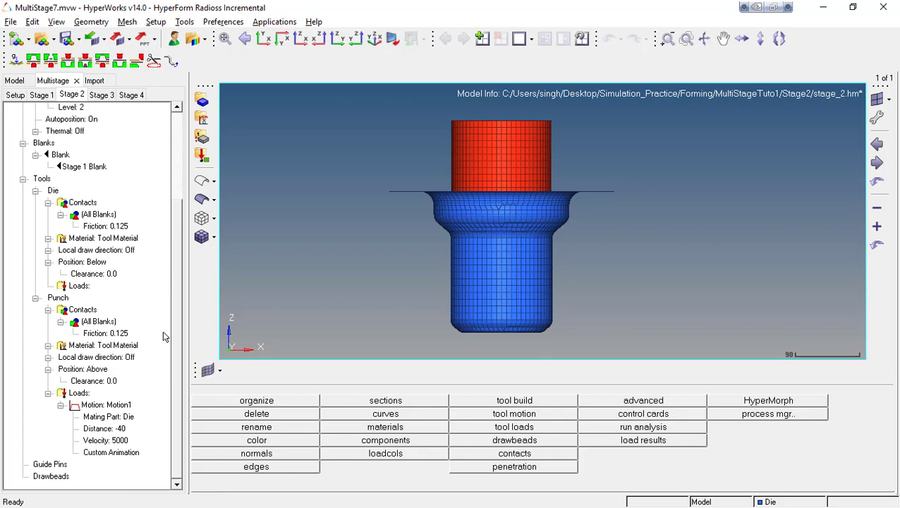
{"action": "left_click", "coordinate": [115, 440]}
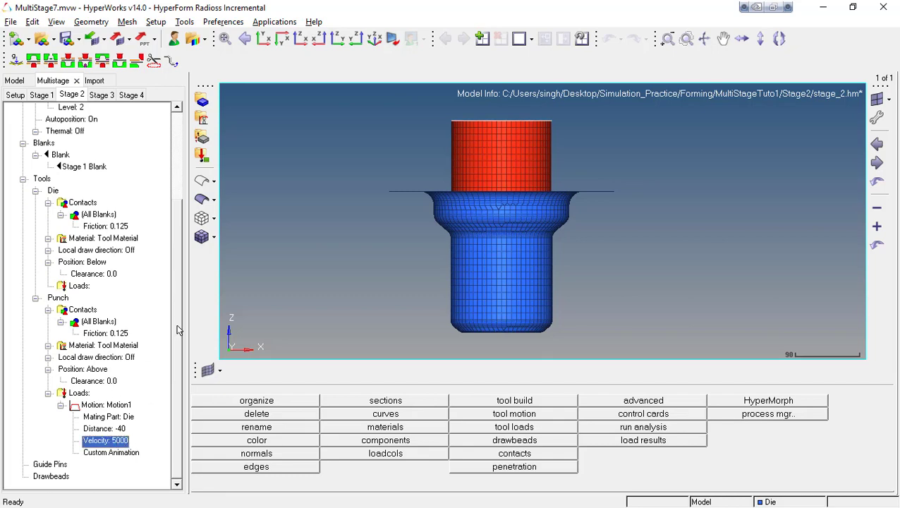
{"action": "scroll", "coordinate": [128, 185], "scroll_direction": "up", "scroll_amount": 3}
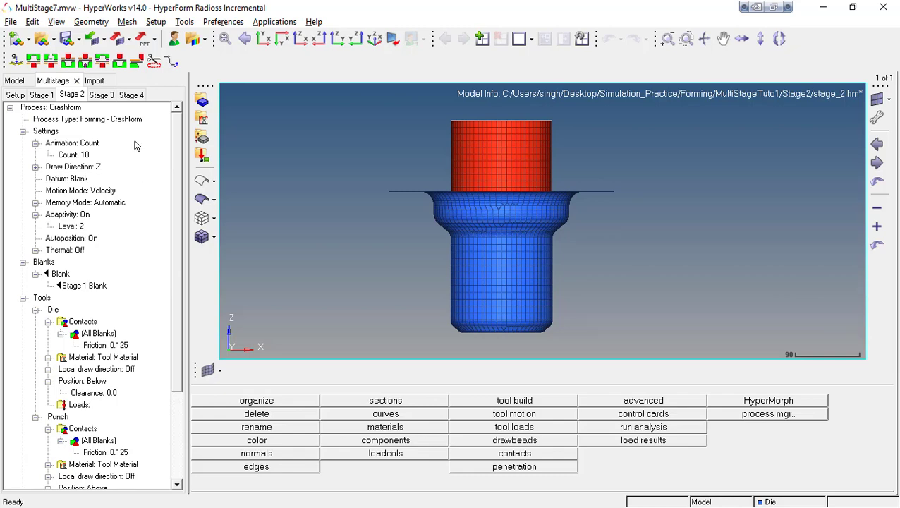
{"action": "scroll", "coordinate": [141, 317], "scroll_direction": "down", "scroll_amount": 3}
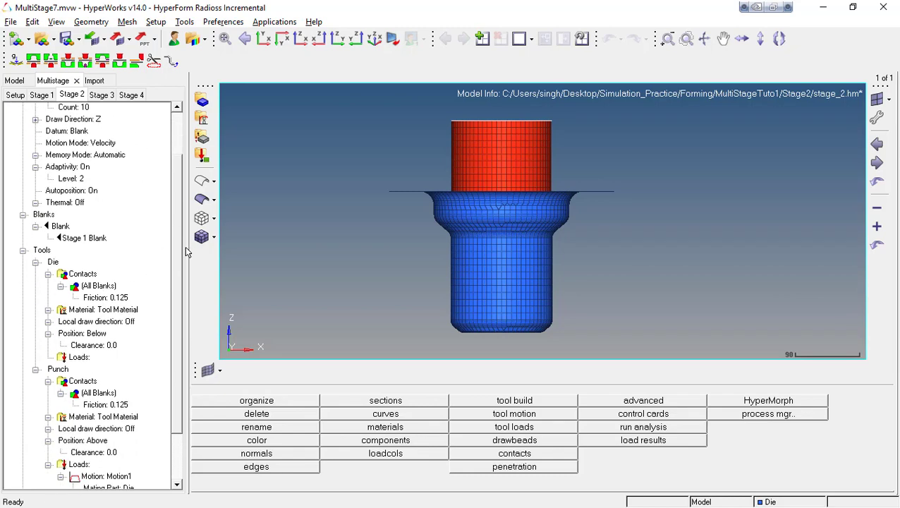
{"action": "left_click", "coordinate": [124, 442]}
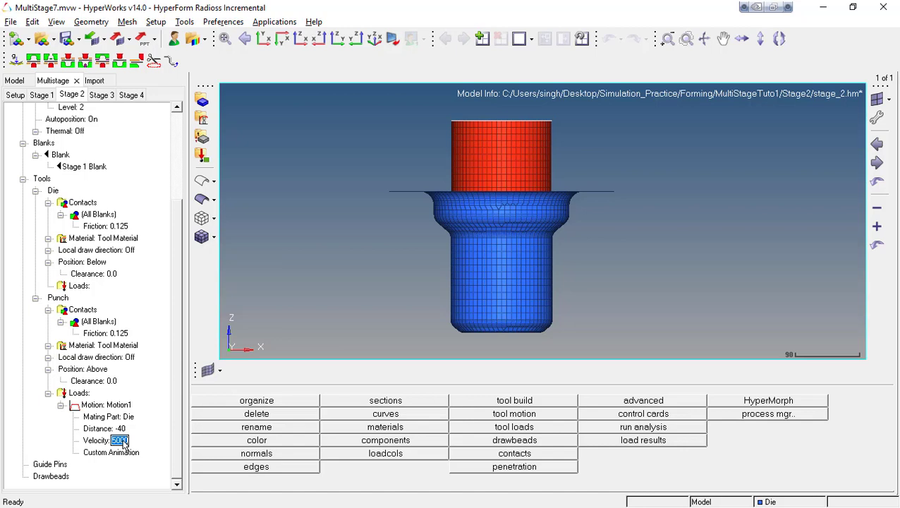
{"action": "type", "text": "1000"}
{"action": "key", "text": "Return"}
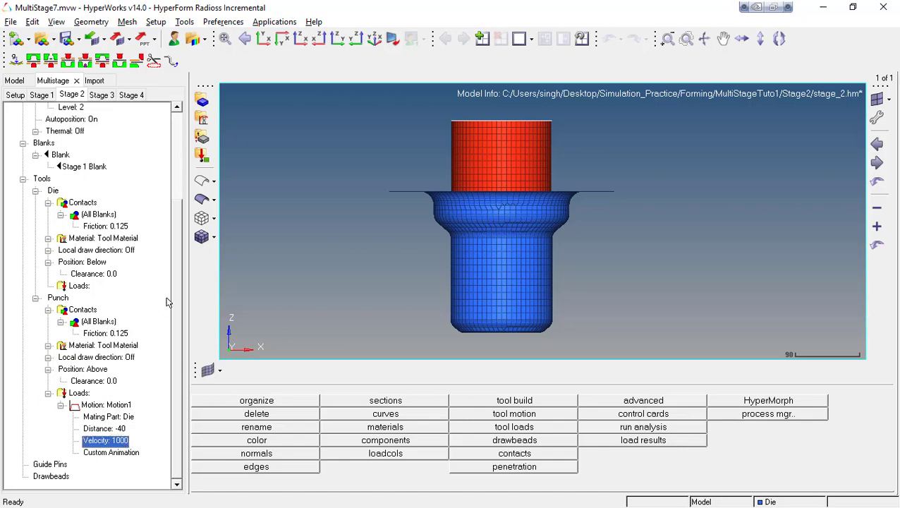
{"action": "mouse_move", "coordinate": [176, 295]}
{"action": "left_mouse_down"}
{"action": "mouse_move", "coordinate": [171, 253]}
{"action": "mouse_move", "coordinate": [115, 150]}
{"action": "left_mouse_up"}
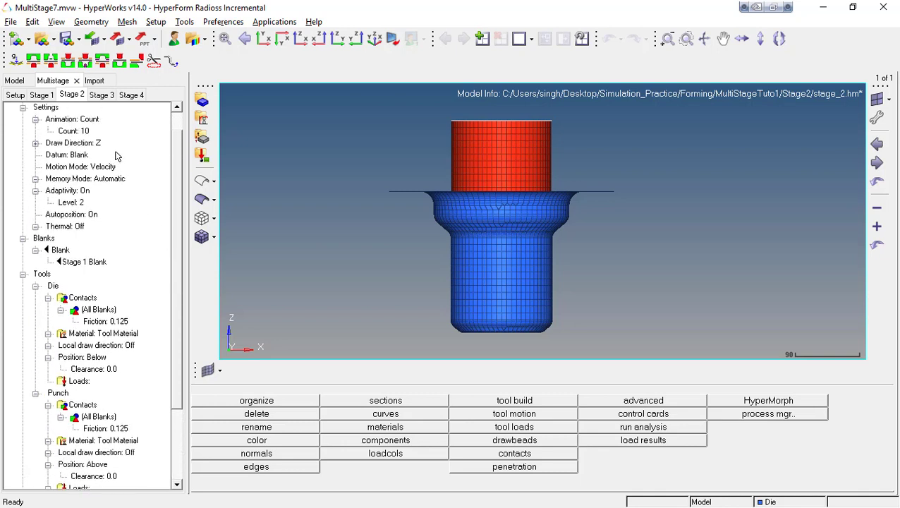
Change the process type of Stage 3 to Forming with the Crashform option.
{"action": "left_click", "coordinate": [103, 95]}
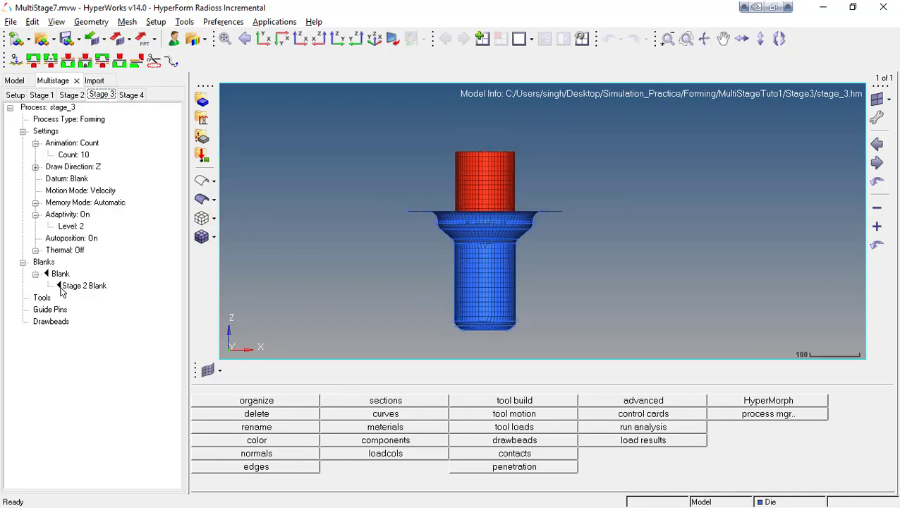
{"action": "left_click", "coordinate": [84, 121]}
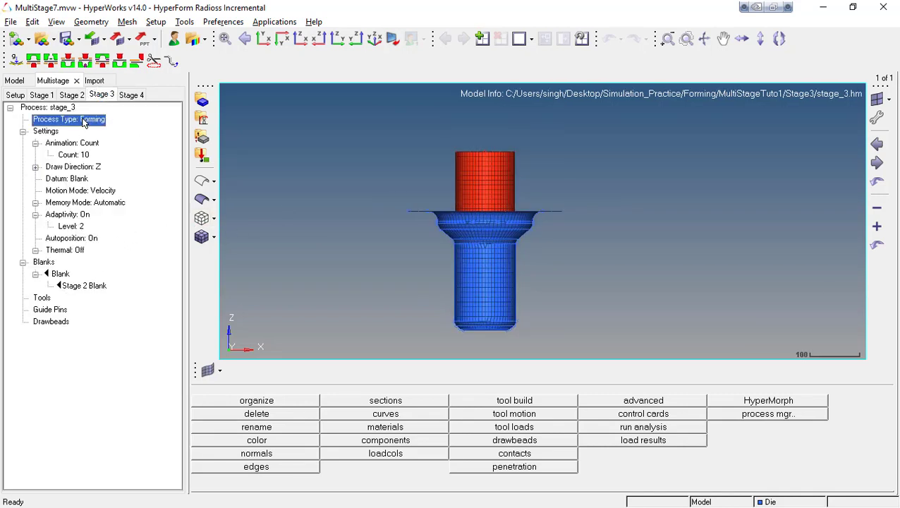
{"action": "right_click", "coordinate": [84, 121]}
{"action": "mouse_move", "coordinate": [113, 139]}
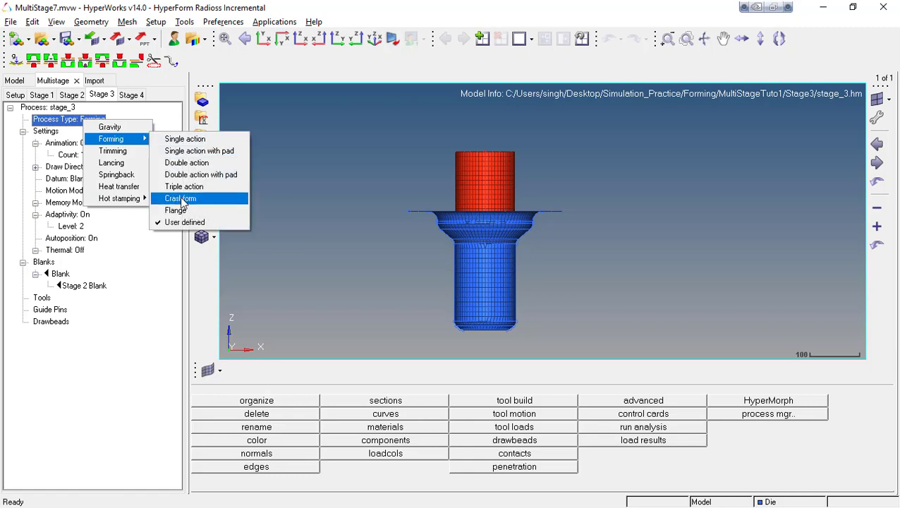
{"action": "left_click", "coordinate": [180, 200]}
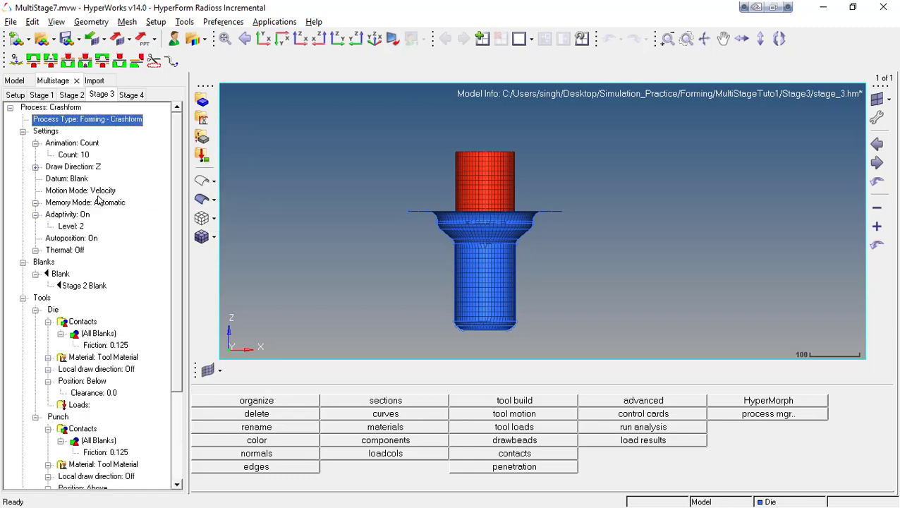
Set the velocity of the punch's Motion1 load in Stage 3 to 1000.
{"action": "scroll", "coordinate": [175, 204], "scroll_direction": "down", "scroll_amount": 3}
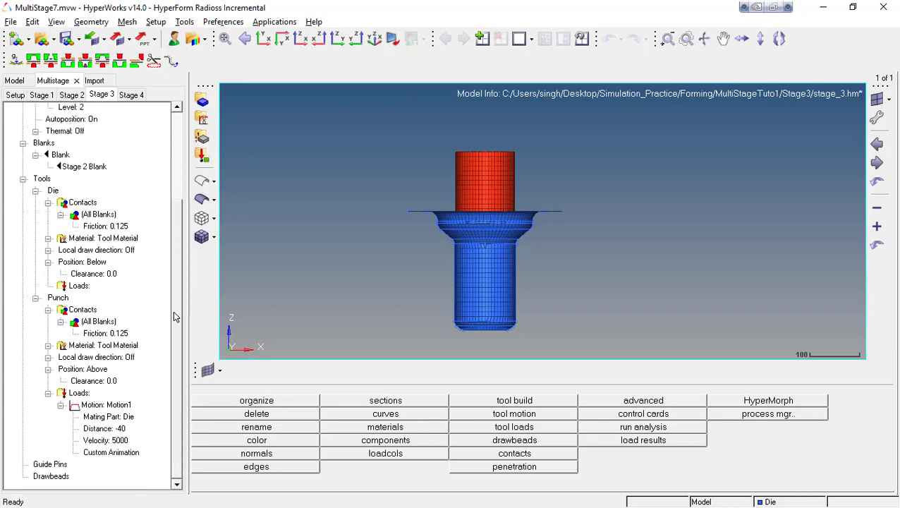
{"action": "left_click", "coordinate": [124, 443]}
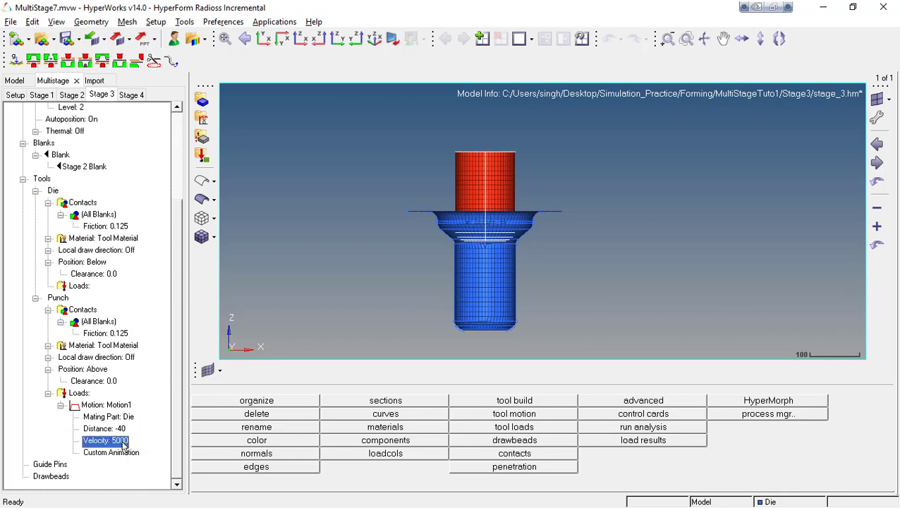
{"action": "left_click", "coordinate": [124, 442]}
{"action": "type", "text": "1000"}
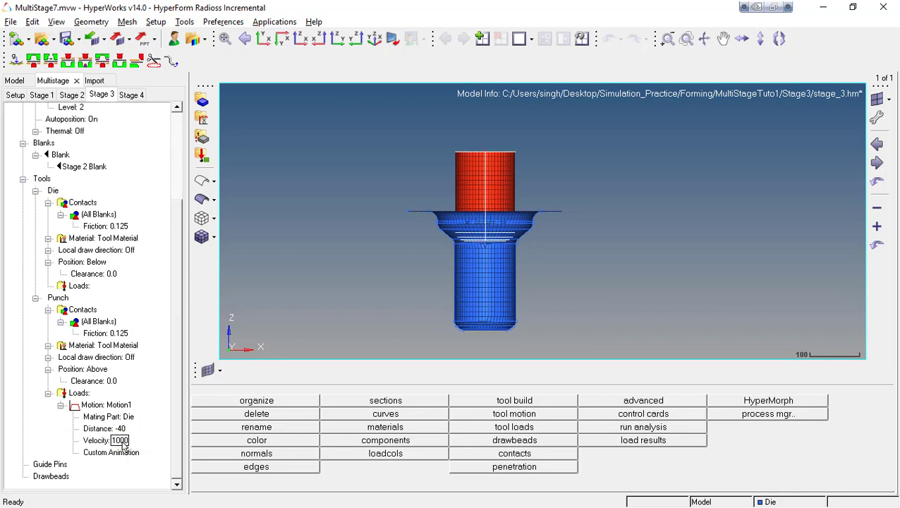
{"action": "key", "text": "Return"}
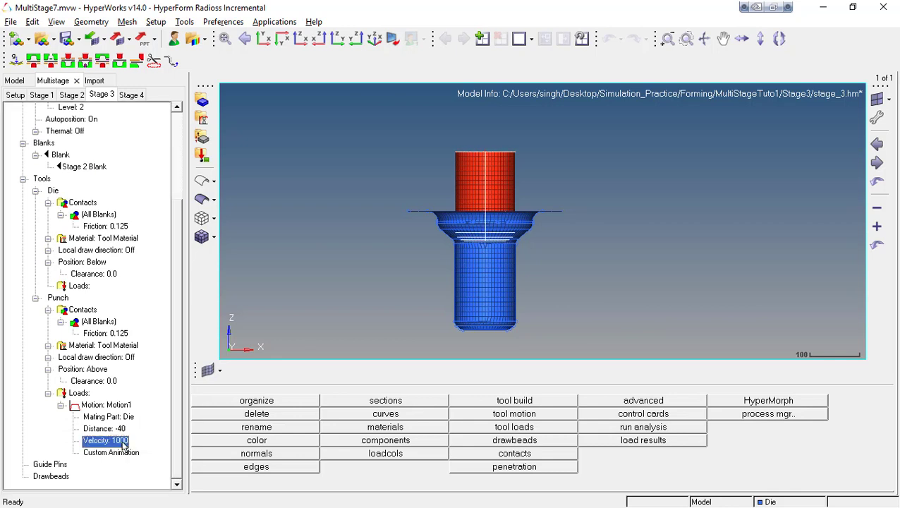
Change the process type of Stage 4 to Forming with the Crashform option.
{"action": "left_click", "coordinate": [124, 97]}
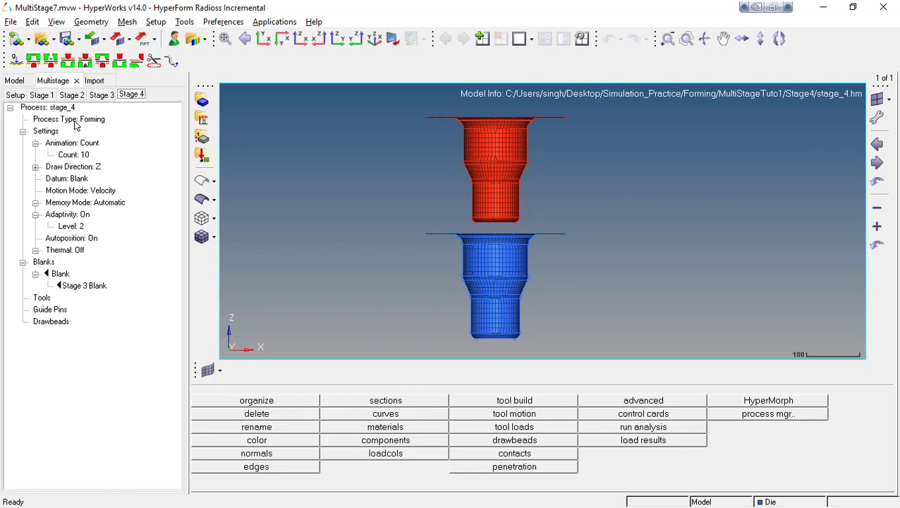
{"action": "left_click", "coordinate": [70, 119]}
{"action": "right_click", "coordinate": [75, 123]}
{"action": "mouse_move", "coordinate": [109, 141]}
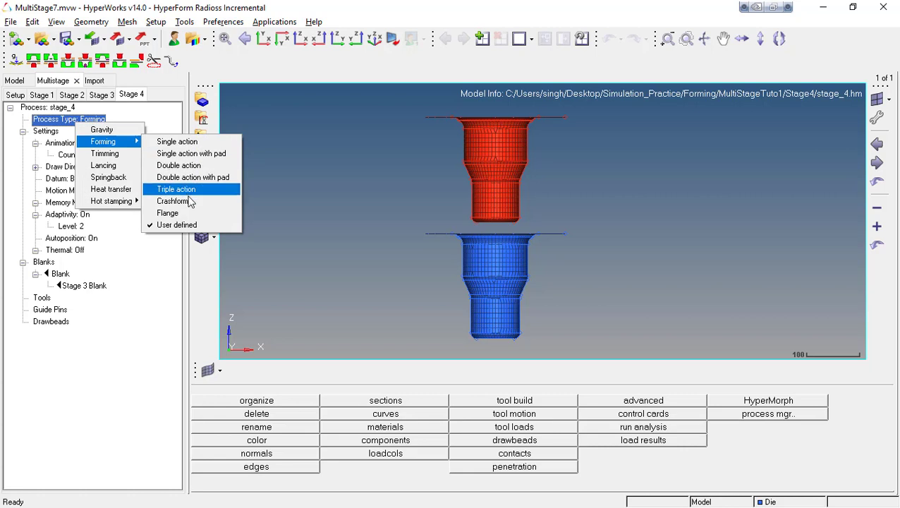
{"action": "left_click", "coordinate": [172, 201]}
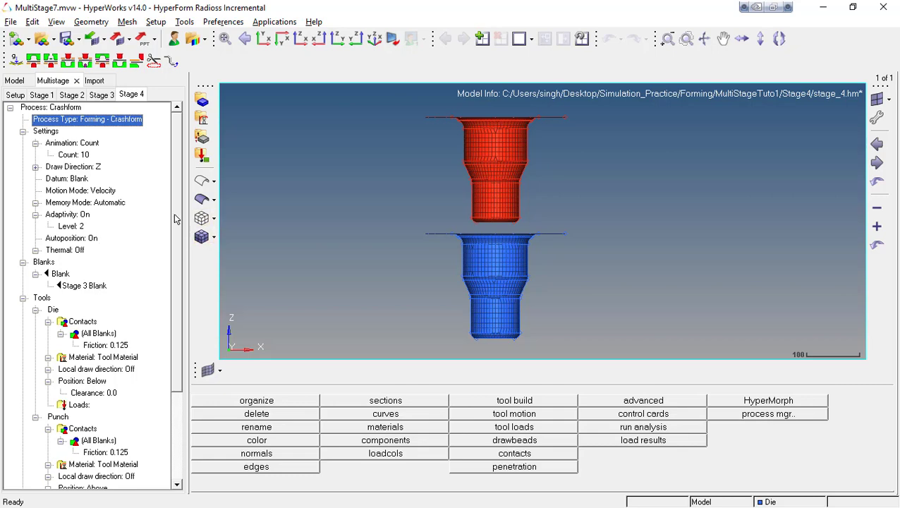
Set the velocity of the punch's Motion1 load in Stage 4 to 1000.
{"action": "left_click_drag", "start_coordinate": [175, 215], "coordinate": [179, 304]}
{"action": "left_click", "coordinate": [120, 441]}
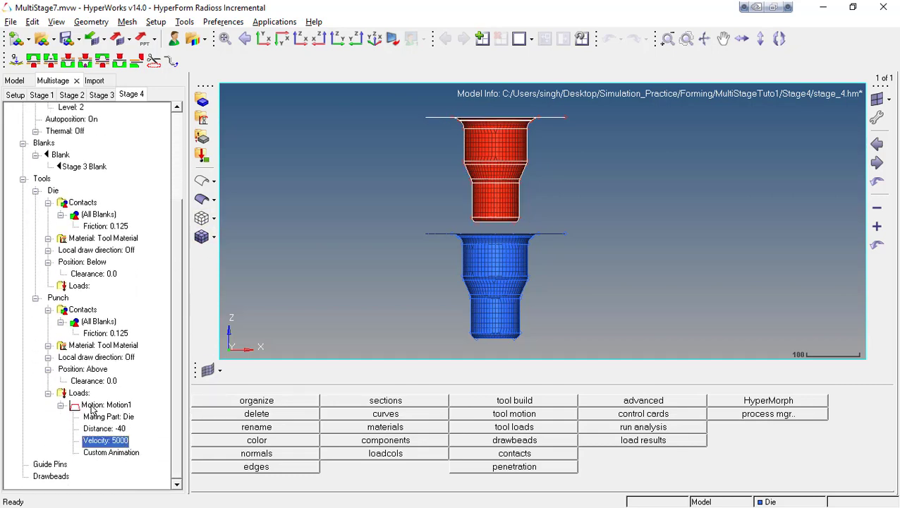
{"action": "left_click", "coordinate": [120, 441]}
{"action": "type", "text": "1000"}
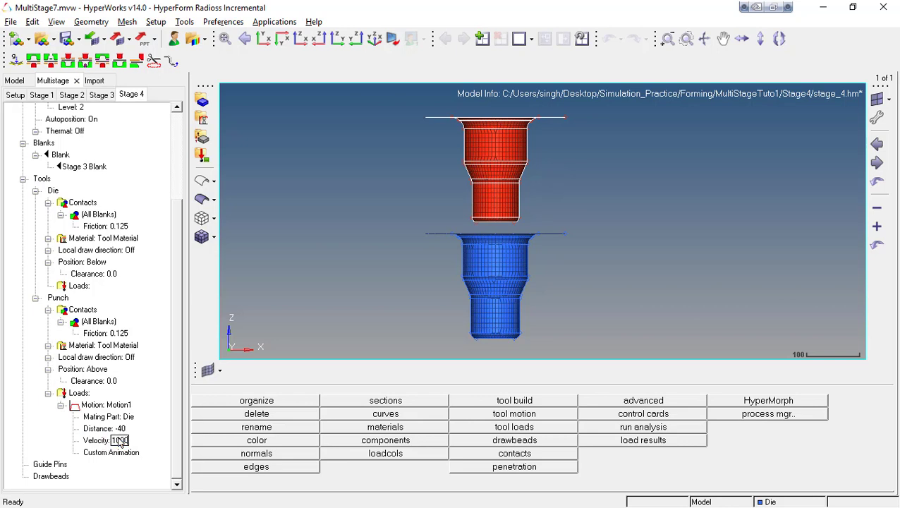
{"action": "key", "text": "Return"}
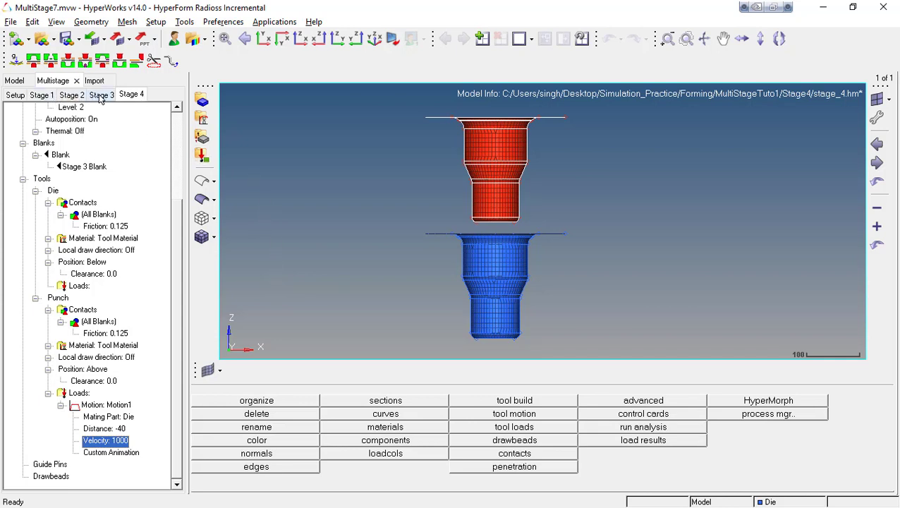
Save the multistage setup and load the first forming stage of the process sequence.
{"action": "left_click", "coordinate": [16, 95]}
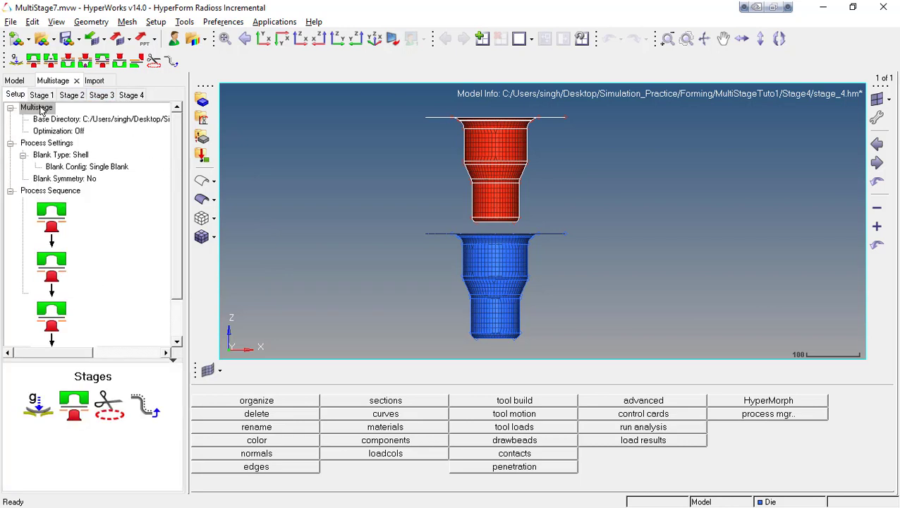
{"action": "right_click", "coordinate": [40, 110]}
{"action": "left_click", "coordinate": [64, 127]}
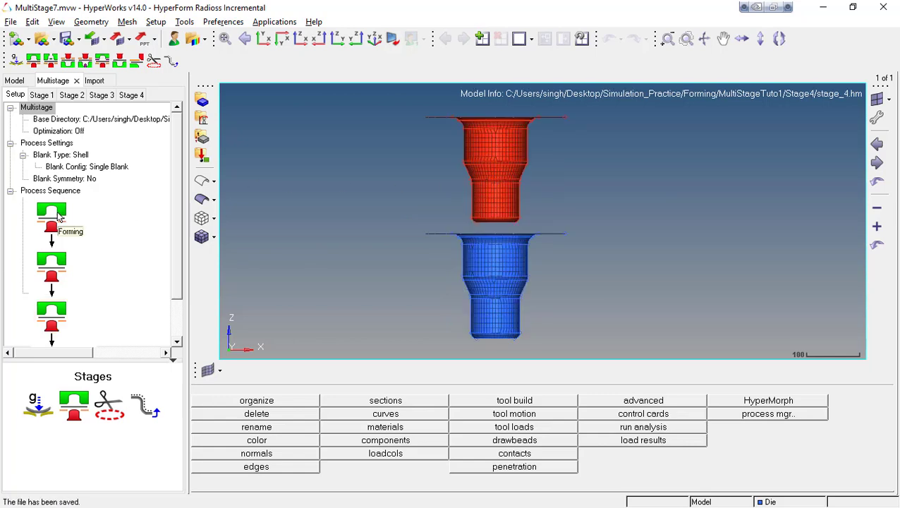
{"action": "left_click", "coordinate": [59, 217]}
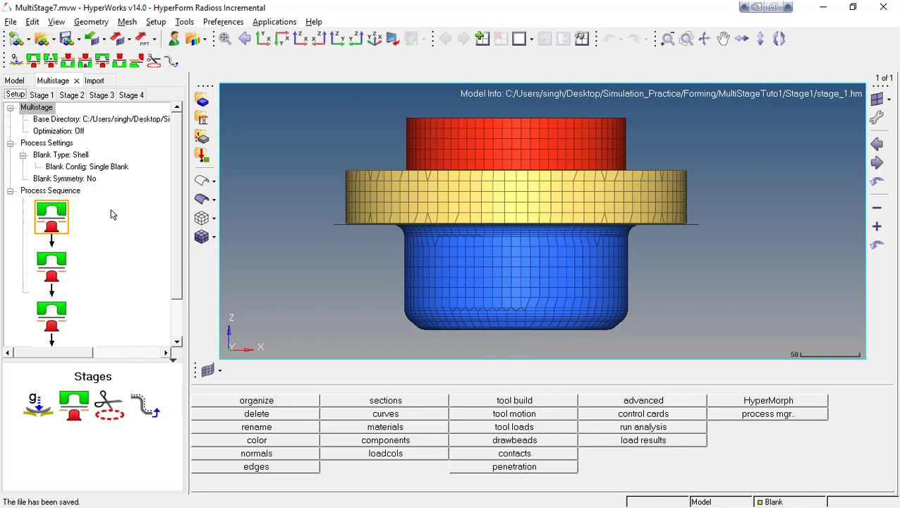
{"action": "left_click", "coordinate": [93, 121]}
{"action": "left_click", "coordinate": [38, 108]}
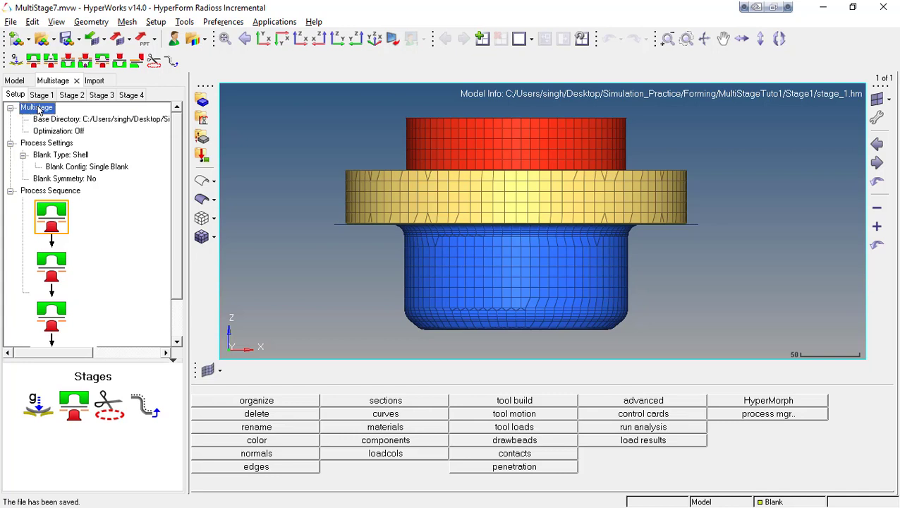
{"action": "right_click", "coordinate": [38, 108]}
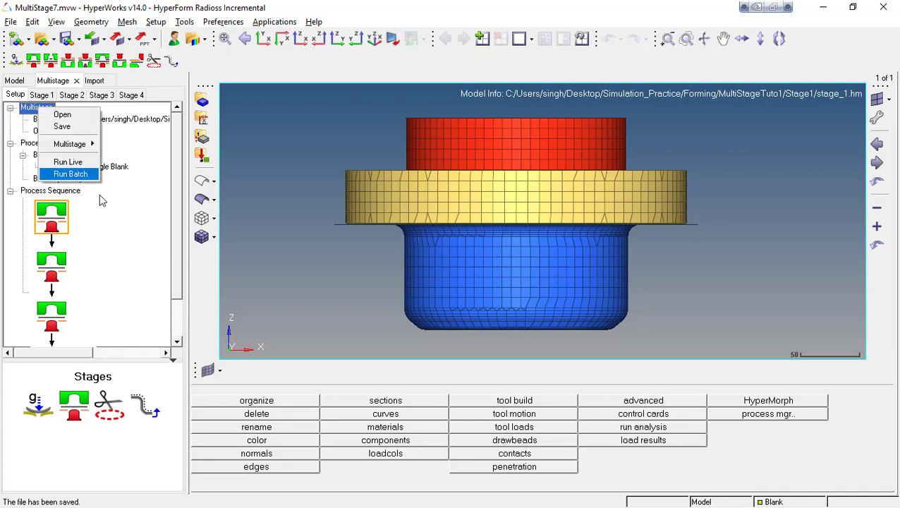
{"action": "left_click", "coordinate": [115, 239]}
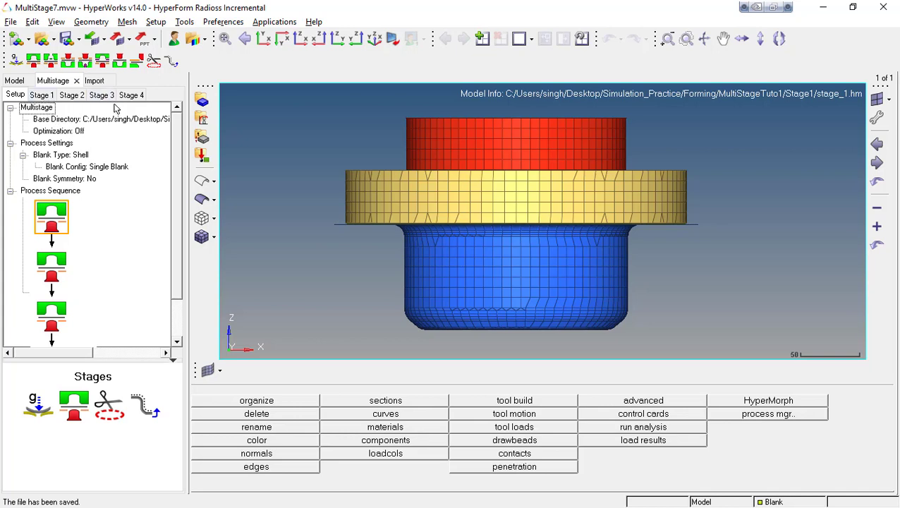
Run the multistage process live from Stage 1 in the current session and confirm the run.
{"action": "left_click", "coordinate": [44, 109]}
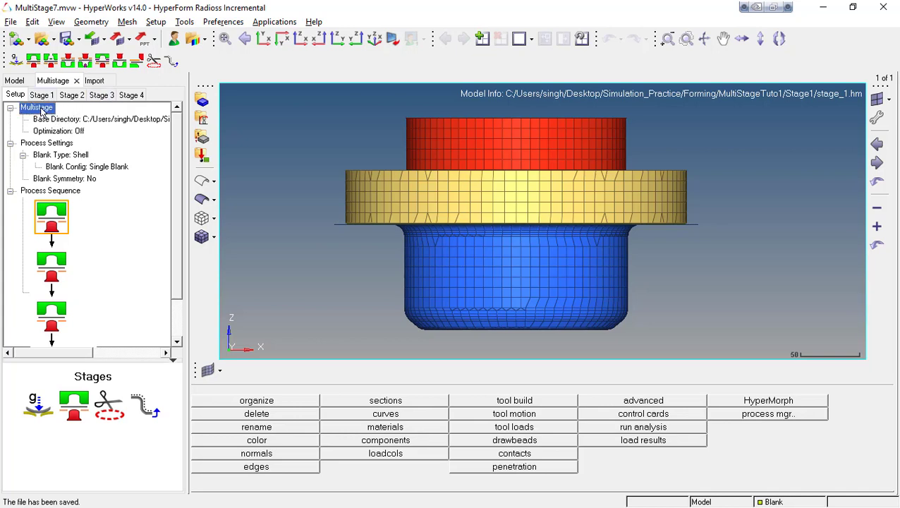
{"action": "right_click", "coordinate": [43, 109]}
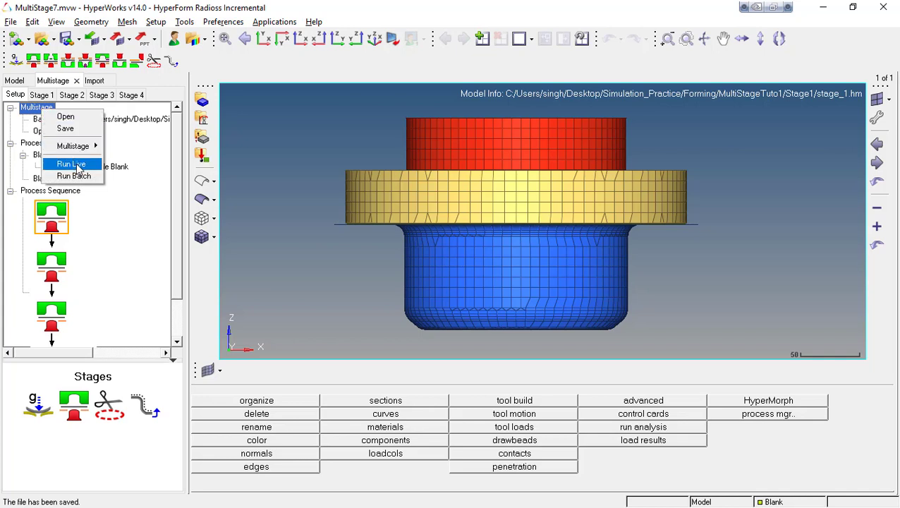
{"action": "left_click", "coordinate": [71, 164]}
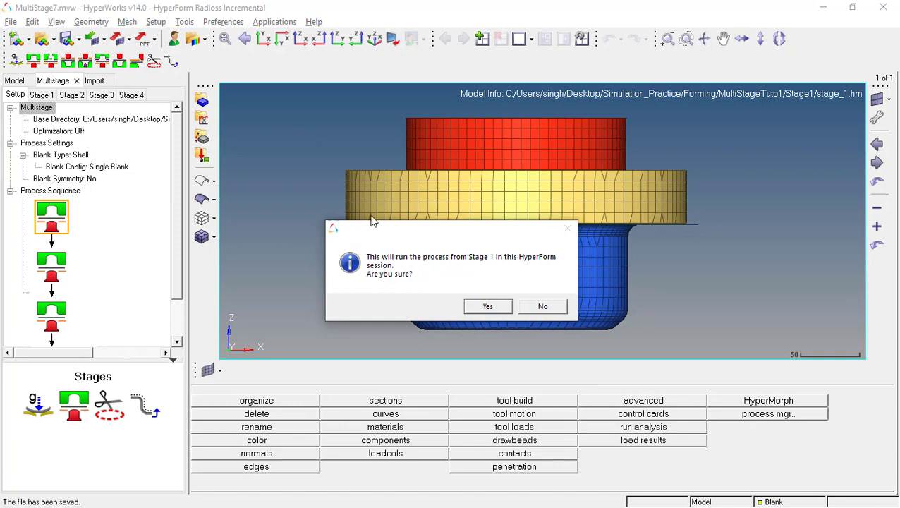
{"action": "left_click_drag", "start_coordinate": [395, 235], "coordinate": [359, 176]}
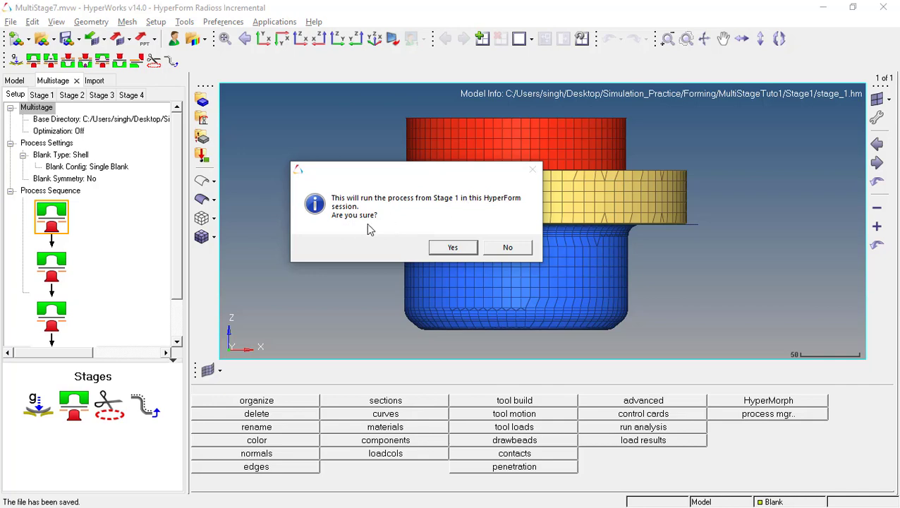
{"action": "left_click", "coordinate": [448, 248]}
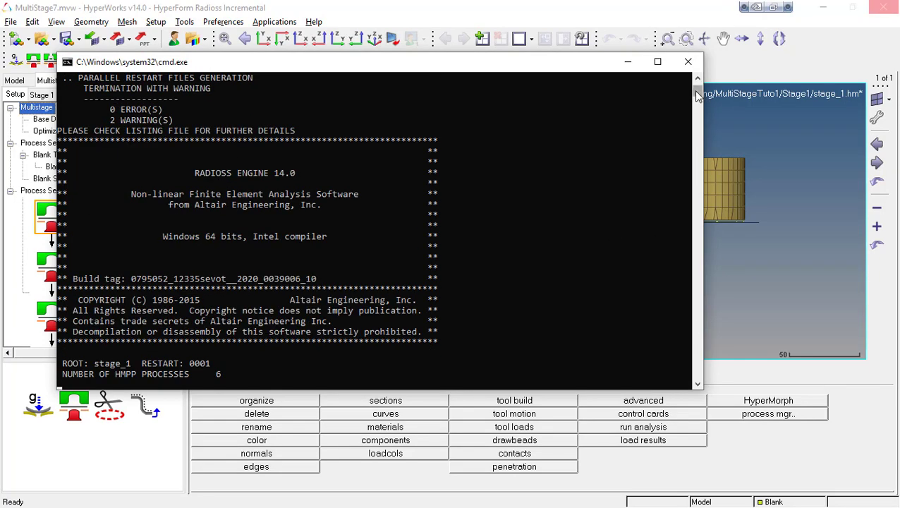
Check the Radioss engine output of the Stage 1 run in the solver console.
{"action": "left_click_drag", "start_coordinate": [695, 89], "coordinate": [695, 82]}
{"action": "scroll", "coordinate": [332, 273], "scroll_direction": "down", "scroll_amount": 1}
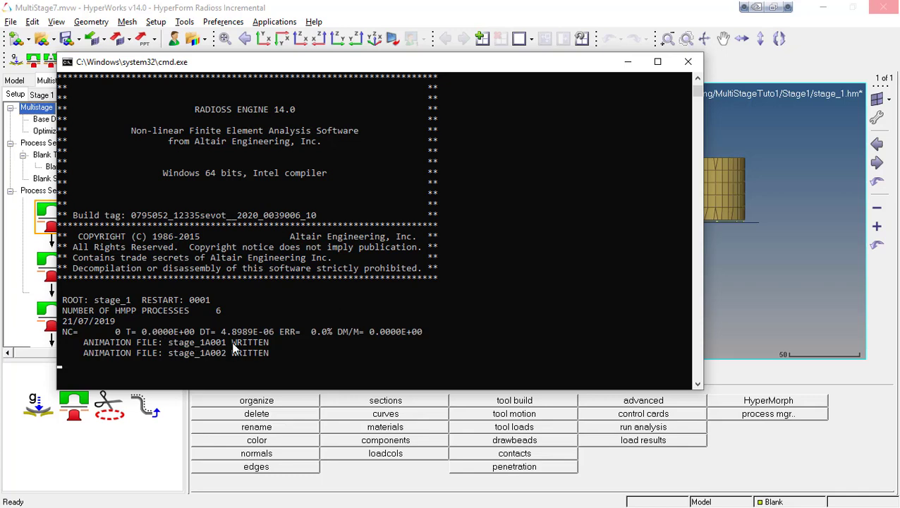
{"action": "scroll", "coordinate": [243, 315], "scroll_direction": "up", "scroll_amount": 4}
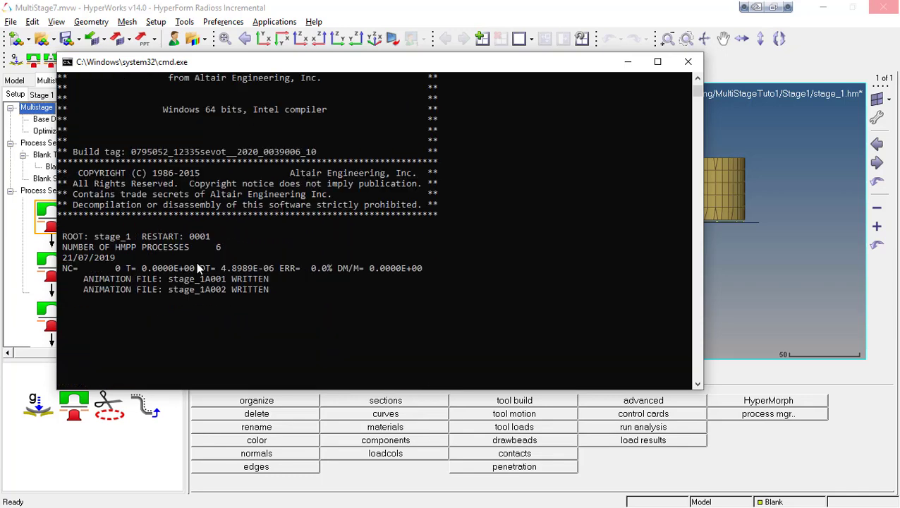
Switch to File Explorer and open the Stage1 folder in Desktop\Simulation_Practice\Forming\MultiStageTuto1.
{"action": "key", "text": "super+e"}
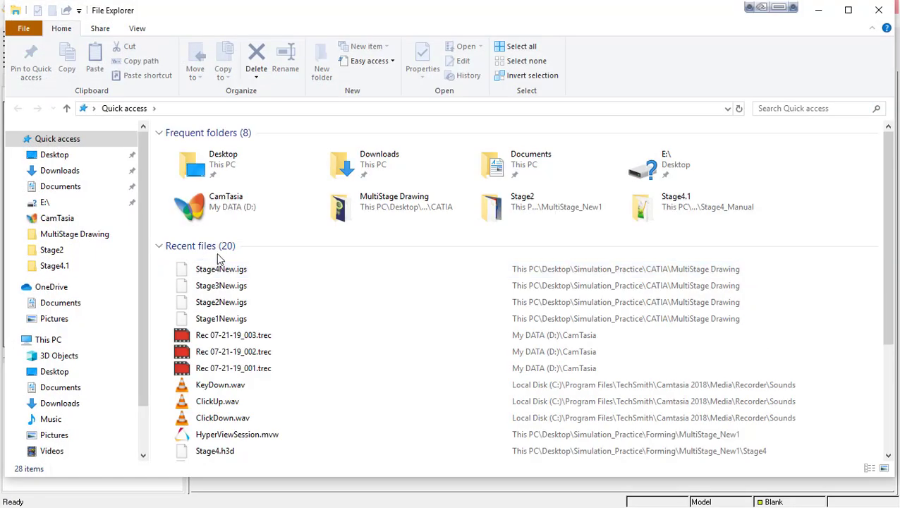
{"action": "left_click", "coordinate": [56, 155]}
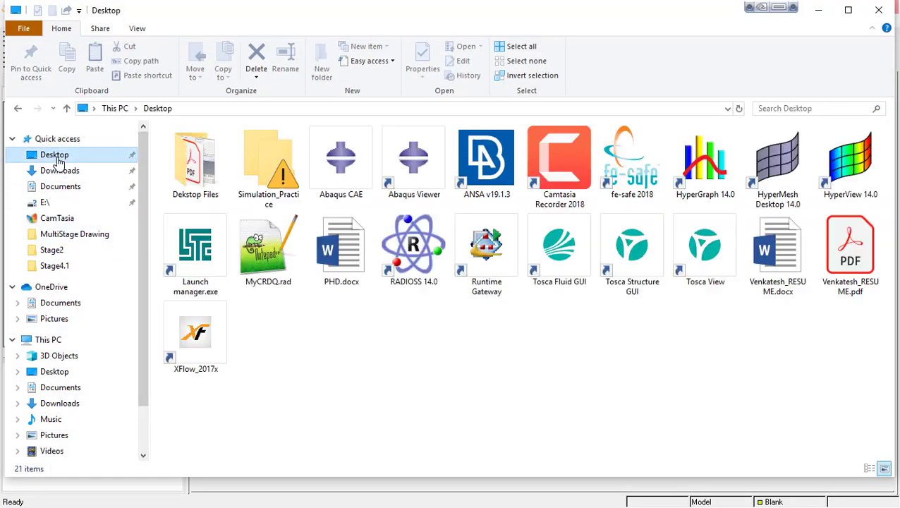
{"action": "double_click", "coordinate": [267, 164]}
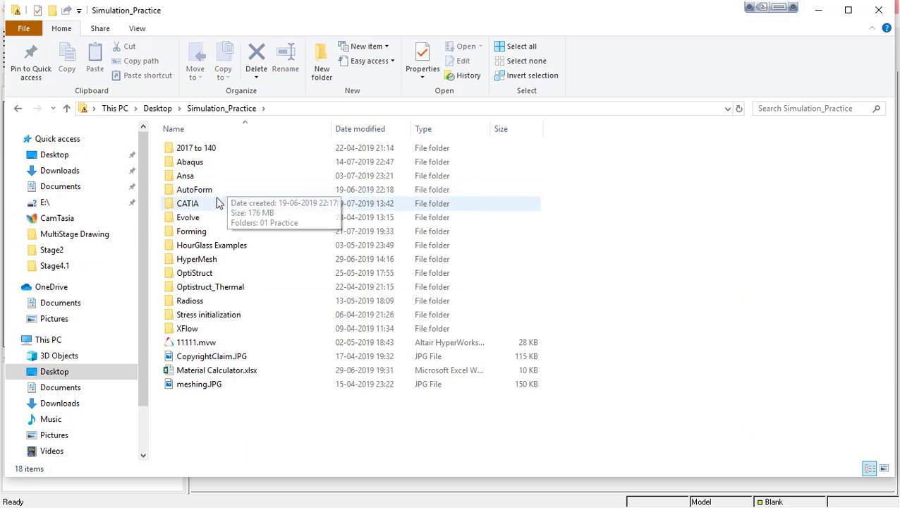
{"action": "double_click", "coordinate": [205, 232]}
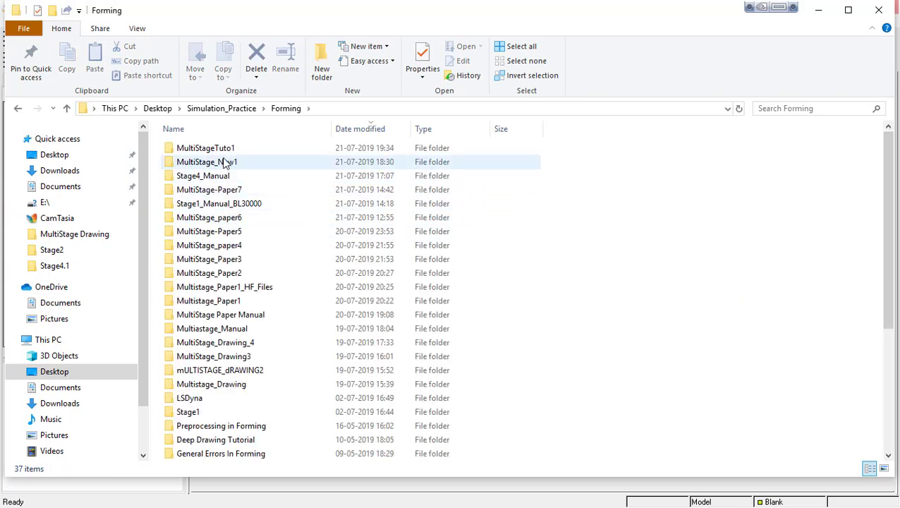
{"action": "double_click", "coordinate": [209, 148]}
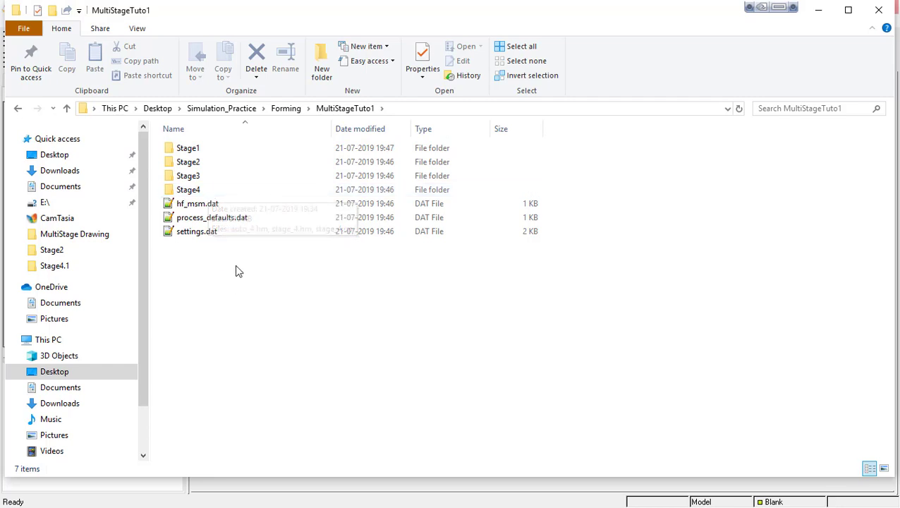
{"action": "double_click", "coordinate": [204, 151]}
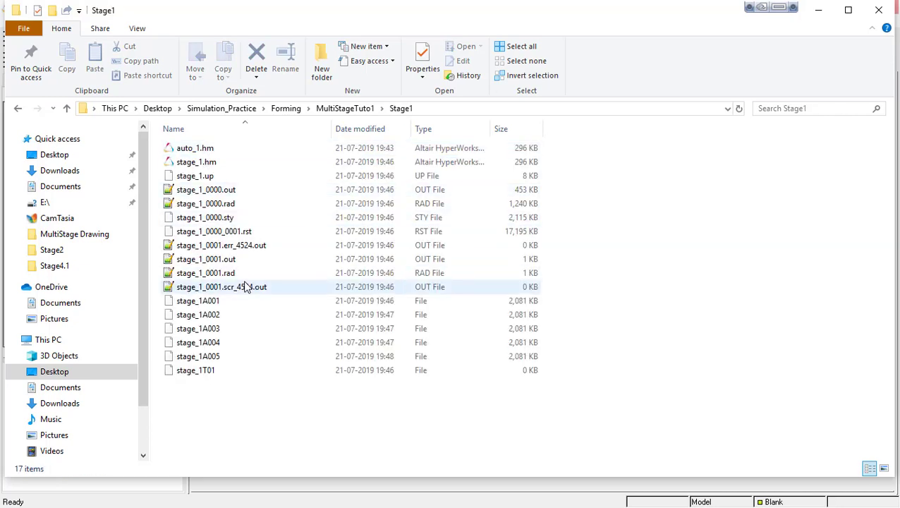
Highlight the animation files stage_1A001 to stage_1A005 in the Stage1 folder, and clear the selection.
{"action": "left_click", "coordinate": [226, 303]}
{"action": "left_click", "coordinate": [227, 316], "text": "ctrl"}
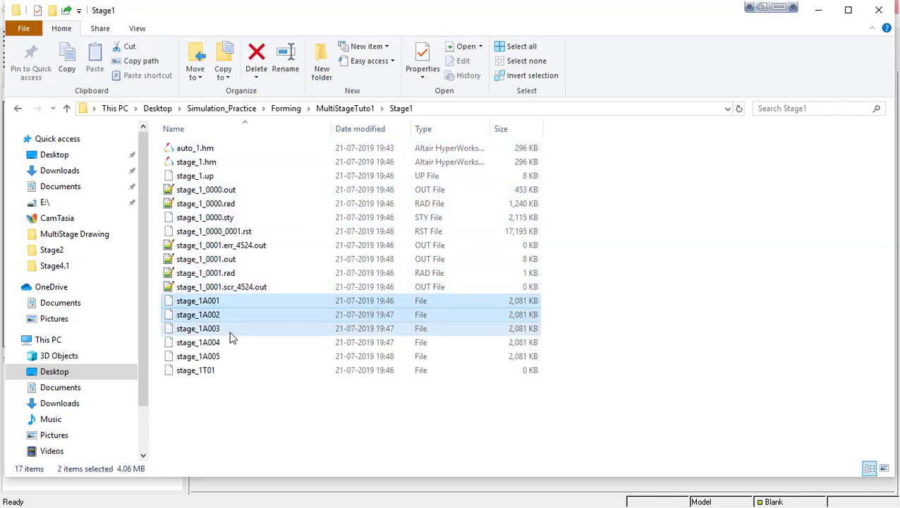
{"action": "left_click", "coordinate": [230, 330], "text": "ctrl"}
{"action": "left_click", "coordinate": [231, 357], "text": "ctrl"}
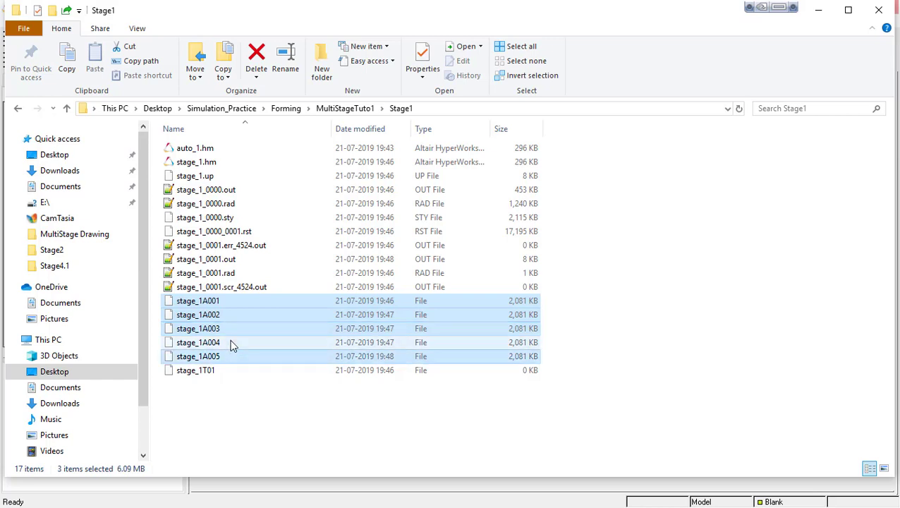
{"action": "left_click", "coordinate": [231, 344], "text": "ctrl"}
{"action": "left_click", "coordinate": [563, 401]}
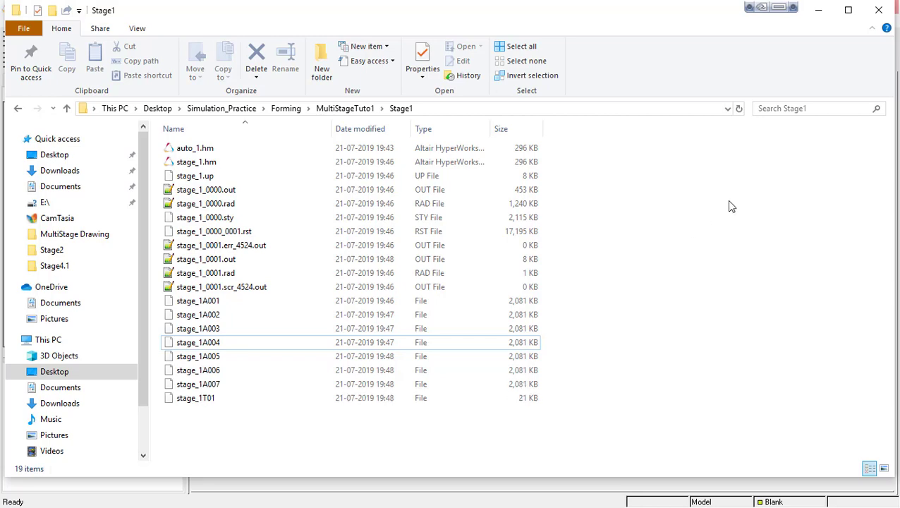
Minimize File Explorer and the solver console, switch to the HyperView session, and add a new page.
{"action": "left_click", "coordinate": [817, 17]}
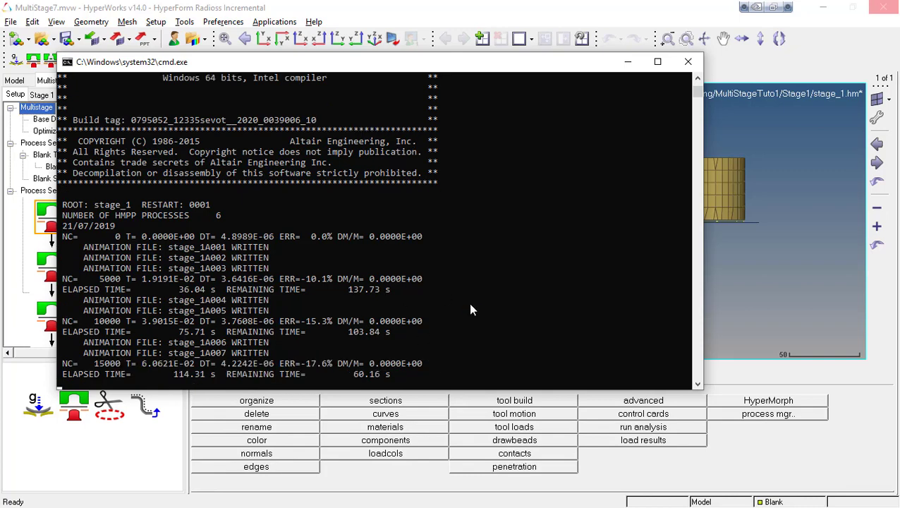
{"action": "left_click", "coordinate": [627, 65]}
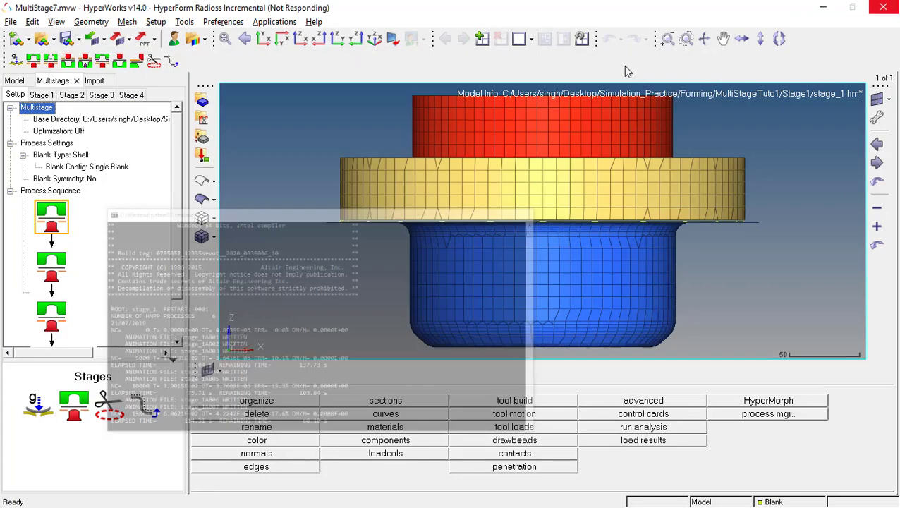
{"action": "key", "text": "super"}
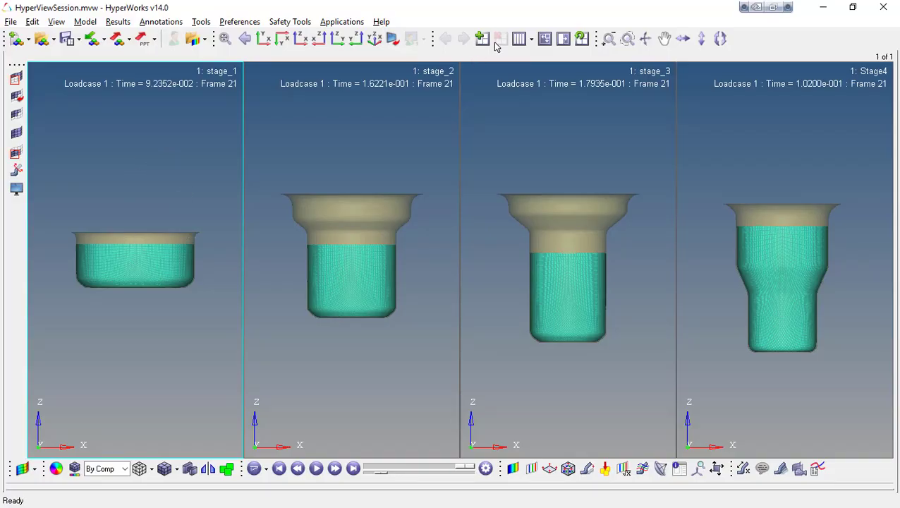
{"action": "left_click", "coordinate": [481, 38]}
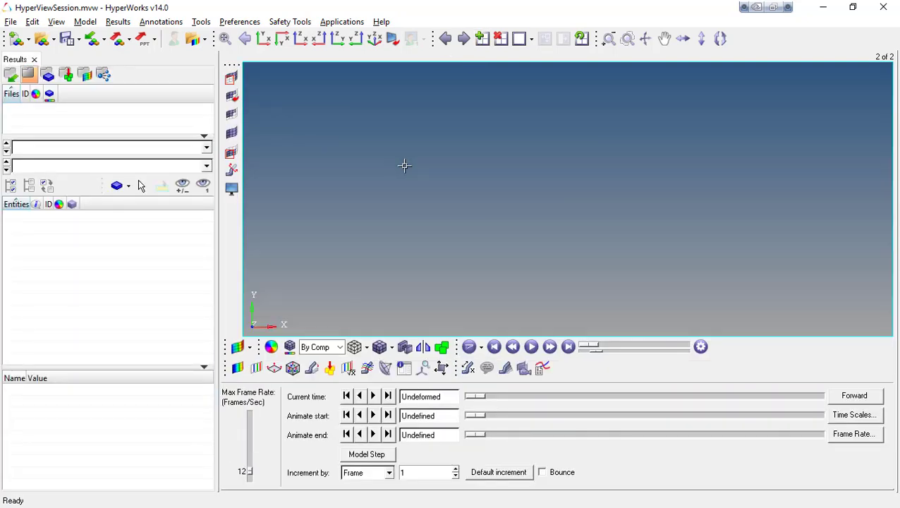
Load stage_1.h3d from the MultiStage_New1\Stage1 folder as both model and results on the new page.
{"action": "left_click", "coordinate": [40, 39]}
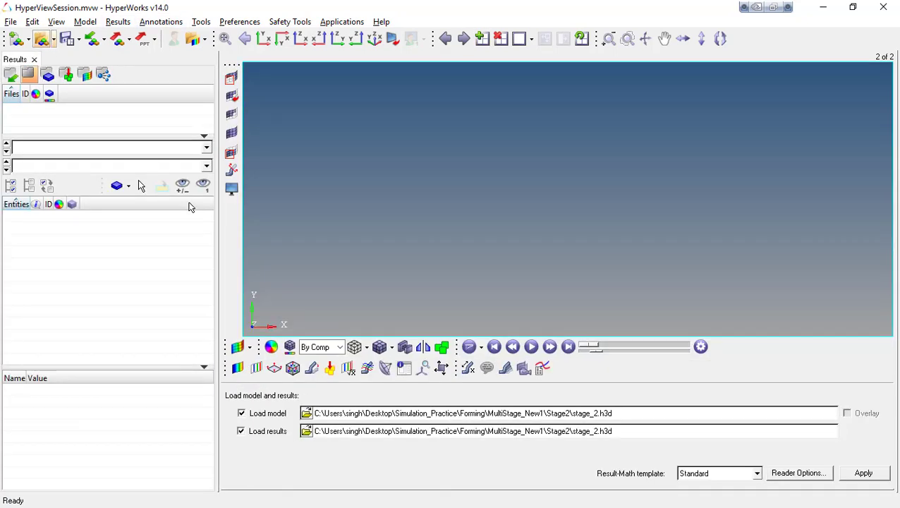
{"action": "left_click", "coordinate": [307, 414]}
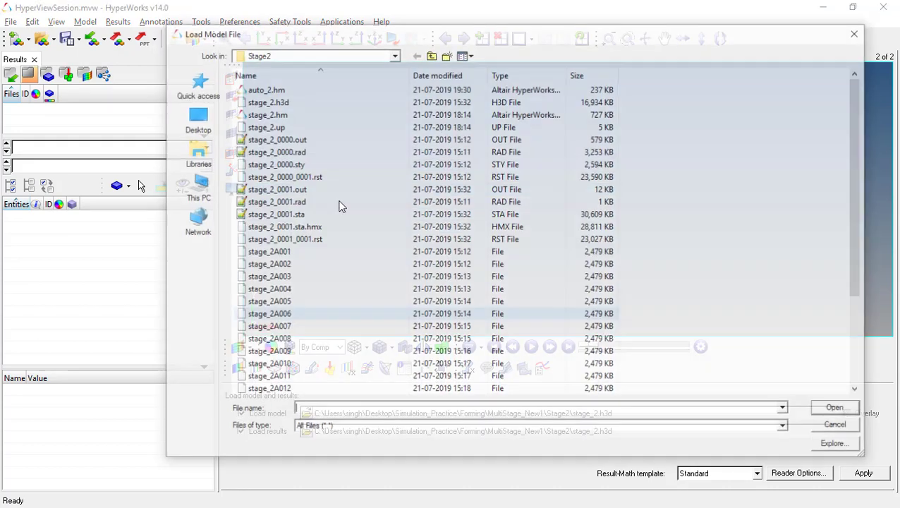
{"action": "left_click", "coordinate": [430, 55]}
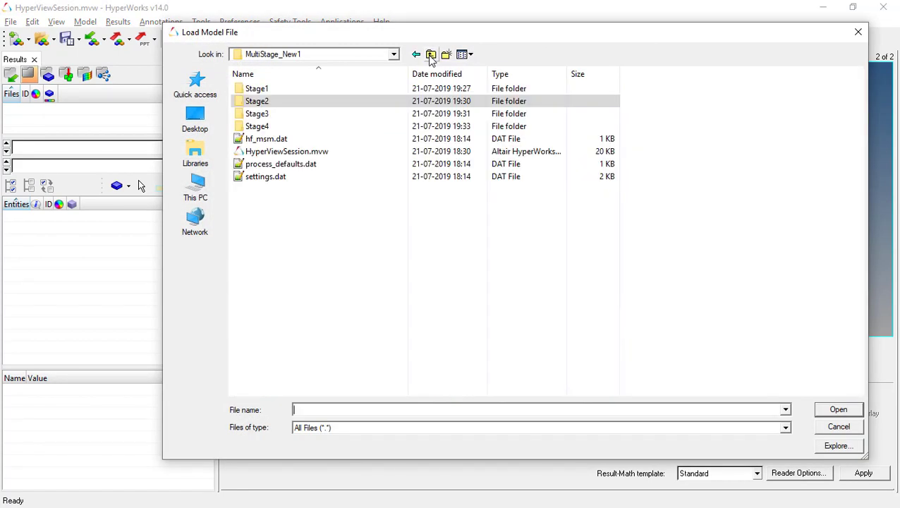
{"action": "left_click_drag", "start_coordinate": [372, 41], "coordinate": [353, 36]}
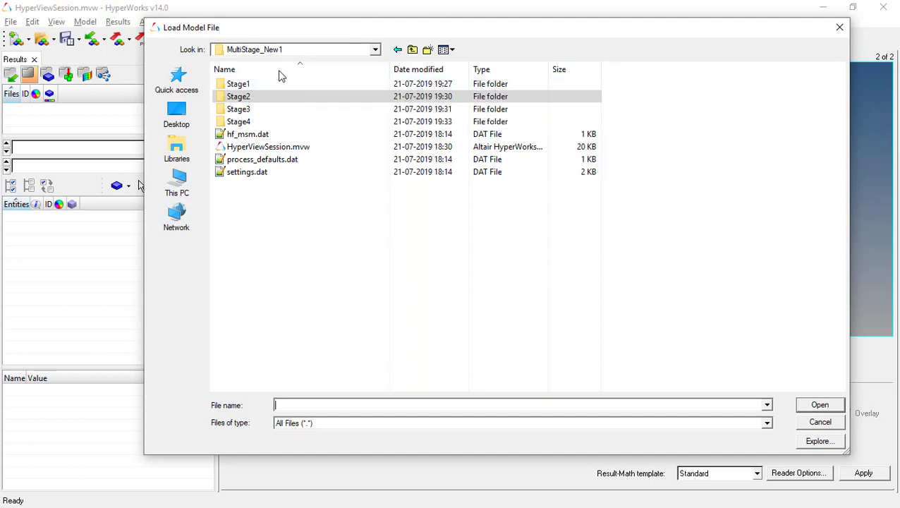
{"action": "double_click", "coordinate": [239, 83]}
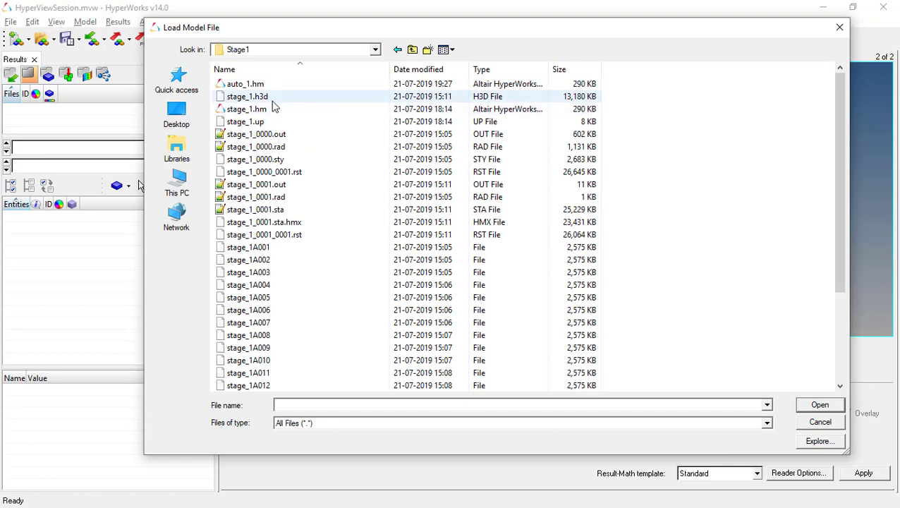
{"action": "left_click", "coordinate": [274, 97]}
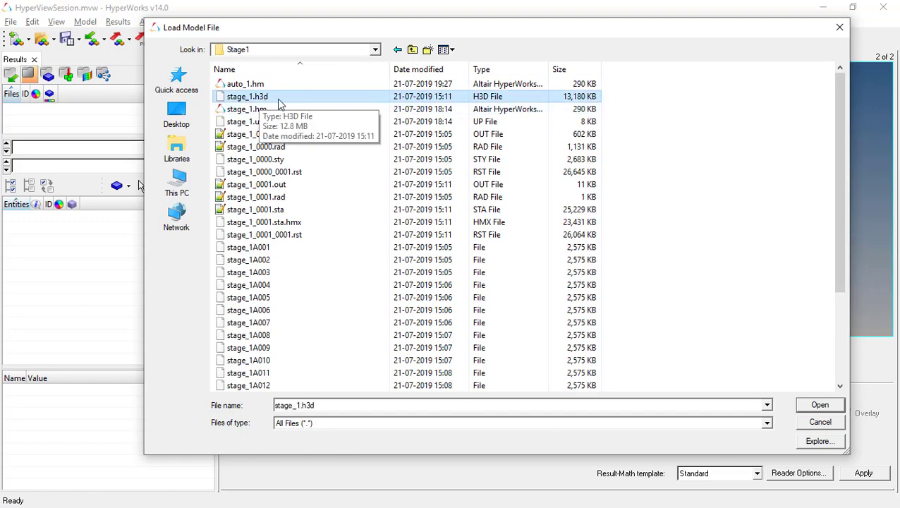
{"action": "left_click", "coordinate": [819, 405]}
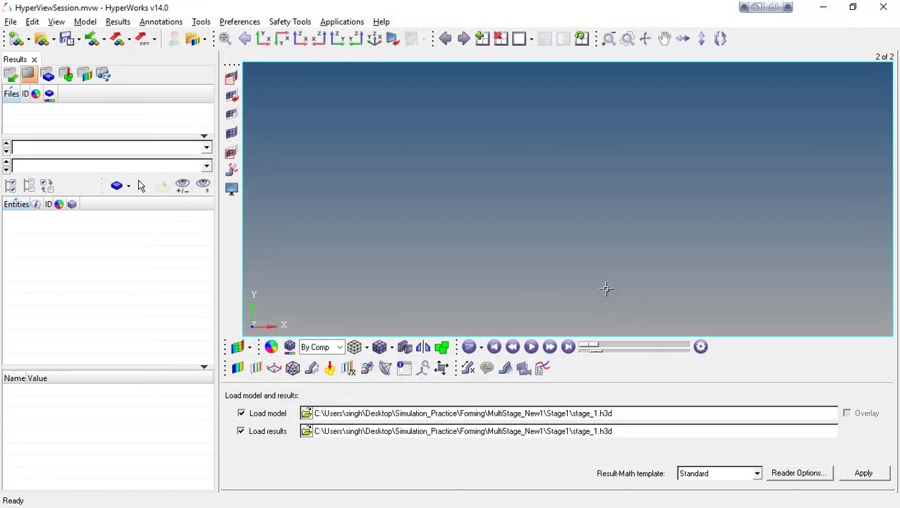
{"action": "left_click", "coordinate": [862, 473]}
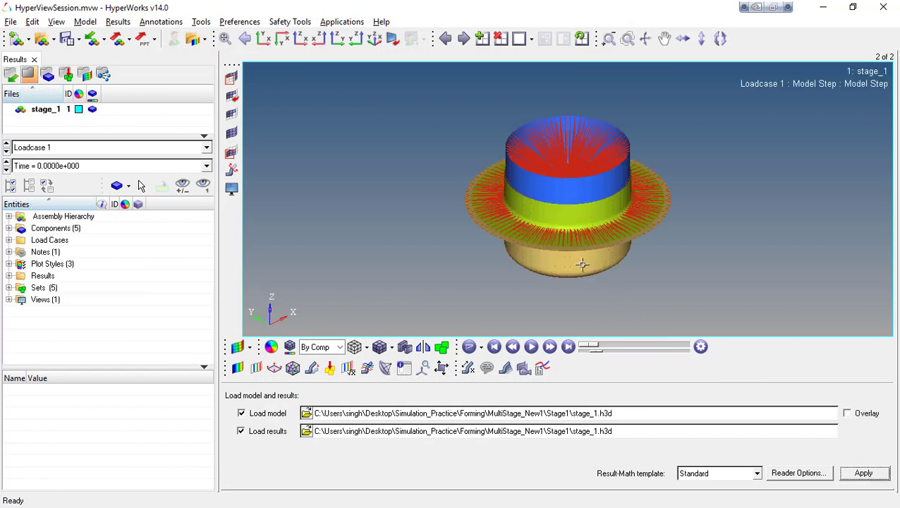
Expand the model's components and hide the Rigid elements component.
{"action": "left_click", "coordinate": [9, 228]}
{"action": "left_click", "coordinate": [33, 287]}
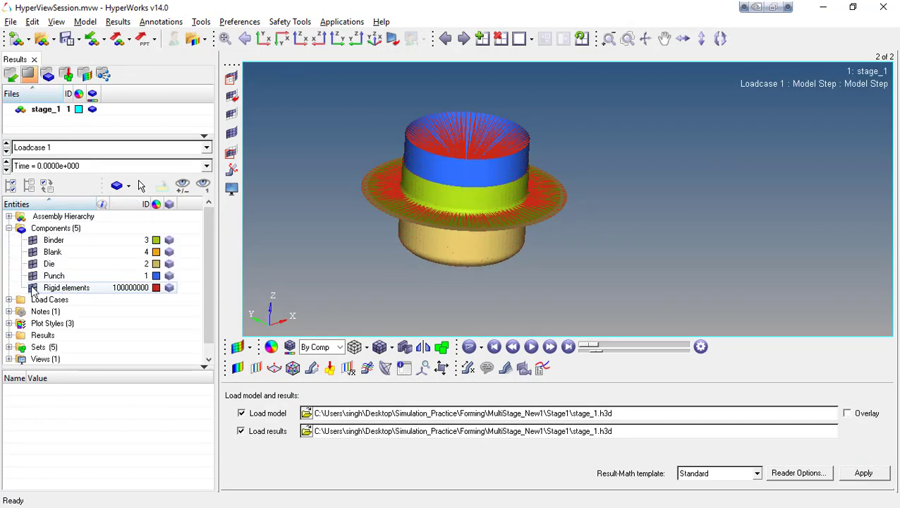
{"action": "left_click", "coordinate": [172, 287]}
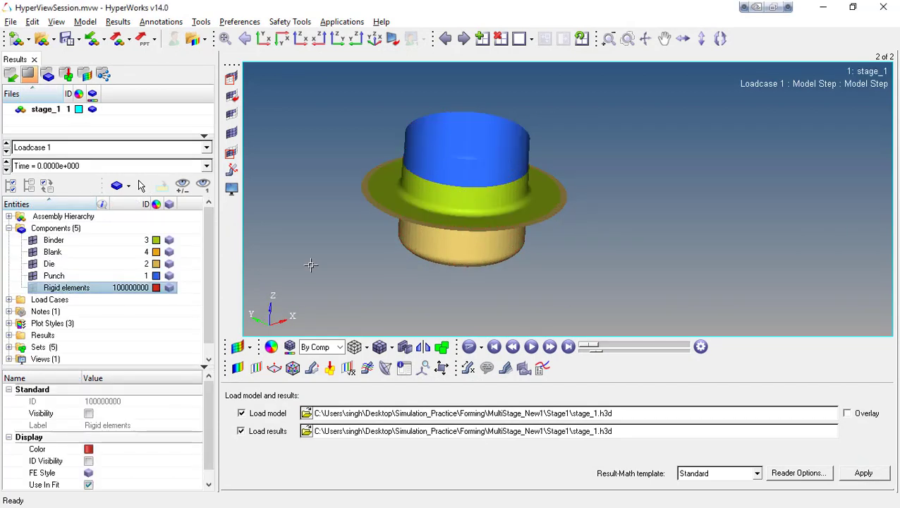
Make the Die component transparent and turn the model to a lower viewing angle.
{"action": "left_click", "coordinate": [173, 263]}
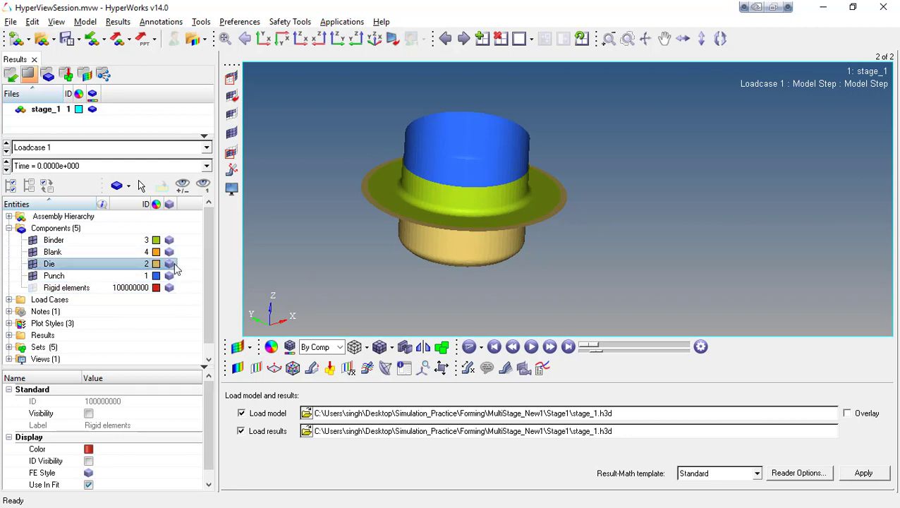
{"action": "left_click", "coordinate": [176, 266]}
{"action": "left_click", "coordinate": [166, 262]}
{"action": "left_click_drag", "start_coordinate": [466, 277], "coordinate": [502, 258], "text": "ctrl"}
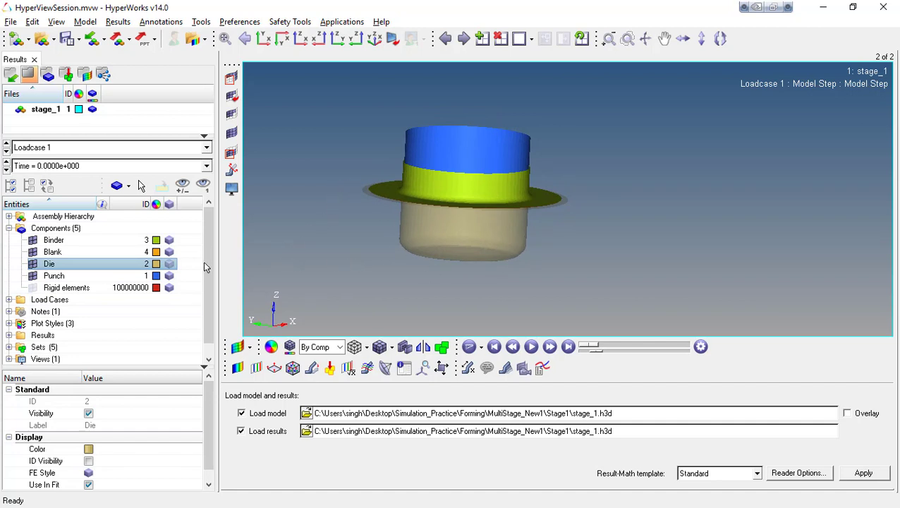
Hide the Binder component and minimize the solver console that covers the model.
{"action": "left_click", "coordinate": [33, 240]}
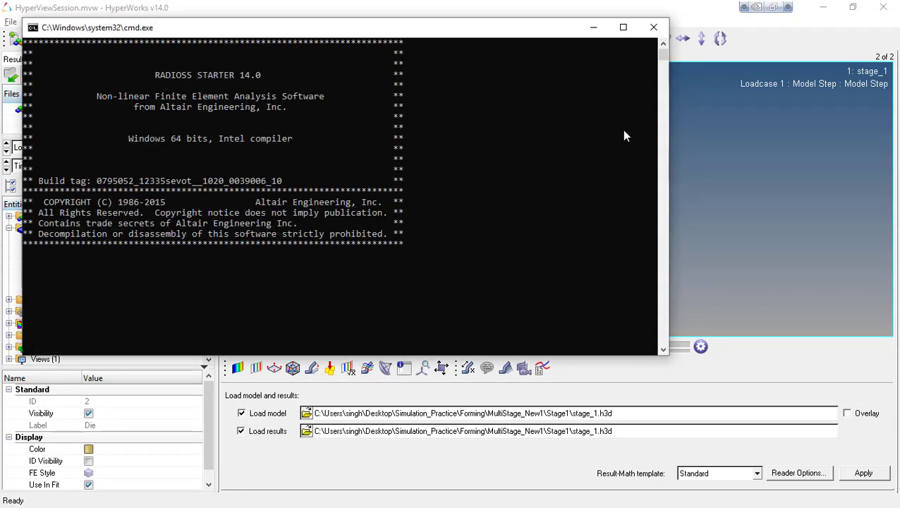
{"action": "left_click_drag", "start_coordinate": [556, 28], "coordinate": [643, 29]}
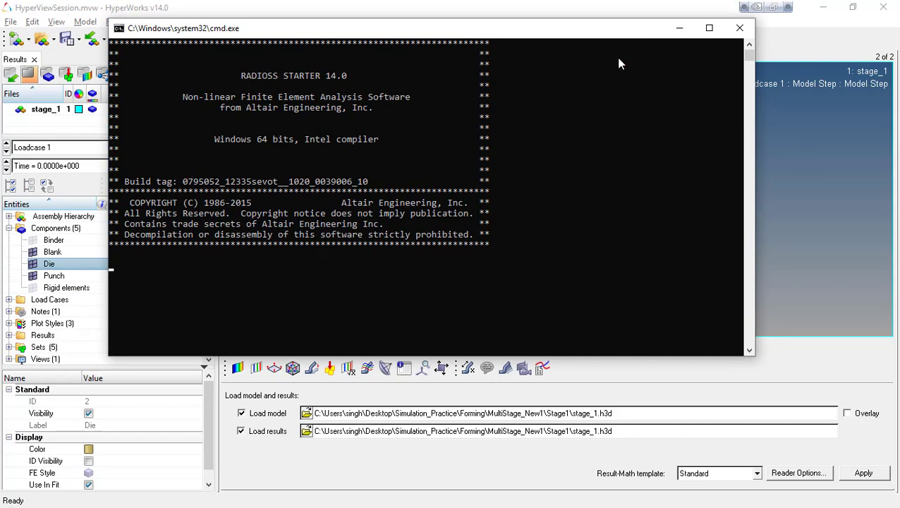
{"action": "left_click", "coordinate": [677, 28]}
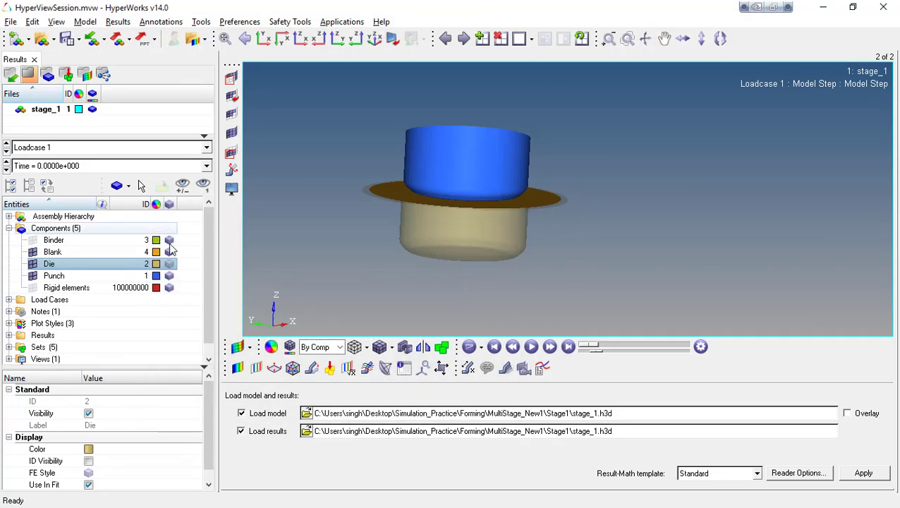
Enable the FEStyle column in the Results browser's column configuration and apply the configuration.
{"action": "right_click", "coordinate": [172, 313]}
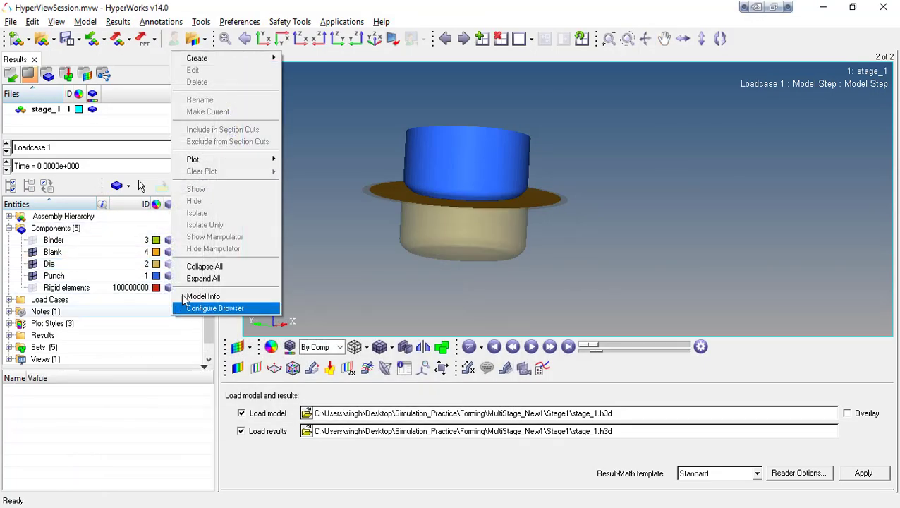
{"action": "left_click", "coordinate": [219, 308]}
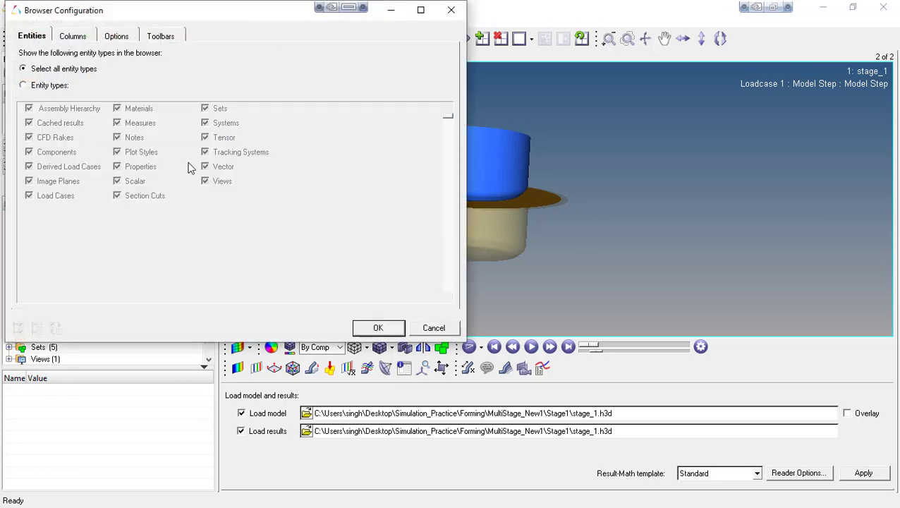
{"action": "left_click", "coordinate": [73, 36]}
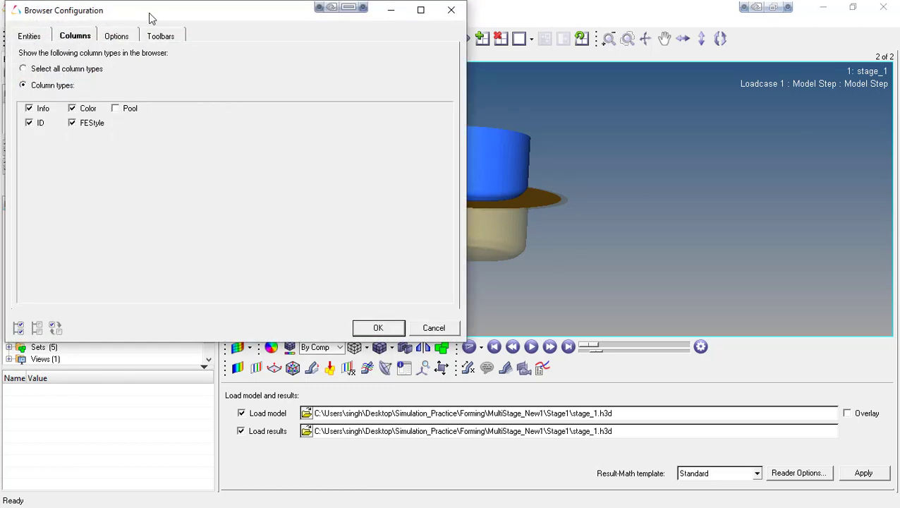
{"action": "left_click_drag", "start_coordinate": [149, 18], "coordinate": [397, 52]}
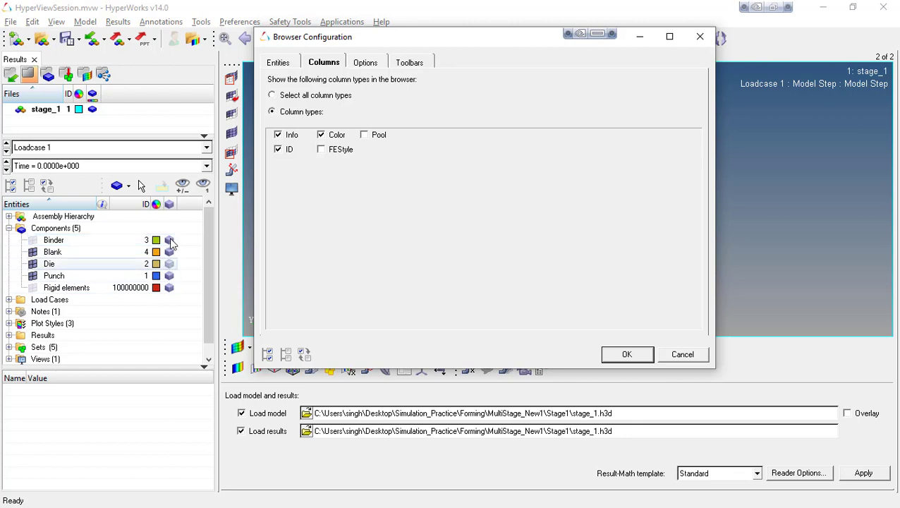
{"action": "left_click", "coordinate": [334, 149]}
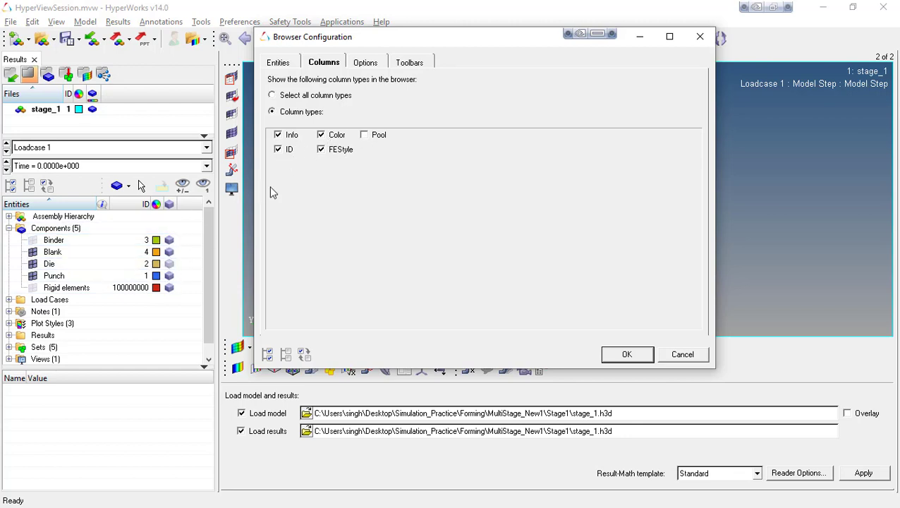
{"action": "left_click", "coordinate": [623, 353]}
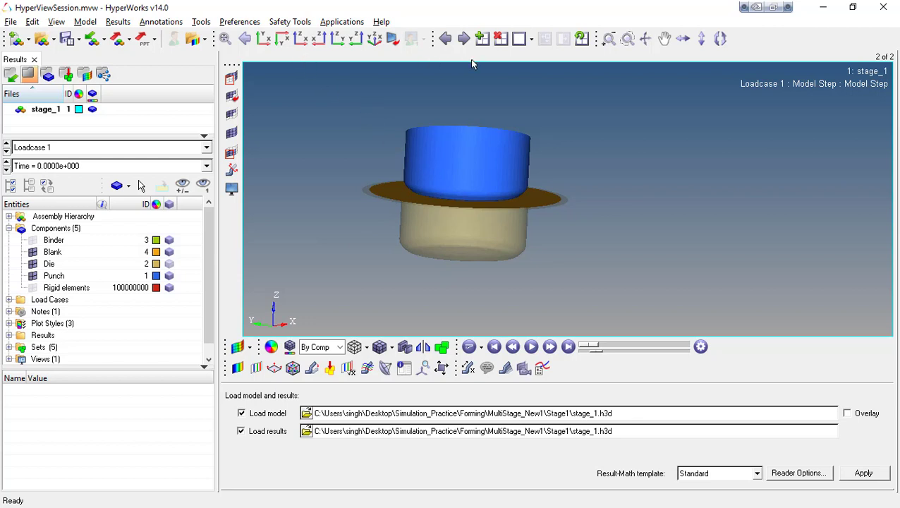
Split the page into four side-by-side windows and show the stage_1 model in the XZ view.
{"action": "left_click", "coordinate": [531, 38]}
{"action": "left_click", "coordinate": [624, 134]}
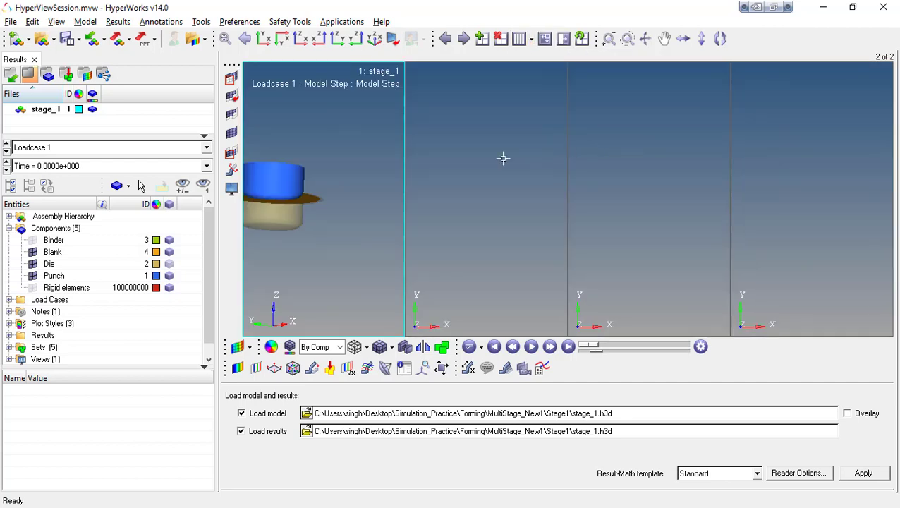
{"action": "left_click", "coordinate": [299, 39]}
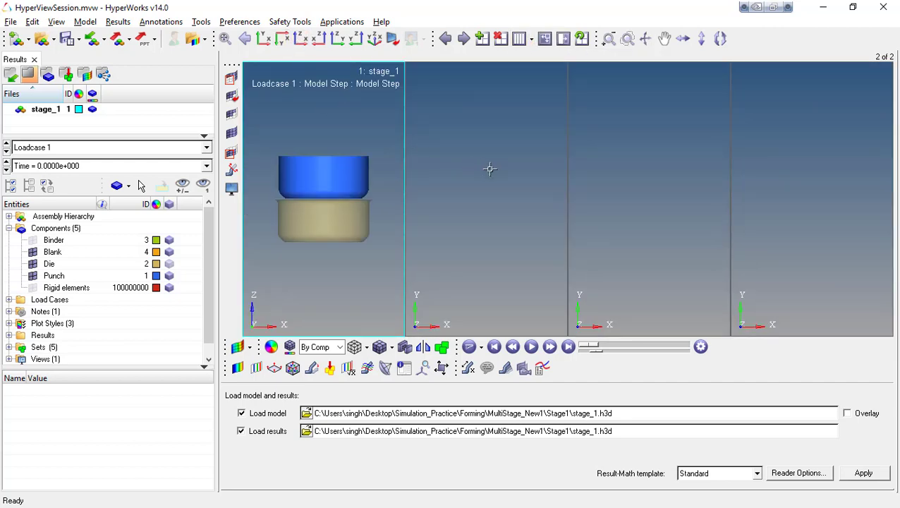
Load stage_2.h3d from the Stage2 folder as model and results in the second window.
{"action": "left_click", "coordinate": [490, 170]}
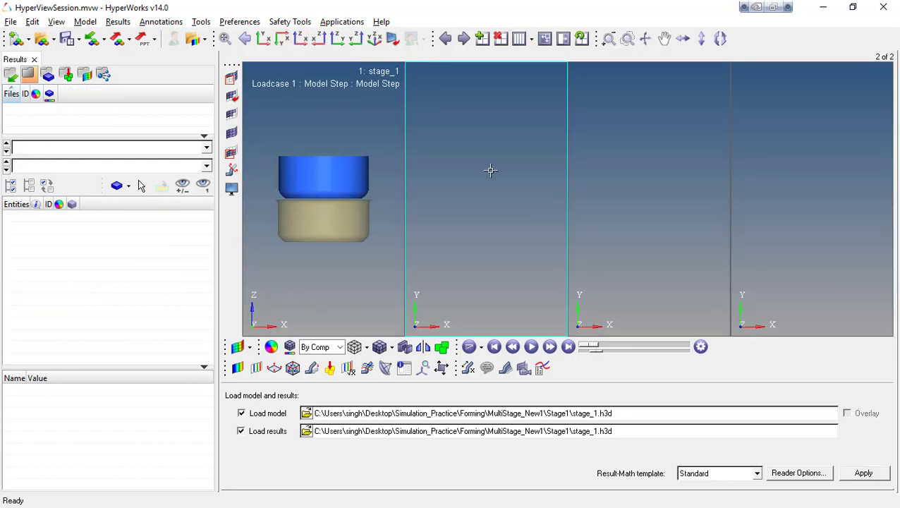
{"action": "left_click", "coordinate": [306, 413]}
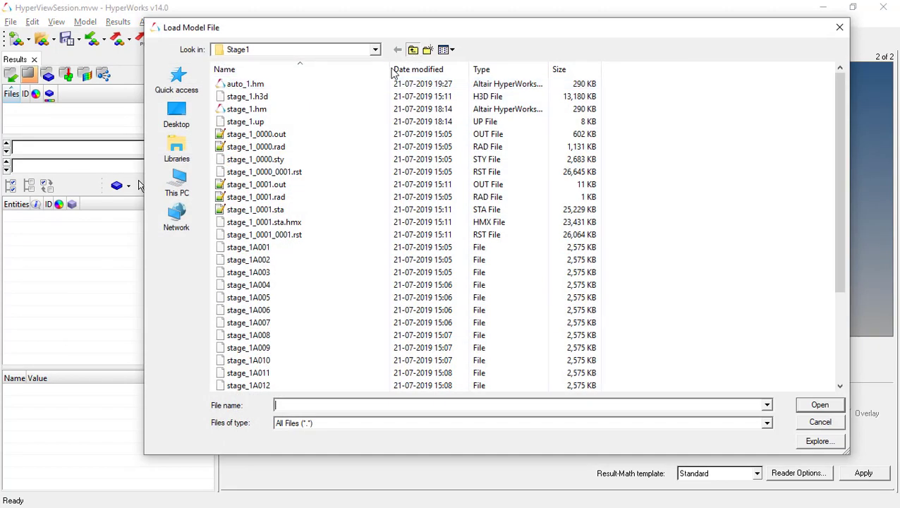
{"action": "left_click", "coordinate": [412, 50]}
{"action": "double_click", "coordinate": [272, 98]}
{"action": "double_click", "coordinate": [270, 96]}
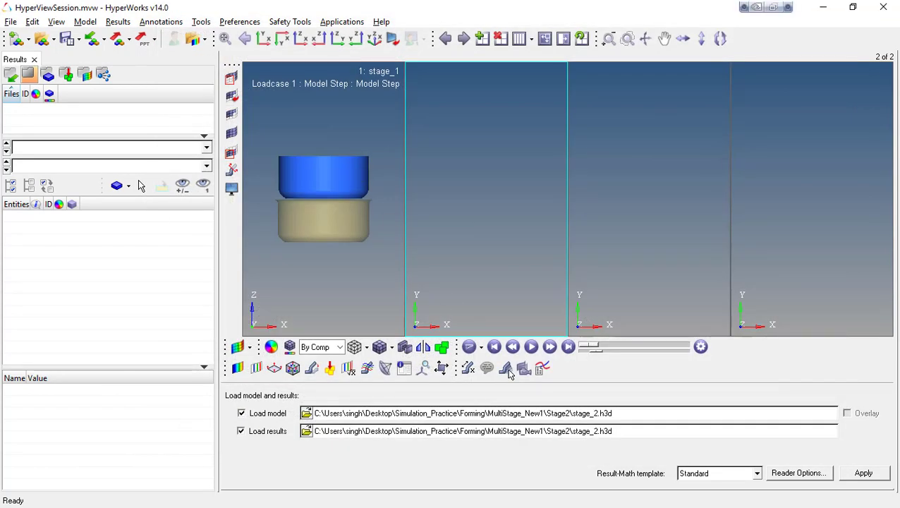
{"action": "left_click", "coordinate": [861, 473]}
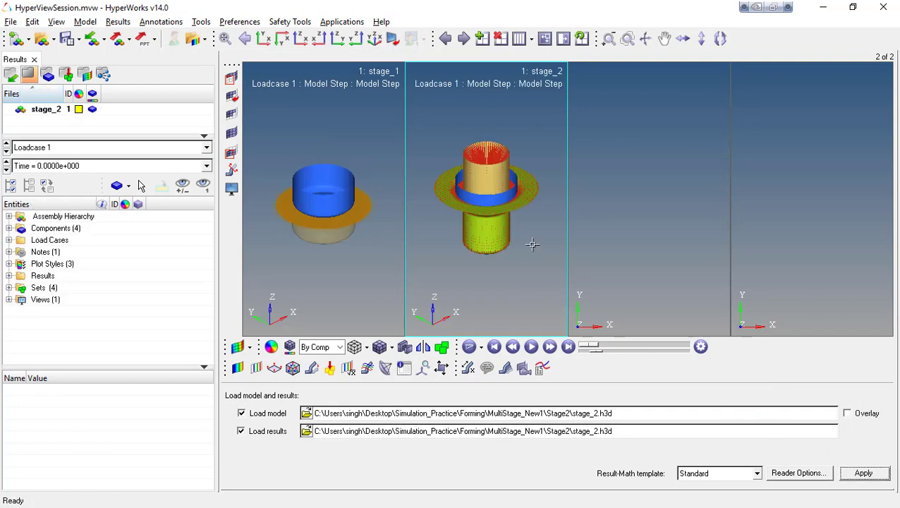
Load stage_3.h3d from the Stage3 folder as model and results in the third window.
{"action": "left_click", "coordinate": [306, 413]}
{"action": "left_click", "coordinate": [413, 50]}
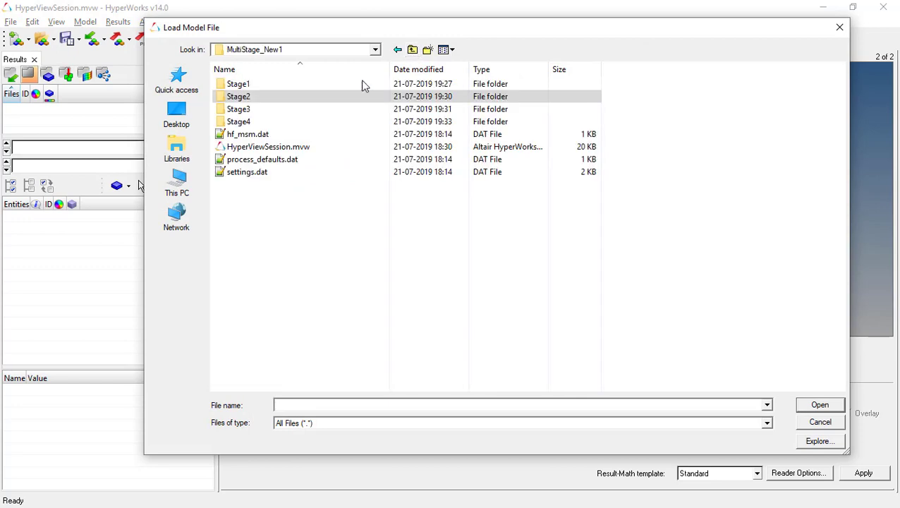
{"action": "double_click", "coordinate": [287, 110]}
{"action": "left_click", "coordinate": [261, 98]}
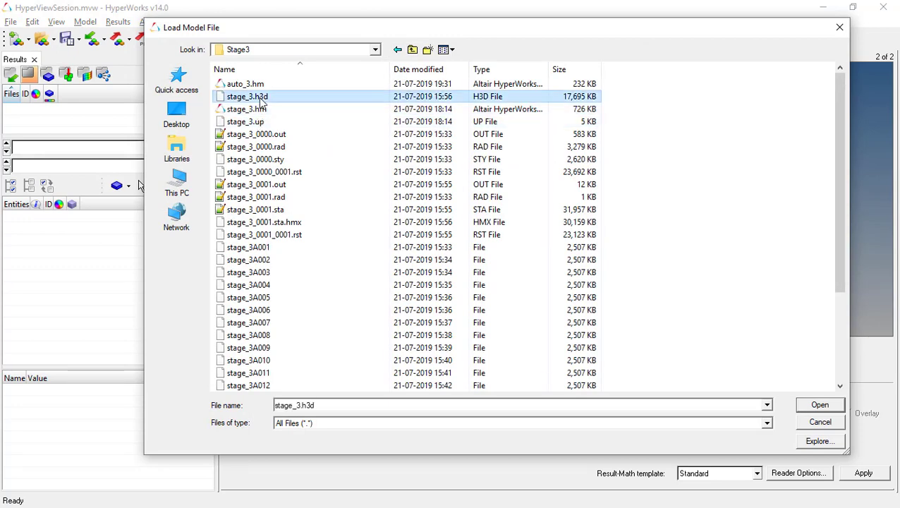
{"action": "double_click", "coordinate": [260, 98]}
{"action": "left_click", "coordinate": [867, 476]}
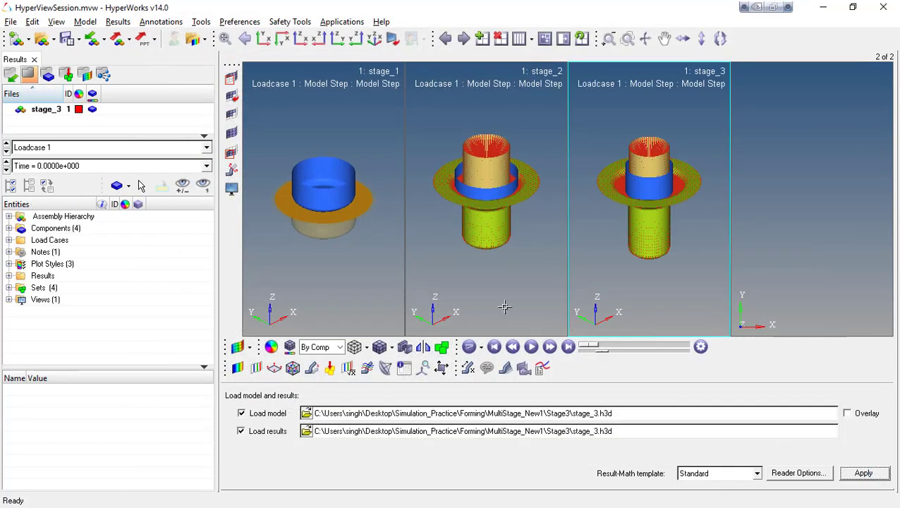
Load Stage4.h3d from the Stage4 folder as model and results in the fourth window.
{"action": "left_click", "coordinate": [754, 212]}
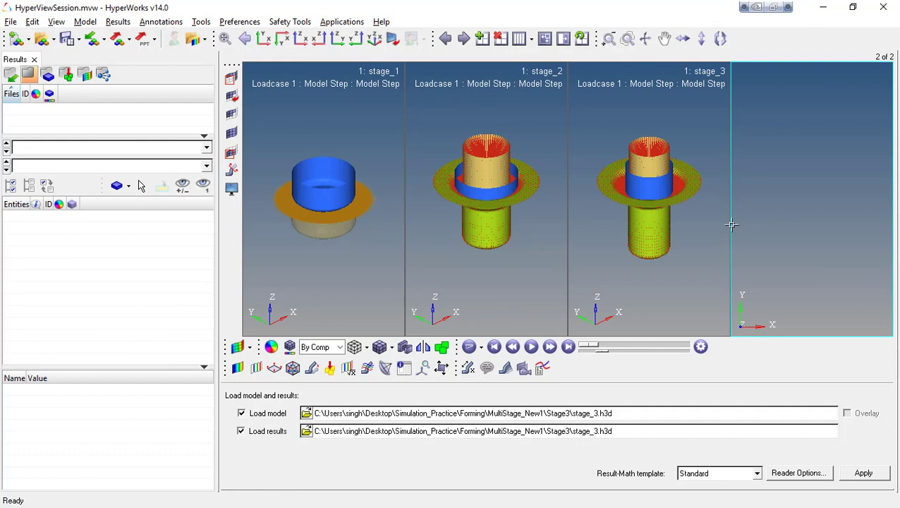
{"action": "left_click", "coordinate": [306, 413]}
{"action": "left_click", "coordinate": [412, 49]}
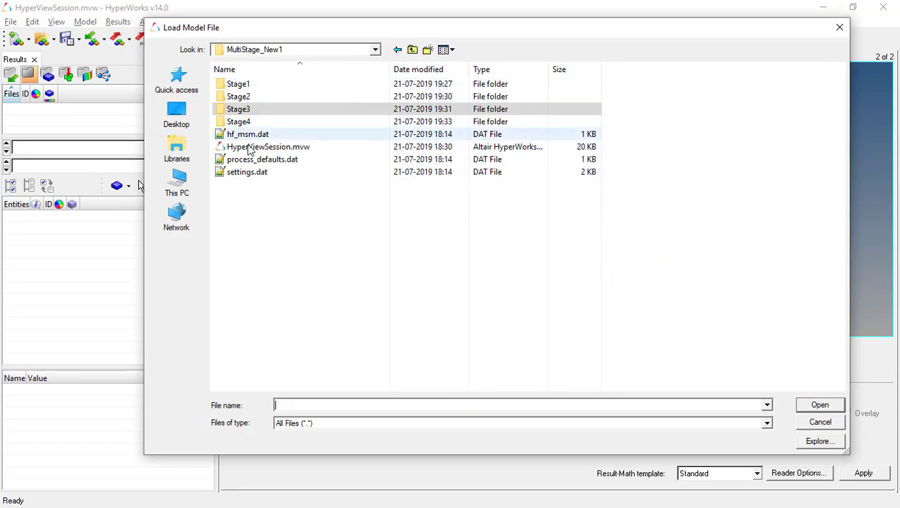
{"action": "double_click", "coordinate": [239, 121]}
{"action": "double_click", "coordinate": [243, 119]}
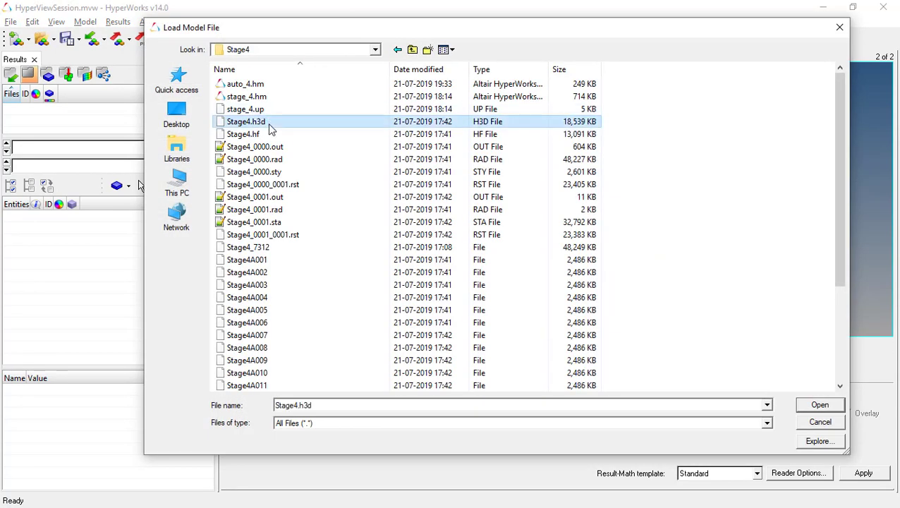
{"action": "left_click", "coordinate": [878, 474]}
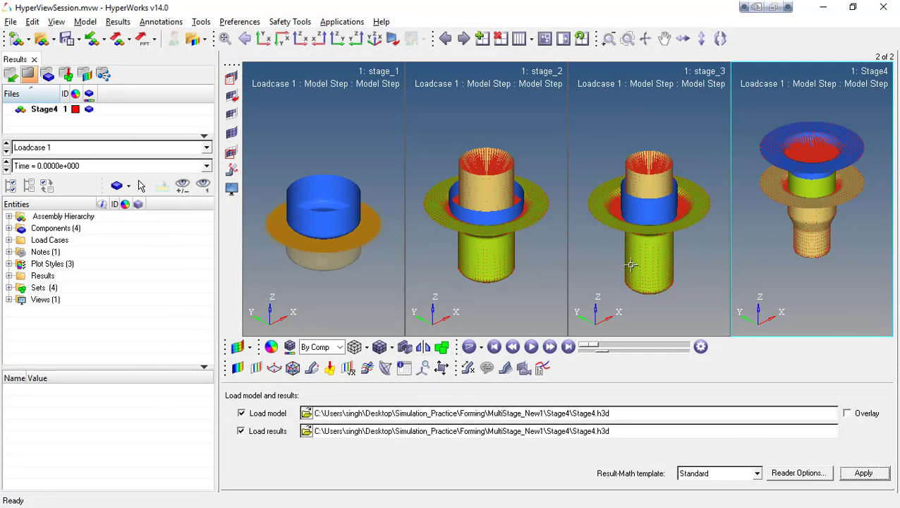
Set all four windows to the XZ view, and shift the stage_3 and Stage4 models individually with window synchronization off.
{"action": "left_click", "coordinate": [611, 278]}
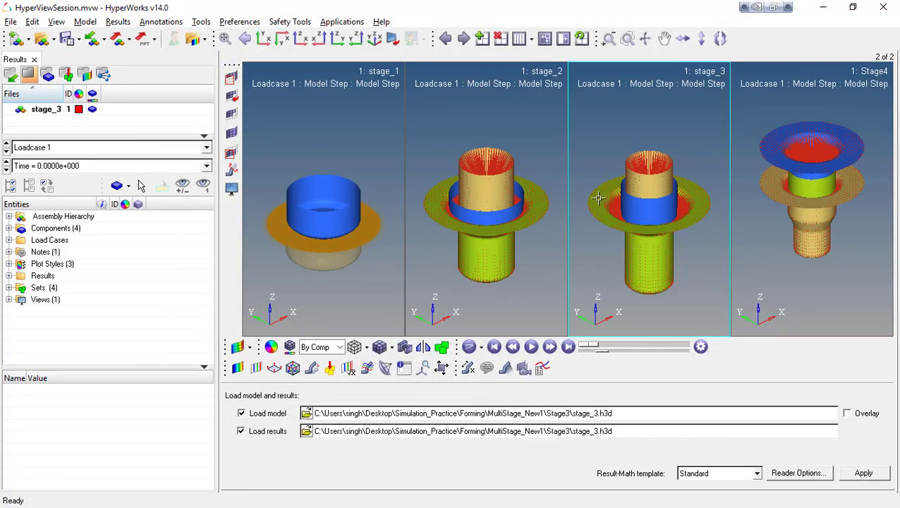
{"action": "left_click", "coordinate": [289, 41]}
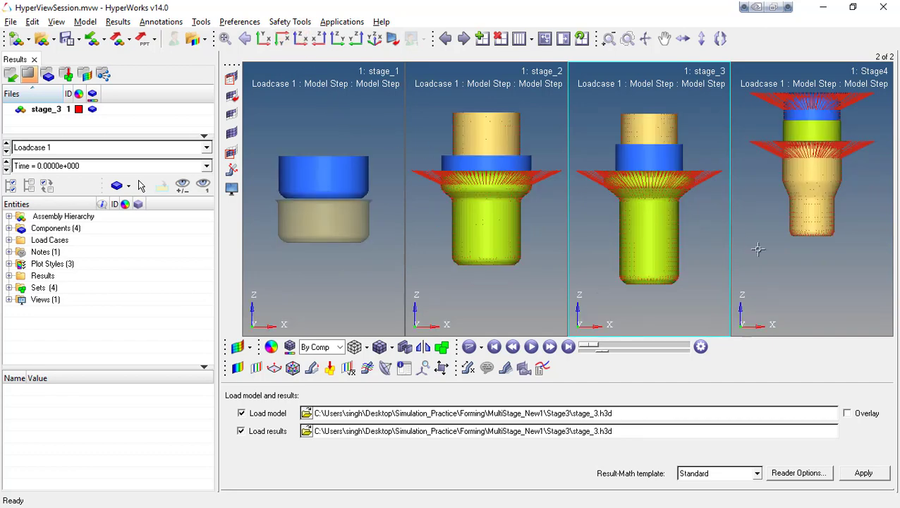
{"action": "left_click", "coordinate": [757, 248]}
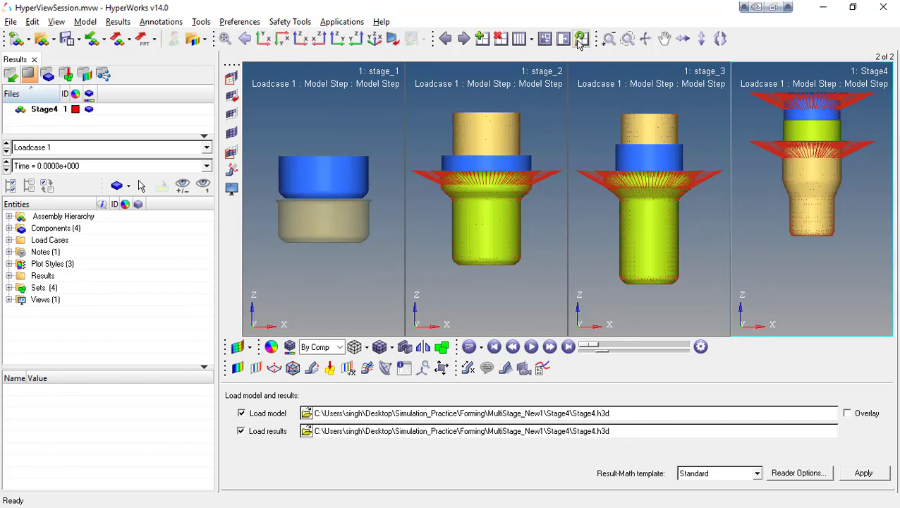
{"action": "left_click", "coordinate": [580, 40]}
{"action": "right_click_drag", "start_coordinate": [799, 168], "coordinate": [798, 199], "text": "ctrl"}
{"action": "left_click", "coordinate": [681, 179]}
{"action": "right_click_drag", "start_coordinate": [682, 178], "coordinate": [681, 175], "text": "ctrl"}
{"action": "left_click", "coordinate": [786, 181]}
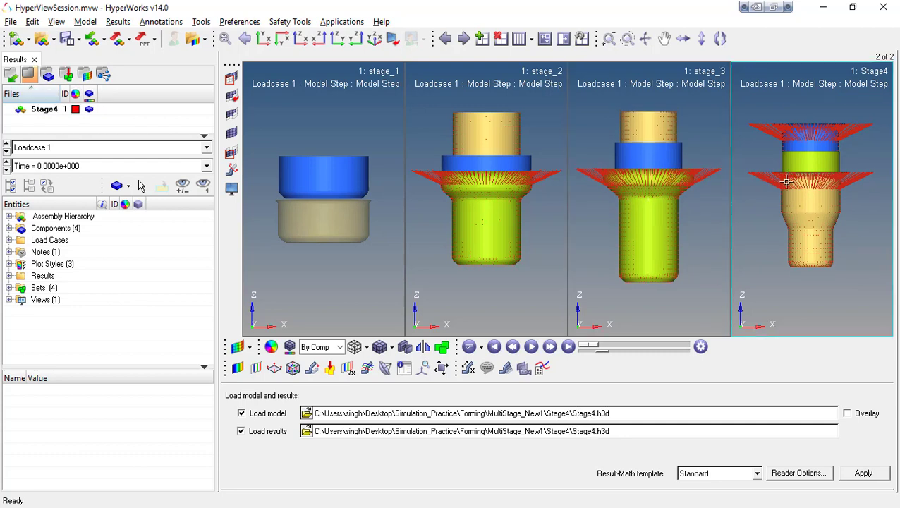
{"action": "right_click_drag", "start_coordinate": [799, 161], "coordinate": [788, 180], "text": "ctrl"}
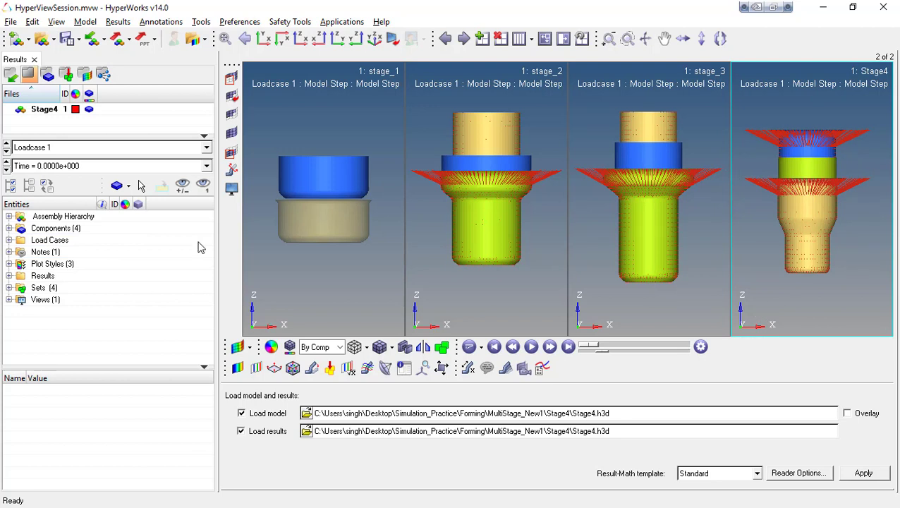
Hide the Rigid elements component and make the Die transparent in the Stage4 window.
{"action": "left_click", "coordinate": [9, 228]}
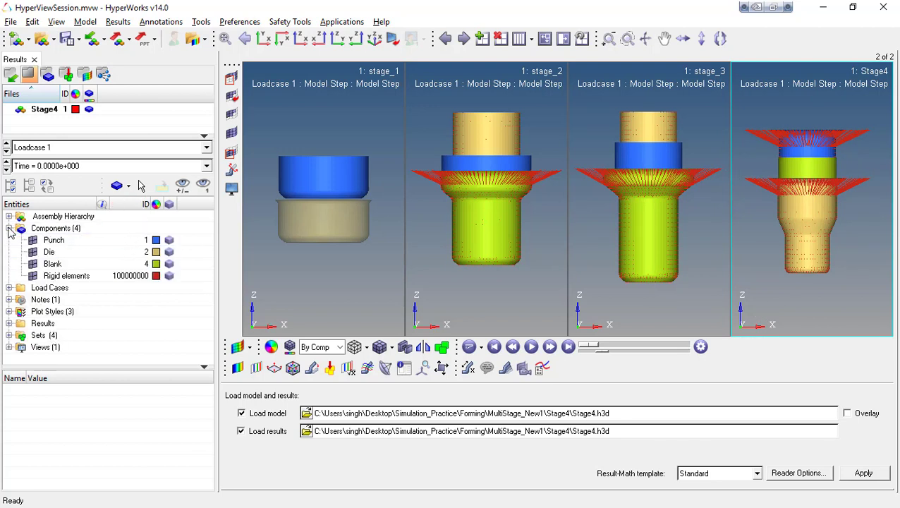
{"action": "left_click", "coordinate": [31, 275]}
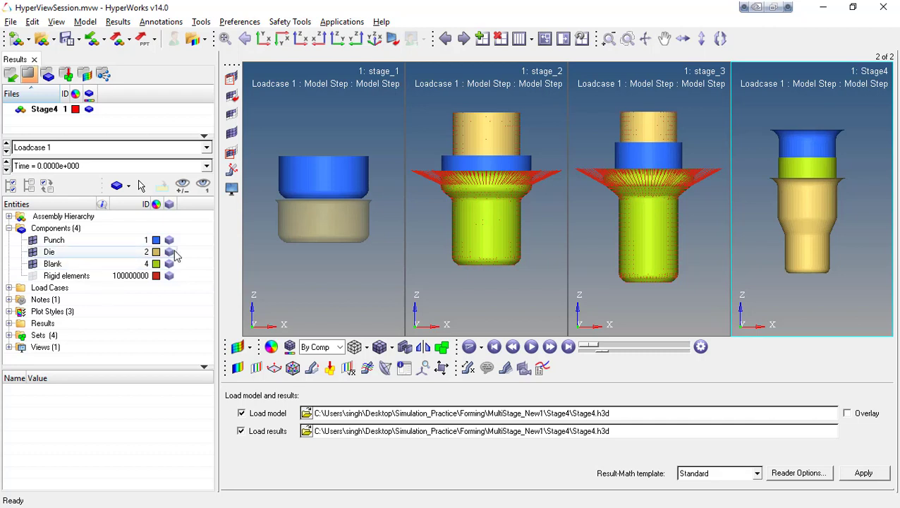
{"action": "left_click", "coordinate": [172, 253]}
{"action": "left_click", "coordinate": [167, 250]}
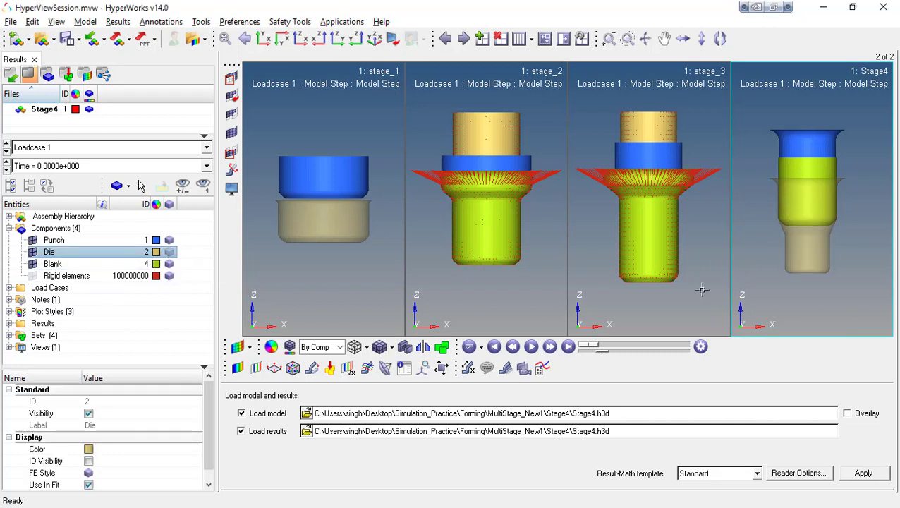
Hide the Rigid elements component and make the Die transparent in the stage_3 window.
{"action": "left_click", "coordinate": [677, 298]}
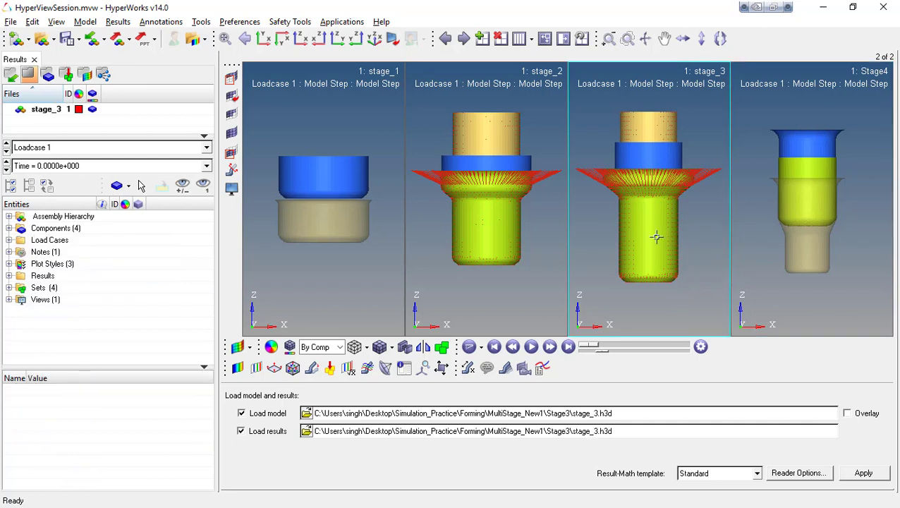
{"action": "left_click", "coordinate": [9, 227]}
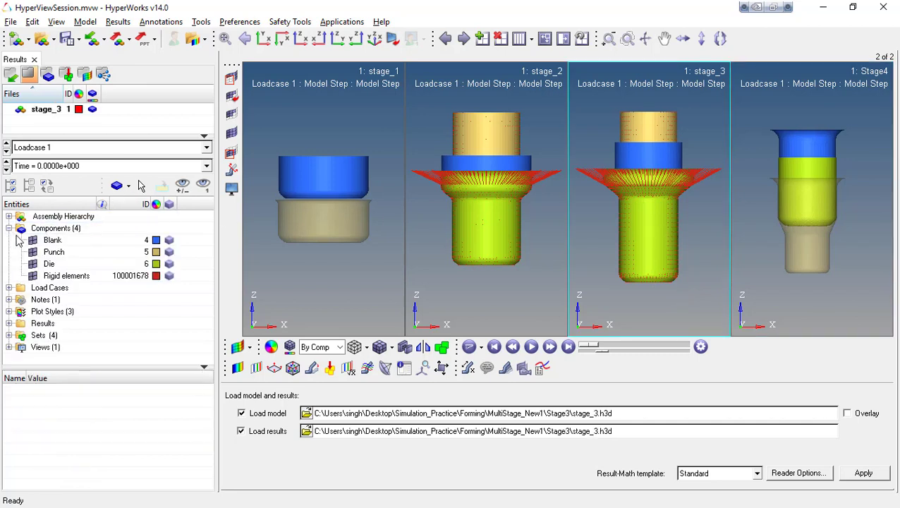
{"action": "left_click", "coordinate": [167, 262]}
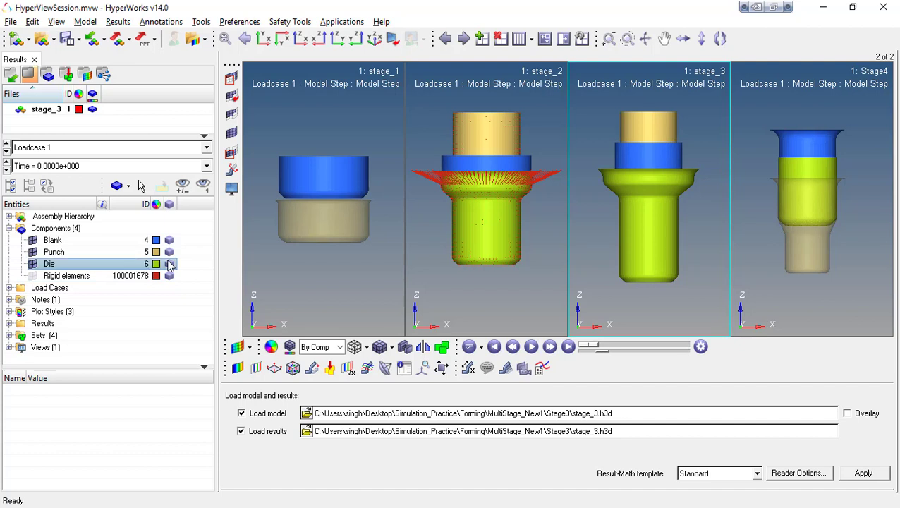
{"action": "left_click", "coordinate": [175, 255]}
Hide the Rigid elements component and make the Die transparent in the stage_2 window.
{"action": "left_click", "coordinate": [492, 277]}
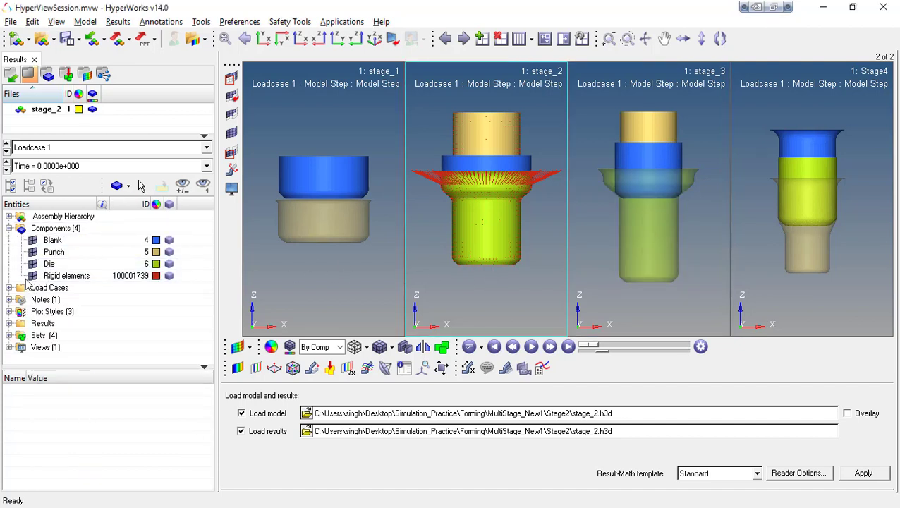
{"action": "left_click", "coordinate": [32, 275]}
{"action": "left_click", "coordinate": [171, 263]}
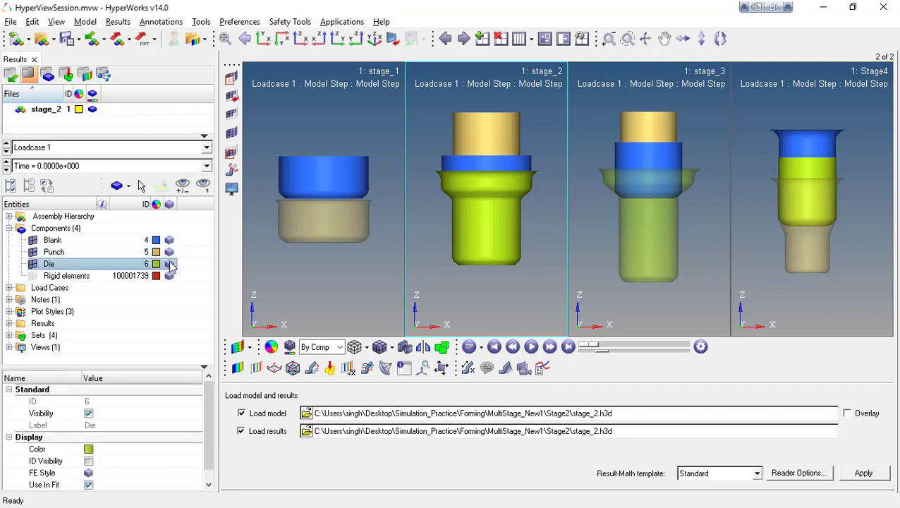
{"action": "left_click", "coordinate": [170, 264]}
{"action": "left_click", "coordinate": [173, 255]}
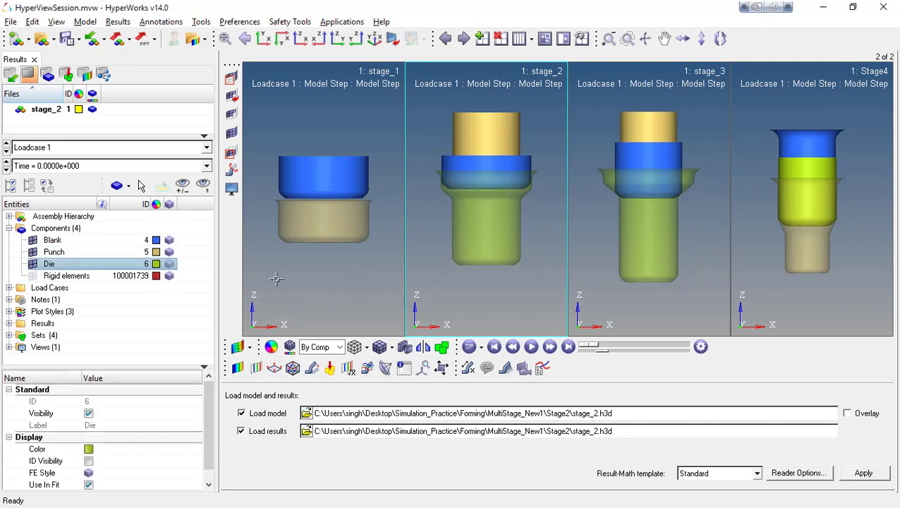
Play the forming animation in all four stage windows to compare the stages, and pause it.
{"action": "left_click", "coordinate": [531, 347]}
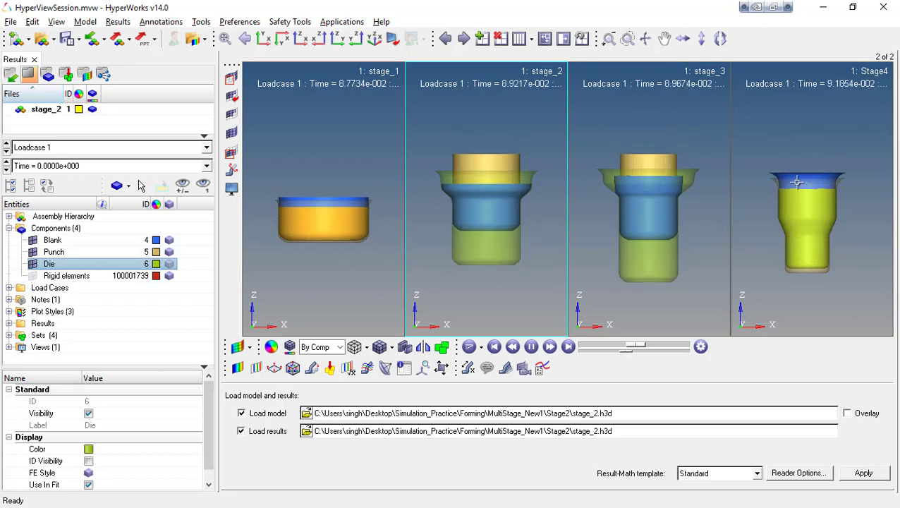
{"action": "left_click", "coordinate": [531, 346]}
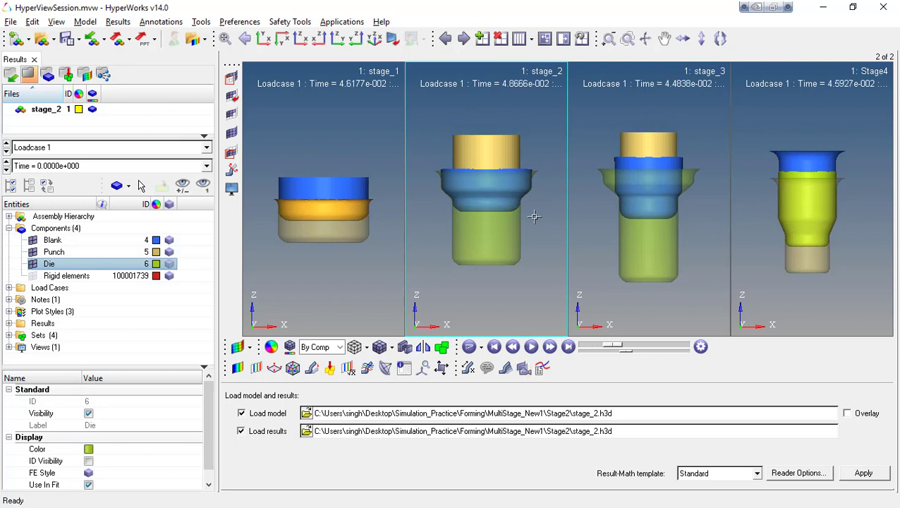
Move the animation to its last frame and set the window synchronization control to Edit Scales-Offsets.
{"action": "left_click", "coordinate": [568, 346]}
{"action": "left_click", "coordinate": [700, 346]}
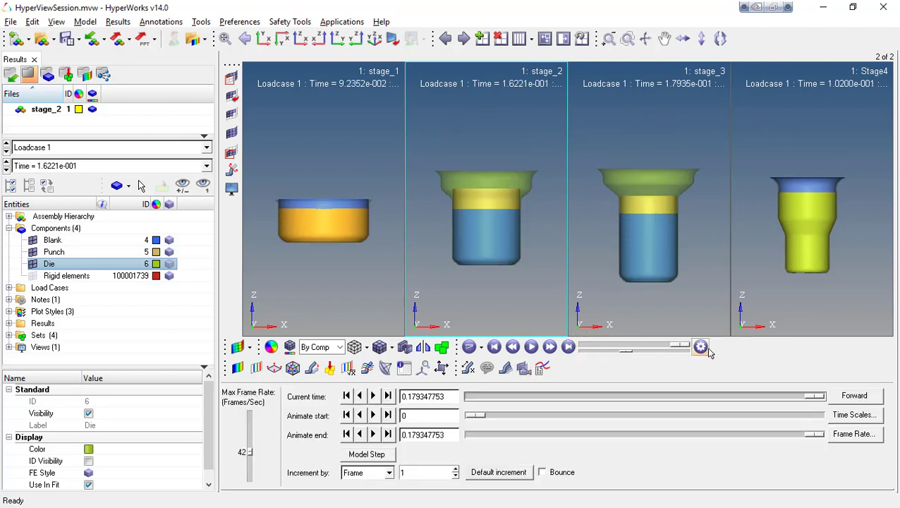
{"action": "left_click", "coordinate": [853, 415]}
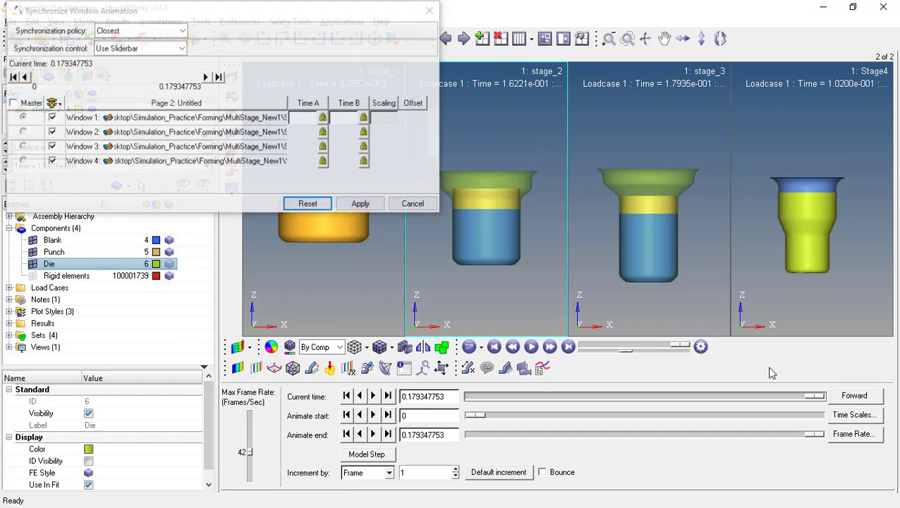
{"action": "left_click_drag", "start_coordinate": [293, 19], "coordinate": [342, 166]}
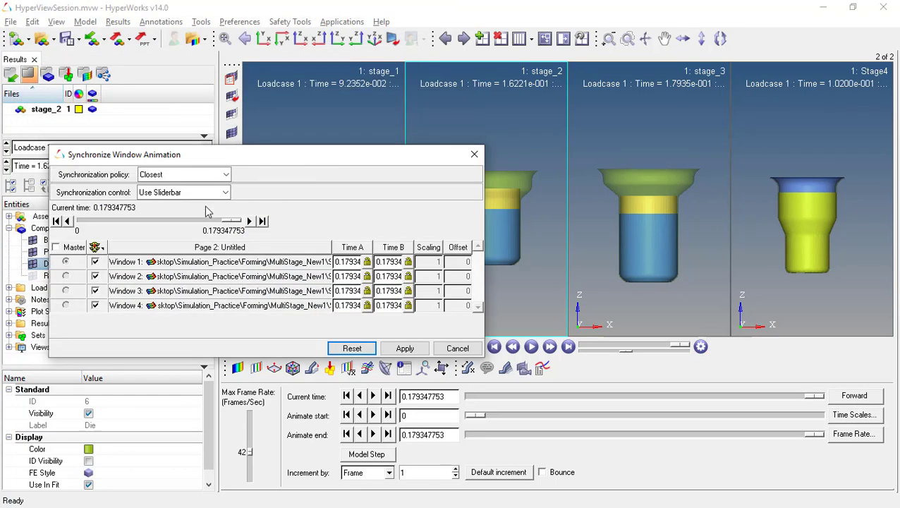
{"action": "left_click", "coordinate": [148, 196]}
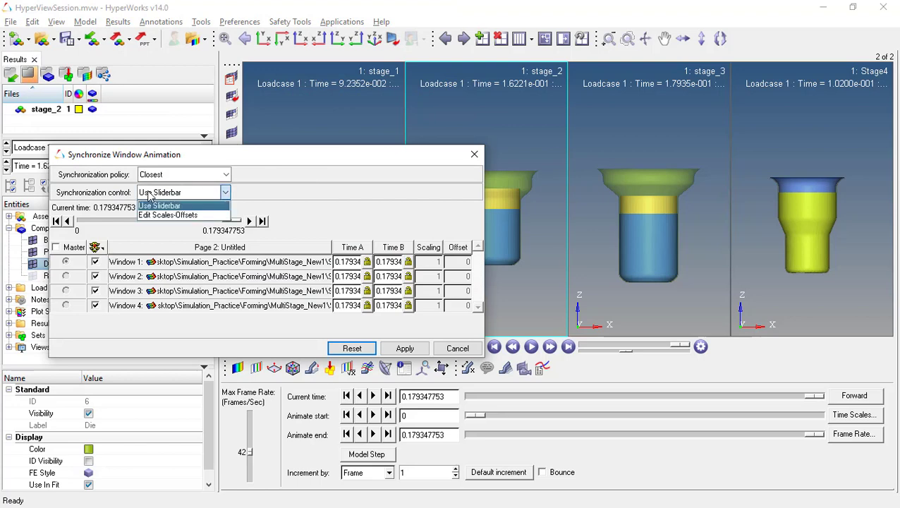
{"action": "left_click", "coordinate": [181, 216]}
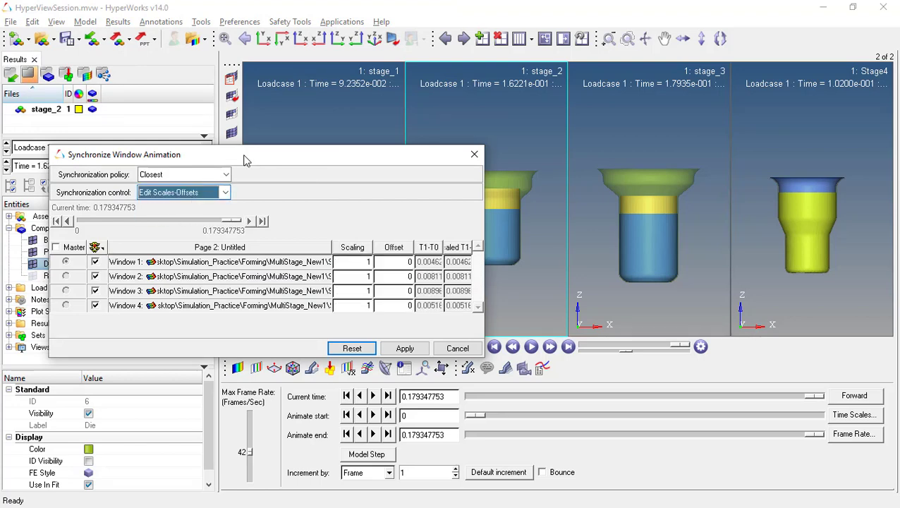
{"action": "left_click_drag", "start_coordinate": [243, 156], "coordinate": [243, 175]}
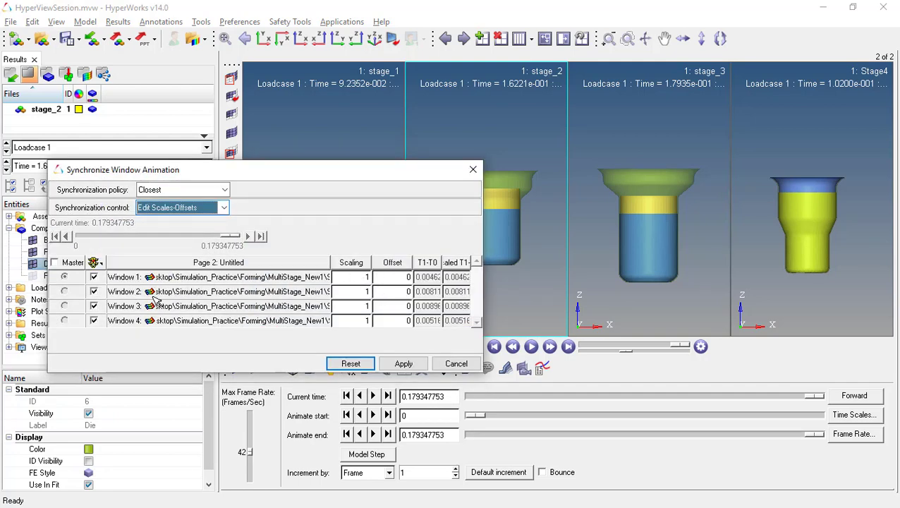
Set the time offset of Window 2 to 0.1, enter offsets for Windows 3 and 4, apply them, and play the stages in sequence.
{"action": "left_click", "coordinate": [402, 292]}
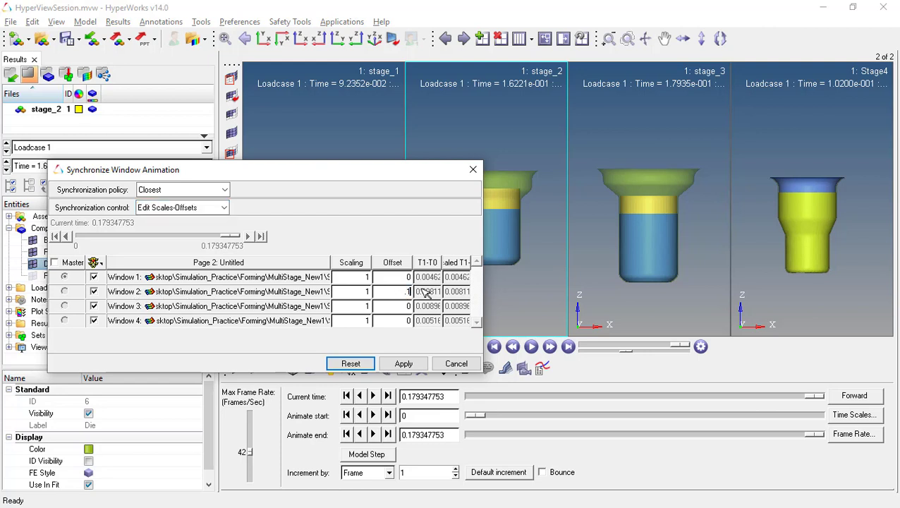
{"action": "type", "text": ".1"}
{"action": "left_click", "coordinate": [410, 305]}
{"action": "left_click", "coordinate": [408, 321]}
{"action": "left_click", "coordinate": [408, 362]}
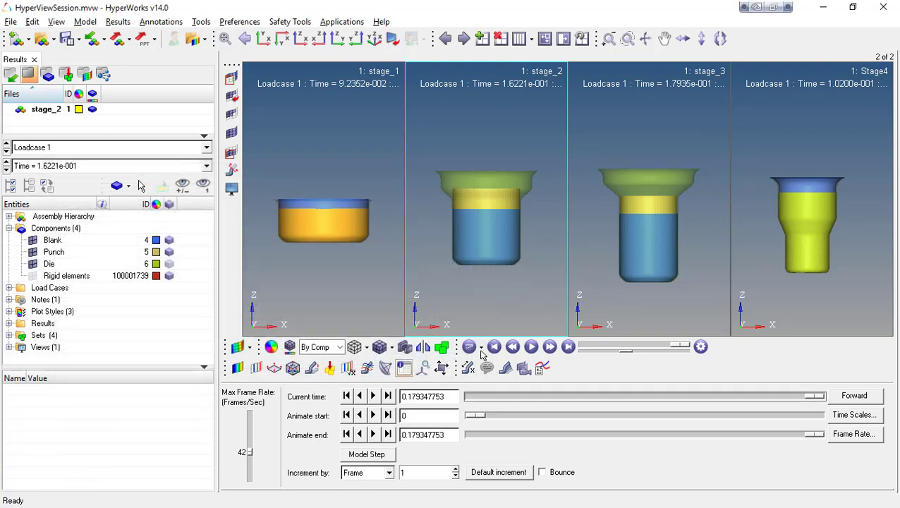
{"action": "left_click", "coordinate": [532, 348]}
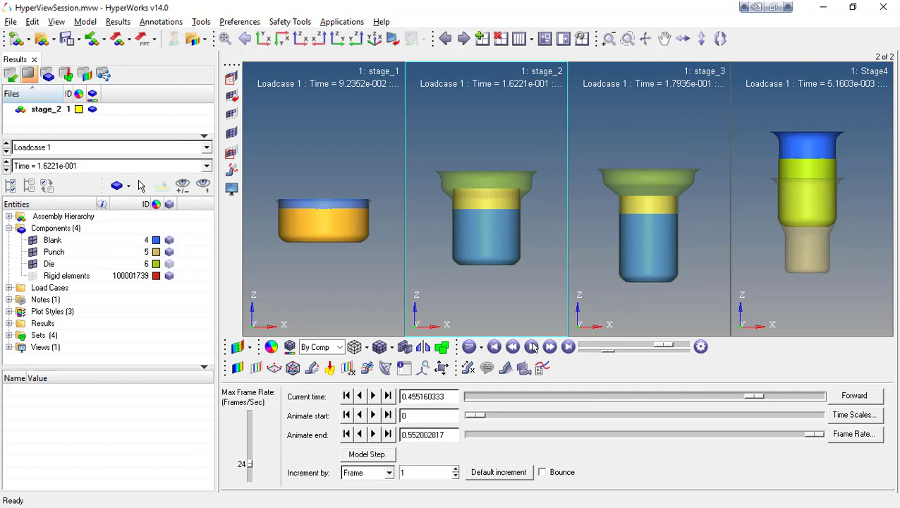
Synchronize the views of all four stage windows and tilt the models together to look down into the cups.
{"action": "left_click_drag", "start_coordinate": [213, 244], "coordinate": [188, 243]}
{"action": "left_click", "coordinate": [293, 204]}
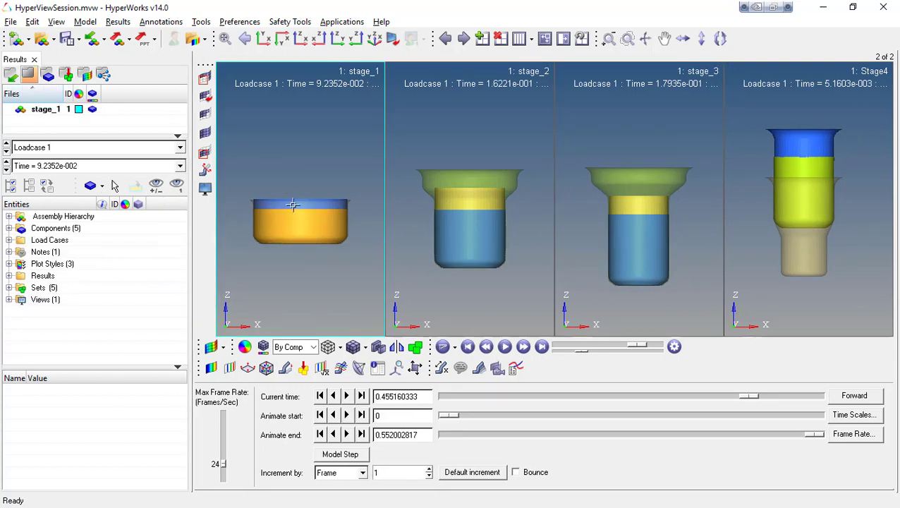
{"action": "mouse_move", "coordinate": [313, 239]}
{"action": "left_mouse_down", "text": "ctrl"}
{"action": "mouse_move", "coordinate": [281, 279]}
{"action": "mouse_move", "coordinate": [315, 253]}
{"action": "left_mouse_up", "text": "ctrl"}
{"action": "scroll", "coordinate": [316, 253], "scroll_direction": "up", "scroll_amount": 3, "text": "ctrl"}
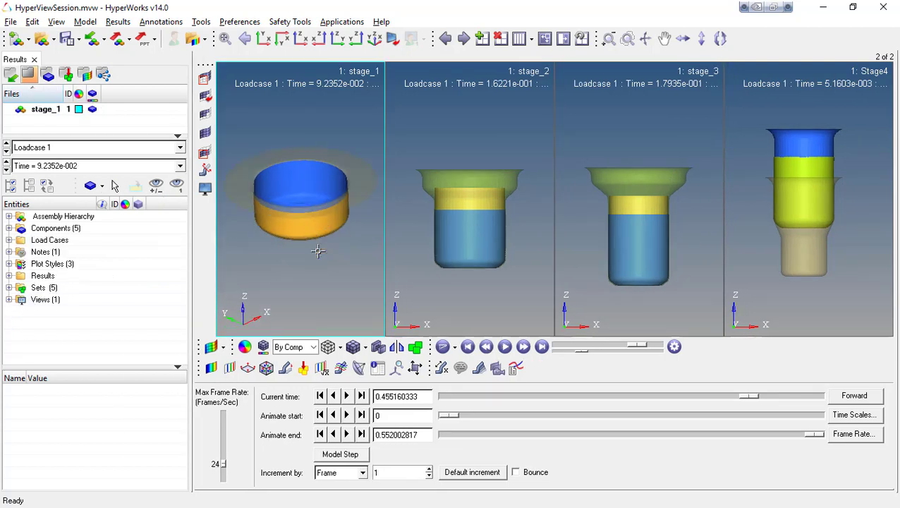
{"action": "right_click_drag", "start_coordinate": [317, 252], "coordinate": [320, 265], "text": "ctrl"}
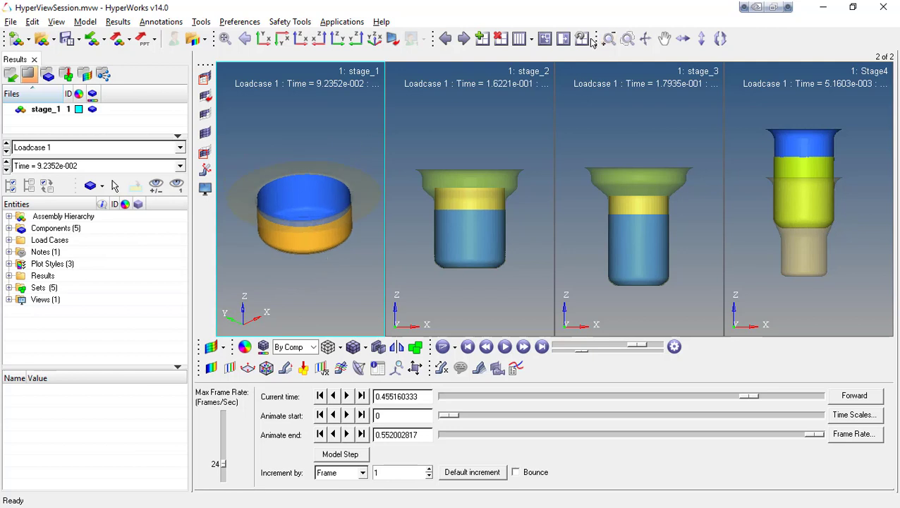
{"action": "left_click", "coordinate": [582, 38]}
{"action": "left_click", "coordinate": [658, 114]}
{"action": "scroll", "coordinate": [346, 182], "scroll_direction": "down", "scroll_amount": 2, "text": "ctrl"}
{"action": "left_click_drag", "start_coordinate": [325, 195], "coordinate": [336, 233], "text": "ctrl"}
{"action": "scroll", "coordinate": [334, 232], "scroll_direction": "up", "scroll_amount": 2, "text": "ctrl"}
{"action": "right_click_drag", "start_coordinate": [334, 232], "coordinate": [325, 258], "text": "ctrl"}
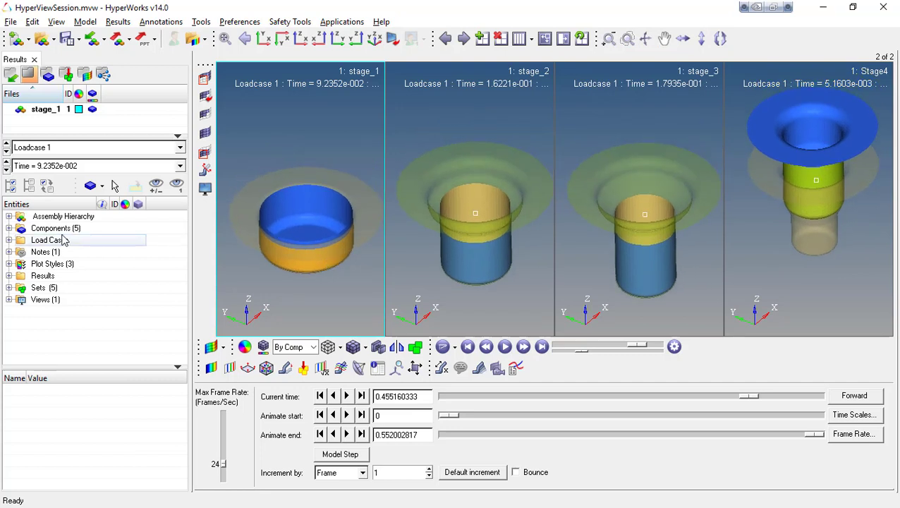
Hide the Die and Punch components in the stage_1 window.
{"action": "left_click", "coordinate": [9, 228]}
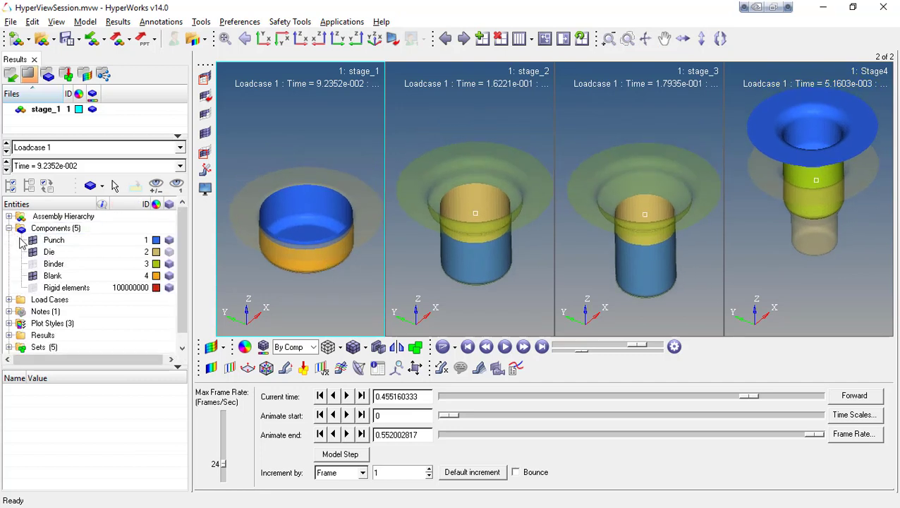
{"action": "left_click", "coordinate": [33, 252]}
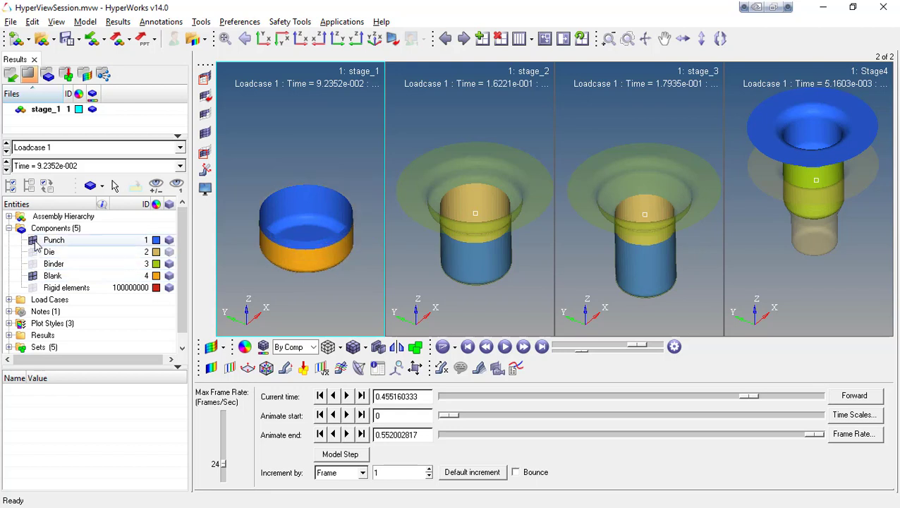
{"action": "left_click", "coordinate": [33, 240]}
Hide the Die and Punch components in the stage_2 window.
{"action": "left_click", "coordinate": [428, 268]}
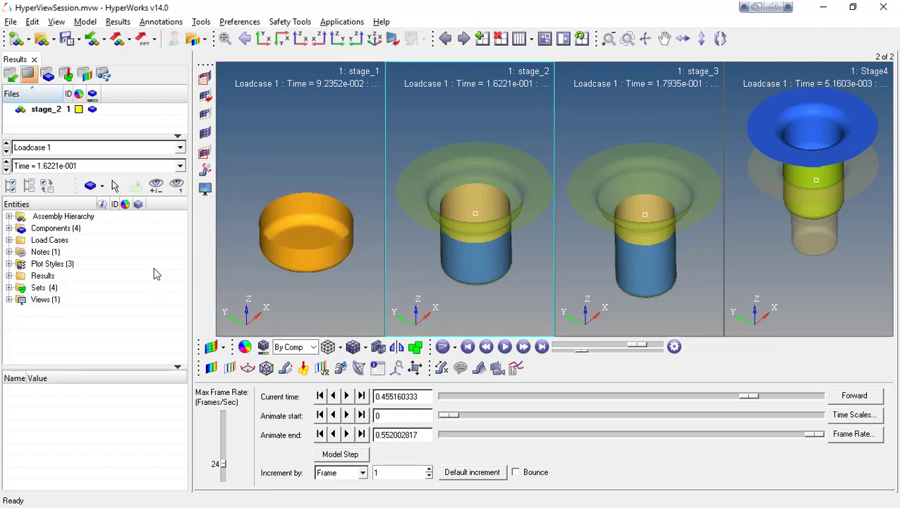
{"action": "left_click", "coordinate": [8, 227]}
{"action": "left_click", "coordinate": [33, 264]}
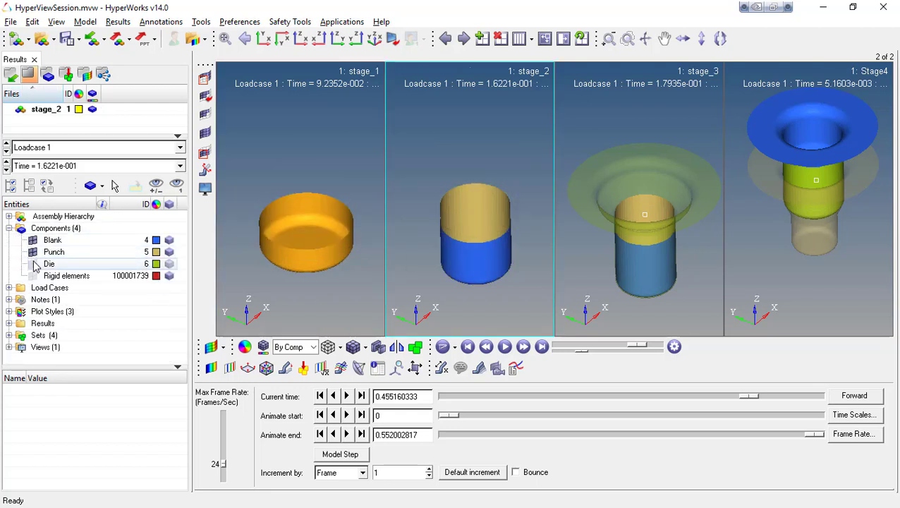
{"action": "left_click", "coordinate": [33, 252]}
Hide the Die and Punch components in the stage_3 window.
{"action": "left_click", "coordinate": [571, 268]}
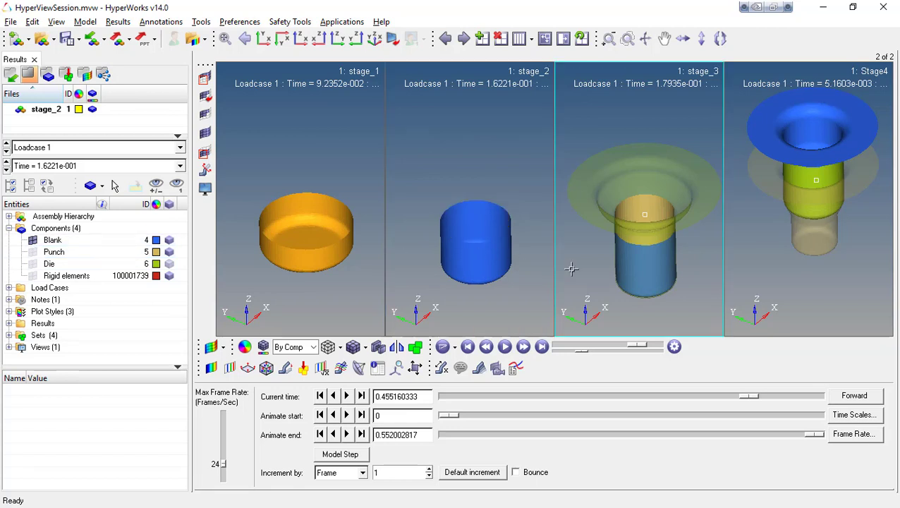
{"action": "left_click", "coordinate": [8, 227]}
{"action": "left_click", "coordinate": [33, 264]}
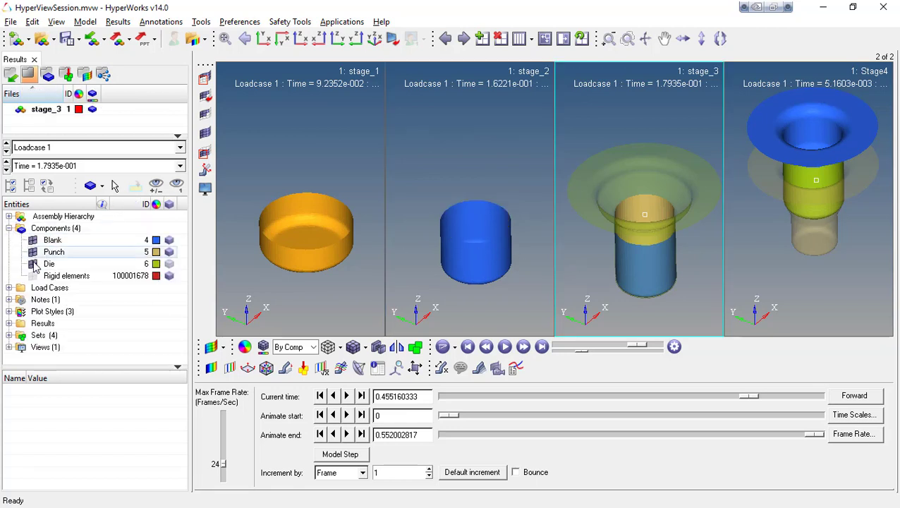
{"action": "left_click", "coordinate": [33, 251]}
Hide the Die and Punch components in the Stage4 window.
{"action": "left_click", "coordinate": [767, 222]}
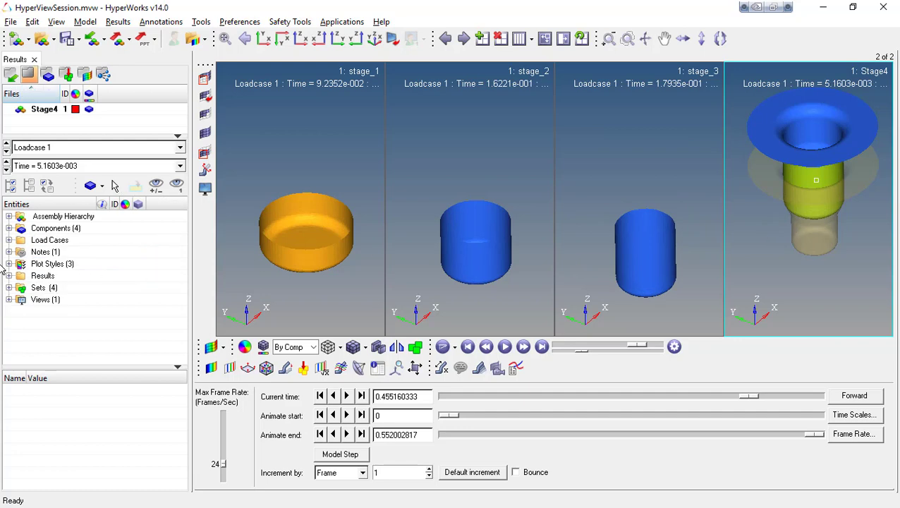
{"action": "left_click", "coordinate": [8, 228]}
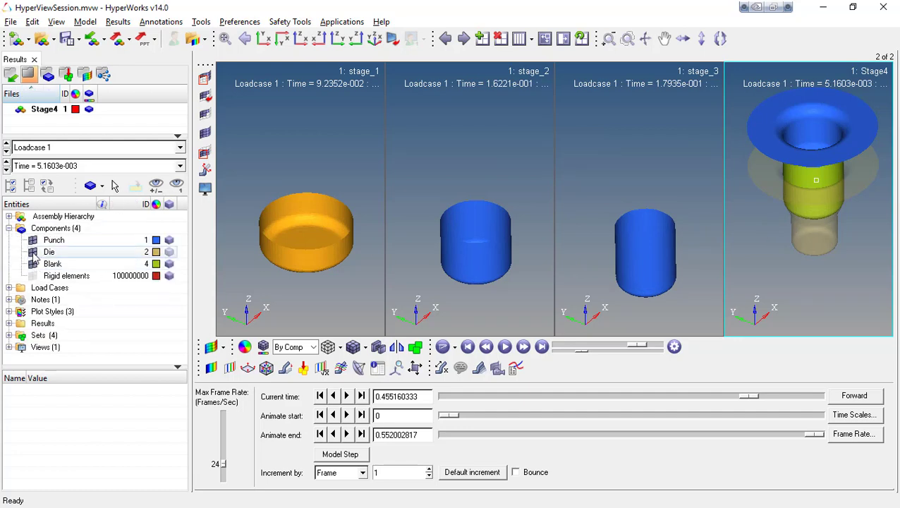
{"action": "left_click", "coordinate": [33, 252]}
{"action": "left_click", "coordinate": [33, 240]}
Open the contour settings and choose %Thinning (s) as the result type for the stage_3 window.
{"action": "left_click", "coordinate": [215, 368]}
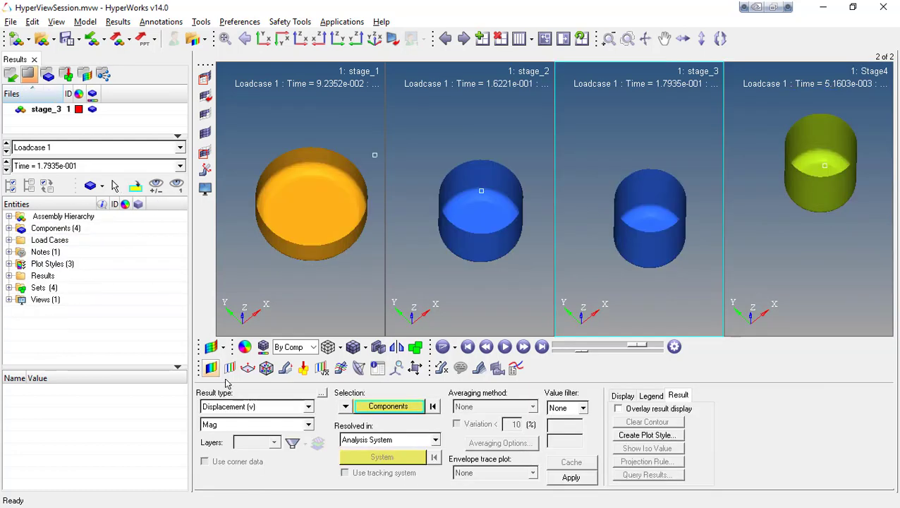
{"action": "left_click", "coordinate": [255, 406]}
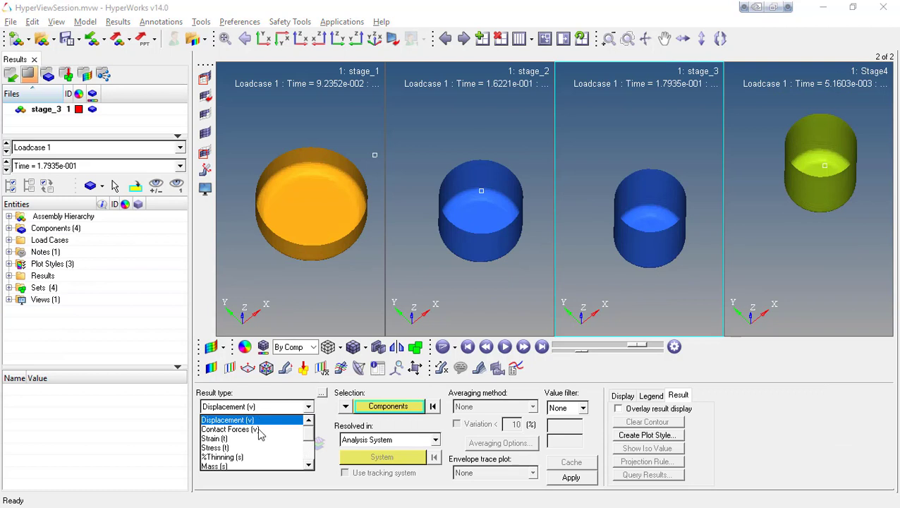
{"action": "left_click", "coordinate": [242, 458]}
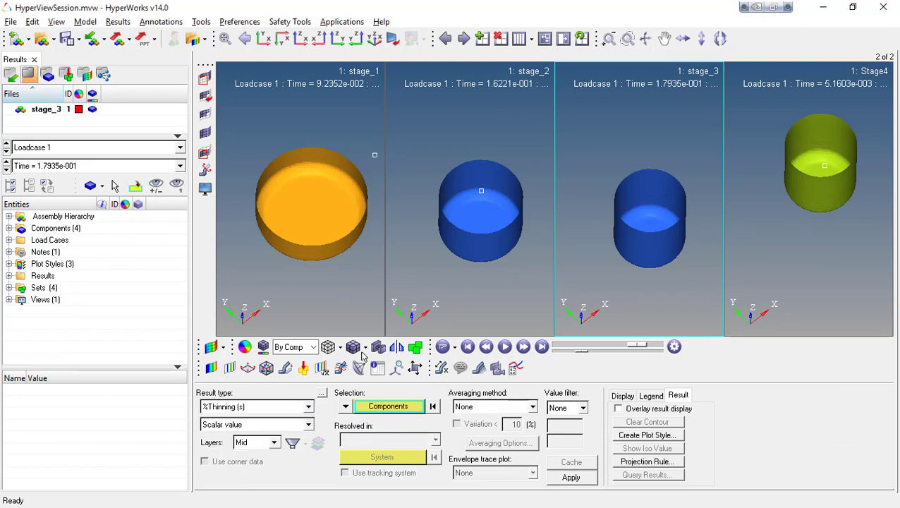
Contour the stage_1 window with %Thinning (s) using the Simple averaging method.
{"action": "left_click", "coordinate": [331, 270]}
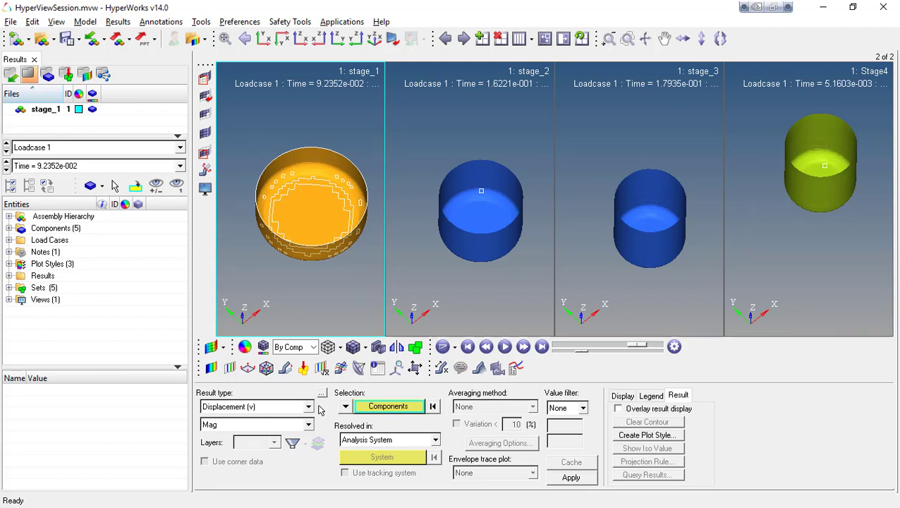
{"action": "left_click", "coordinate": [291, 407]}
{"action": "scroll", "coordinate": [246, 453], "scroll_direction": "down", "scroll_amount": 2}
{"action": "scroll", "coordinate": [239, 452], "scroll_direction": "up", "scroll_amount": 1}
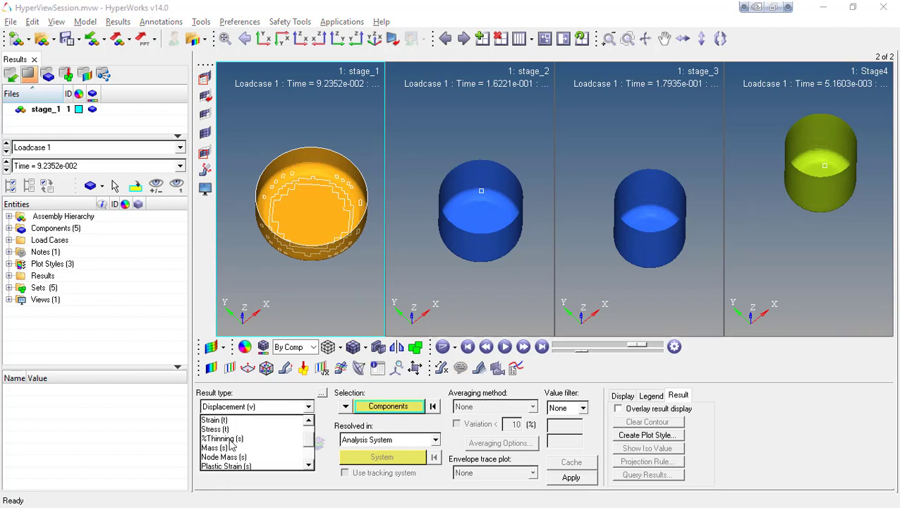
{"action": "left_click", "coordinate": [229, 439]}
{"action": "left_click", "coordinate": [492, 408]}
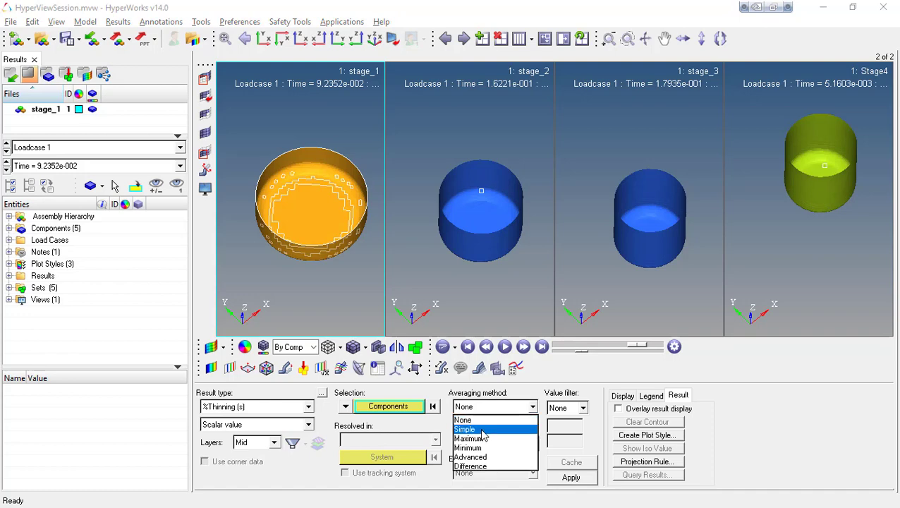
{"action": "left_click", "coordinate": [482, 429]}
{"action": "left_click", "coordinate": [570, 477]}
{"action": "left_click_drag", "start_coordinate": [349, 298], "coordinate": [360, 245], "text": "ctrl"}
{"action": "left_click_drag", "start_coordinate": [356, 194], "coordinate": [310, 161], "text": "ctrl"}
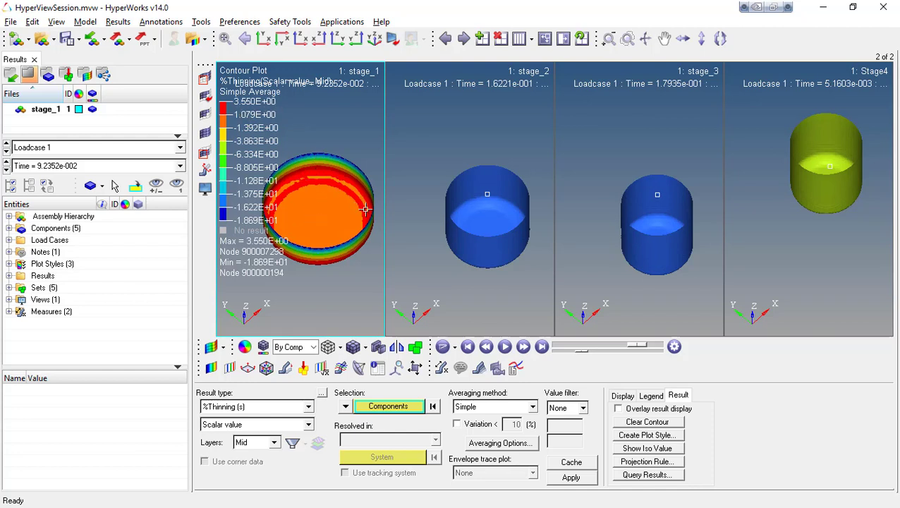
Widen the graphics area and contour the stage_2 window with %Thinning (s) using the Simple averaging method.
{"action": "left_click", "coordinate": [419, 257]}
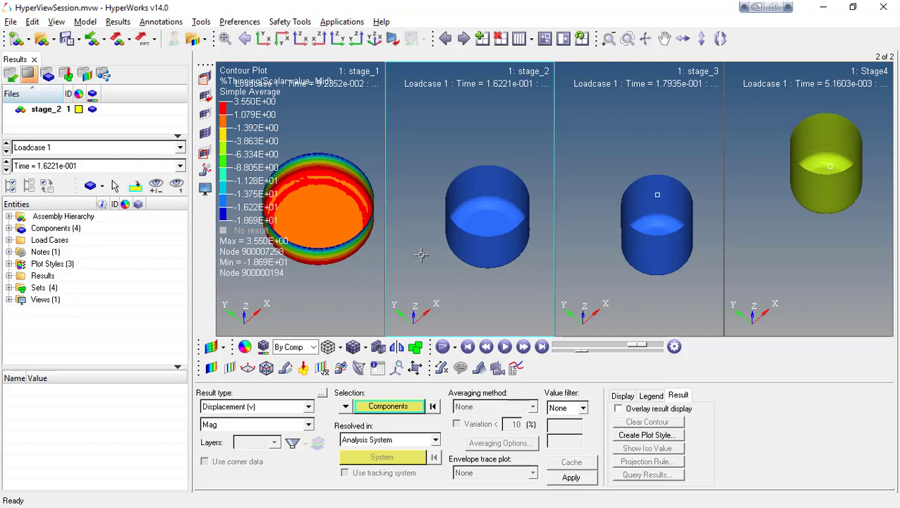
{"action": "left_click_drag", "start_coordinate": [195, 228], "coordinate": [120, 227]}
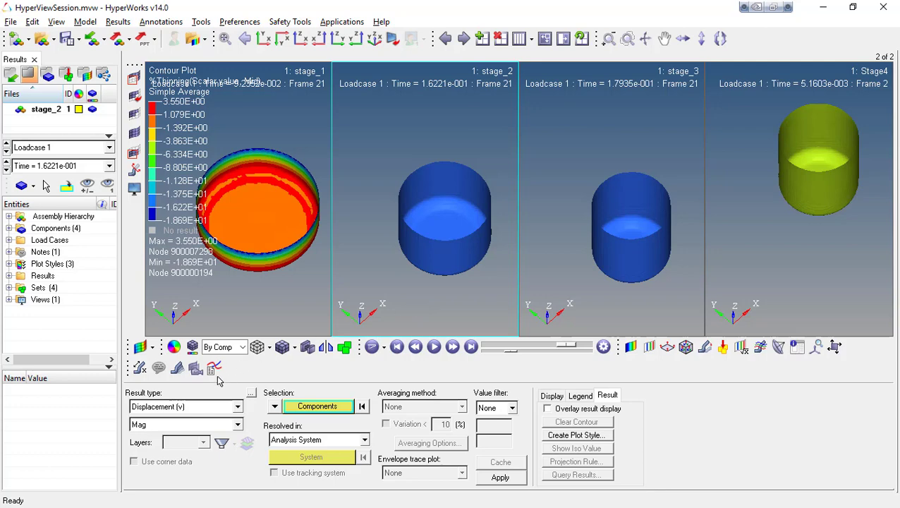
{"action": "left_click", "coordinate": [202, 407]}
{"action": "left_click", "coordinate": [151, 457]}
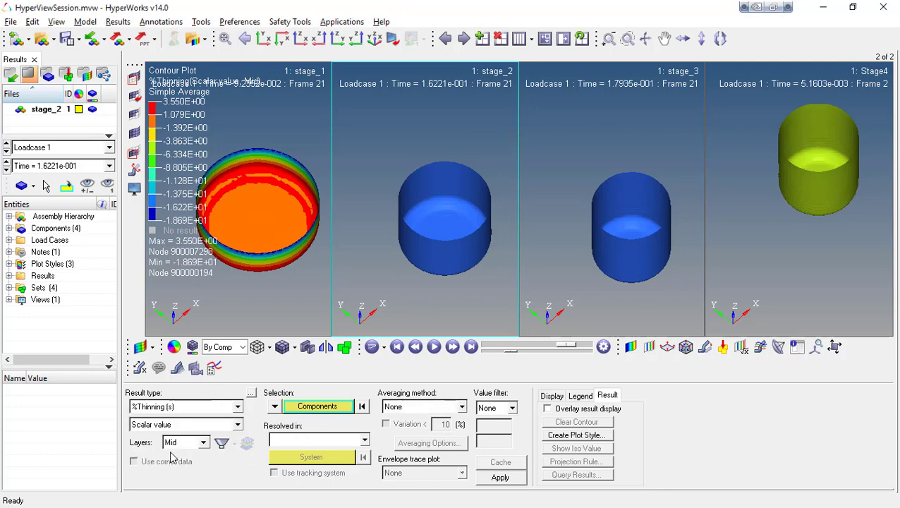
{"action": "left_click", "coordinate": [422, 407]}
{"action": "left_click", "coordinate": [437, 429]}
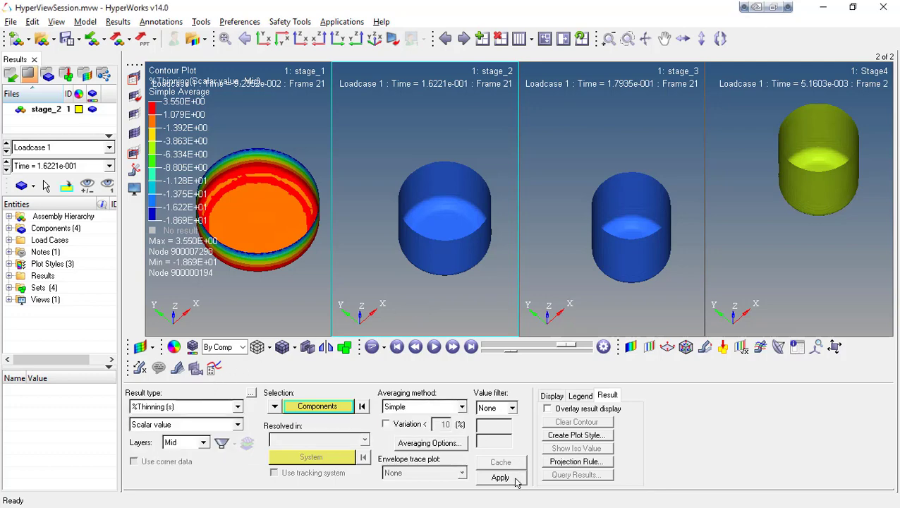
{"action": "left_click", "coordinate": [500, 477]}
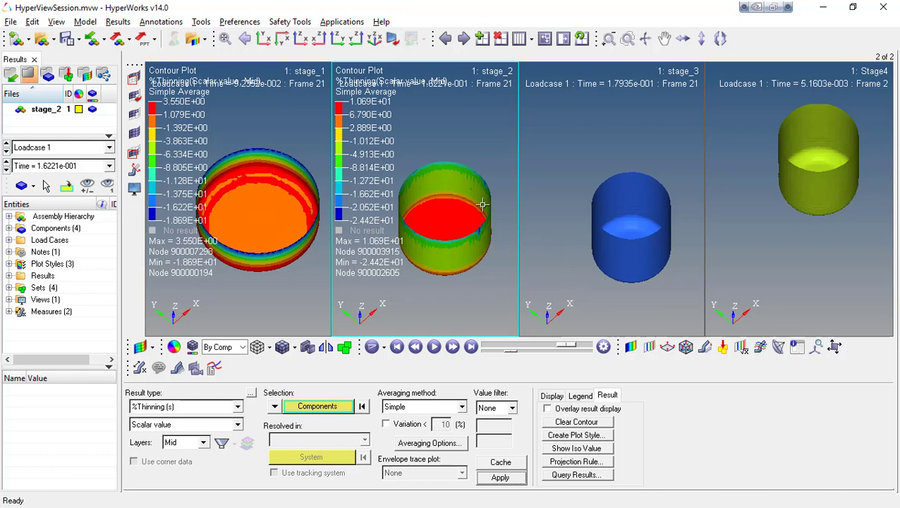
{"action": "left_click_drag", "start_coordinate": [483, 204], "coordinate": [389, 122], "text": "ctrl"}
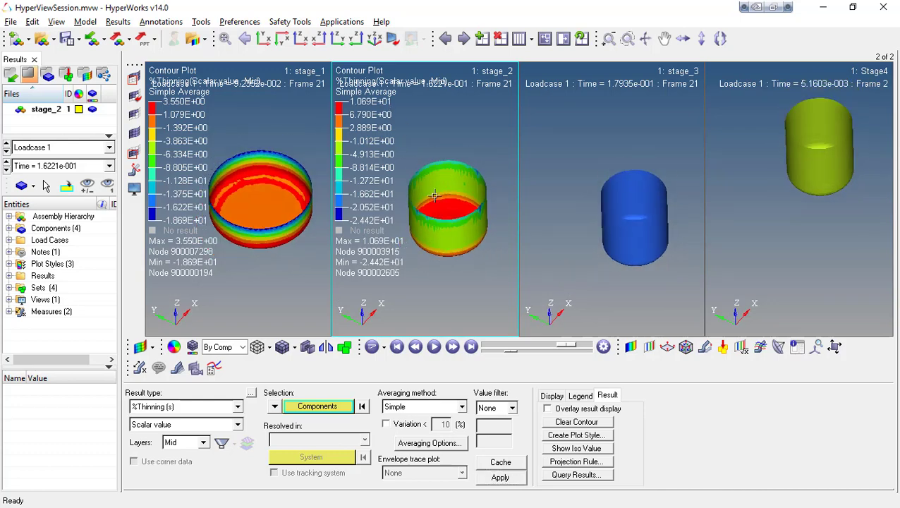
Contour the stage_3 window with %Thinning (s) using the Simple averaging method.
{"action": "left_click", "coordinate": [540, 196]}
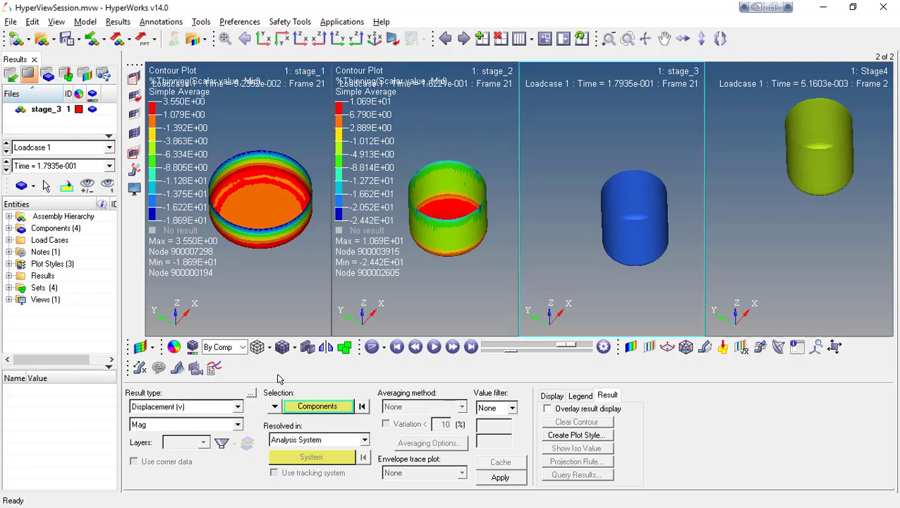
{"action": "left_click", "coordinate": [169, 407]}
{"action": "left_click", "coordinate": [167, 459]}
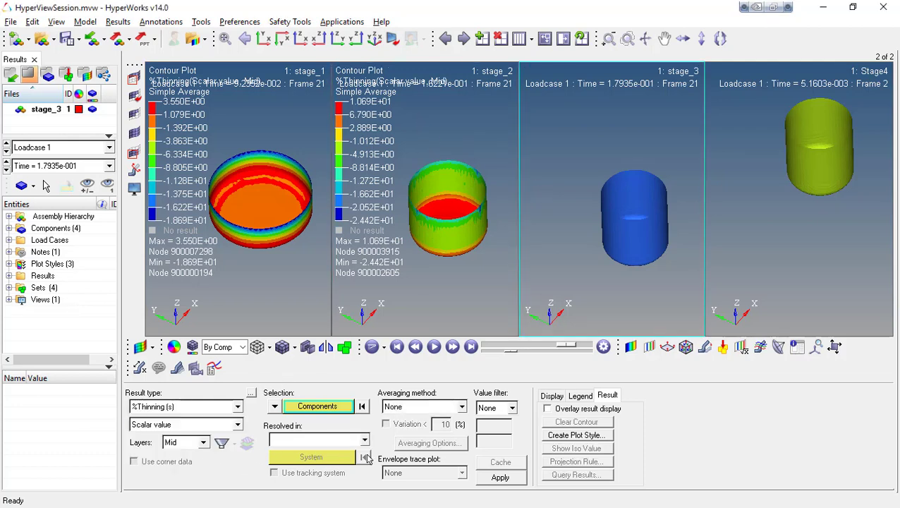
{"action": "left_click", "coordinate": [423, 407]}
{"action": "left_click", "coordinate": [398, 427]}
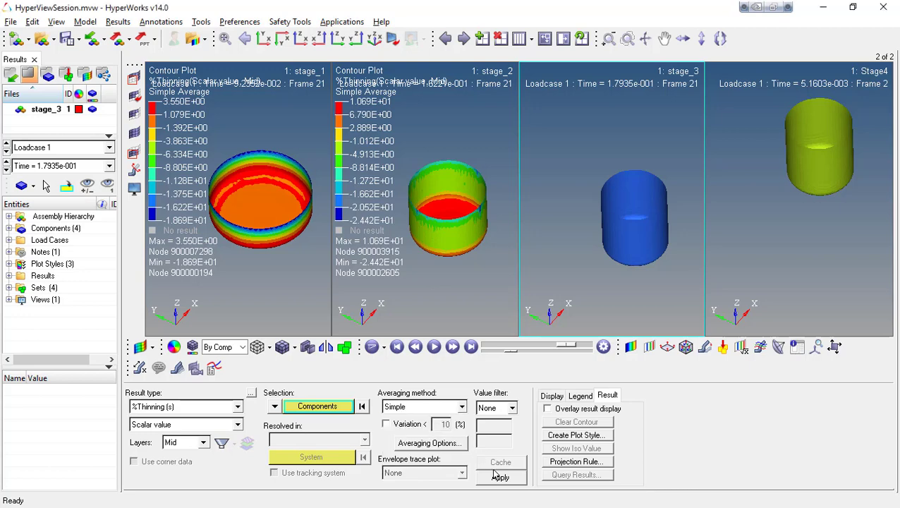
{"action": "left_click", "coordinate": [518, 477]}
Contour the Stage4 window with %Thinning (s) using Simple averaging and advance the animation to its final frame.
{"action": "left_click", "coordinate": [753, 257]}
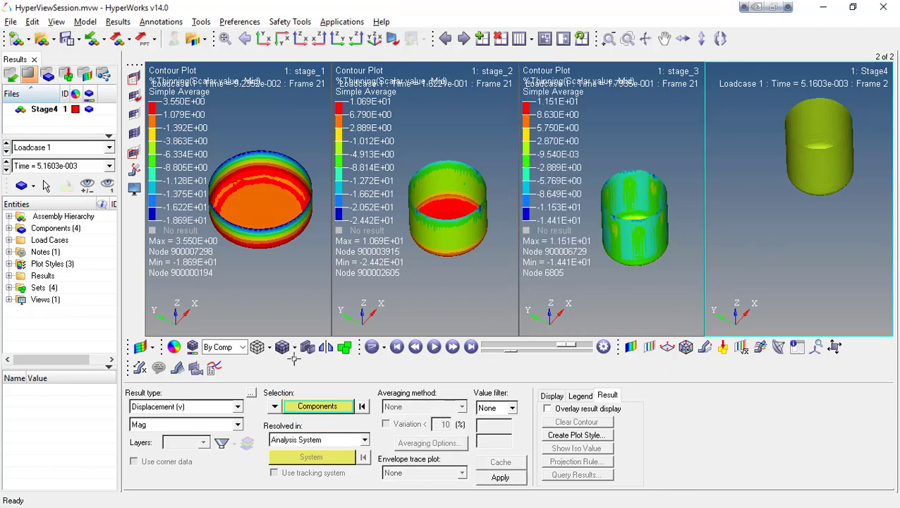
{"action": "left_click", "coordinate": [196, 408]}
{"action": "left_click", "coordinate": [151, 456]}
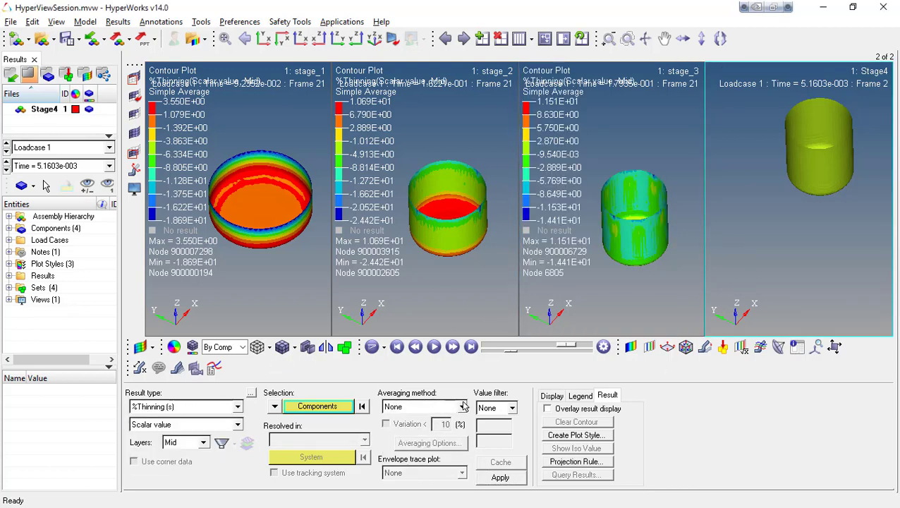
{"action": "left_click", "coordinate": [461, 407]}
{"action": "left_click", "coordinate": [402, 426]}
{"action": "left_click", "coordinate": [500, 477]}
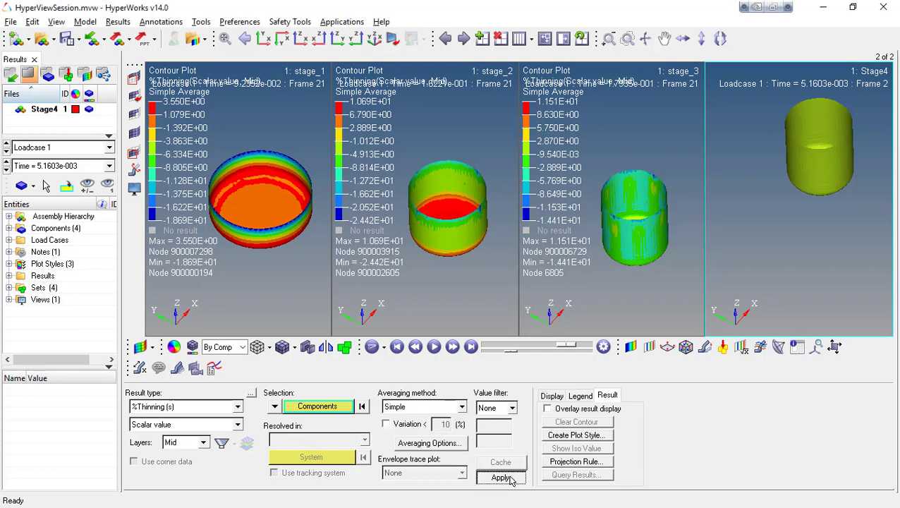
{"action": "left_click", "coordinate": [471, 346]}
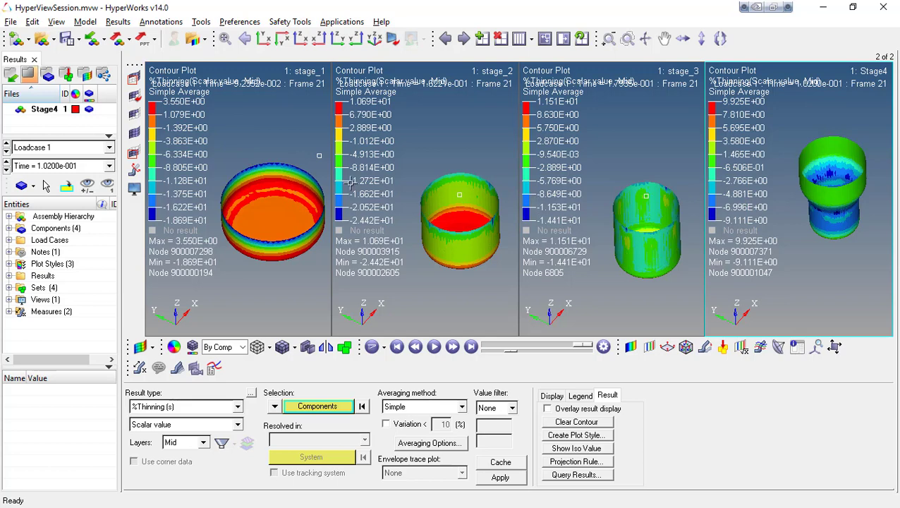
Change the stage_1 contour to the Thickness (s) result type, keeping Simple averaging.
{"action": "left_click", "coordinate": [258, 174]}
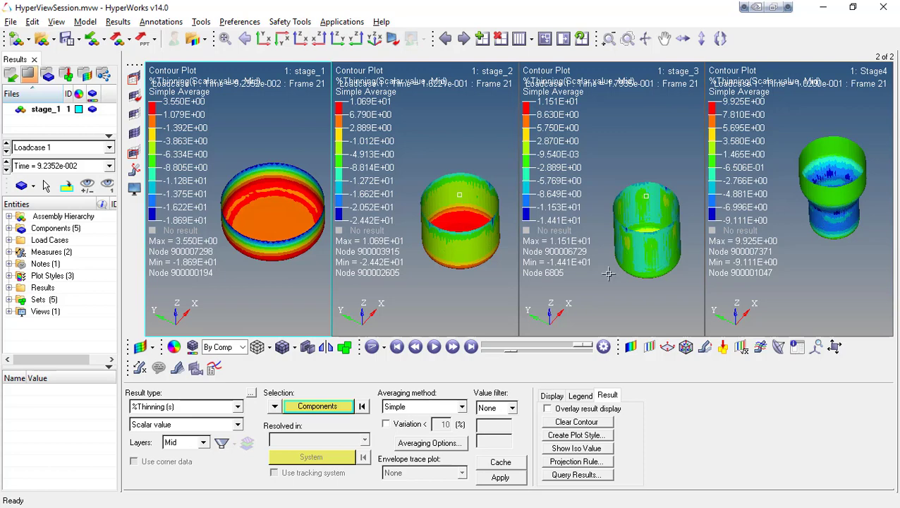
{"action": "left_click", "coordinate": [189, 407]}
{"action": "scroll", "coordinate": [181, 454], "scroll_direction": "down", "scroll_amount": 2}
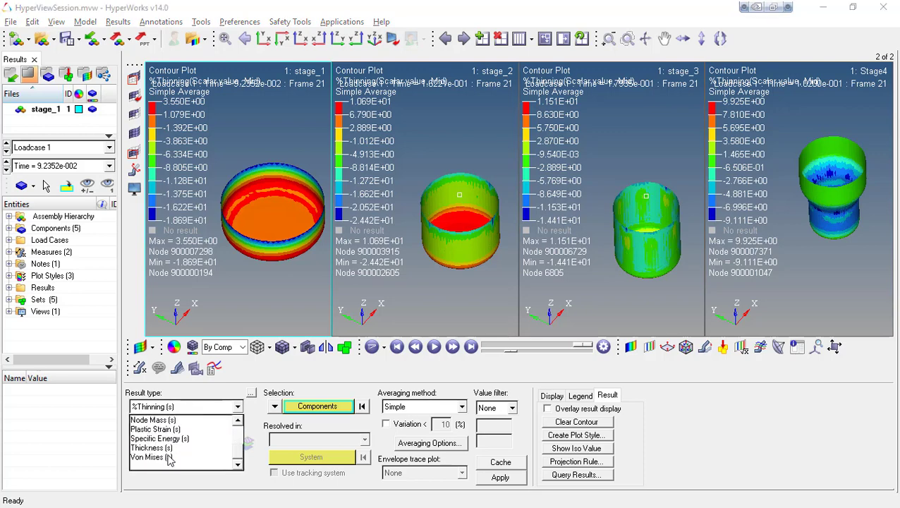
{"action": "left_click", "coordinate": [156, 448]}
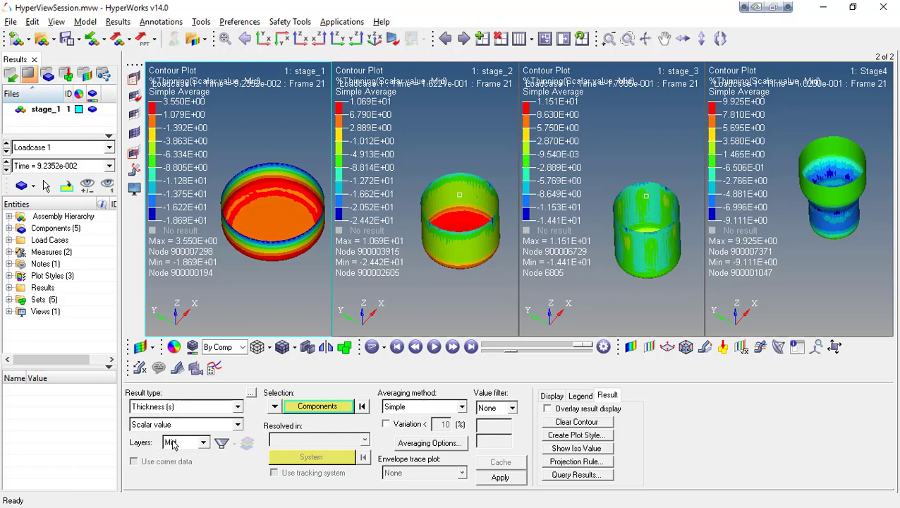
{"action": "left_click", "coordinate": [498, 477]}
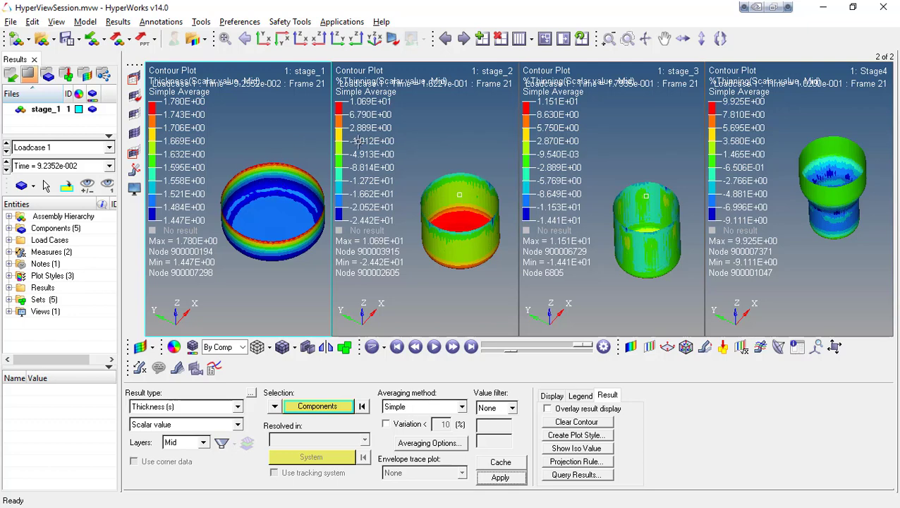
Apply the stage_1 window's style to all windows on the current page with the All selected option.
{"action": "left_click", "coordinate": [264, 141]}
{"action": "right_click", "coordinate": [263, 141]}
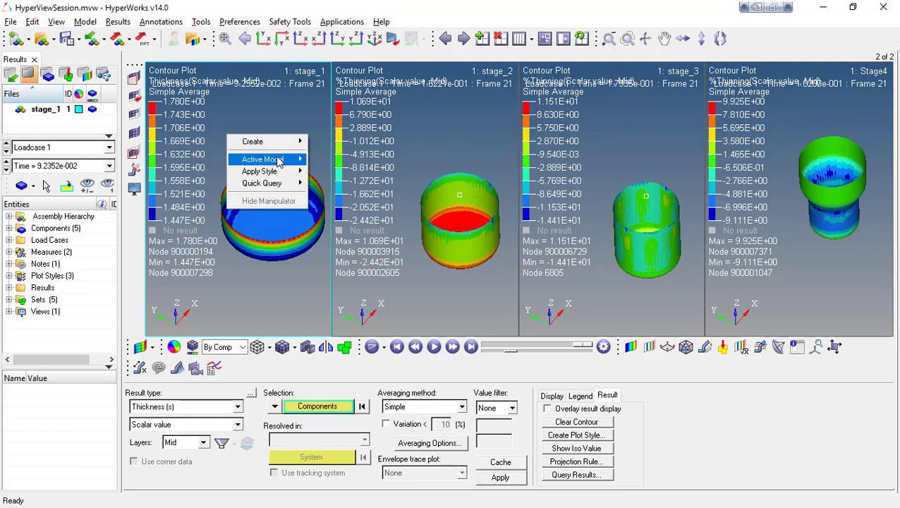
{"action": "mouse_move", "coordinate": [279, 171]}
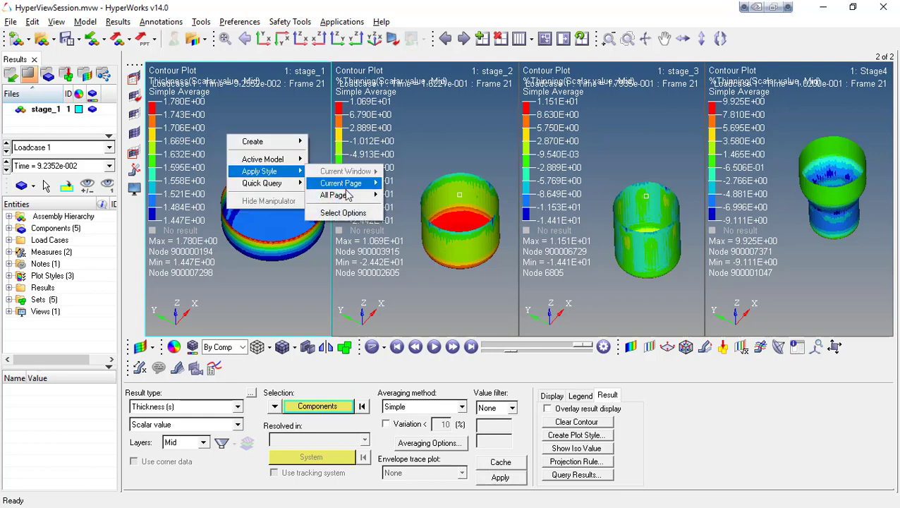
{"action": "mouse_move", "coordinate": [343, 183]}
{"action": "left_click", "coordinate": [413, 143]}
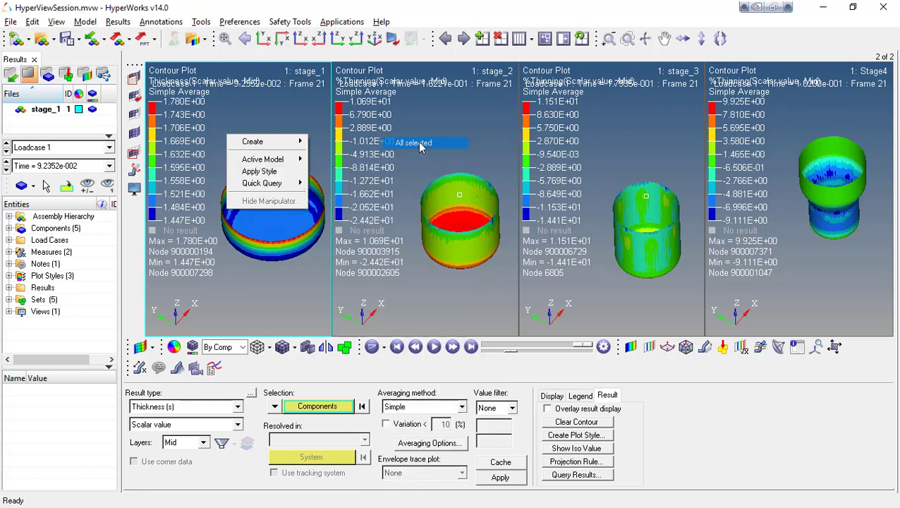
Hide the Die and Punch components in the stage_2 window.
{"action": "left_click", "coordinate": [470, 216]}
{"action": "left_click", "coordinate": [8, 228]}
{"action": "left_click", "coordinate": [33, 263]}
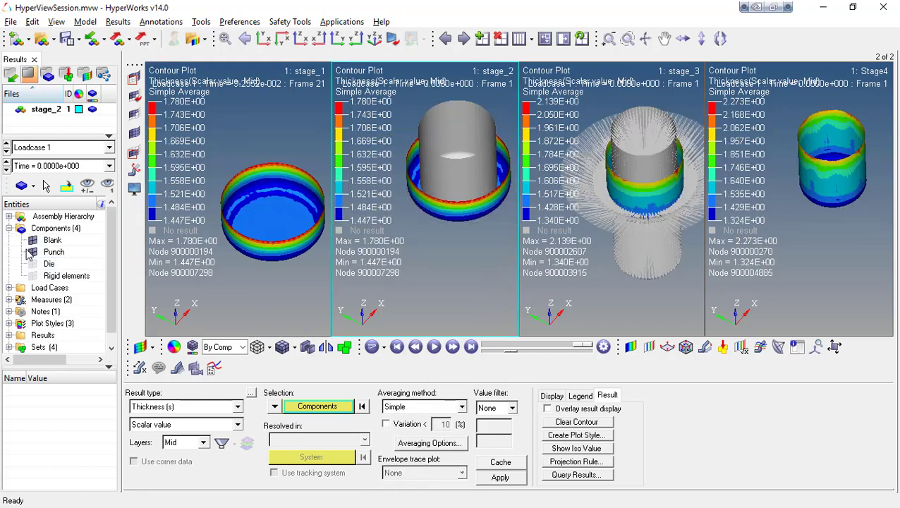
{"action": "left_click", "coordinate": [33, 252]}
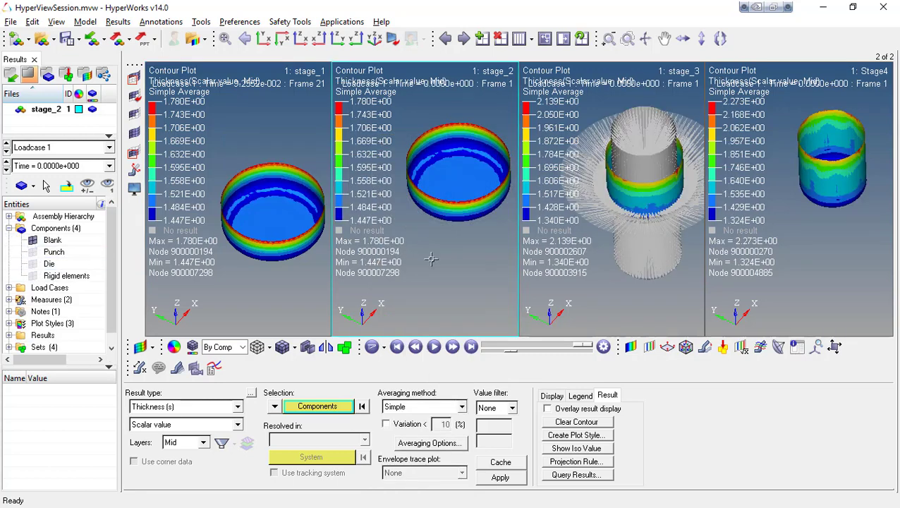
Advance the animation to the last frame in all four stage windows.
{"action": "left_click", "coordinate": [552, 277]}
{"action": "left_click", "coordinate": [494, 254]}
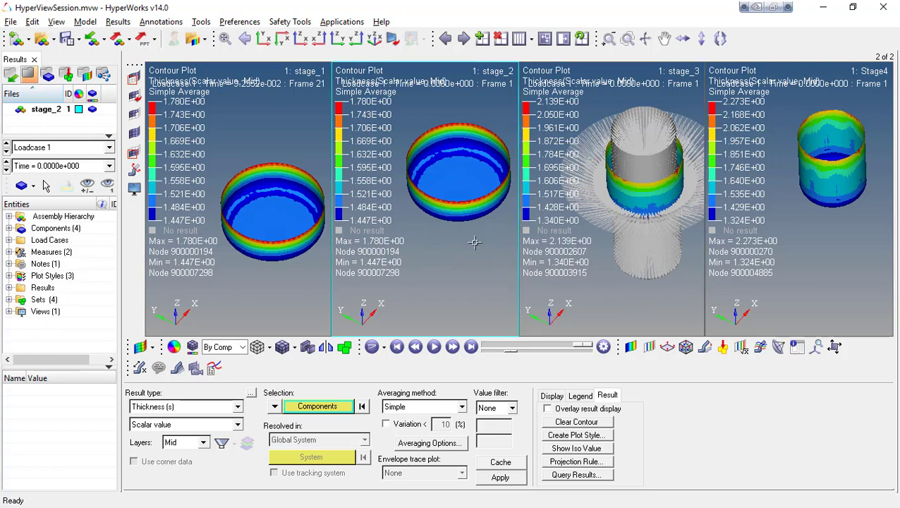
{"action": "left_click_drag", "start_coordinate": [474, 241], "coordinate": [469, 307], "text": "ctrl"}
{"action": "left_click", "coordinate": [470, 346]}
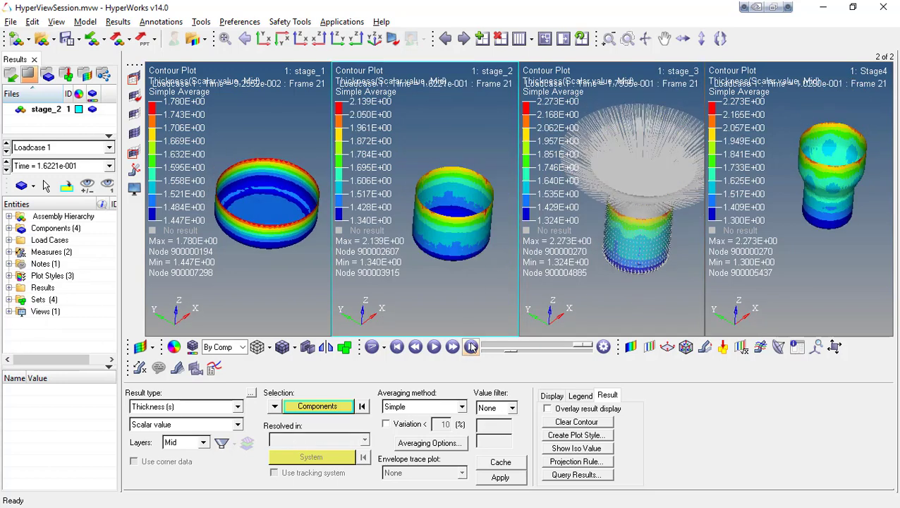
Hide the Die and Punch components in the stage_3 window.
{"action": "left_click", "coordinate": [602, 289]}
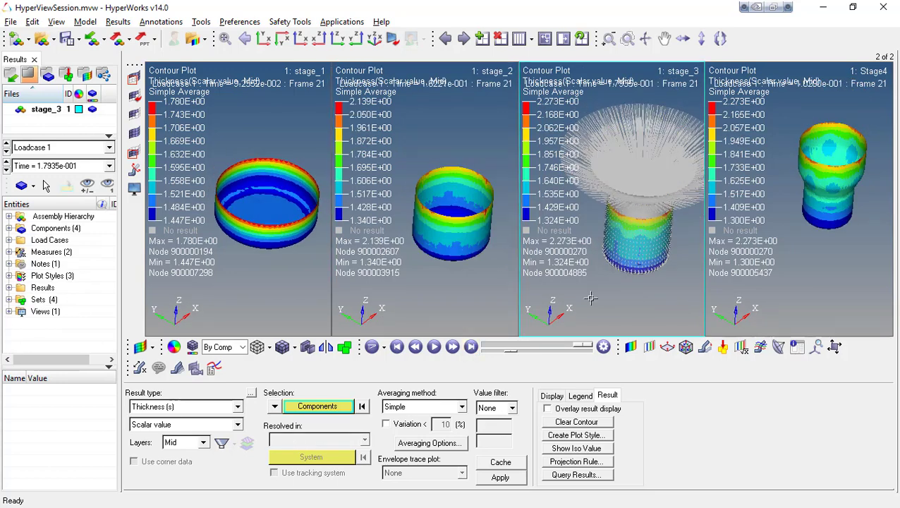
{"action": "left_click", "coordinate": [8, 228]}
{"action": "left_click", "coordinate": [33, 263]}
{"action": "left_click", "coordinate": [33, 251]}
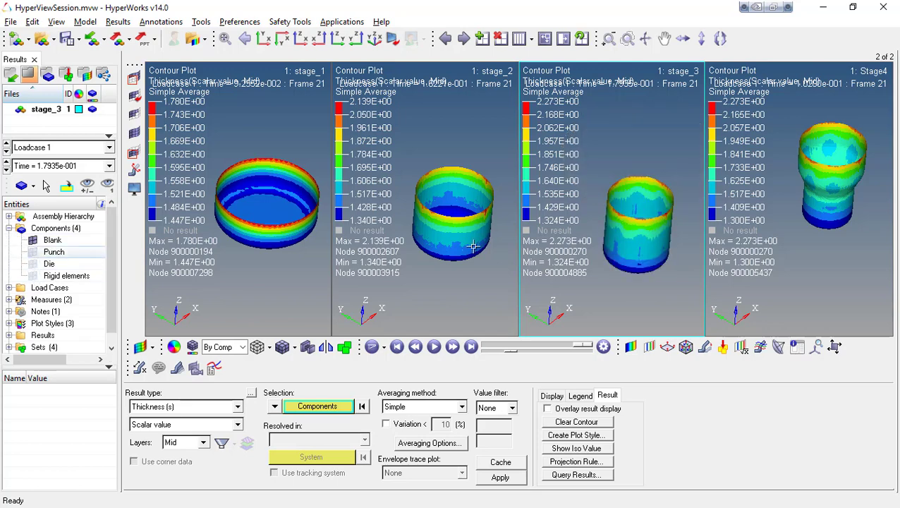
Return the sequenced animation to its first frame so every blank is shown at the start of its stage.
{"action": "left_click", "coordinate": [830, 296]}
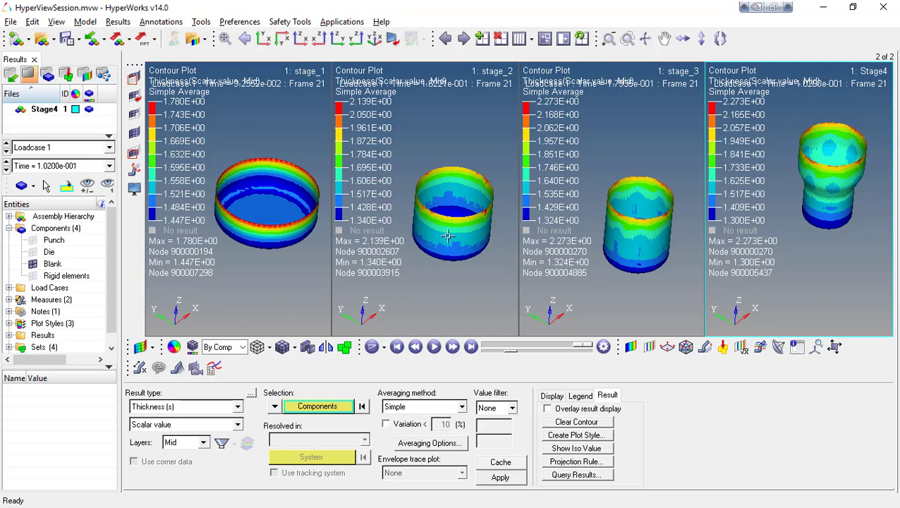
{"action": "left_click", "coordinate": [418, 220]}
{"action": "left_click", "coordinate": [296, 247]}
{"action": "left_click_drag", "start_coordinate": [582, 345], "coordinate": [470, 338]}
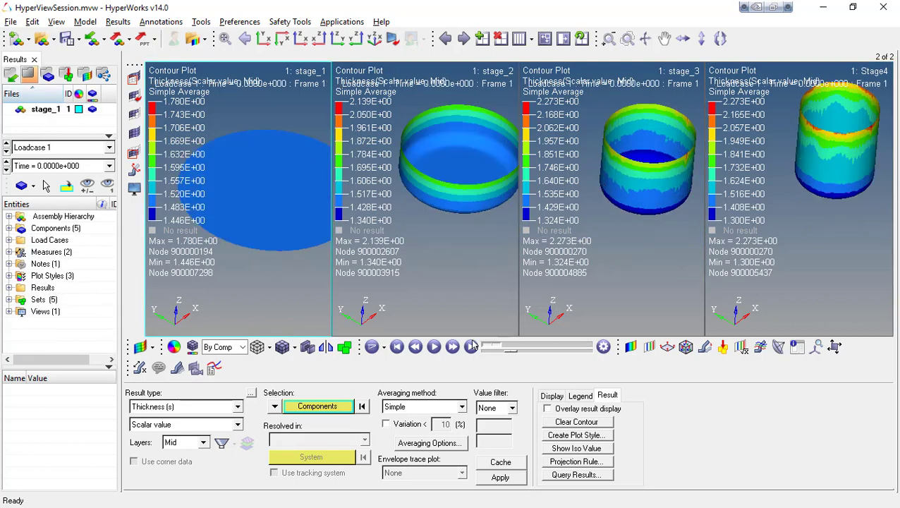
{"action": "scroll", "coordinate": [461, 240], "scroll_direction": "down", "scroll_amount": 3}
{"action": "left_click", "coordinate": [481, 214]}
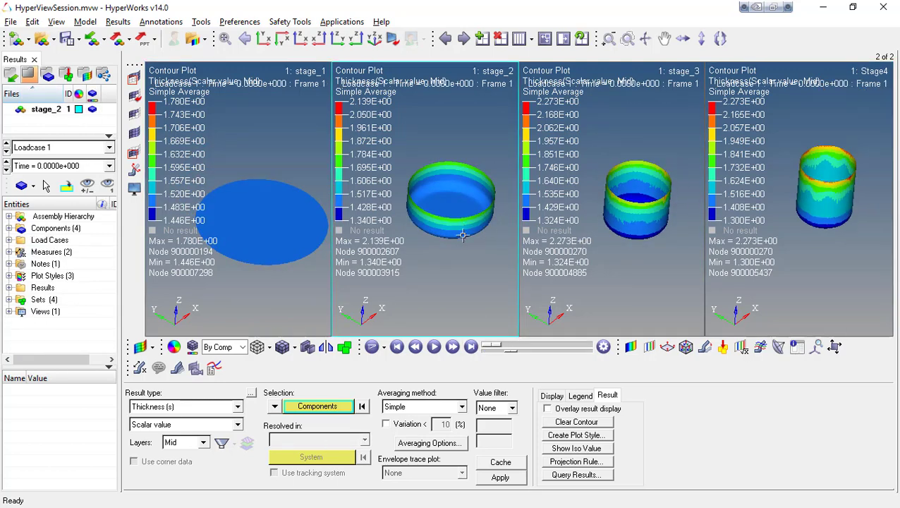
{"action": "left_click", "coordinate": [234, 221], "text": "ctrl"}
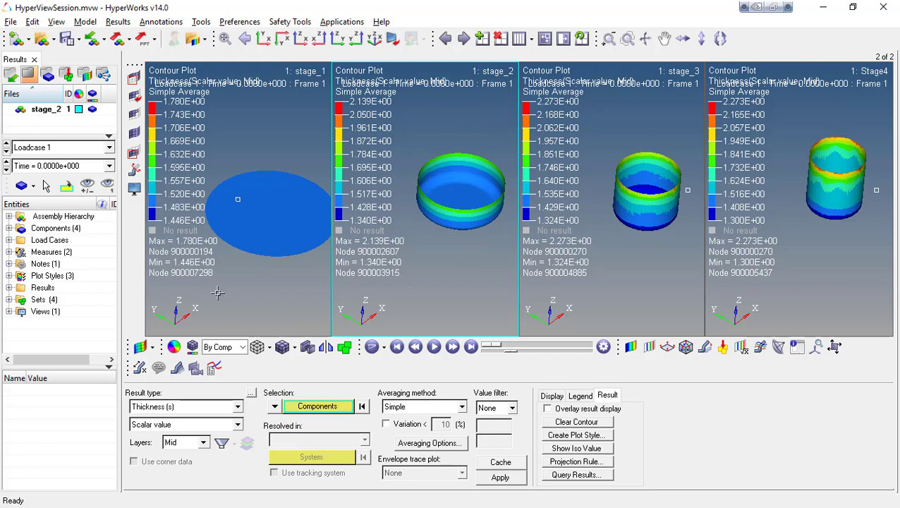
Enlarge the graphics area to hide the results browser and contour settings, and minimize the RADIOSS console window.
{"action": "key", "text": "m"}
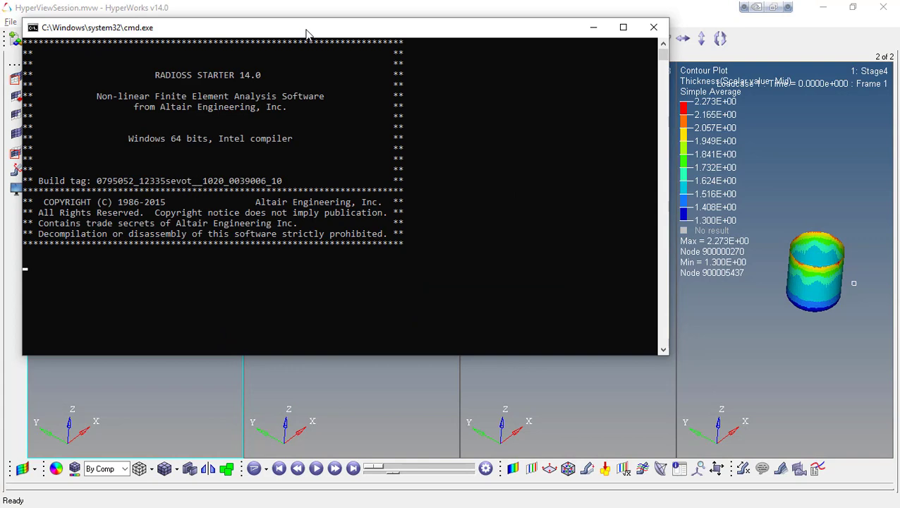
{"action": "left_click_drag", "start_coordinate": [306, 33], "coordinate": [378, 31]}
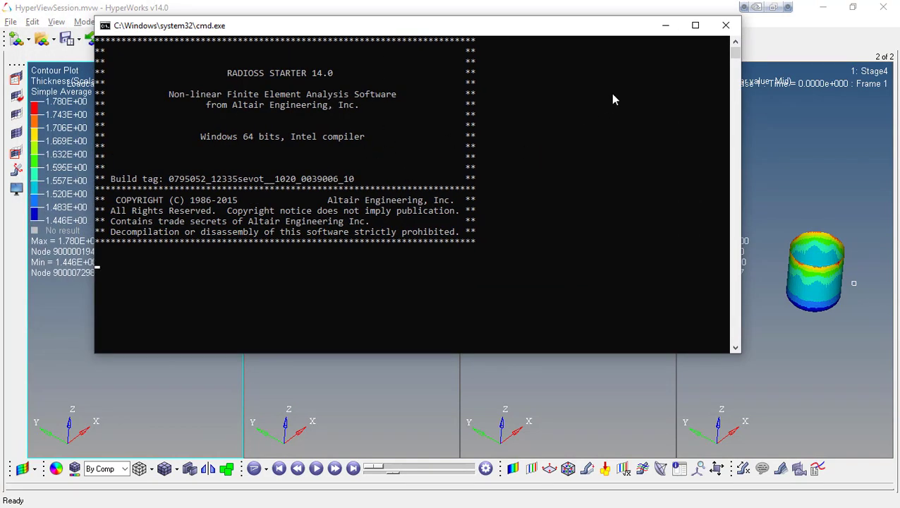
{"action": "left_click", "coordinate": [665, 27]}
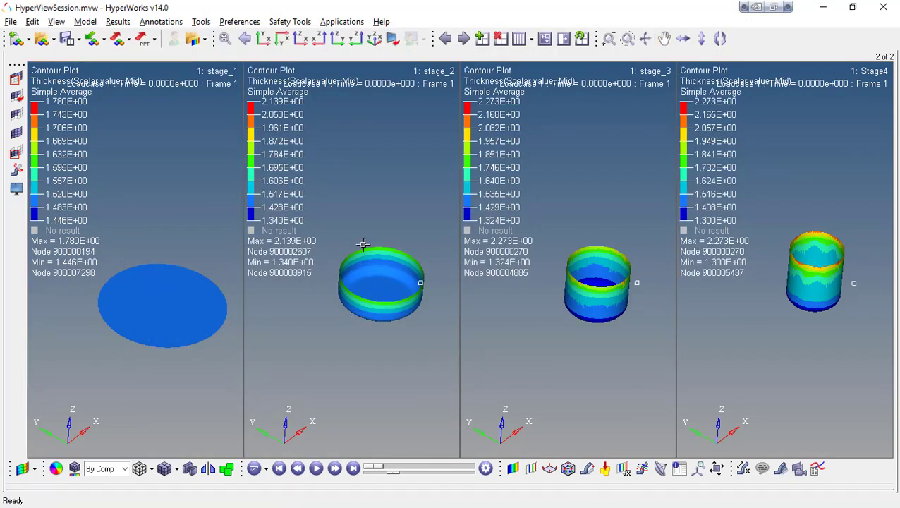
Scrub the animation to the end of stage_1 and examine the thickness contour on the drawn cup.
{"action": "left_click", "coordinate": [359, 229]}
{"action": "mouse_move", "coordinate": [359, 228]}
{"action": "right_mouse_down", "text": "ctrl"}
{"action": "mouse_move", "coordinate": [357, 204]}
{"action": "mouse_move", "coordinate": [354, 222]}
{"action": "right_mouse_up", "text": "ctrl"}
{"action": "scroll", "coordinate": [357, 204], "scroll_direction": "up", "scroll_amount": 2, "text": "ctrl"}
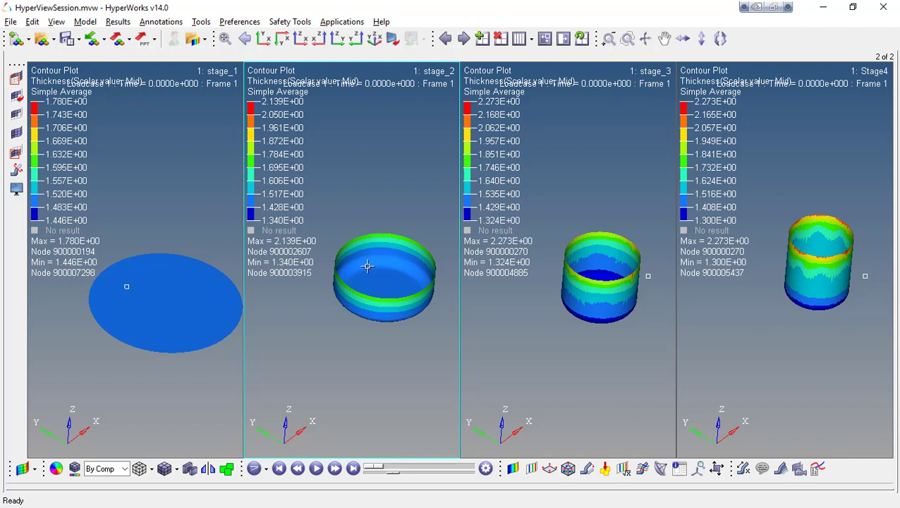
{"action": "left_click_drag", "start_coordinate": [375, 468], "coordinate": [394, 470]}
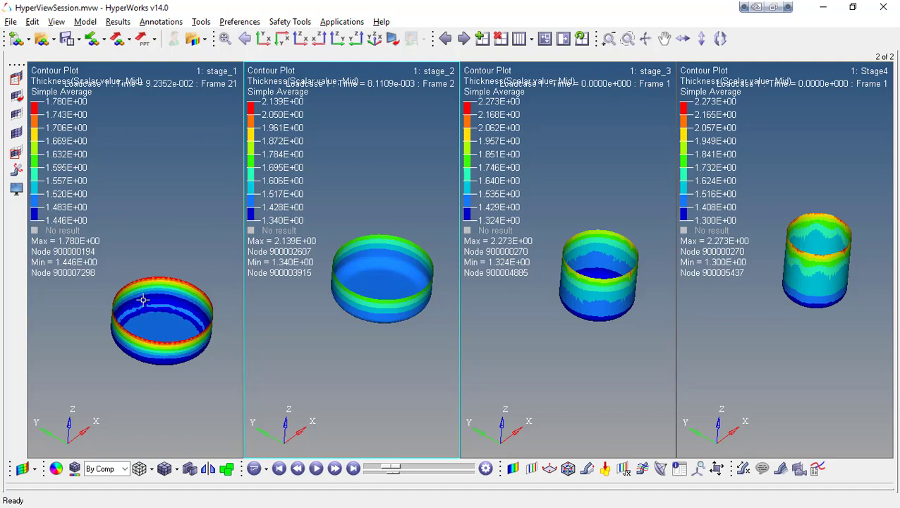
{"action": "scroll", "coordinate": [149, 293], "scroll_direction": "up", "scroll_amount": 2}
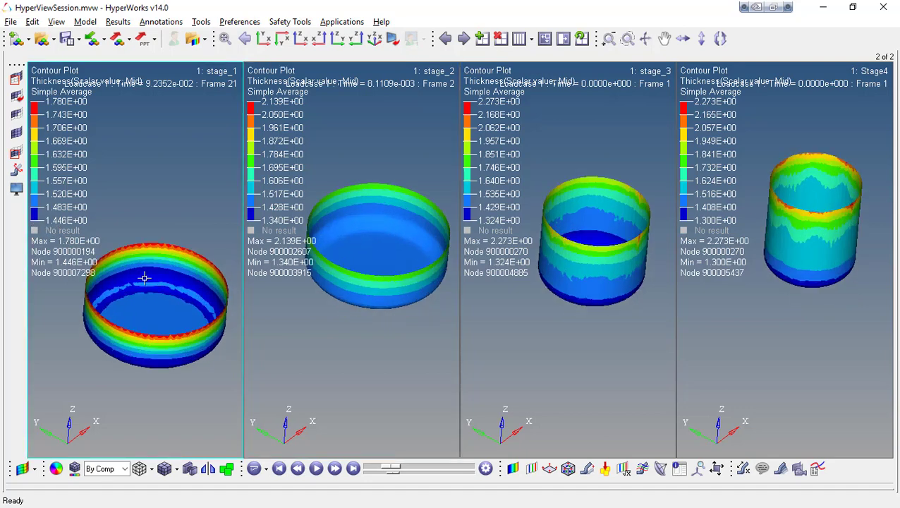
{"action": "scroll", "coordinate": [148, 282], "scroll_direction": "down", "scroll_amount": 3}
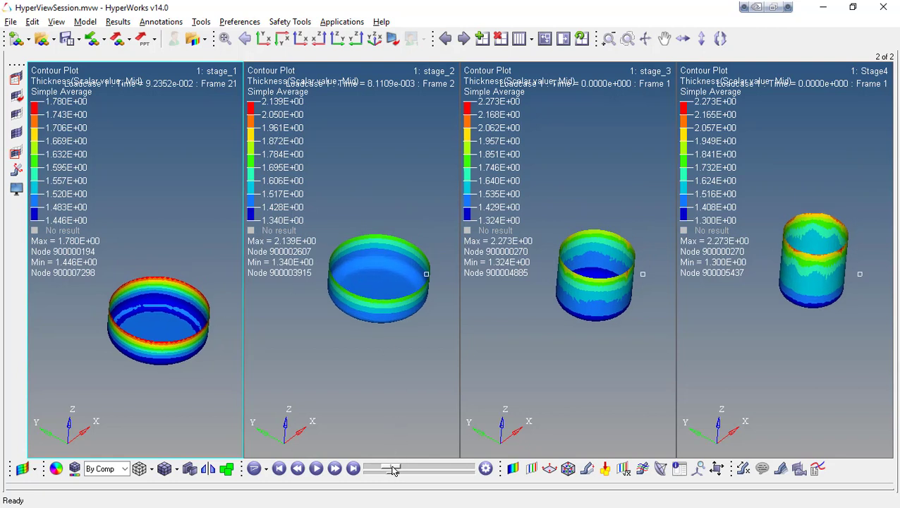
Scrub back to mid stage_1, and forward to the end of stage_3, examining how the blank thickness develops.
{"action": "left_click_drag", "start_coordinate": [393, 471], "coordinate": [384, 469]}
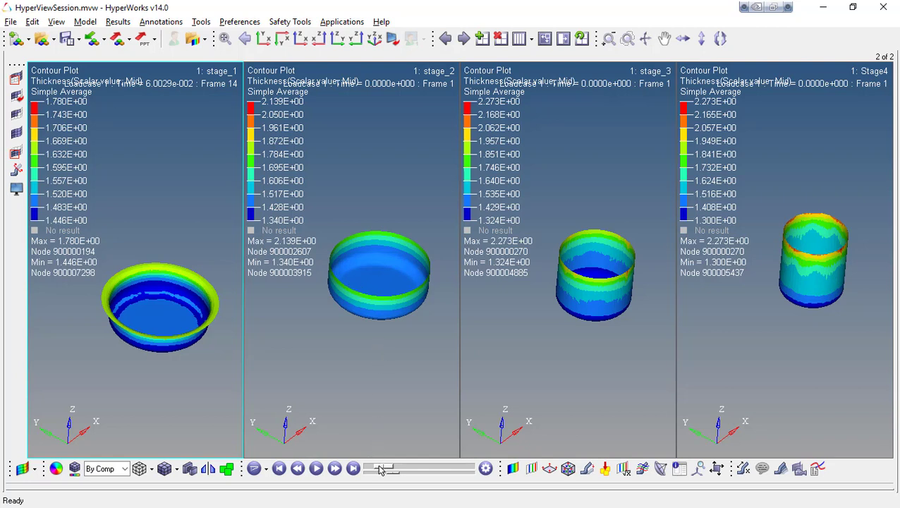
{"action": "left_click_drag", "start_coordinate": [383, 468], "coordinate": [413, 471]}
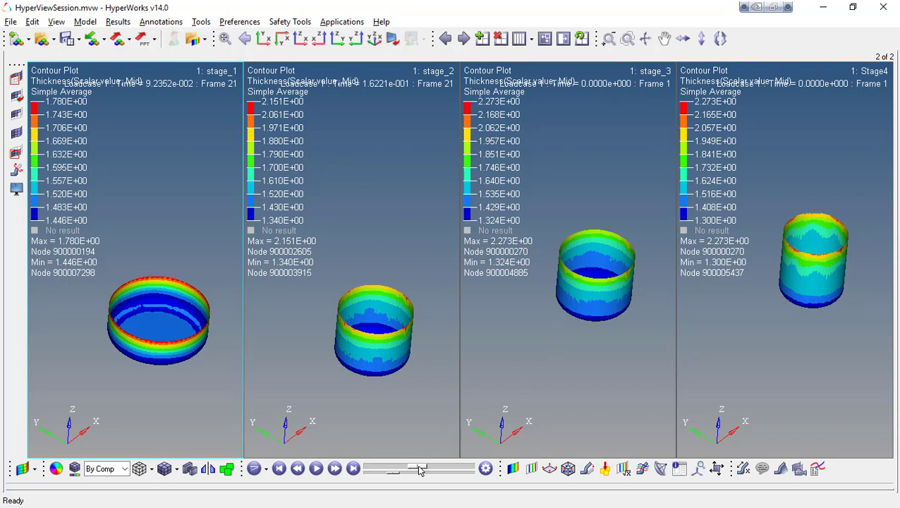
{"action": "left_click_drag", "start_coordinate": [420, 468], "coordinate": [448, 468]}
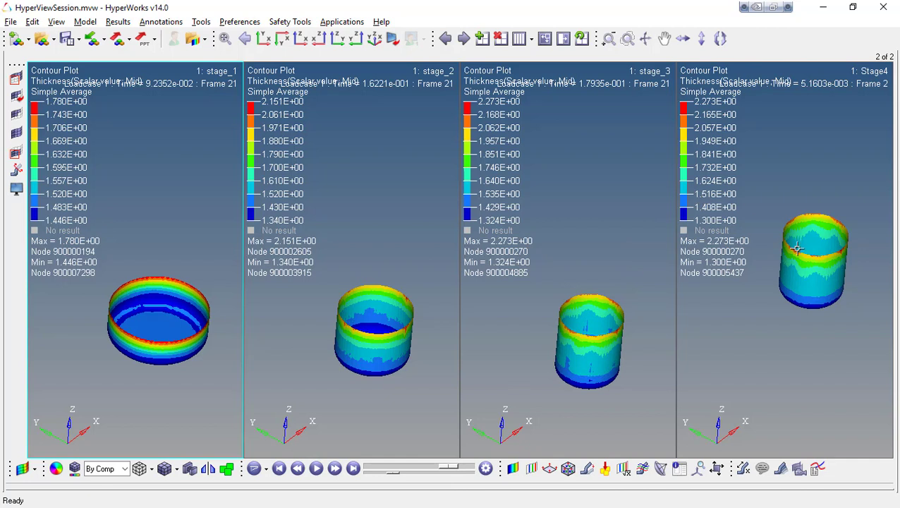
{"action": "left_click", "coordinate": [597, 329]}
{"action": "middle_click", "coordinate": [591, 327]}
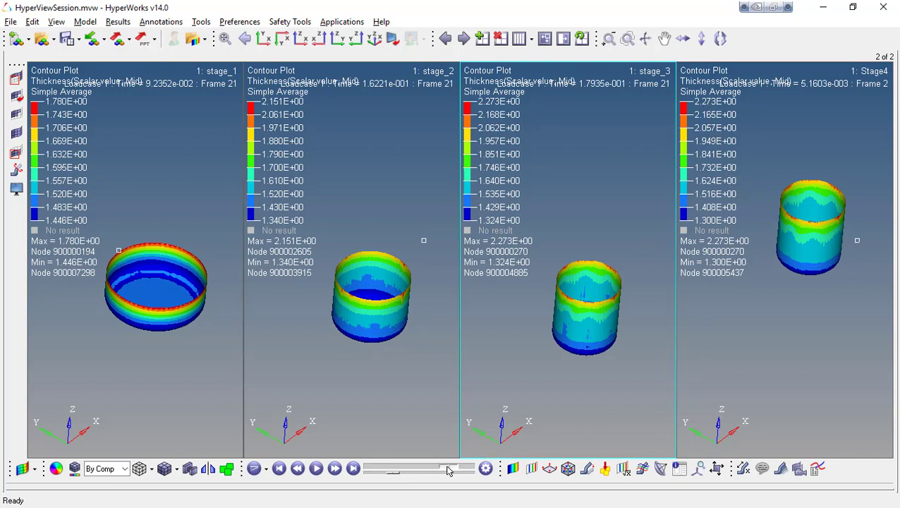
Scrub the sequenced animation to the end of Stage4 and expand the Stage4 window to fill the graphics area.
{"action": "left_click_drag", "start_coordinate": [449, 468], "coordinate": [471, 476]}
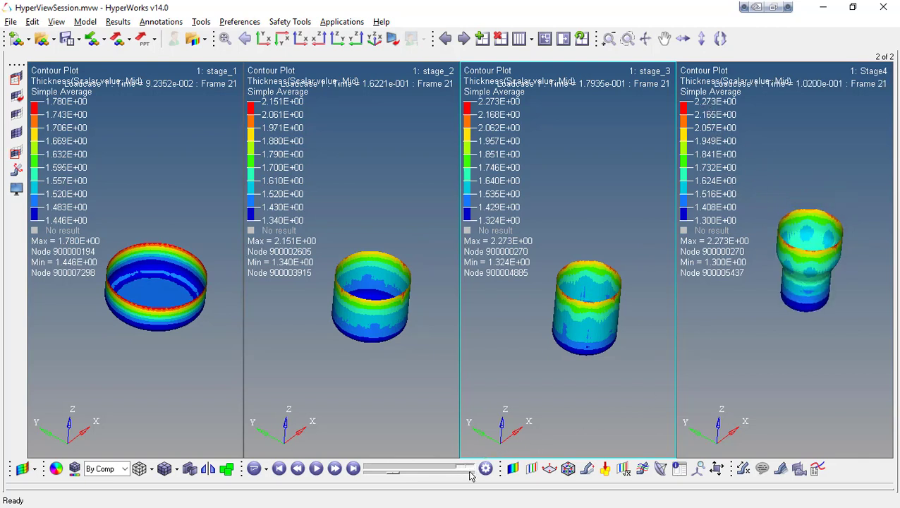
{"action": "left_click", "coordinate": [805, 318]}
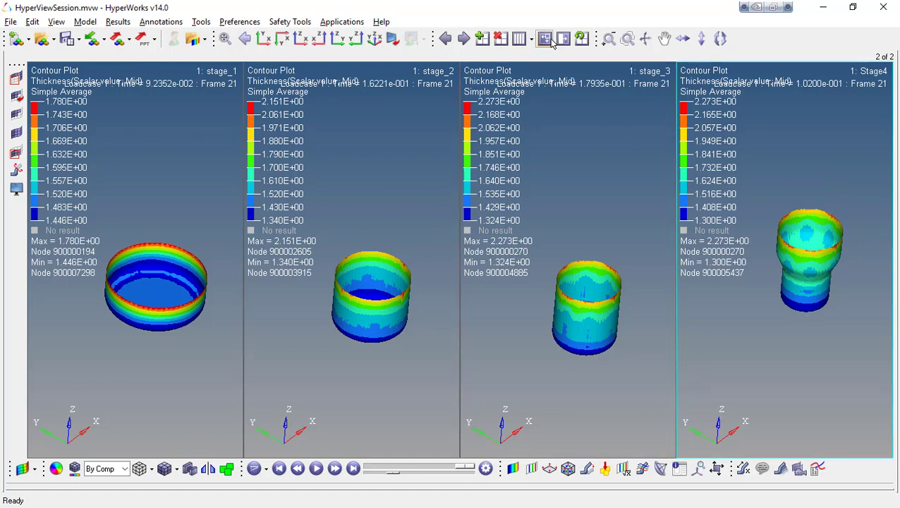
{"action": "left_click", "coordinate": [551, 40]}
{"action": "left_click_drag", "start_coordinate": [550, 255], "coordinate": [540, 220], "text": "ctrl"}
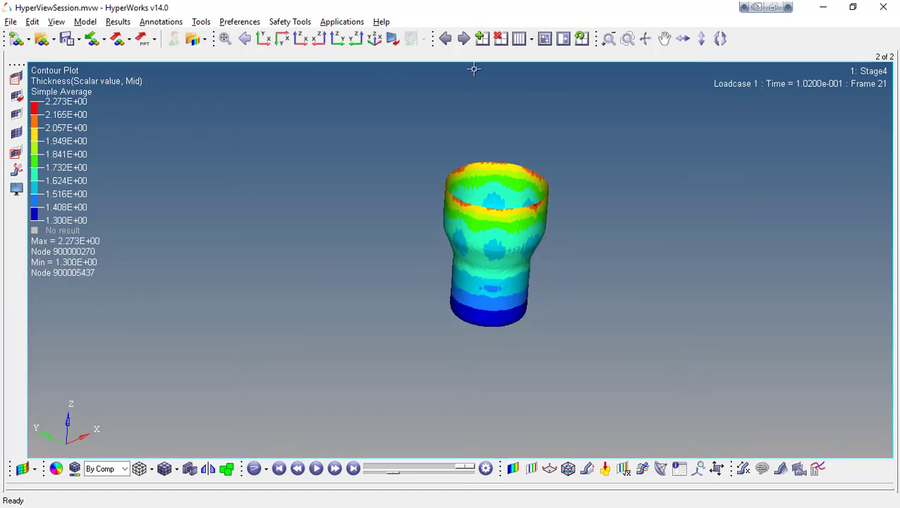
Turn off discrete contour colors, display mesh lines and examine the thickness contour on the Stage4 cup from the XZ view and tilted angles.
{"action": "left_click", "coordinate": [301, 41]}
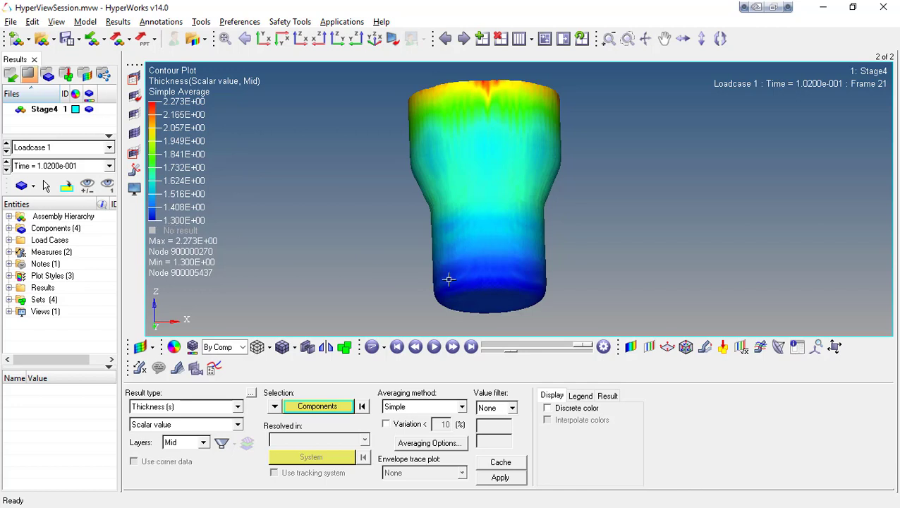
{"action": "left_click_drag", "start_coordinate": [498, 112], "coordinate": [497, 190], "text": "ctrl"}
{"action": "right_click_drag", "start_coordinate": [483, 183], "coordinate": [475, 241], "text": "ctrl"}
{"action": "left_click_drag", "start_coordinate": [479, 210], "coordinate": [436, 176], "text": "ctrl"}
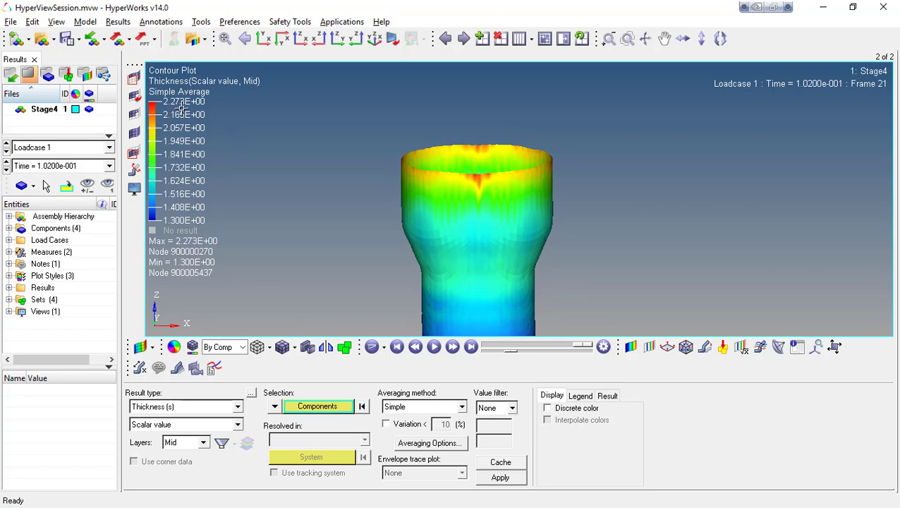
{"action": "left_click_drag", "start_coordinate": [456, 162], "coordinate": [472, 235], "text": "ctrl"}
{"action": "scroll", "coordinate": [458, 166], "scroll_direction": "up", "scroll_amount": 2, "text": "ctrl"}
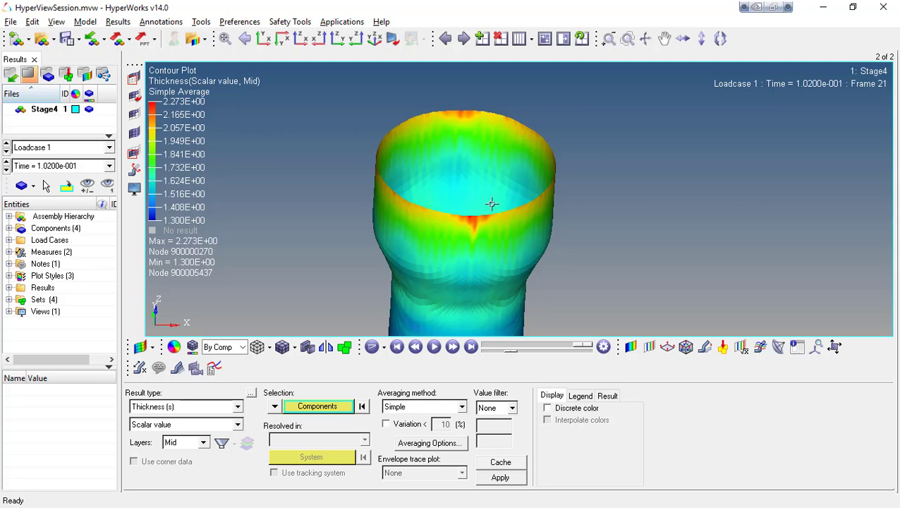
{"action": "scroll", "coordinate": [492, 204], "scroll_direction": "down", "scroll_amount": 1, "text": "ctrl"}
{"action": "right_click_drag", "start_coordinate": [490, 183], "coordinate": [497, 138], "text": "ctrl"}
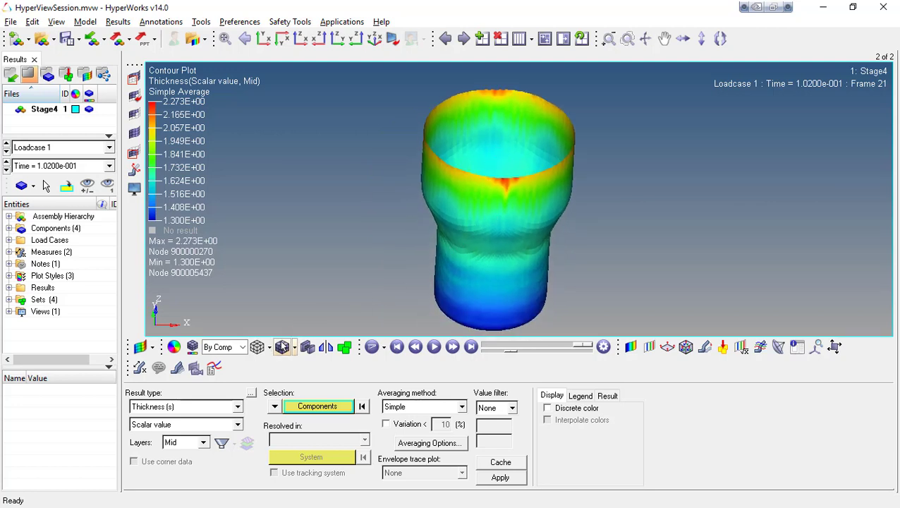
{"action": "mouse_move", "coordinate": [479, 275]}
{"action": "left_mouse_down", "text": "ctrl"}
{"action": "mouse_move", "coordinate": [526, 216]}
{"action": "mouse_move", "coordinate": [463, 255]}
{"action": "left_mouse_up", "text": "ctrl"}
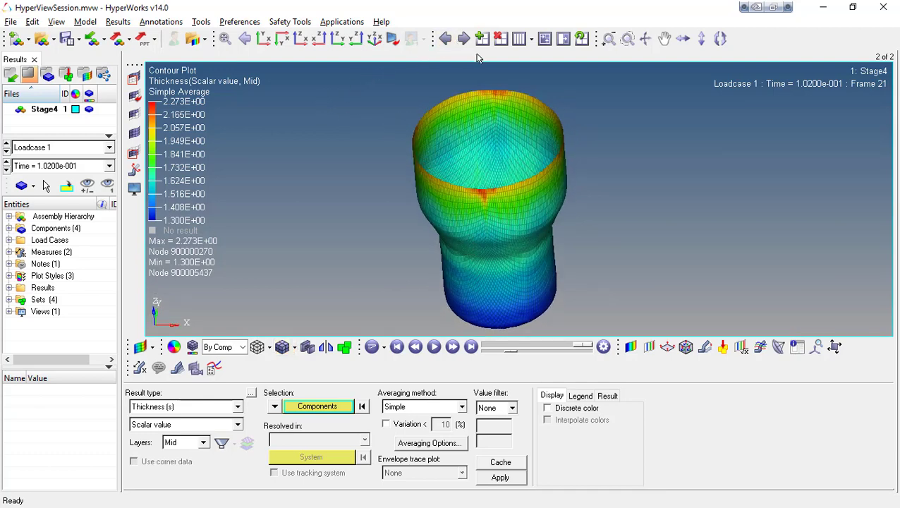
Restore the four-window layout and expand the stage_2 window to fill the graphics area.
{"action": "left_click", "coordinate": [532, 40]}
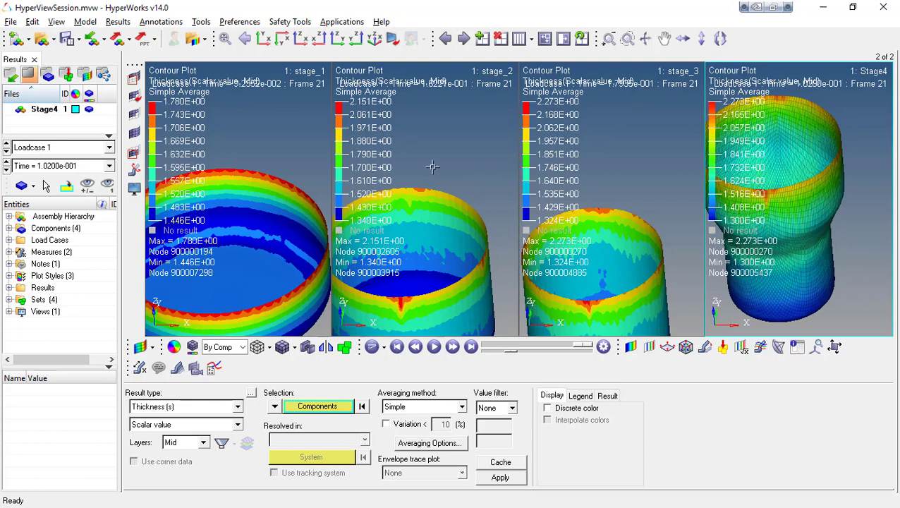
{"action": "left_click", "coordinate": [437, 163]}
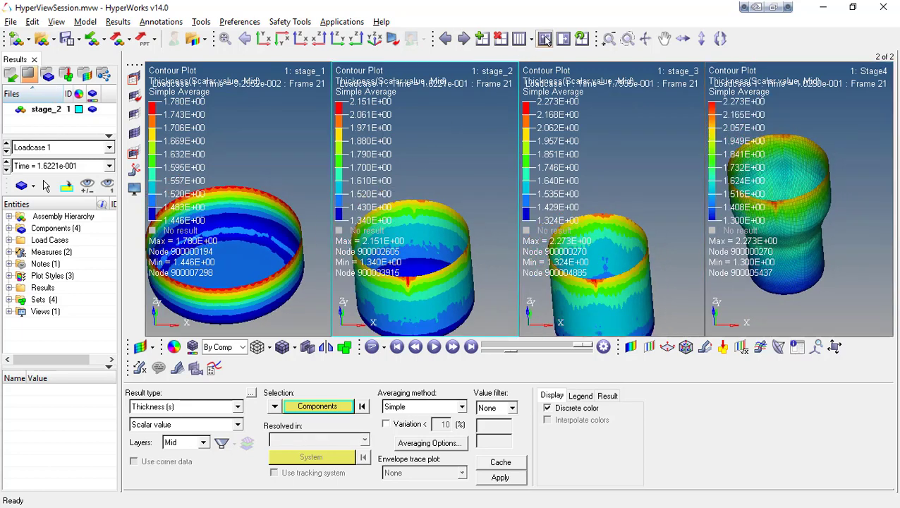
{"action": "left_click", "coordinate": [545, 40]}
{"action": "left_click_drag", "start_coordinate": [488, 156], "coordinate": [482, 201], "text": "ctrl"}
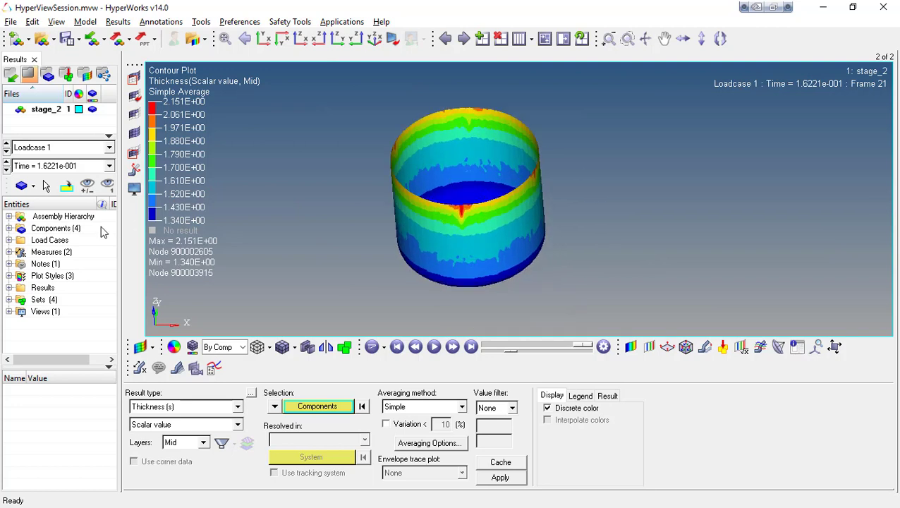
Show the Punch and Die components together with the blank in stage_2.
{"action": "left_click", "coordinate": [8, 227]}
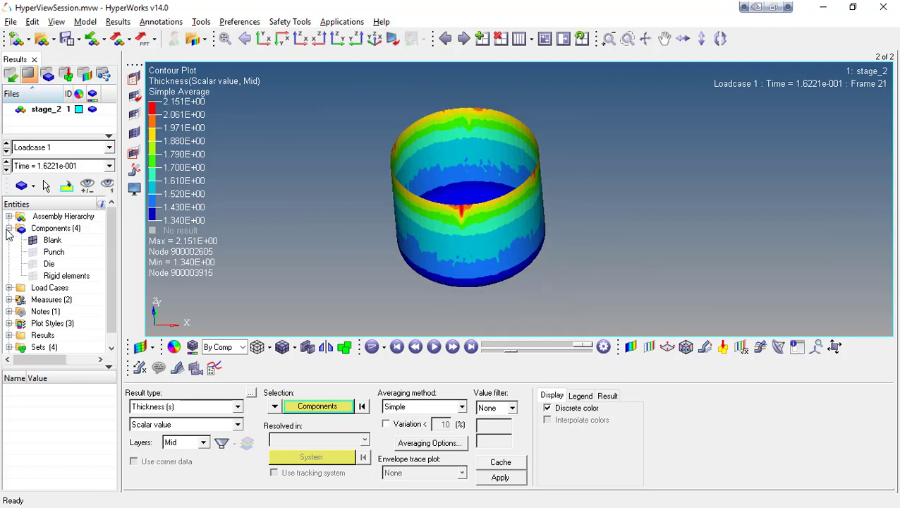
{"action": "left_click", "coordinate": [32, 252]}
{"action": "left_click", "coordinate": [32, 264]}
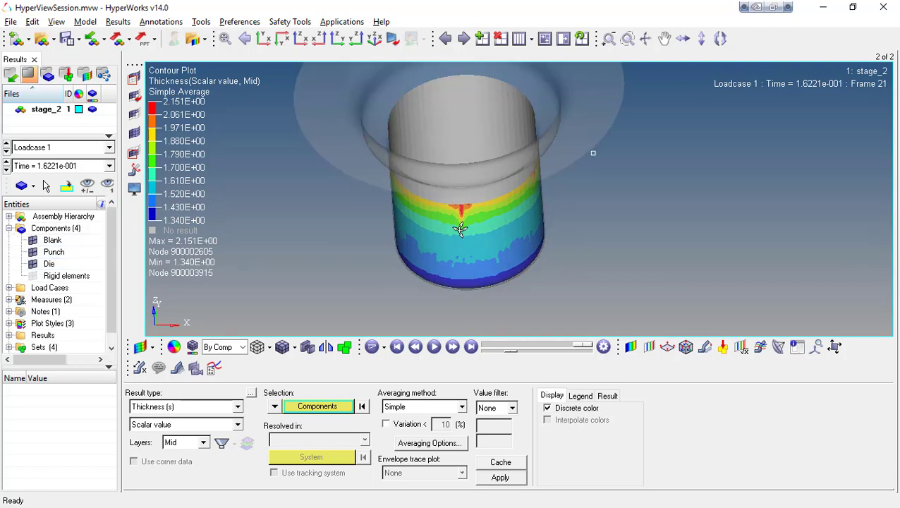
{"action": "left_click_drag", "start_coordinate": [459, 229], "coordinate": [470, 213], "text": "ctrl"}
Return stage_2 to its first frame and hide the Punch, leaving a clear view of the blank inside the die.
{"action": "left_click", "coordinate": [397, 346]}
{"action": "scroll", "coordinate": [456, 261], "scroll_direction": "down", "scroll_amount": 1, "text": "ctrl"}
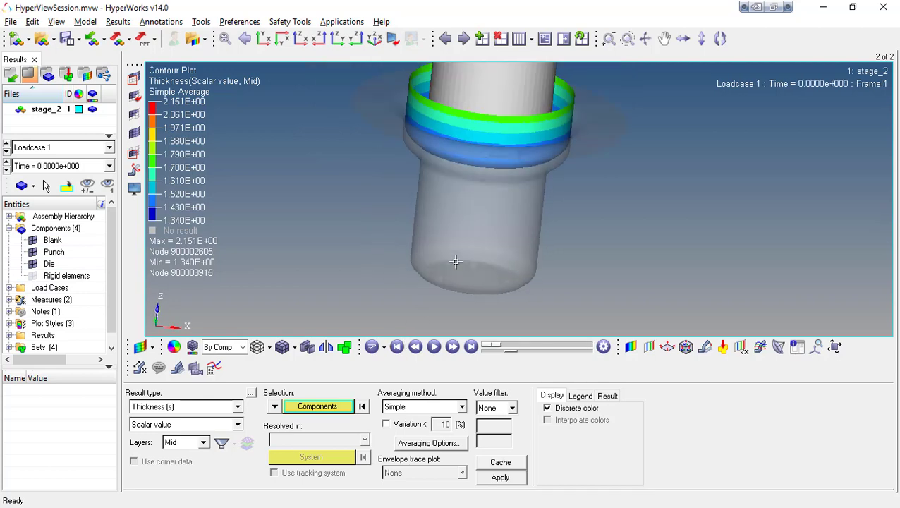
{"action": "scroll", "coordinate": [456, 261], "scroll_direction": "down", "scroll_amount": 1, "text": "ctrl"}
{"action": "right_click_drag", "start_coordinate": [498, 161], "coordinate": [492, 186], "text": "ctrl"}
{"action": "left_click_drag", "start_coordinate": [465, 107], "coordinate": [493, 220], "text": "ctrl"}
{"action": "left_click", "coordinate": [33, 252]}
{"action": "scroll", "coordinate": [493, 219], "scroll_direction": "up", "scroll_amount": 1, "text": "ctrl"}
{"action": "right_click_drag", "start_coordinate": [494, 219], "coordinate": [507, 234], "text": "ctrl"}
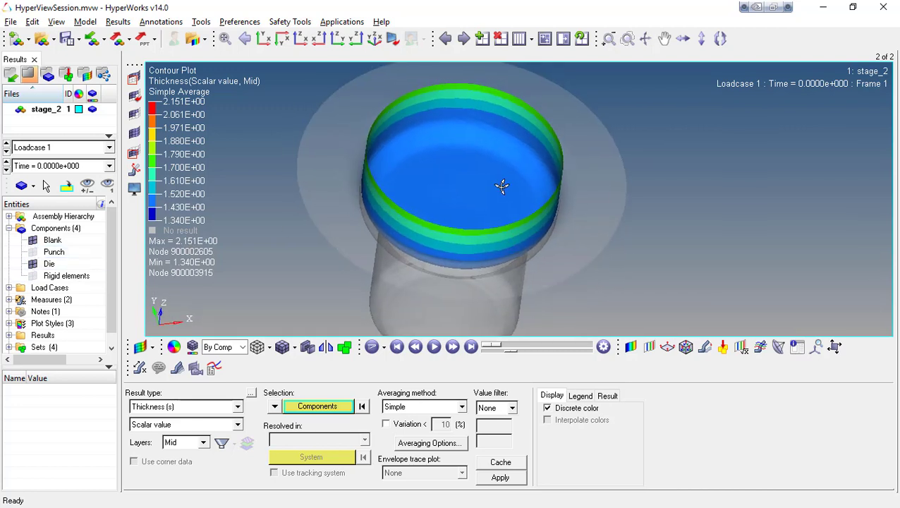
{"action": "left_click_drag", "start_coordinate": [501, 186], "coordinate": [499, 269], "text": "ctrl"}
{"action": "scroll", "coordinate": [490, 248], "scroll_direction": "down", "scroll_amount": 1, "text": "ctrl"}
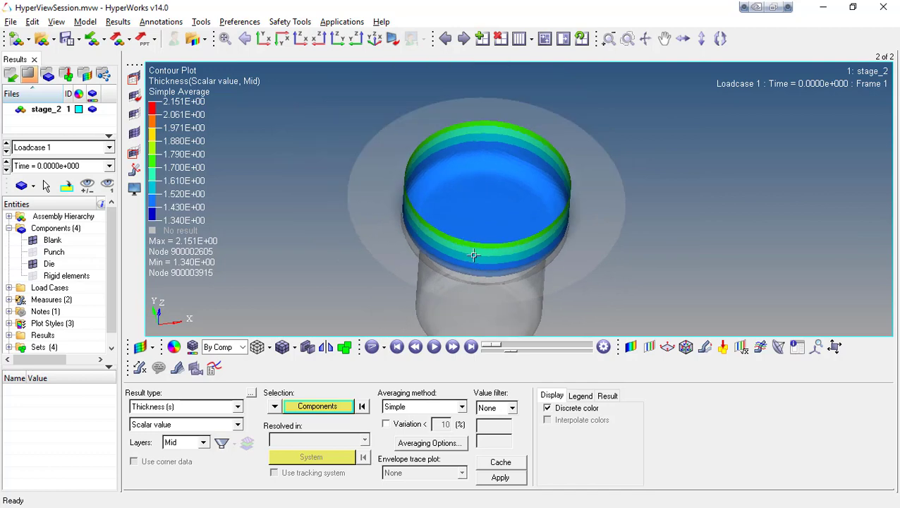
Advance the stage_2 animation to frame 17 and examine the blank's rim where it enters the die.
{"action": "left_click_drag", "start_coordinate": [490, 347], "coordinate": [524, 357]}
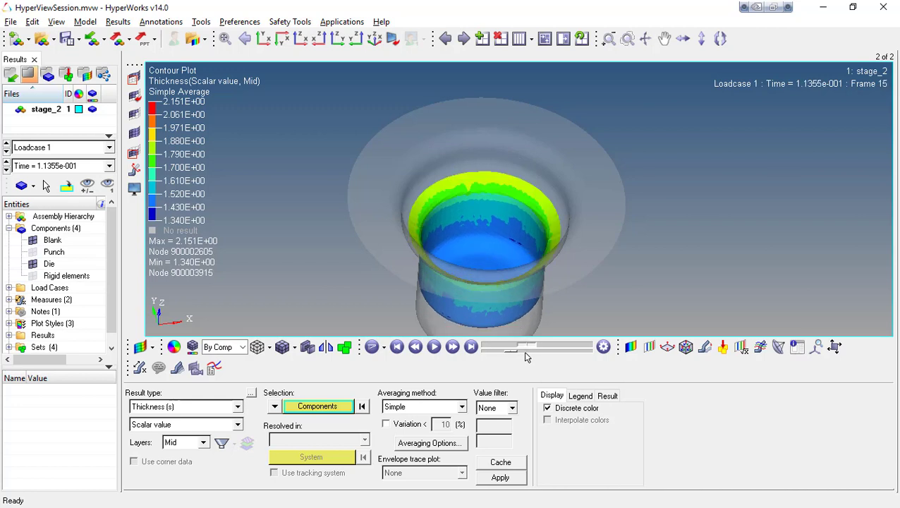
{"action": "left_click", "coordinate": [453, 347]}
{"action": "left_click", "coordinate": [453, 347]}
{"action": "left_click_drag", "start_coordinate": [482, 233], "coordinate": [429, 223], "text": "ctrl"}
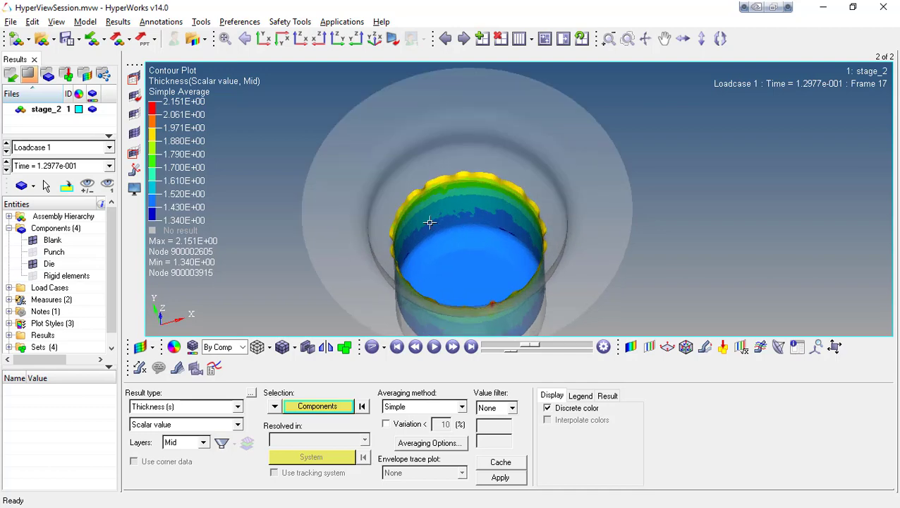
{"action": "scroll", "coordinate": [430, 222], "scroll_direction": "up", "scroll_amount": 3, "text": "ctrl"}
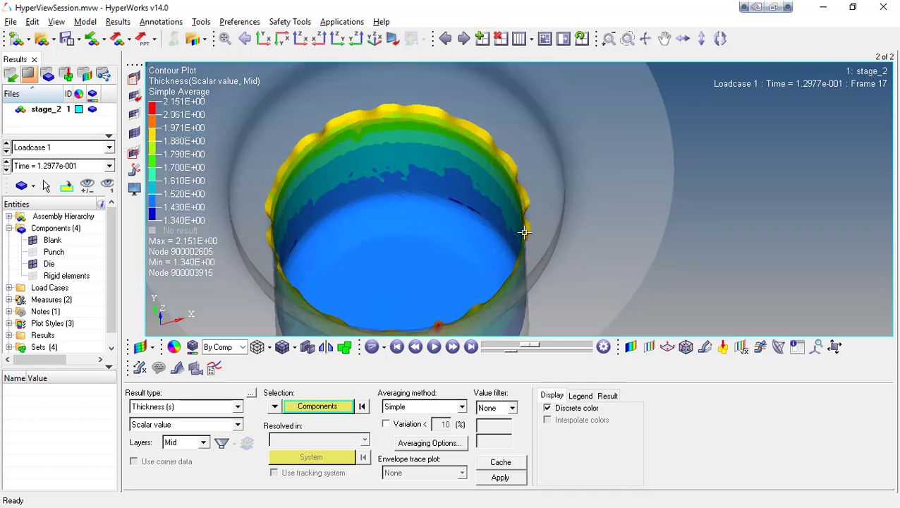
{"action": "left_click_drag", "start_coordinate": [524, 232], "coordinate": [547, 195], "text": "ctrl"}
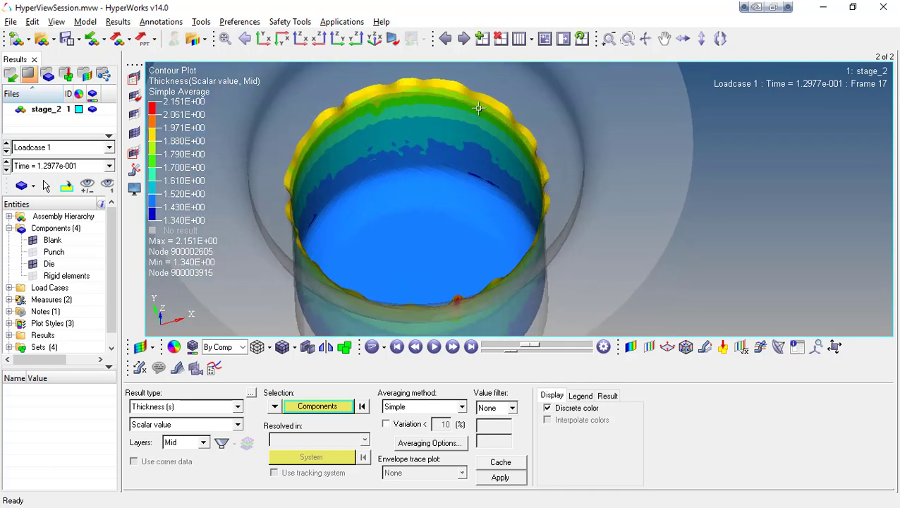
{"action": "left_click_drag", "start_coordinate": [276, 198], "coordinate": [390, 195], "text": "ctrl"}
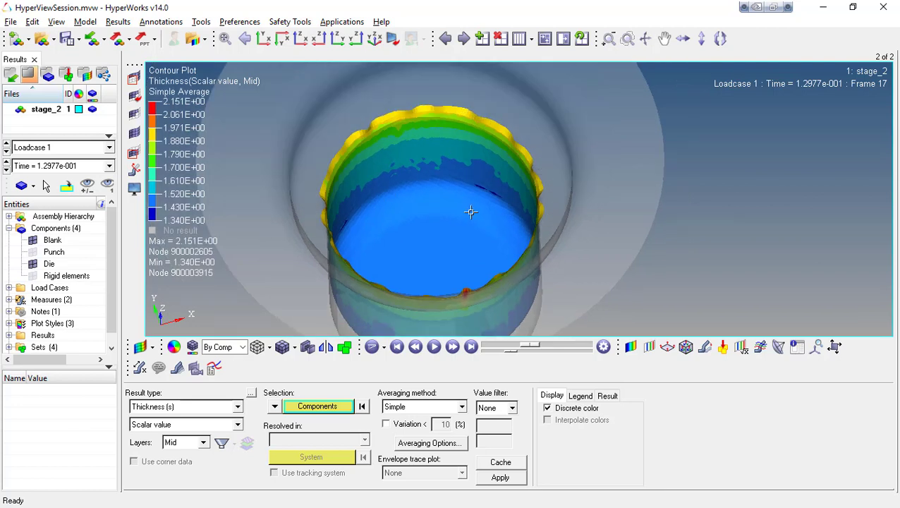
{"action": "right_click_drag", "start_coordinate": [478, 203], "coordinate": [491, 195], "text": "ctrl"}
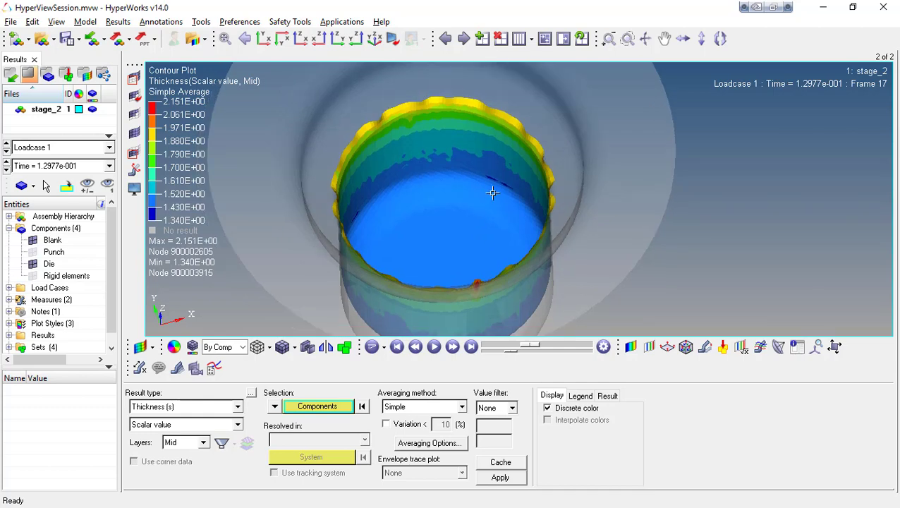
{"action": "left_click_drag", "start_coordinate": [547, 211], "coordinate": [501, 215], "text": "ctrl"}
{"action": "left_click_drag", "start_coordinate": [447, 208], "coordinate": [412, 164], "text": "ctrl"}
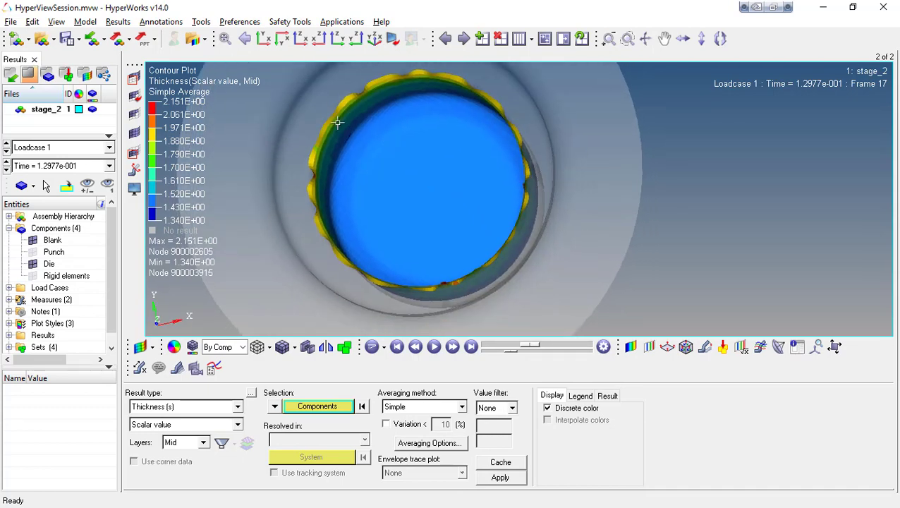
Examine the blank's rim in the XY view at frame 17, and advance the animation to frame 19.
{"action": "left_click", "coordinate": [263, 41]}
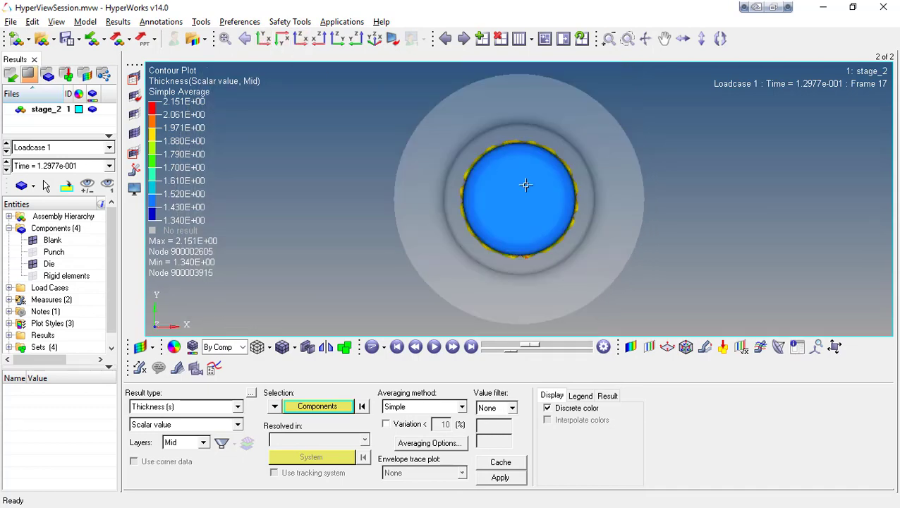
{"action": "scroll", "coordinate": [525, 183], "scroll_direction": "up", "scroll_amount": 3, "text": "ctrl"}
{"action": "scroll", "coordinate": [485, 199], "scroll_direction": "up", "scroll_amount": 3, "text": "ctrl"}
{"action": "right_click_drag", "start_coordinate": [485, 199], "coordinate": [524, 231], "text": "ctrl"}
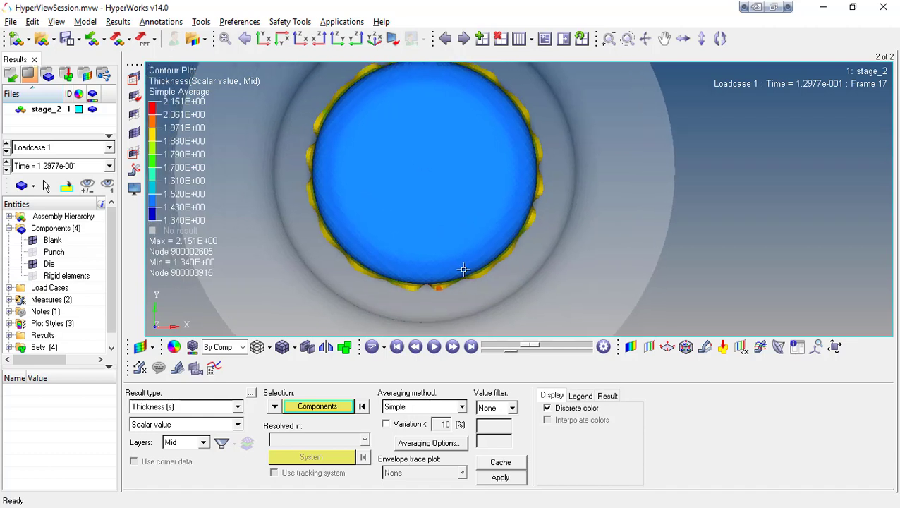
{"action": "scroll", "coordinate": [462, 269], "scroll_direction": "up", "scroll_amount": 2, "text": "ctrl"}
{"action": "right_click_drag", "start_coordinate": [497, 284], "coordinate": [502, 197], "text": "ctrl"}
{"action": "scroll", "coordinate": [468, 297], "scroll_direction": "up", "scroll_amount": 4, "text": "ctrl"}
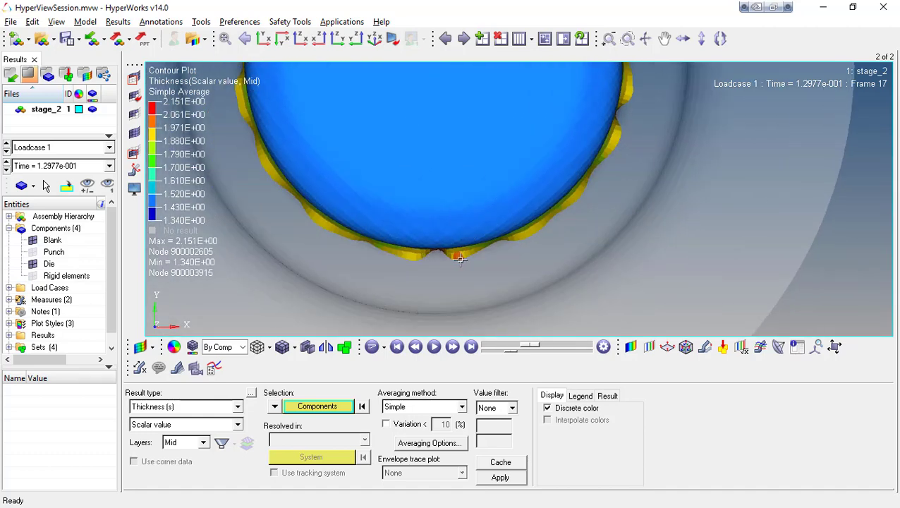
{"action": "left_click", "coordinate": [525, 346]}
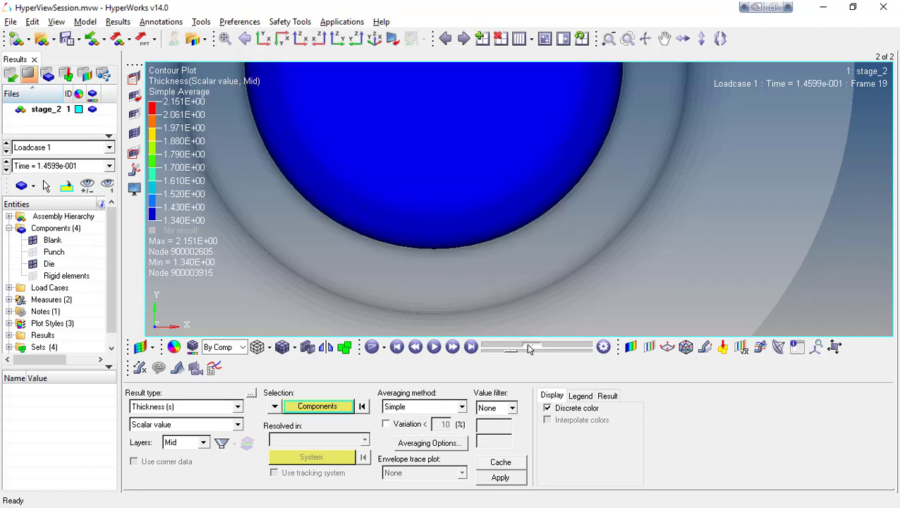
{"action": "left_click_drag", "start_coordinate": [478, 275], "coordinate": [546, 247], "text": "ctrl"}
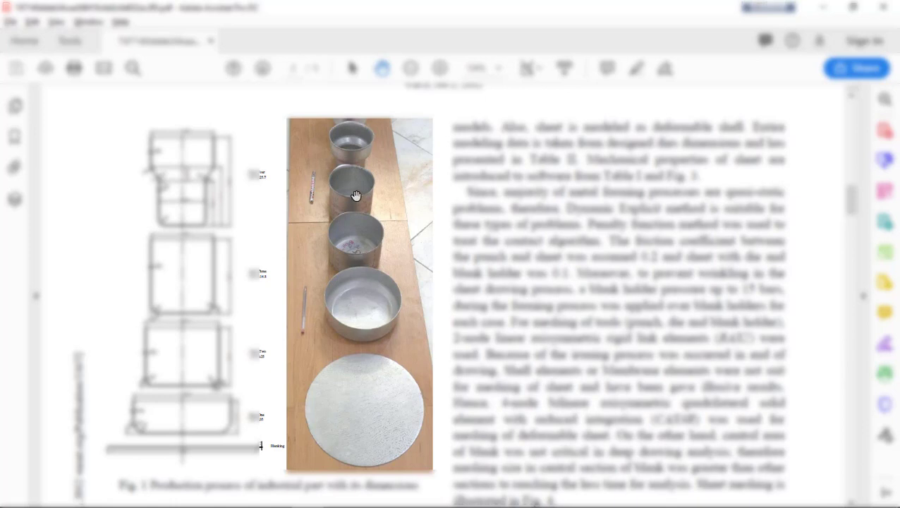
Switch to the PDF paper in Adobe Acrobat and enlarge the photo of the physically formed cups.
{"action": "scroll", "coordinate": [351, 244], "scroll_direction": "up", "scroll_amount": 1}
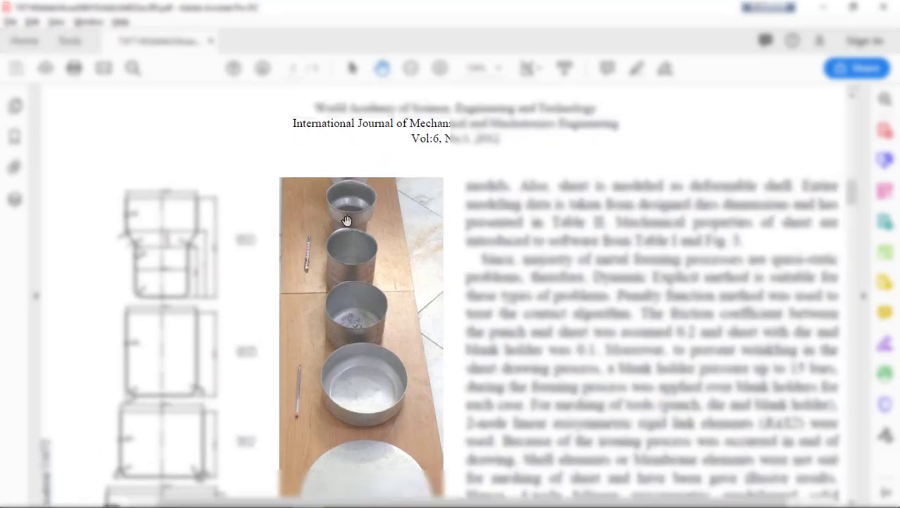
{"action": "scroll", "coordinate": [352, 244], "scroll_direction": "up", "scroll_amount": 3, "text": "ctrl"}
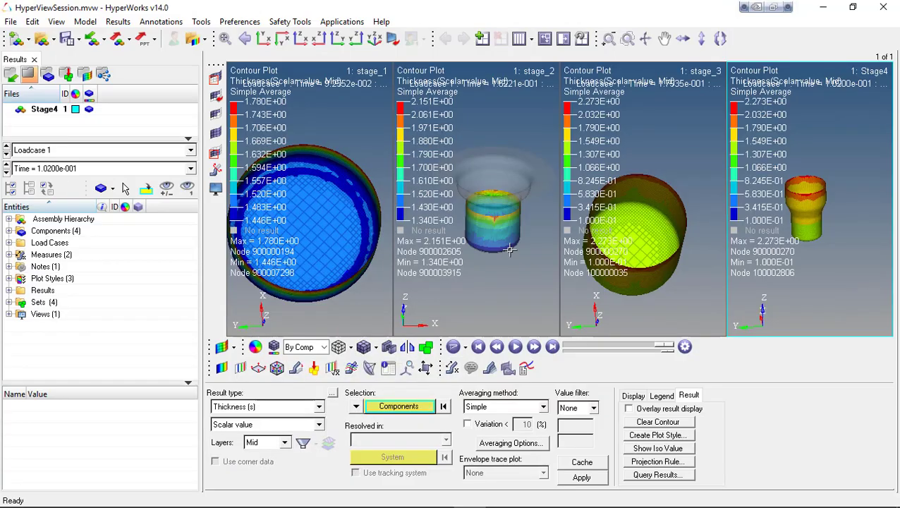
Switch back to HyperView, expand the stage_3 window and examine the edge profile and thickness contour along the cup's upper rim.
{"action": "left_click", "coordinate": [655, 289]}
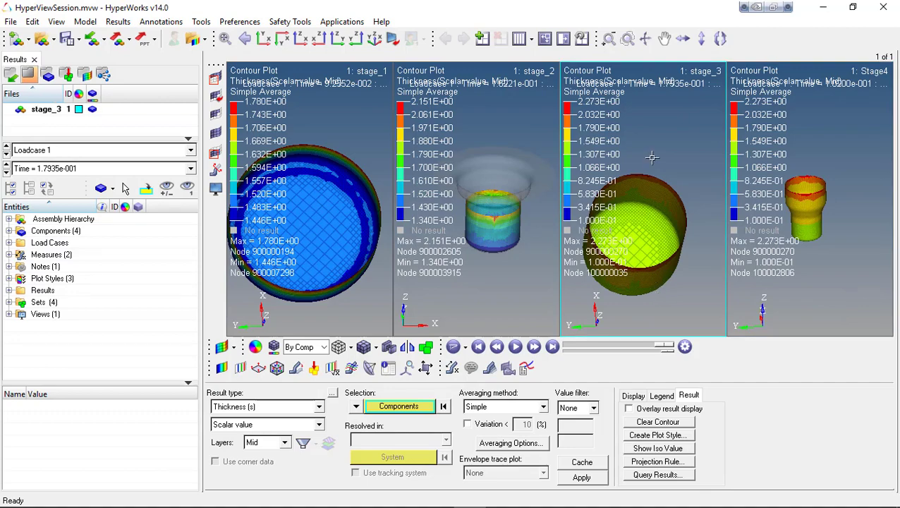
{"action": "left_click", "coordinate": [544, 41]}
{"action": "left_click_drag", "start_coordinate": [592, 263], "coordinate": [570, 217], "text": "ctrl"}
{"action": "right_click_drag", "start_coordinate": [570, 217], "coordinate": [531, 105], "text": "ctrl"}
{"action": "left_click_drag", "start_coordinate": [495, 261], "coordinate": [512, 185], "text": "ctrl"}
{"action": "scroll", "coordinate": [512, 176], "scroll_direction": "up", "scroll_amount": 3, "text": "ctrl"}
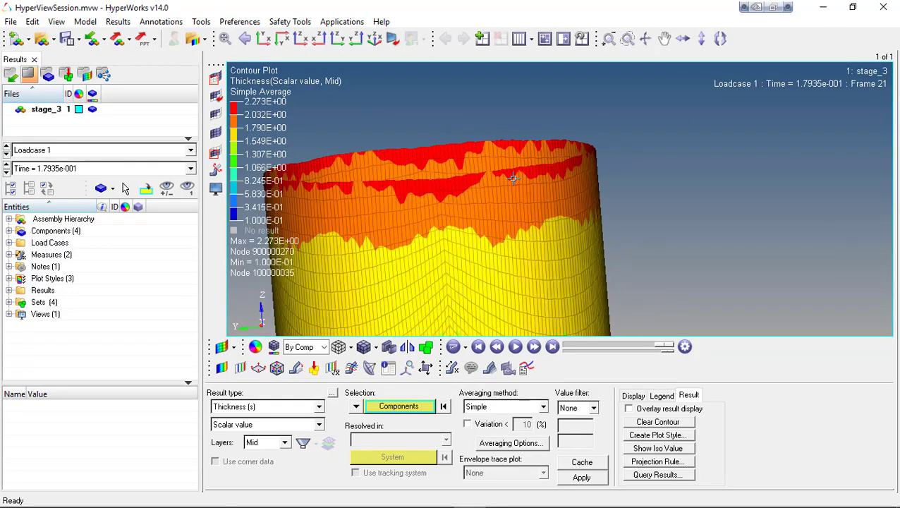
{"action": "right_click_drag", "start_coordinate": [512, 176], "coordinate": [600, 197], "text": "ctrl"}
{"action": "right_click_drag", "start_coordinate": [505, 147], "coordinate": [576, 194], "text": "ctrl"}
{"action": "scroll", "coordinate": [507, 170], "scroll_direction": "up", "scroll_amount": 3, "text": "ctrl"}
{"action": "left_click_drag", "start_coordinate": [581, 151], "coordinate": [518, 170], "text": "ctrl"}
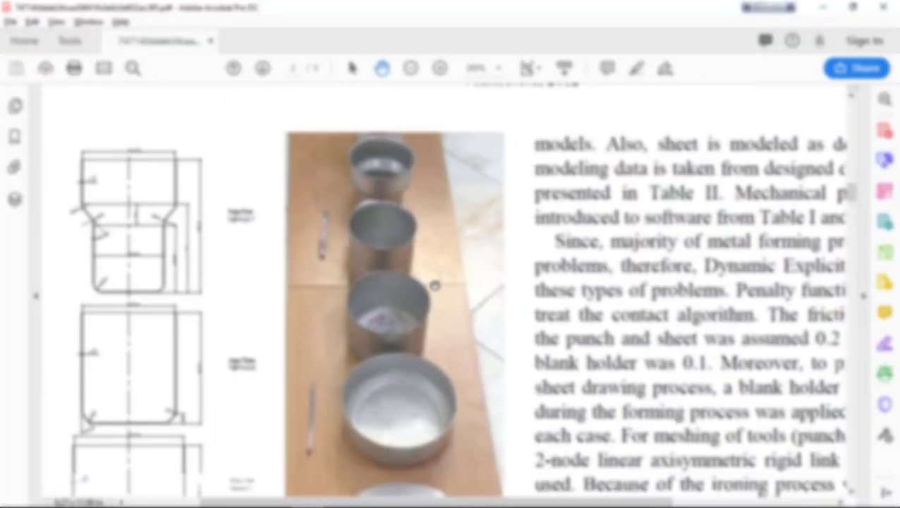
Return to the PDF paper and view the full series of cup photos beside the production process drawings in Fig. 1.
{"action": "left_click_drag", "start_coordinate": [434, 285], "coordinate": [423, 200]}
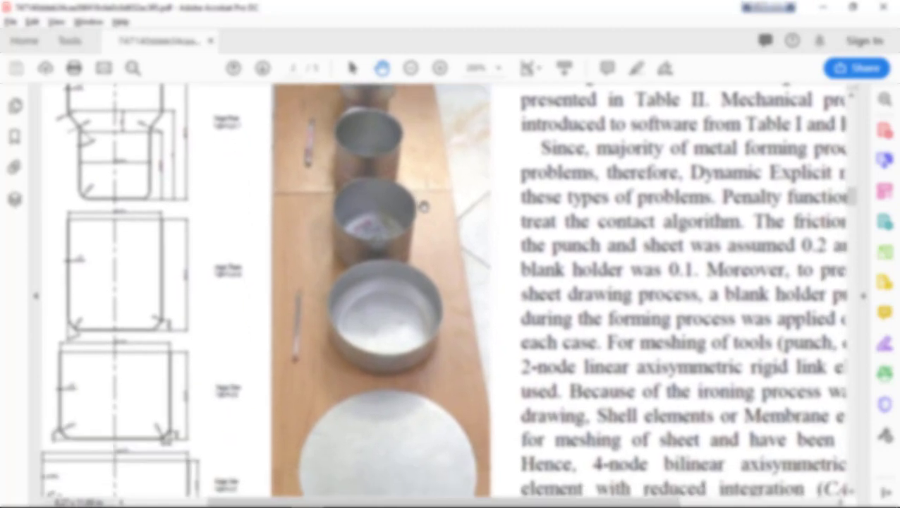
{"action": "scroll", "coordinate": [425, 203], "scroll_direction": "down", "scroll_amount": 1, "text": "ctrl"}
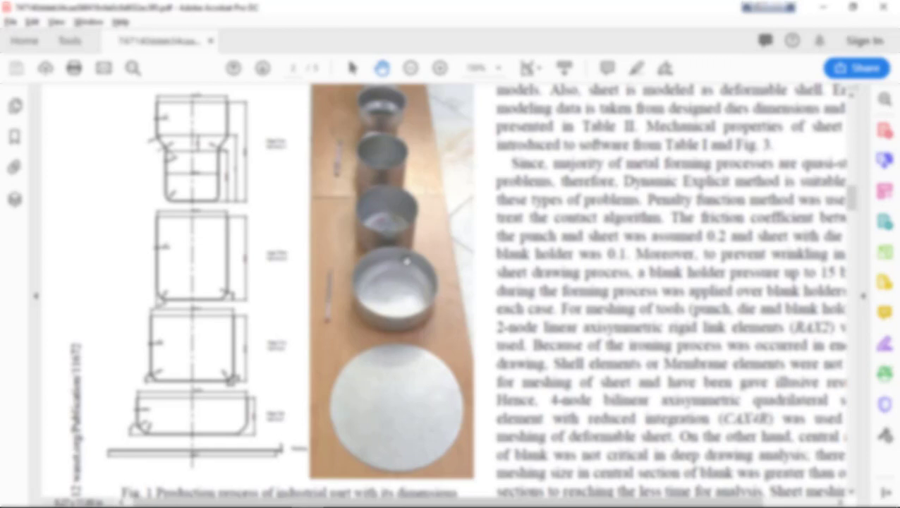
Browse through the PDF paper from the cup photos to the thickness distribution charts.
{"action": "scroll", "coordinate": [423, 356], "scroll_direction": "down", "scroll_amount": 3}
{"action": "scroll", "coordinate": [408, 356], "scroll_direction": "up", "scroll_amount": 3}
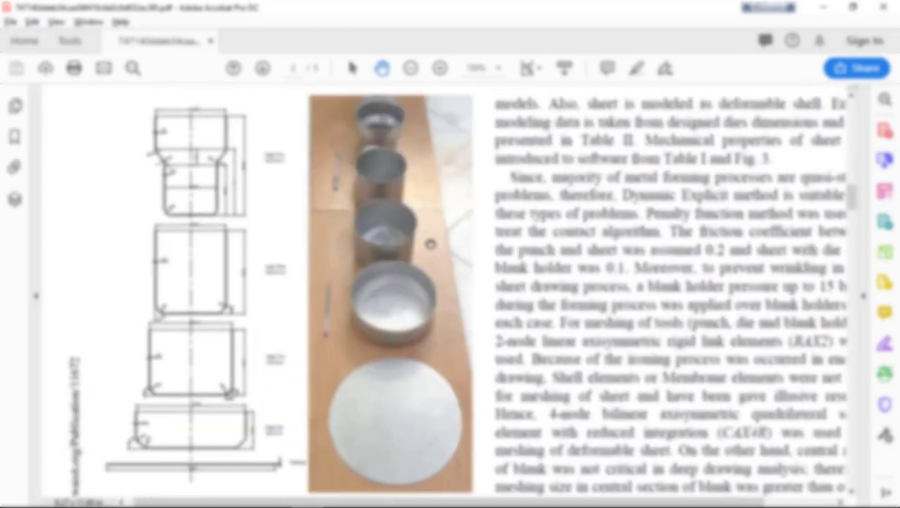
{"action": "scroll", "coordinate": [430, 244], "scroll_direction": "down", "scroll_amount": 3}
{"action": "scroll", "coordinate": [413, 328], "scroll_direction": "down", "scroll_amount": 5}
{"action": "scroll", "coordinate": [396, 282], "scroll_direction": "up", "scroll_amount": 1}
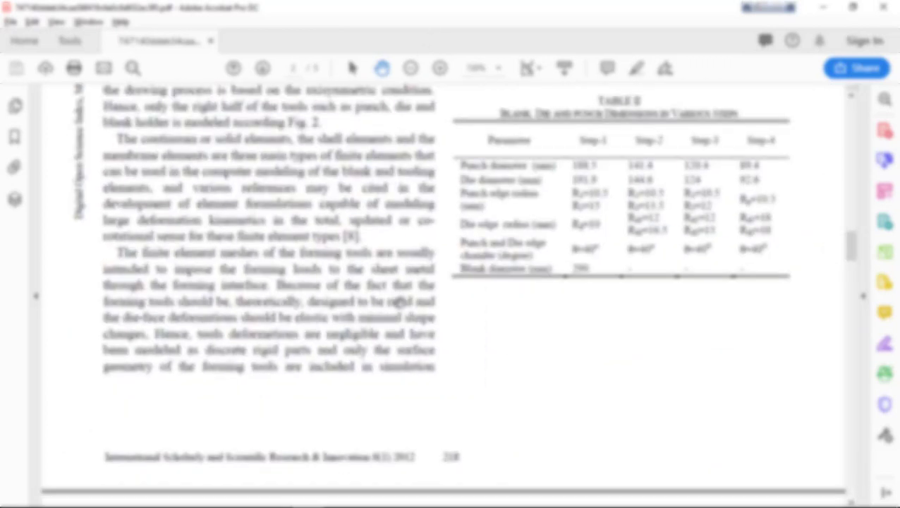
{"action": "scroll", "coordinate": [402, 211], "scroll_direction": "down", "scroll_amount": 3}
{"action": "scroll", "coordinate": [409, 127], "scroll_direction": "down", "scroll_amount": 3}
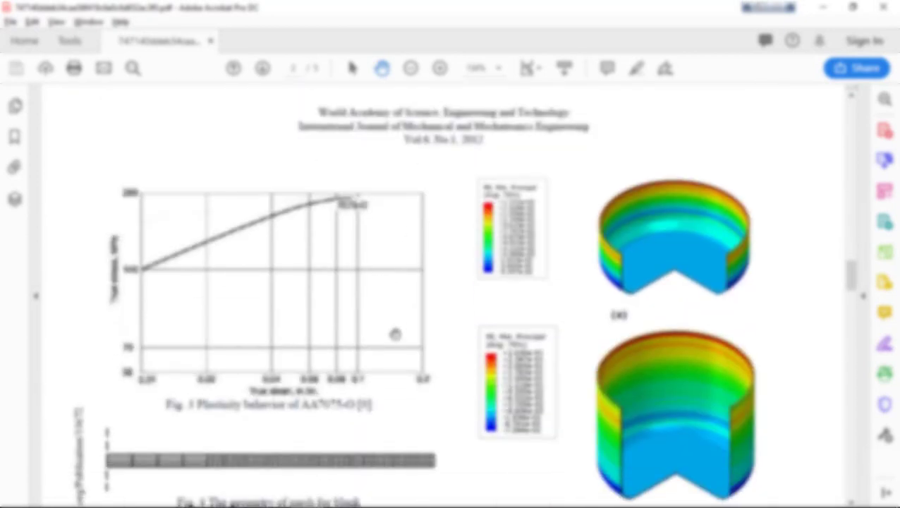
{"action": "scroll", "coordinate": [395, 334], "scroll_direction": "down", "scroll_amount": 15}
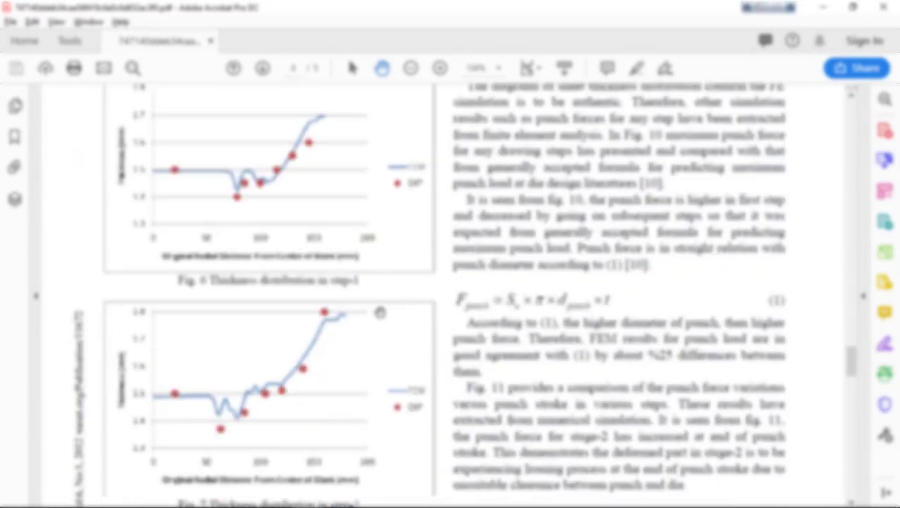
{"action": "scroll", "coordinate": [379, 312], "scroll_direction": "down", "scroll_amount": 4}
{"action": "scroll", "coordinate": [379, 312], "scroll_direction": "up", "scroll_amount": 7}
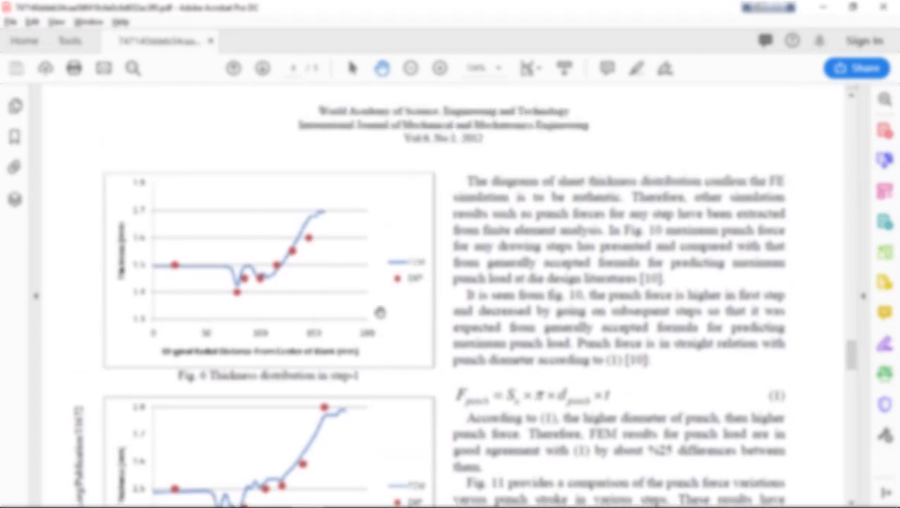
Enlarge the Fig. 6 chart of the step-1 thickness distribution so the whole plot fits in view.
{"action": "scroll", "coordinate": [272, 299], "scroll_direction": "up", "scroll_amount": 4, "text": "ctrl"}
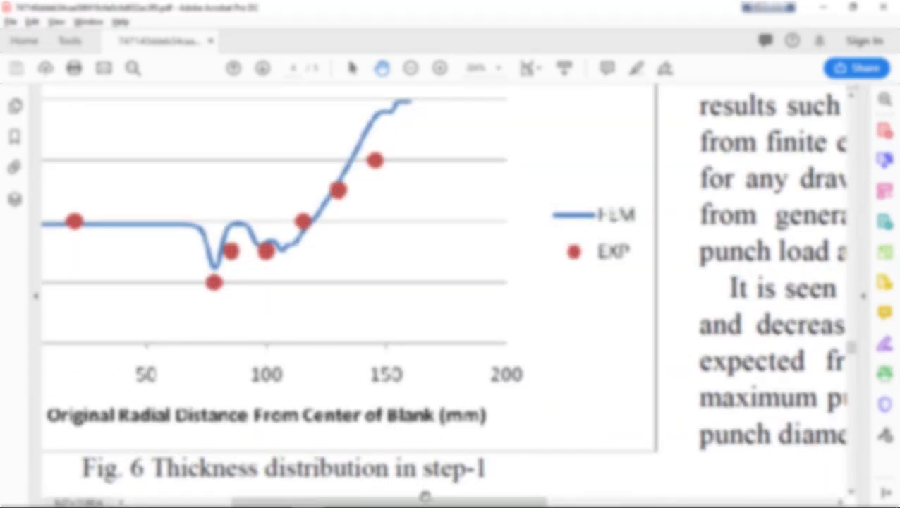
{"action": "left_click_drag", "start_coordinate": [425, 502], "coordinate": [389, 503]}
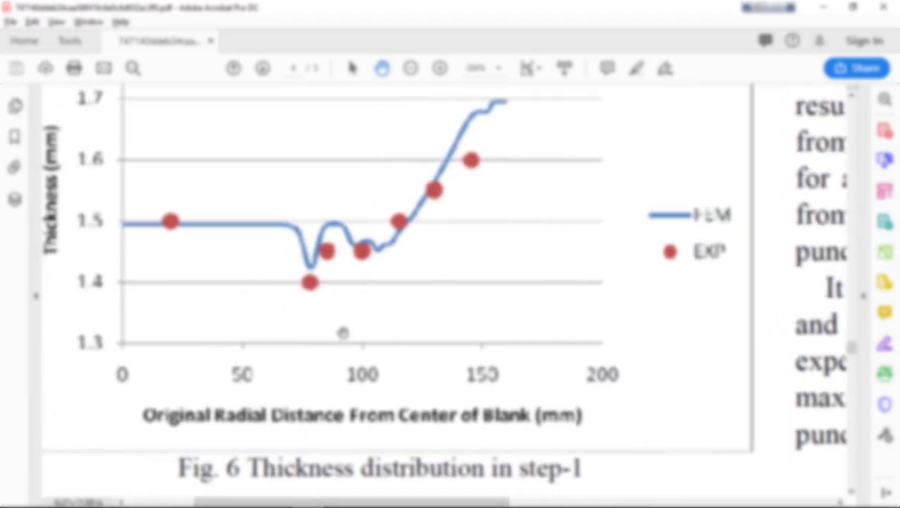
{"action": "scroll", "coordinate": [343, 332], "scroll_direction": "up", "scroll_amount": 1}
{"action": "scroll", "coordinate": [343, 332], "scroll_direction": "down", "scroll_amount": 2, "text": "ctrl"}
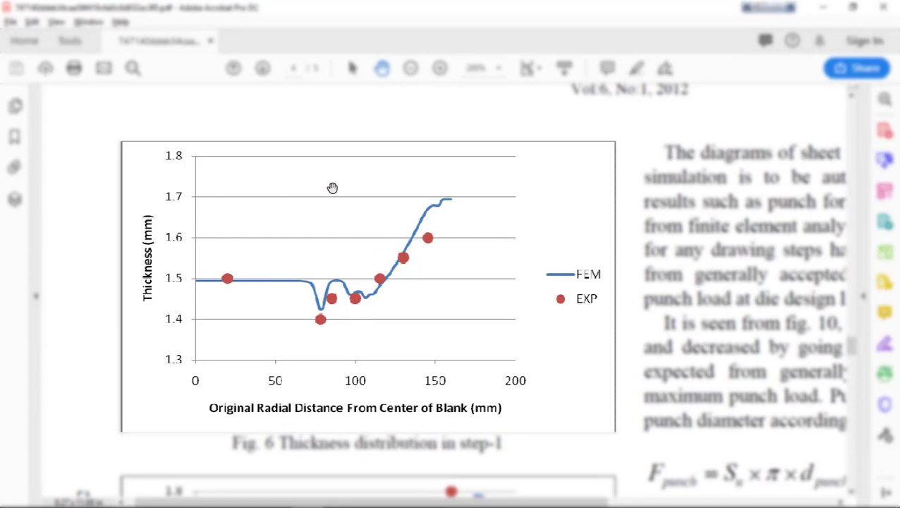
Switch to HyperView, expand the stage_1 window and examine the cup's thickness contour from an oblique angle.
{"action": "key", "text": "alt+Tab"}
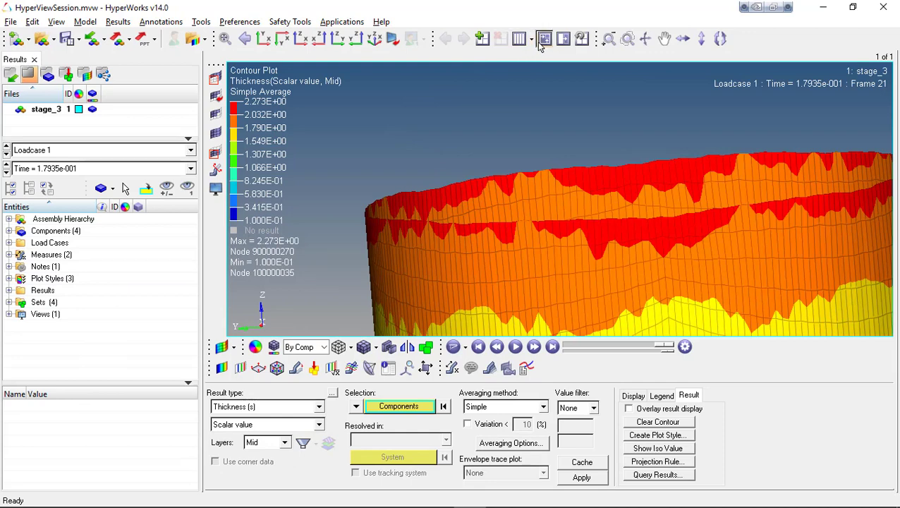
{"action": "left_click", "coordinate": [539, 41]}
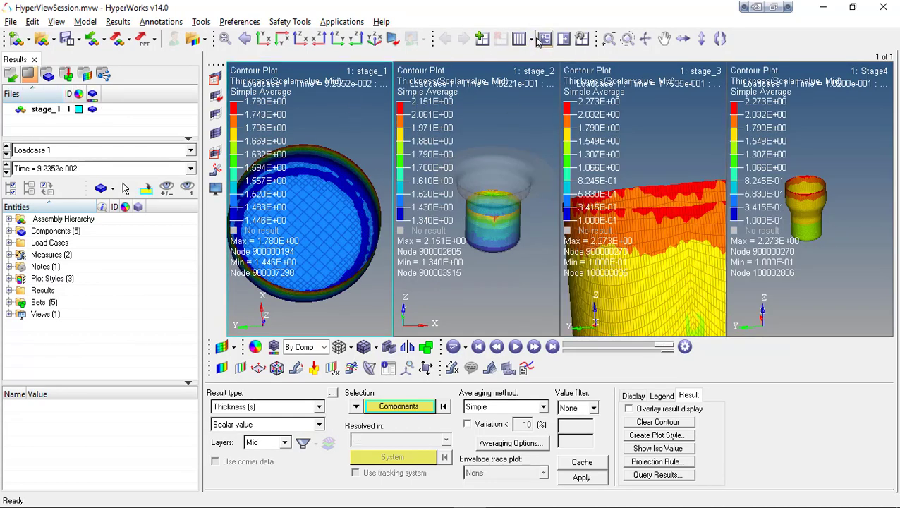
{"action": "left_click", "coordinate": [539, 41]}
{"action": "scroll", "coordinate": [472, 182], "scroll_direction": "down", "scroll_amount": 3, "text": "ctrl"}
{"action": "left_click_drag", "start_coordinate": [473, 184], "coordinate": [525, 192], "text": "ctrl"}
{"action": "right_click_drag", "start_coordinate": [525, 192], "coordinate": [496, 128], "text": "ctrl"}
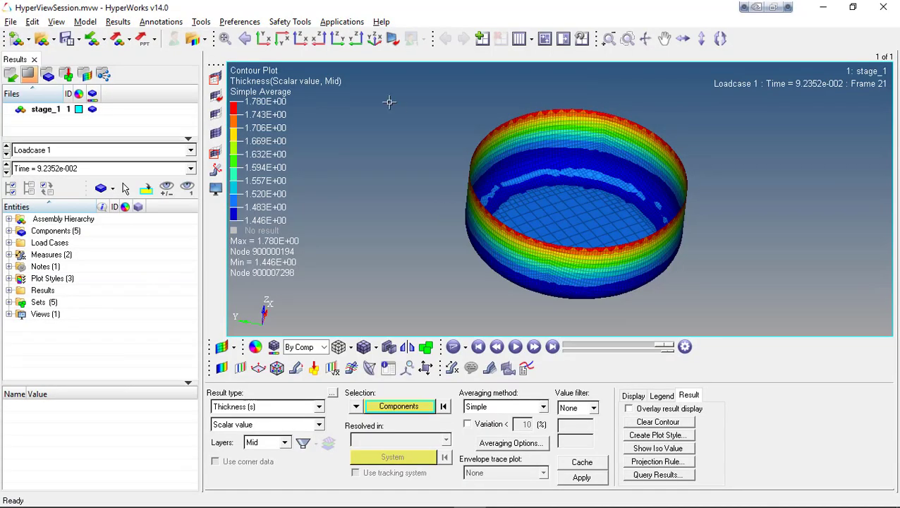
Restore the four-window layout, expand the stage_2 window and look into the formed cup inside the die.
{"action": "left_click", "coordinate": [519, 39]}
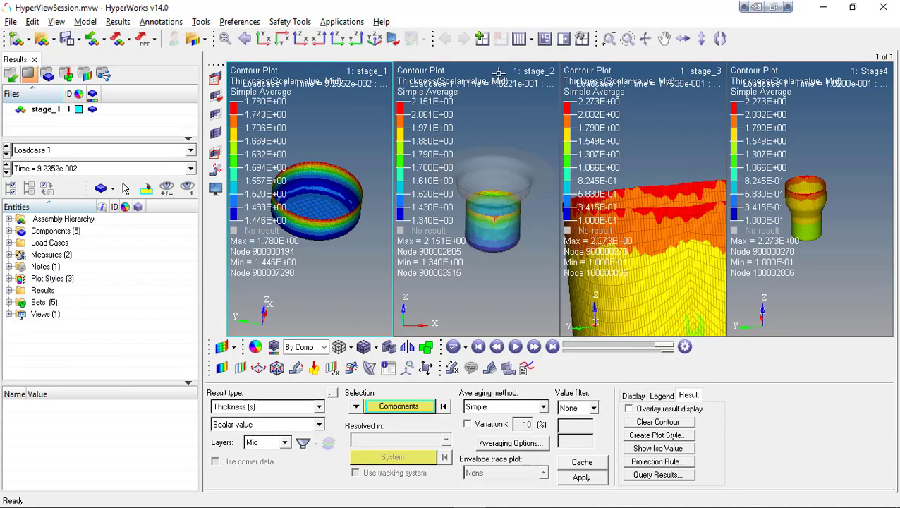
{"action": "left_click", "coordinate": [500, 117]}
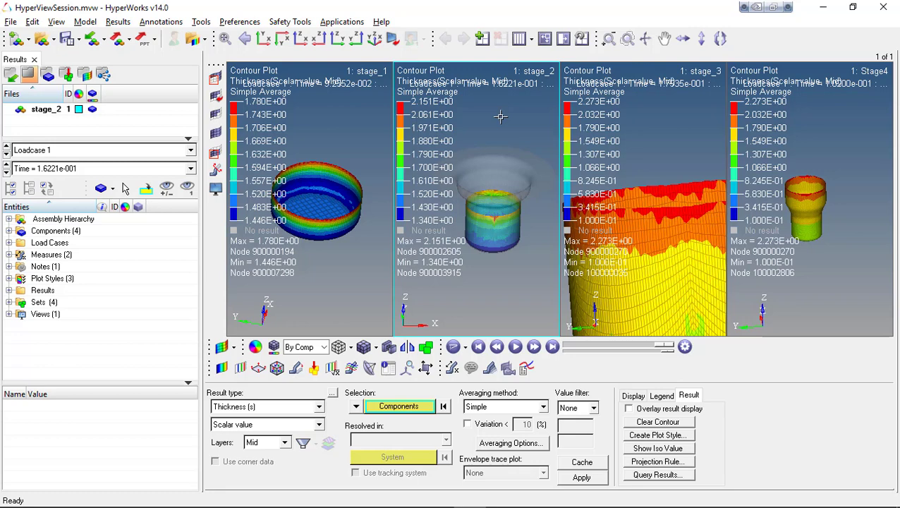
{"action": "left_click", "coordinate": [544, 38]}
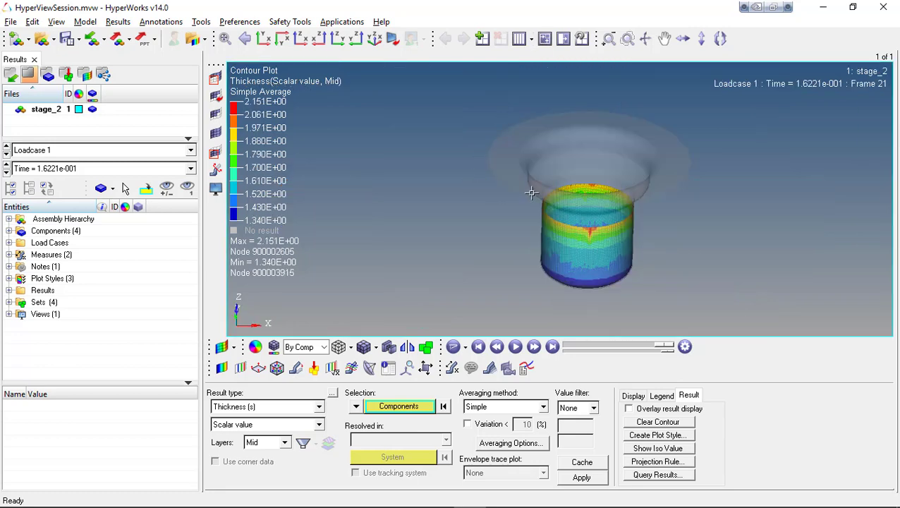
{"action": "right_click_drag", "start_coordinate": [531, 193], "coordinate": [484, 165], "text": "ctrl"}
{"action": "left_click_drag", "start_coordinate": [509, 143], "coordinate": [518, 161], "text": "ctrl"}
{"action": "scroll", "coordinate": [518, 161], "scroll_direction": "up", "scroll_amount": 3, "text": "ctrl"}
{"action": "right_click_drag", "start_coordinate": [519, 165], "coordinate": [546, 201], "text": "ctrl"}
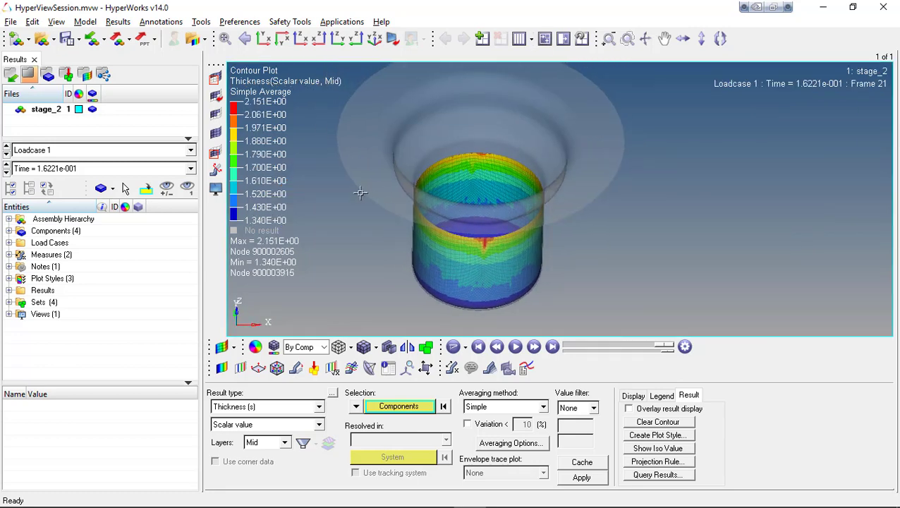
Hide the Die component in stage_2 and examine the thickness contour around the cup's rim and wall.
{"action": "left_click", "coordinate": [9, 231]}
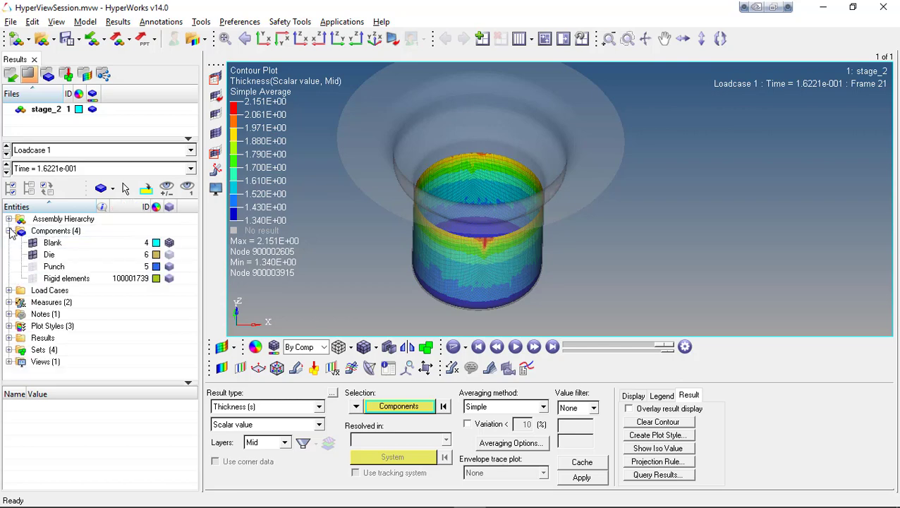
{"action": "left_click", "coordinate": [32, 255]}
{"action": "right_click_drag", "start_coordinate": [406, 200], "coordinate": [549, 176], "text": "ctrl"}
{"action": "scroll", "coordinate": [461, 168], "scroll_direction": "up", "scroll_amount": 3, "text": "ctrl"}
{"action": "left_click_drag", "start_coordinate": [560, 218], "coordinate": [555, 211], "text": "ctrl"}
{"action": "scroll", "coordinate": [550, 213], "scroll_direction": "up", "scroll_amount": 3, "text": "ctrl"}
{"action": "right_click_drag", "start_coordinate": [540, 218], "coordinate": [610, 232], "text": "ctrl"}
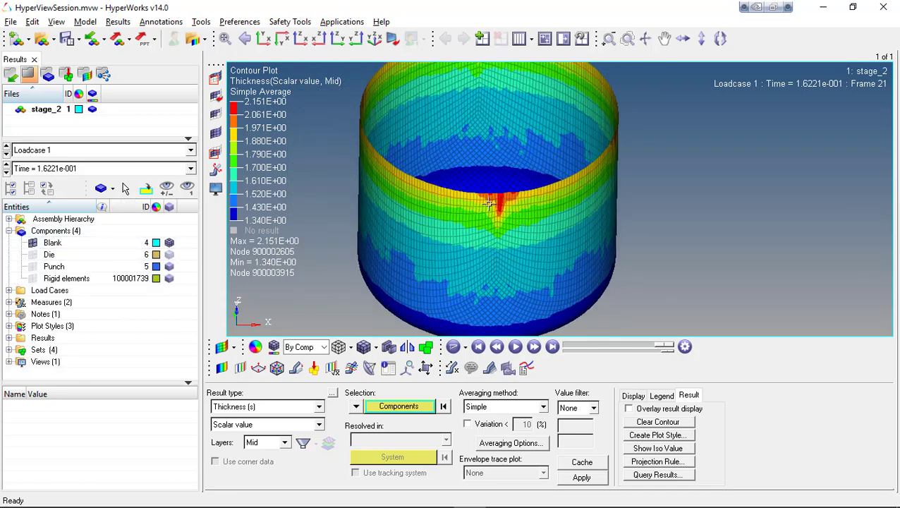
{"action": "scroll", "coordinate": [506, 205], "scroll_direction": "down", "scroll_amount": 2, "text": "ctrl"}
{"action": "right_click_drag", "start_coordinate": [506, 205], "coordinate": [511, 240], "text": "ctrl"}
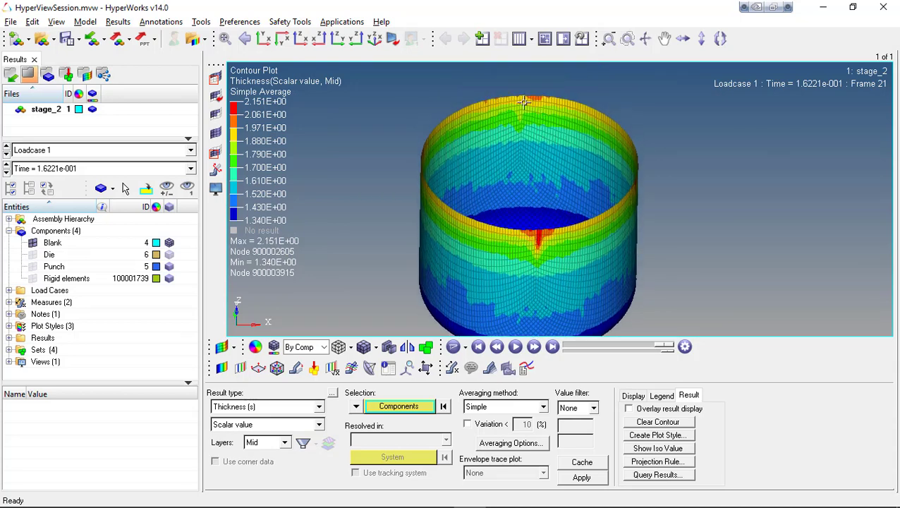
{"action": "left_click_drag", "start_coordinate": [571, 263], "coordinate": [520, 204], "text": "ctrl"}
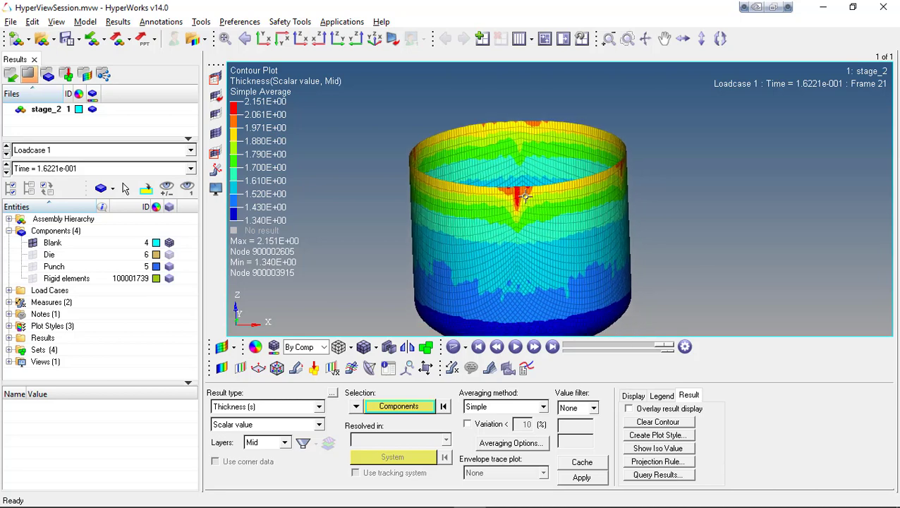
{"action": "left_click_drag", "start_coordinate": [544, 235], "coordinate": [509, 199], "text": "ctrl"}
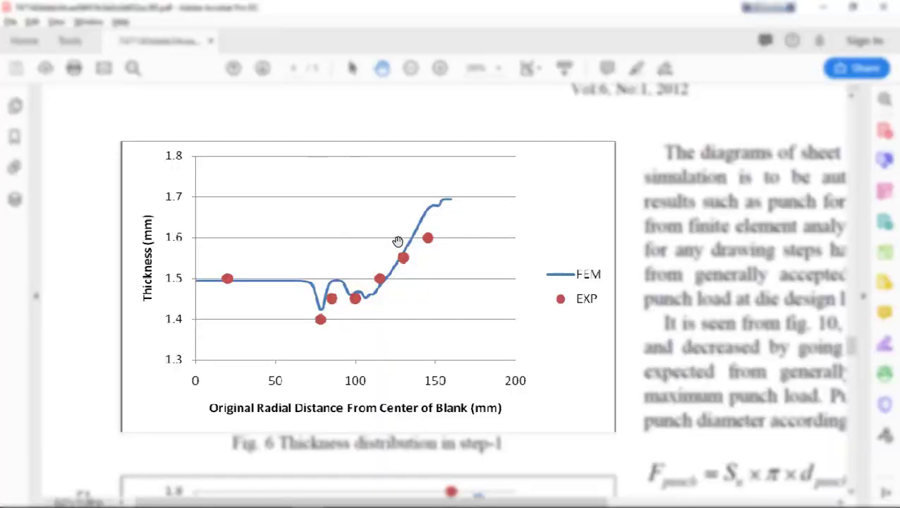
Switch to the PDF paper and examine the Fig. 7 thickness distribution chart for step-2.
{"action": "scroll", "coordinate": [396, 242], "scroll_direction": "down", "scroll_amount": 8}
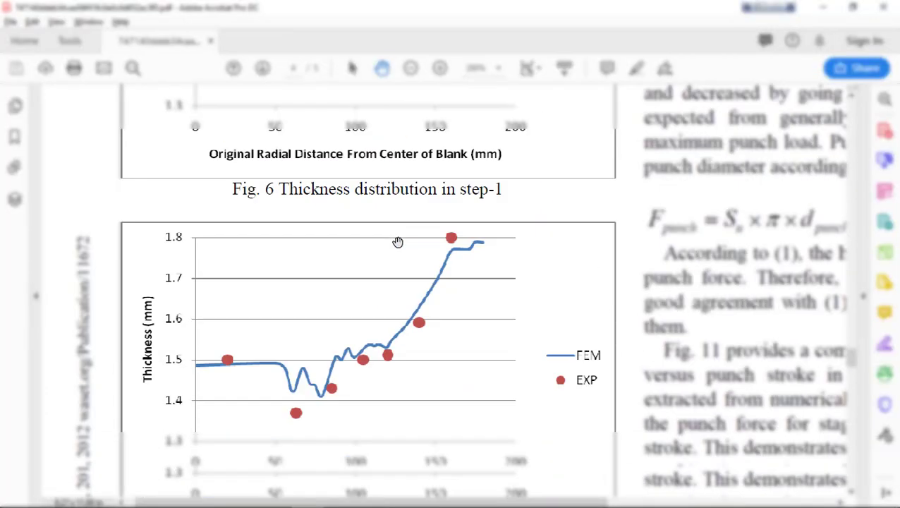
{"action": "scroll", "coordinate": [397, 242], "scroll_direction": "down", "scroll_amount": 1}
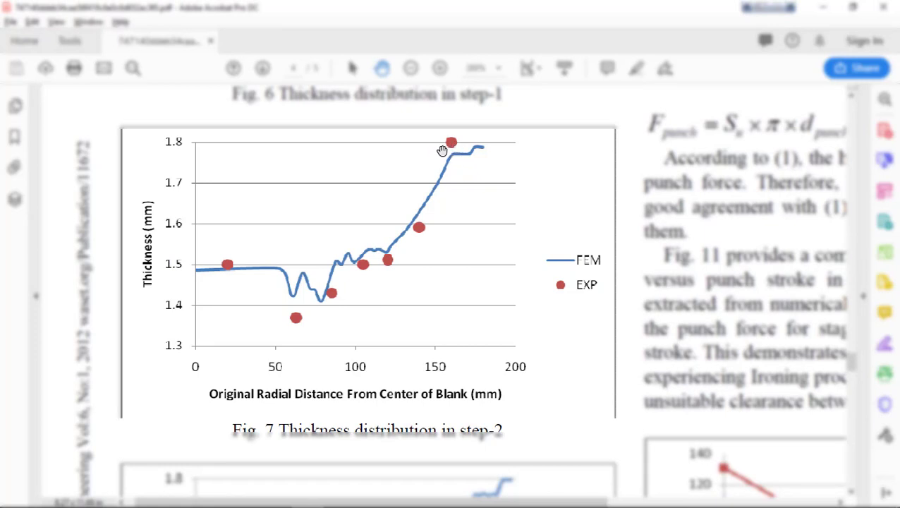
{"action": "scroll", "coordinate": [443, 221], "scroll_direction": "down", "scroll_amount": 5}
{"action": "scroll", "coordinate": [443, 221], "scroll_direction": "down", "scroll_amount": 1}
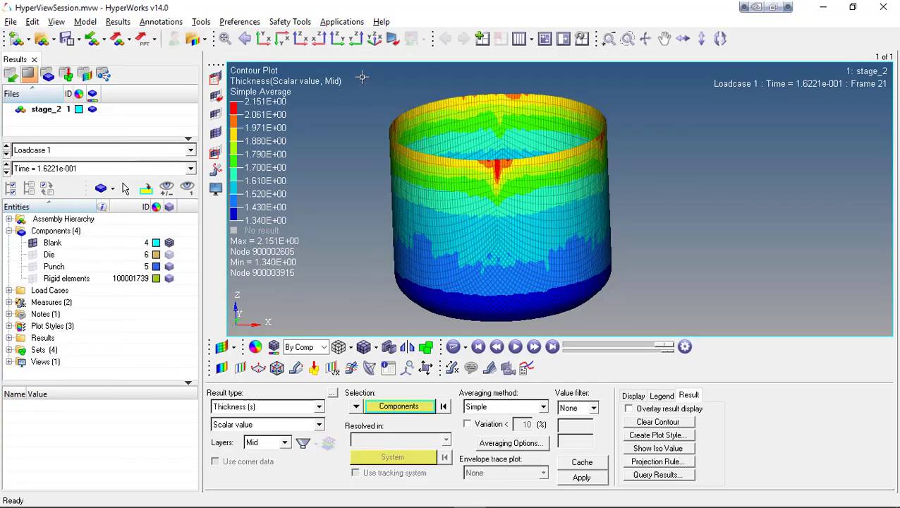
Switch back to HyperView and bring the whole stage_3 cup into view from its close-up.
{"action": "left_click", "coordinate": [543, 38]}
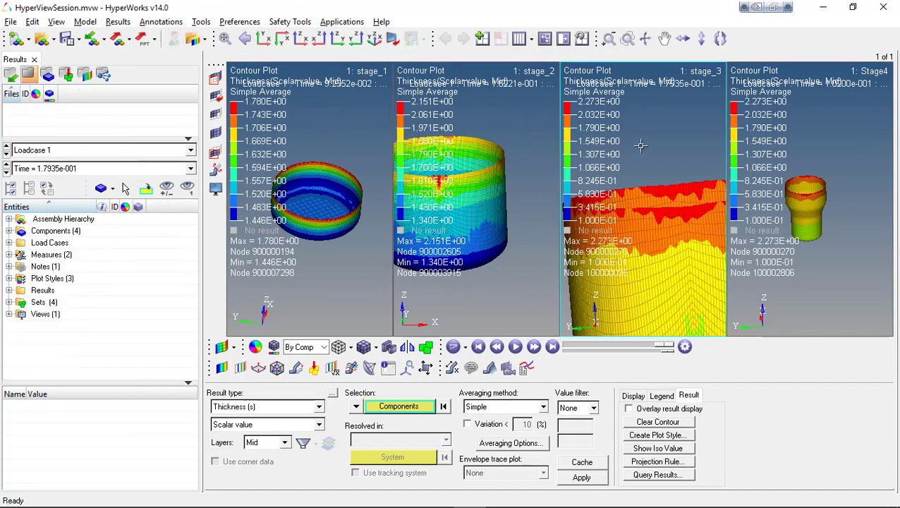
{"action": "left_click", "coordinate": [544, 39]}
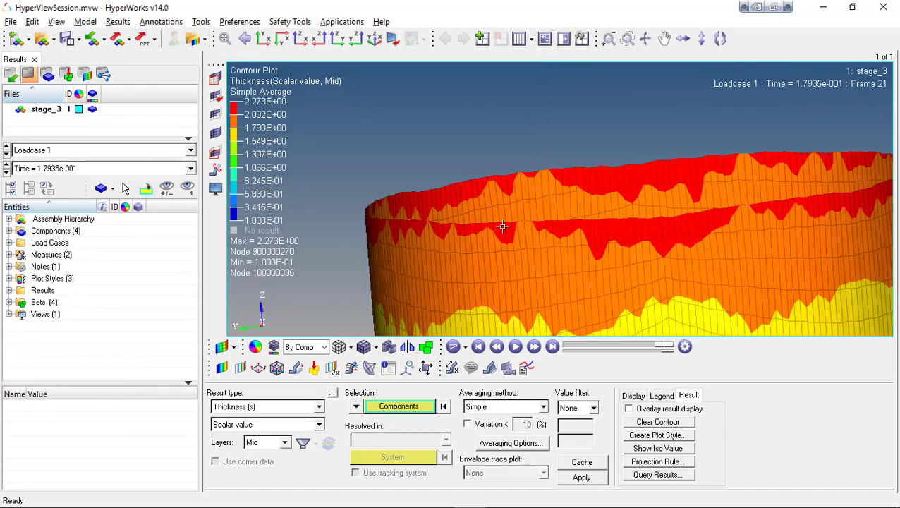
{"action": "scroll", "coordinate": [502, 225], "scroll_direction": "down", "scroll_amount": 5}
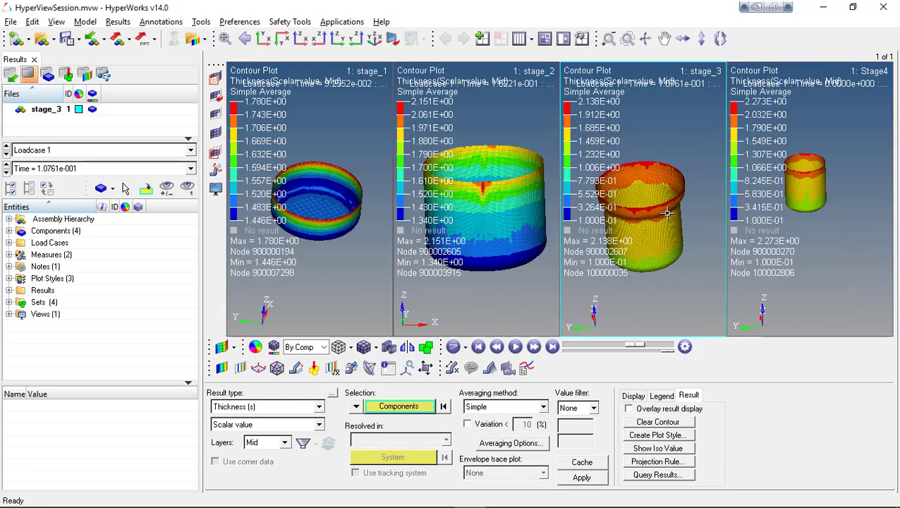
{"action": "right_click_drag", "start_coordinate": [667, 213], "coordinate": [679, 205], "text": "ctrl"}
Clear the stage_3 contour and reapply a Thickness (s) contour with the Mid layer and Simple averaging.
{"action": "left_click", "coordinate": [658, 422]}
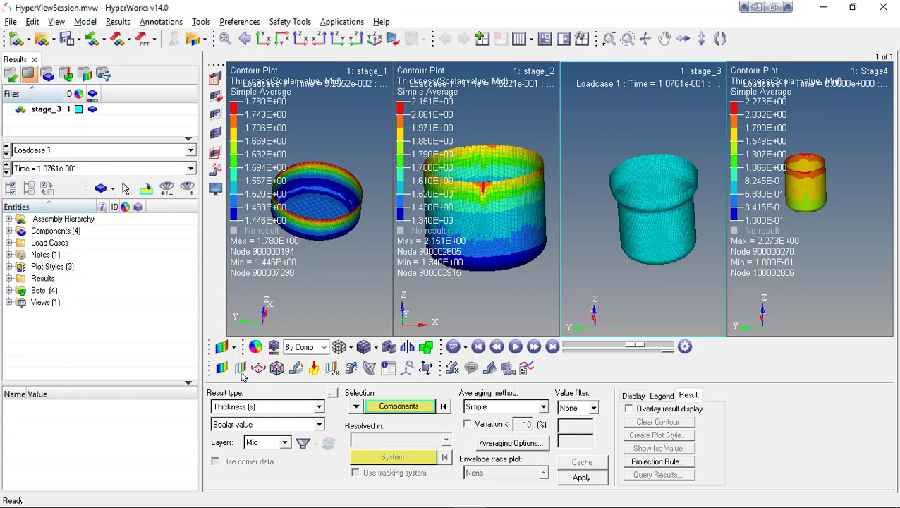
{"action": "left_click", "coordinate": [238, 408]}
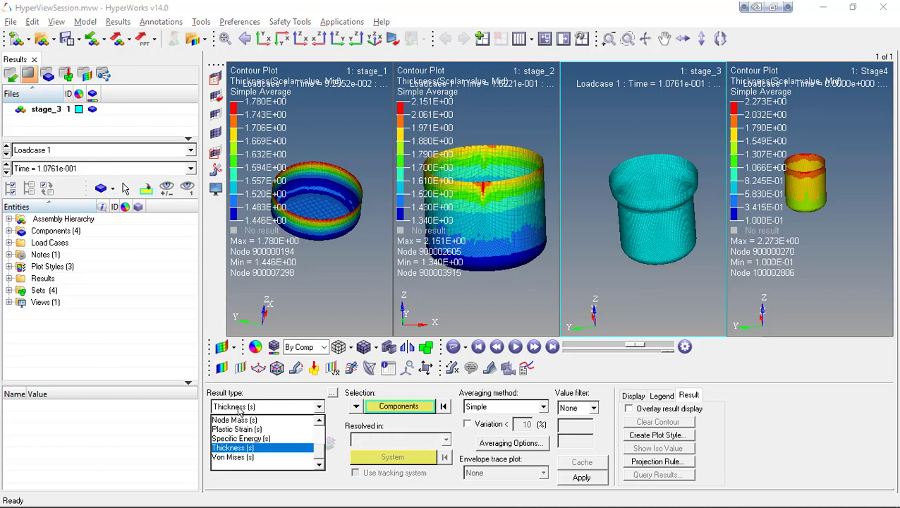
{"action": "left_click", "coordinate": [258, 409]}
{"action": "left_click", "coordinate": [582, 478]}
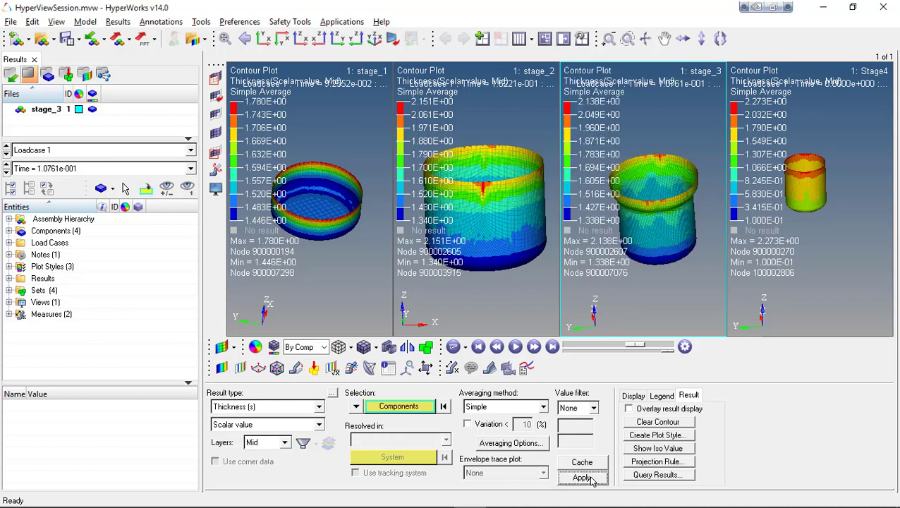
Expand the stage_3 window and enlarge the cup to inspect its updated thickness contour.
{"action": "left_click", "coordinate": [812, 294]}
{"action": "left_click", "coordinate": [638, 146]}
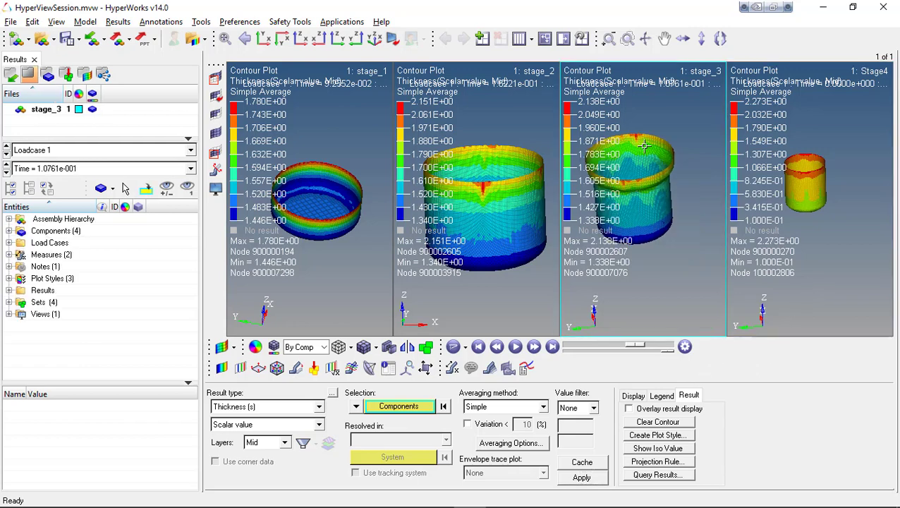
{"action": "left_click", "coordinate": [544, 38]}
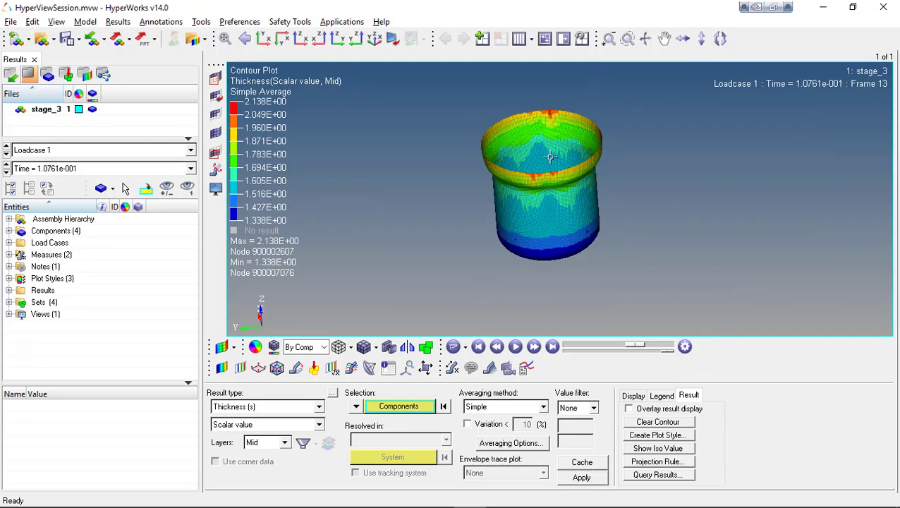
{"action": "scroll", "coordinate": [550, 156], "scroll_direction": "up", "scroll_amount": 3}
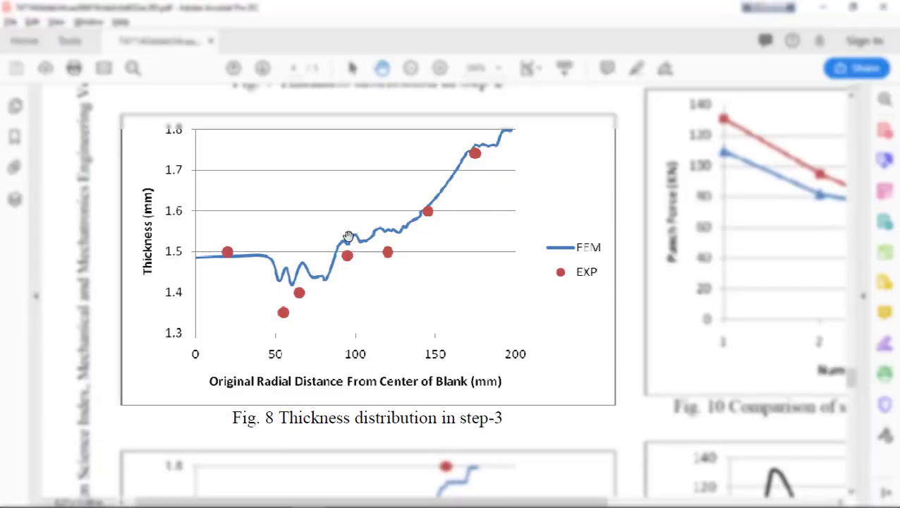
View the step-3 thickness distribution in Fig. 8 of the PDF paper and the chart below it.
{"action": "scroll", "coordinate": [349, 236], "scroll_direction": "down", "scroll_amount": 5}
{"action": "scroll", "coordinate": [364, 251], "scroll_direction": "up", "scroll_amount": 2}
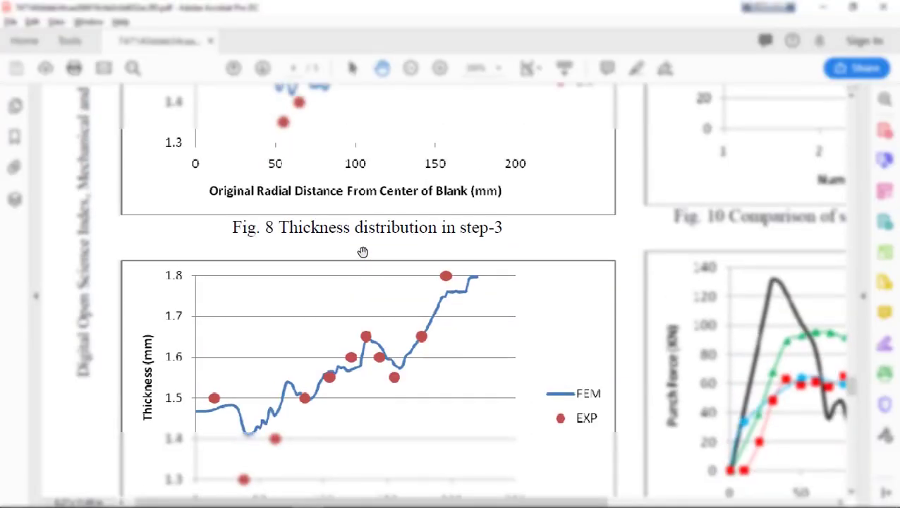
{"action": "scroll", "coordinate": [319, 253], "scroll_direction": "up", "scroll_amount": 3}
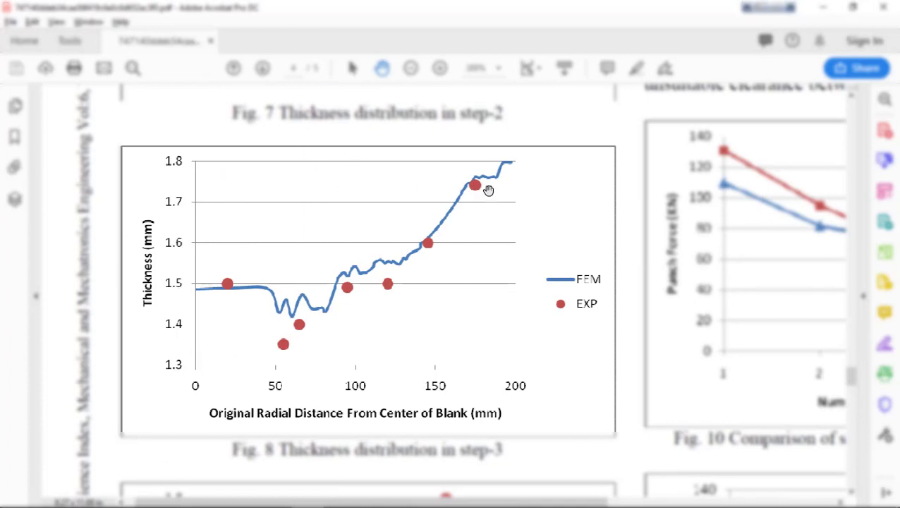
Switch back to HyperView and examine the stage_3 cup's thickness contour from rim to base.
{"action": "key", "text": "alt+Tab"}
{"action": "scroll", "coordinate": [432, 264], "scroll_direction": "down", "scroll_amount": 10}
{"action": "scroll", "coordinate": [433, 265], "scroll_direction": "up", "scroll_amount": 1}
{"action": "scroll", "coordinate": [426, 268], "scroll_direction": "down", "scroll_amount": 1}
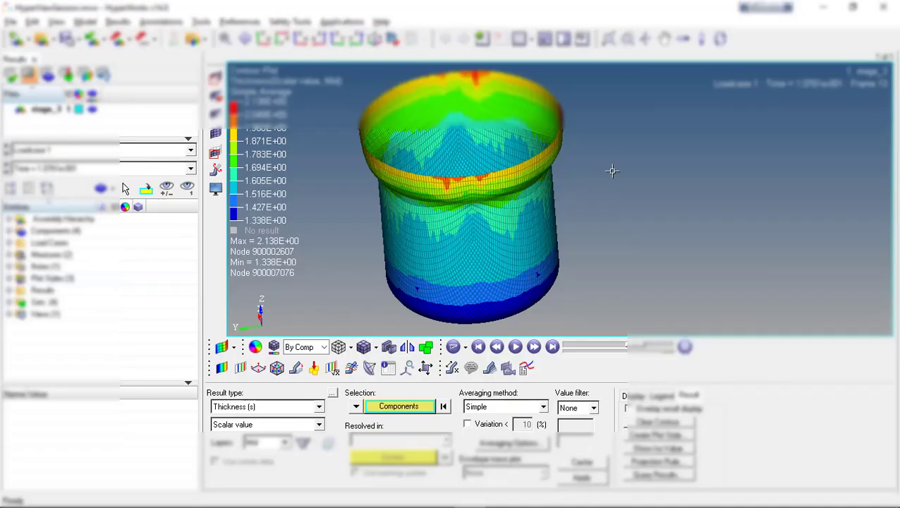
Restore the four-window layout, expand the Stage4 window, and enlarge the cup to inspect its thickness contour.
{"action": "left_click", "coordinate": [544, 38]}
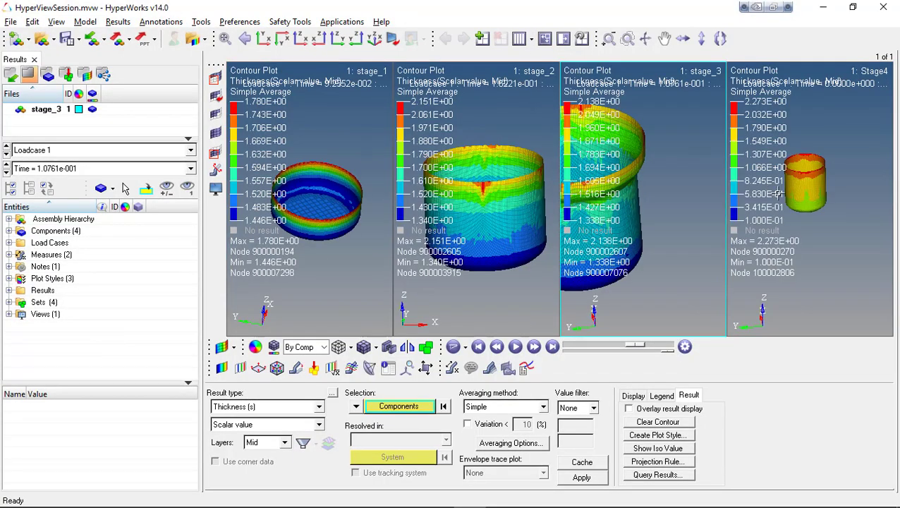
{"action": "left_click", "coordinate": [814, 227]}
{"action": "left_click", "coordinate": [545, 39]}
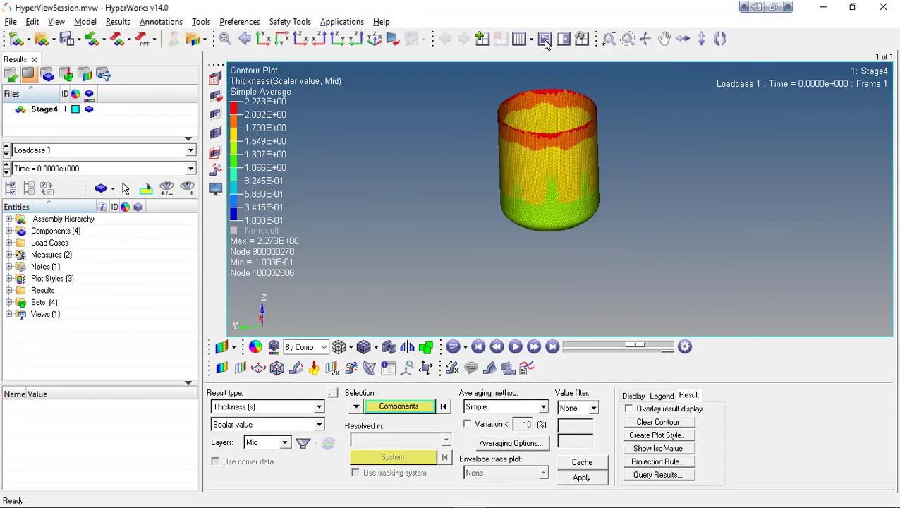
{"action": "right_click_drag", "start_coordinate": [537, 176], "coordinate": [510, 211], "text": "ctrl"}
{"action": "left_click_drag", "start_coordinate": [522, 170], "coordinate": [522, 190], "text": "ctrl"}
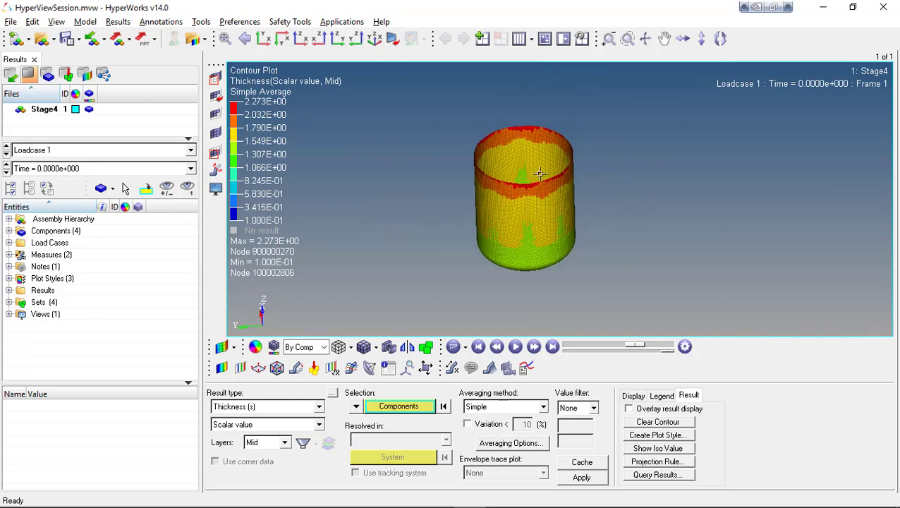
{"action": "scroll", "coordinate": [655, 194], "scroll_direction": "up", "scroll_amount": 3, "text": "ctrl"}
{"action": "right_click_drag", "start_coordinate": [599, 177], "coordinate": [673, 197], "text": "ctrl"}
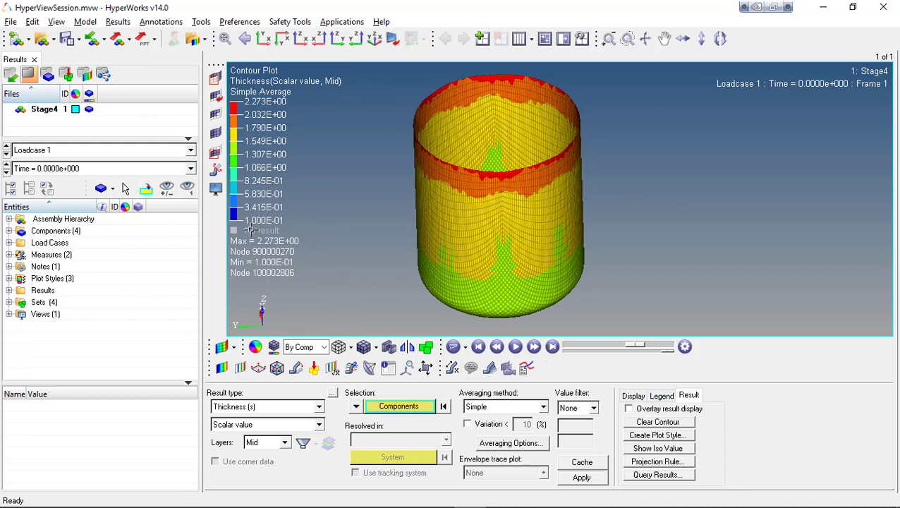
Clear the Stage4 contour and reapply a Thickness (s) contour with the Mid layer and Simple averaging.
{"action": "left_click", "coordinate": [633, 396]}
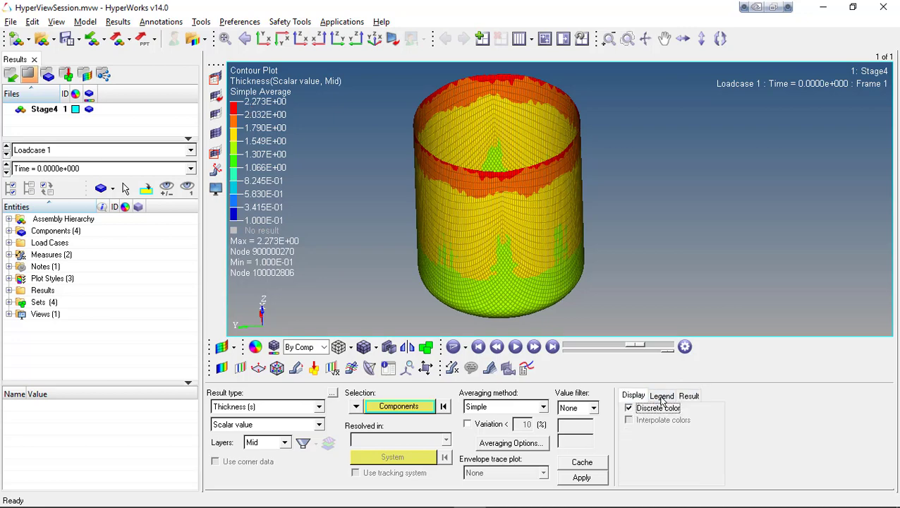
{"action": "left_click", "coordinate": [662, 396]}
{"action": "left_click", "coordinate": [688, 396]}
{"action": "left_click", "coordinate": [656, 421]}
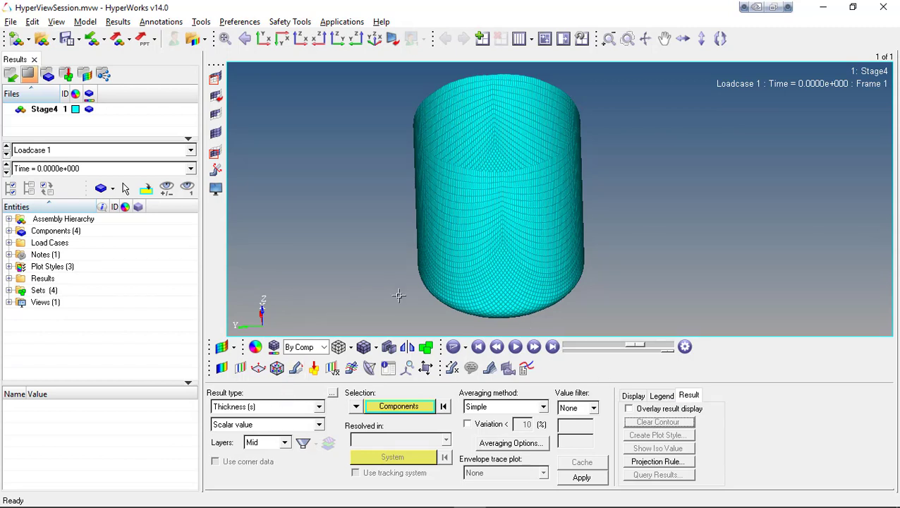
{"action": "left_click", "coordinate": [278, 408]}
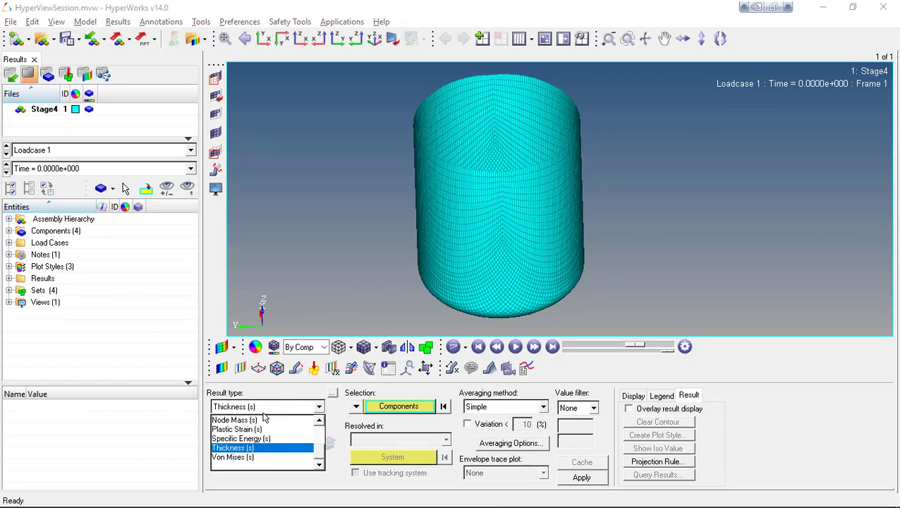
{"action": "left_click", "coordinate": [250, 448]}
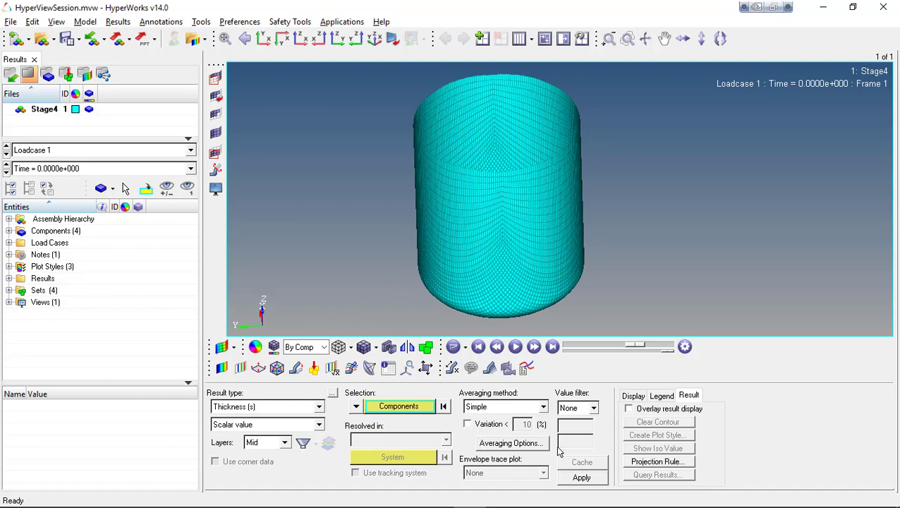
{"action": "left_click", "coordinate": [520, 243]}
{"action": "left_click", "coordinate": [580, 477]}
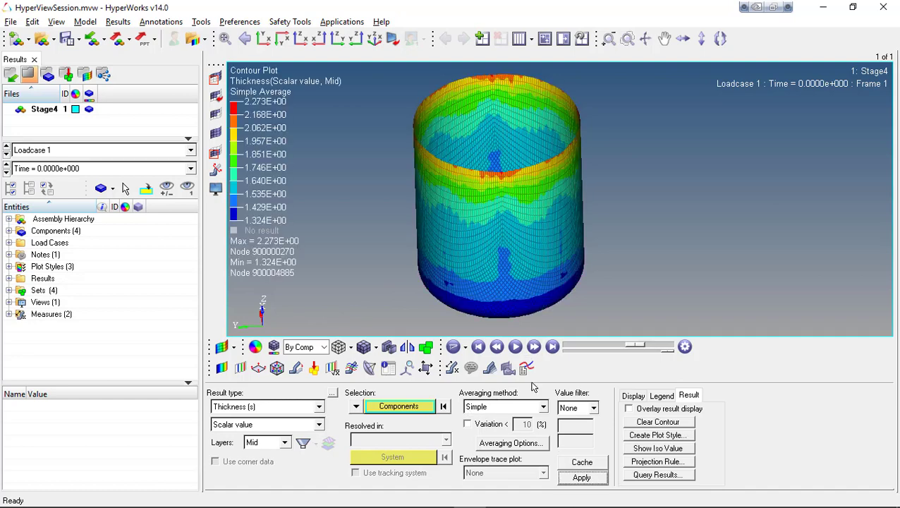
Set the Stage4 animation to its last frame and examine the thickness contour from the rim down to the narrowed wall.
{"action": "mouse_move", "coordinate": [500, 261]}
{"action": "left_mouse_down", "text": "ctrl"}
{"action": "mouse_move", "coordinate": [560, 243]}
{"action": "mouse_move", "coordinate": [506, 220]}
{"action": "left_mouse_up", "text": "ctrl"}
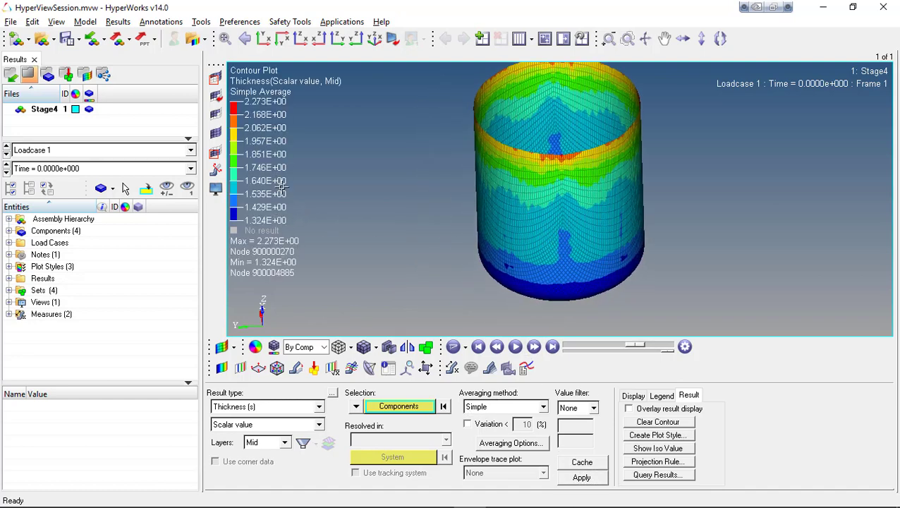
{"action": "left_click_drag", "start_coordinate": [449, 159], "coordinate": [472, 204], "text": "ctrl"}
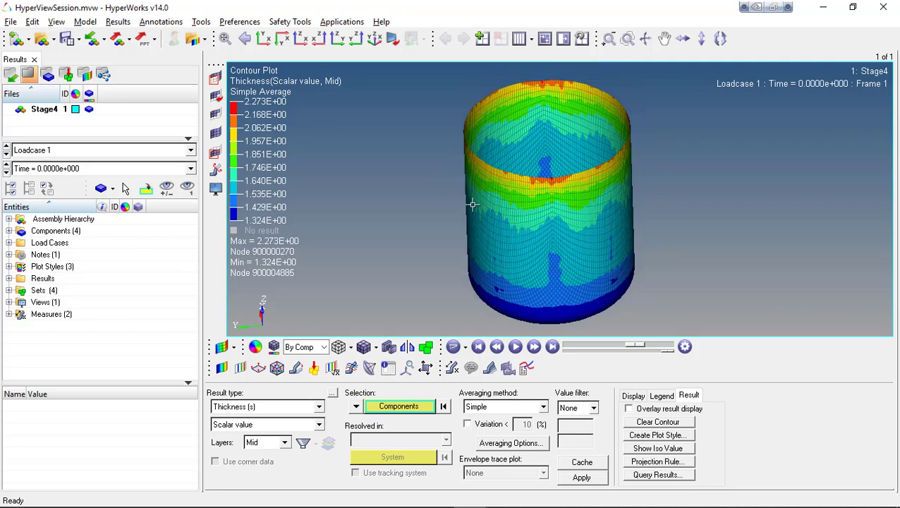
{"action": "left_click", "coordinate": [551, 346]}
{"action": "right_click_drag", "start_coordinate": [556, 191], "coordinate": [533, 170], "text": "ctrl"}
{"action": "scroll", "coordinate": [542, 188], "scroll_direction": "down", "scroll_amount": 2, "text": "ctrl"}
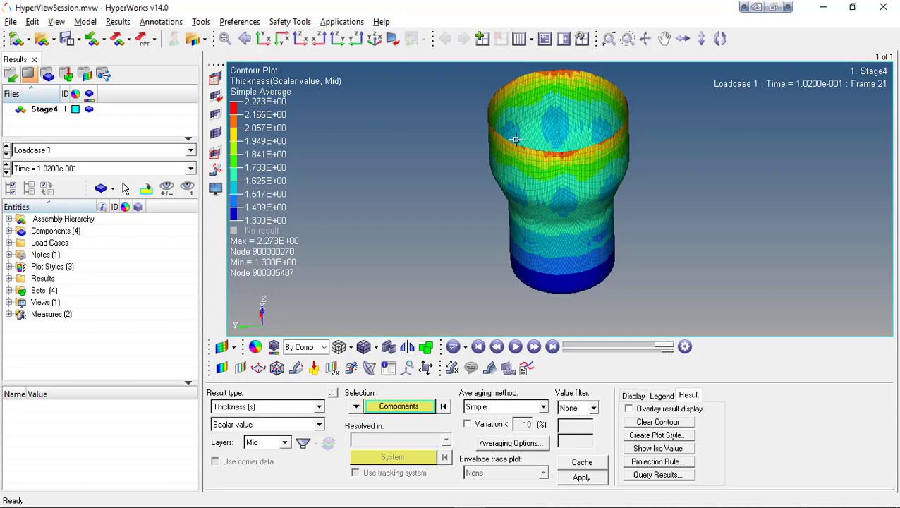
{"action": "scroll", "coordinate": [507, 147], "scroll_direction": "up", "scroll_amount": 3}
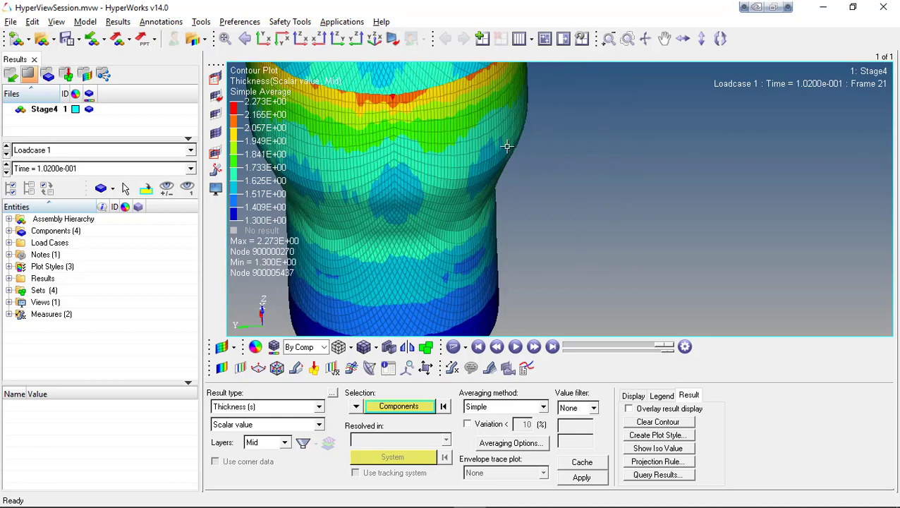
{"action": "right_click_drag", "start_coordinate": [507, 147], "coordinate": [650, 204], "text": "ctrl"}
{"action": "right_click_drag", "start_coordinate": [484, 164], "coordinate": [555, 214], "text": "ctrl"}
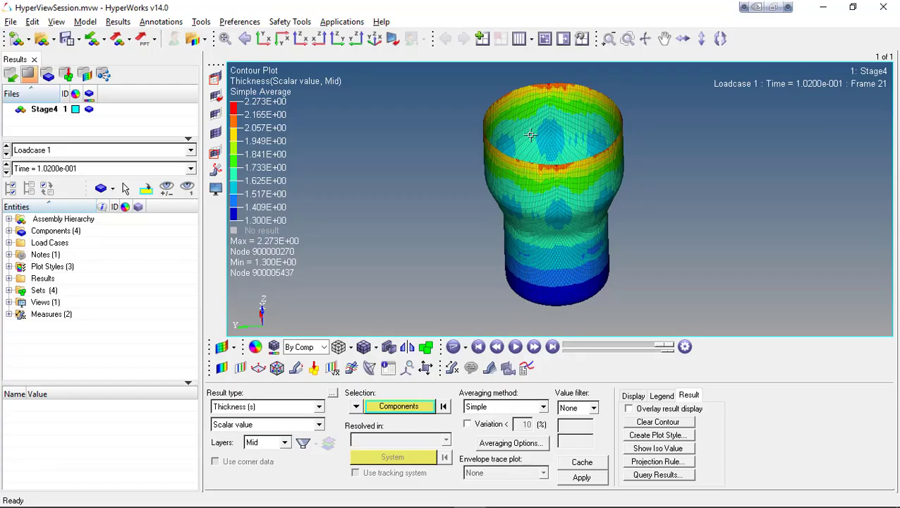
Return to the four-window layout, activate the stage_2 window, and turn on window synchronization.
{"action": "left_click", "coordinate": [543, 39]}
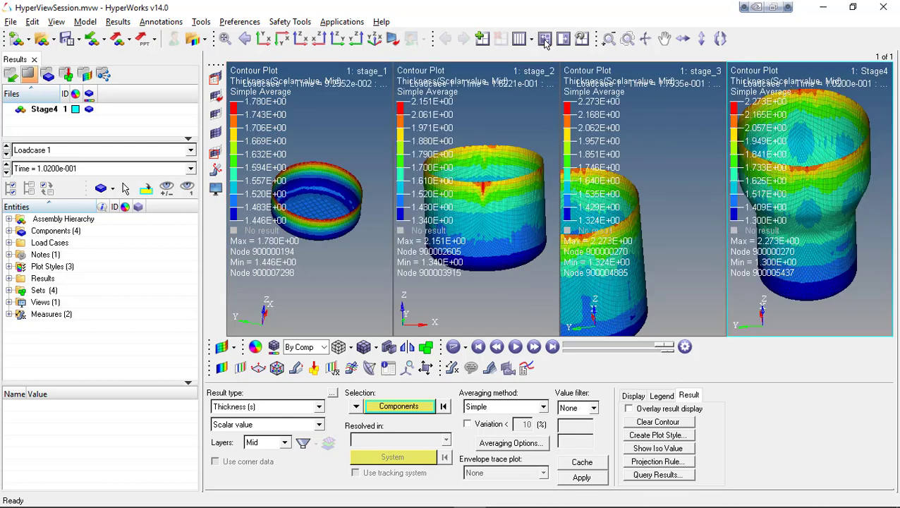
{"action": "left_click", "coordinate": [529, 141]}
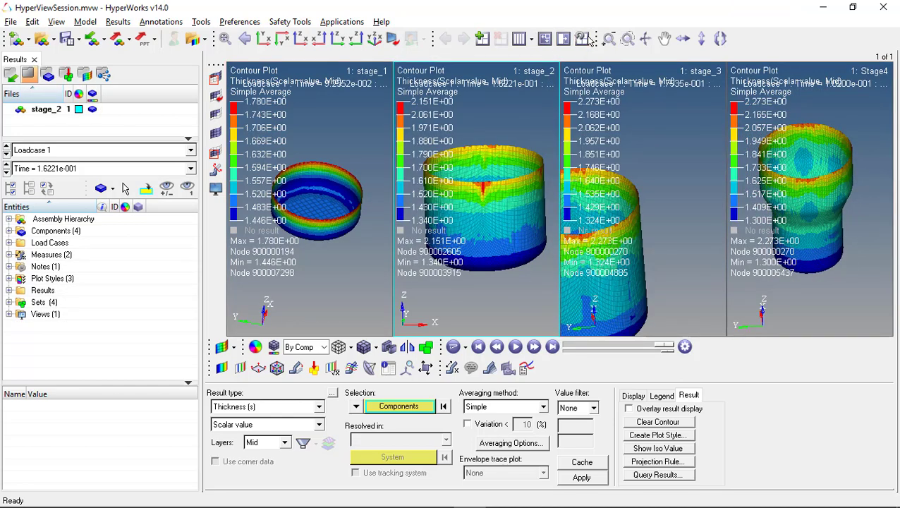
{"action": "left_click", "coordinate": [581, 38]}
{"action": "left_click", "coordinate": [660, 117]}
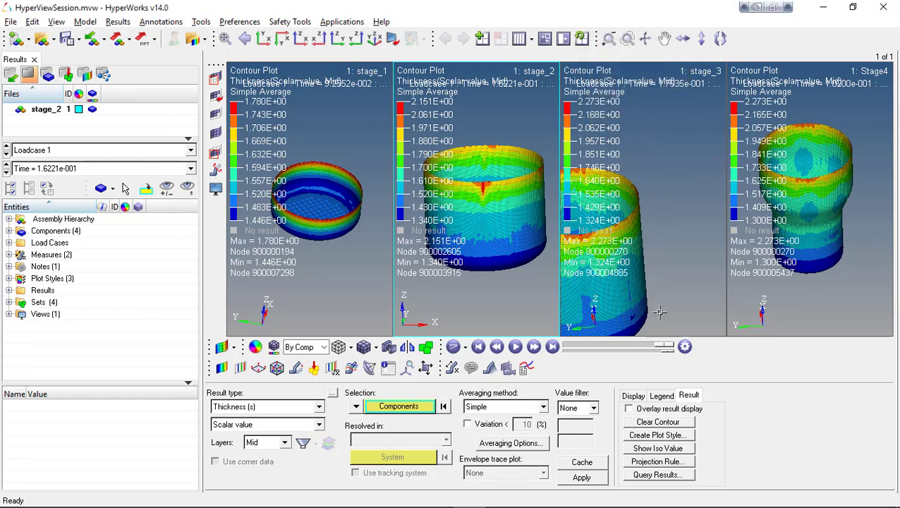
{"action": "mouse_move", "coordinate": [629, 506]}
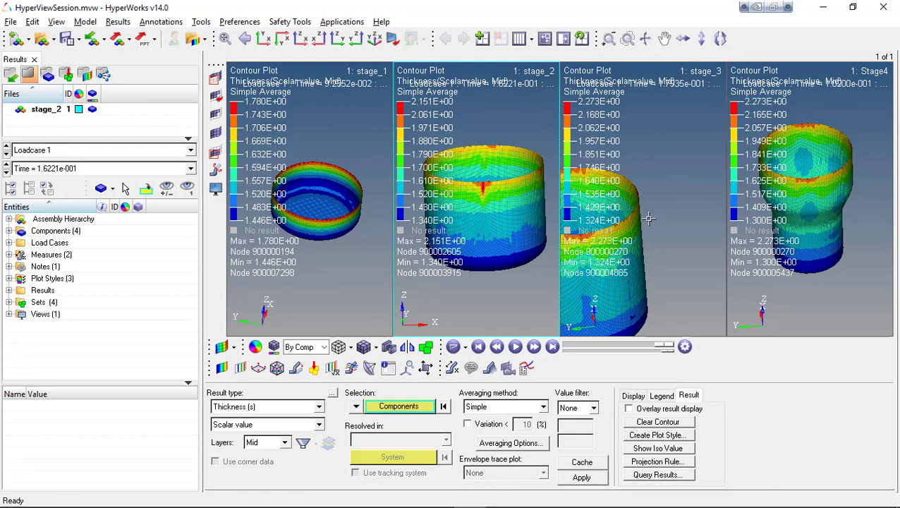